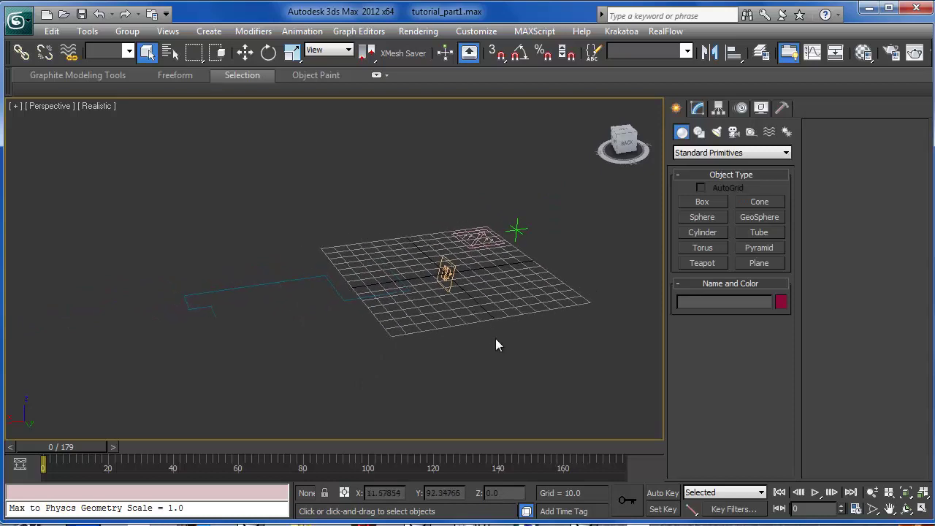
# - Preview the particle animation by scrubbing the timeline to frame 54
pyautogui.scroll(5, 501, 319)
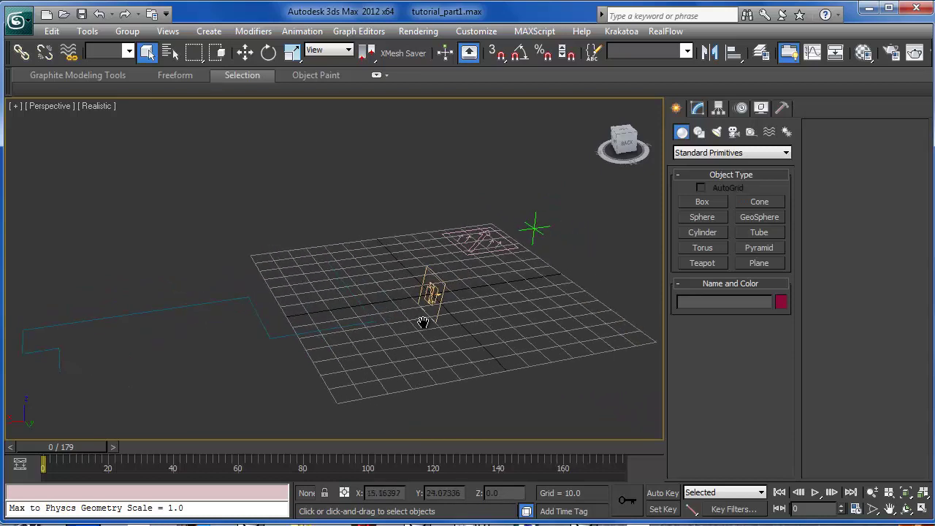
pyautogui.scroll(-5, 422, 288)
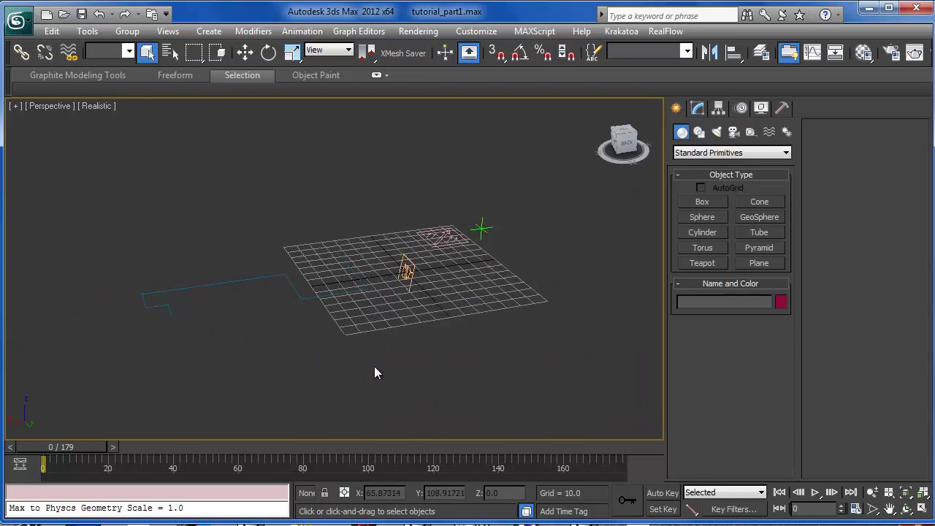
pyautogui.moveTo(33, 446); pyautogui.dragTo(197, 445)
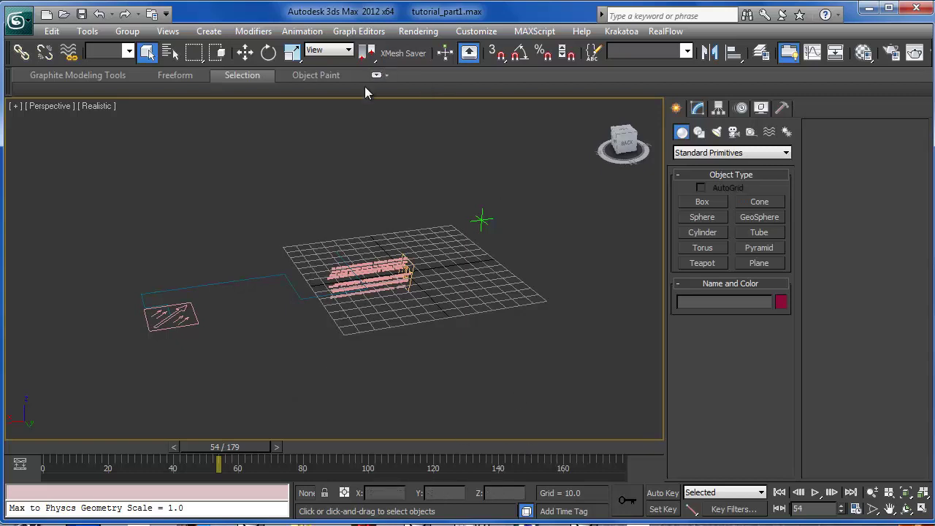
# - Run a test render of the Perspective animation, then cancel it and close the rendered frame window
pyautogui.click(418, 31)
pyautogui.click(424, 45)
pyautogui.click(637, 428)
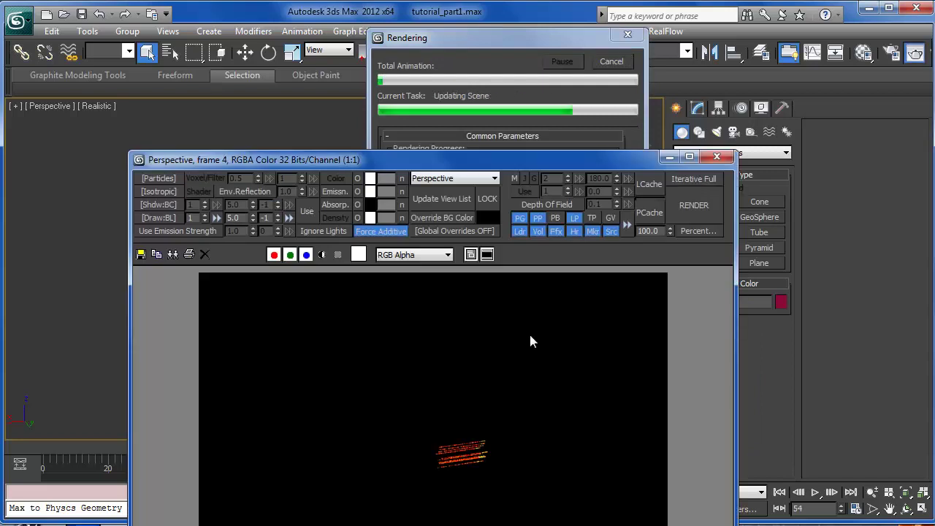
pyautogui.moveTo(413, 155); pyautogui.dragTo(378, 61)
pyautogui.click(479, 35)
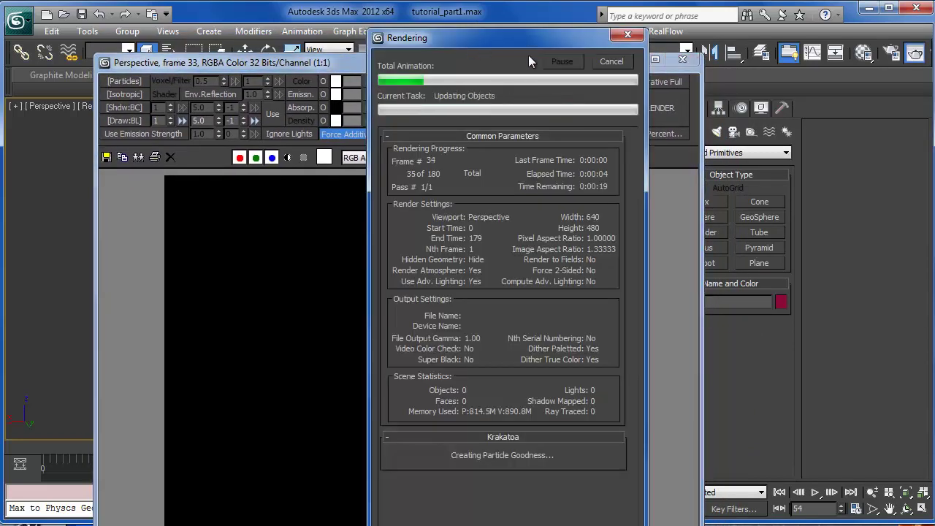
pyautogui.click(612, 63)
pyautogui.click(682, 59)
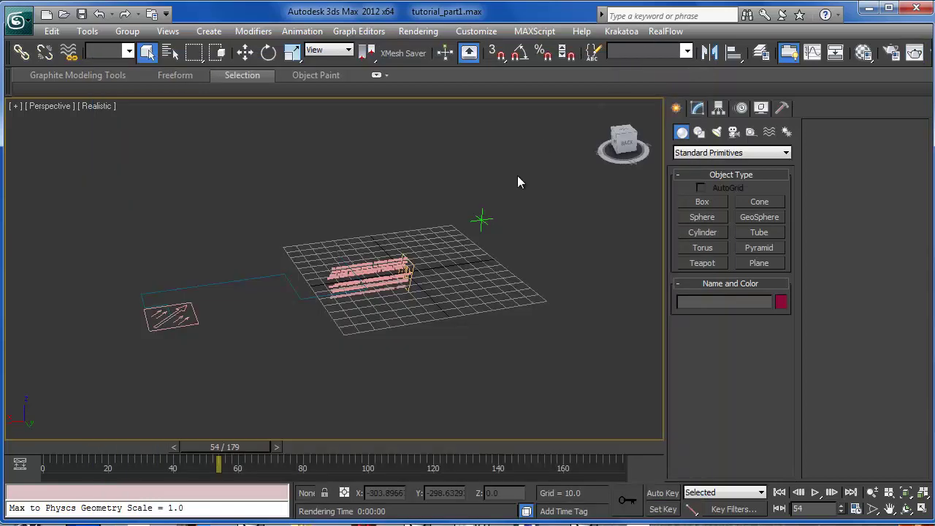
# - Select the existing path line Line001 and examine its course relative to the particle emitter
pyautogui.scroll(4, 502, 311)
pyautogui.moveTo(464, 324); pyautogui.dragTo(336, 372, button='middle')
pyautogui.scroll(-4, 400, 311)
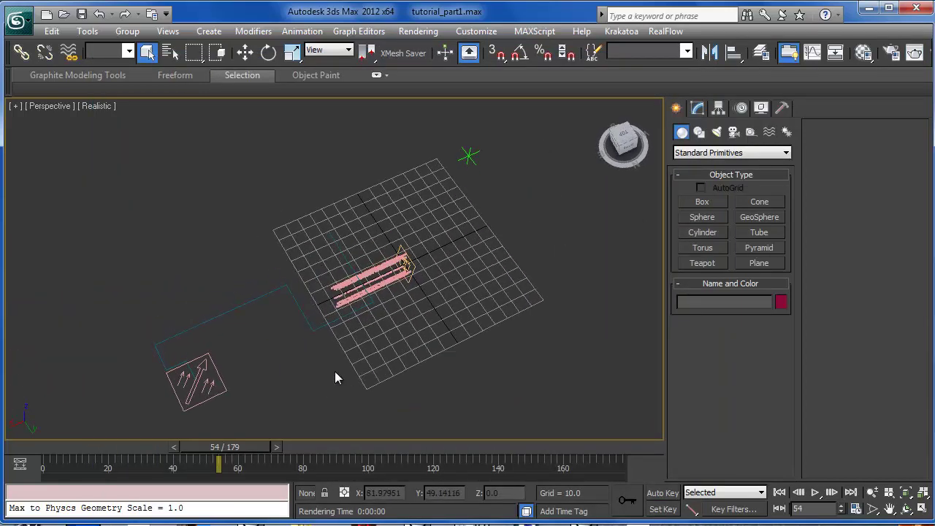
pyautogui.click(339, 247)
pyautogui.keyDown('alt'); pyautogui.moveTo(339, 247); pyautogui.dragTo(384, 361, button='middle'); pyautogui.keyUp('alt')
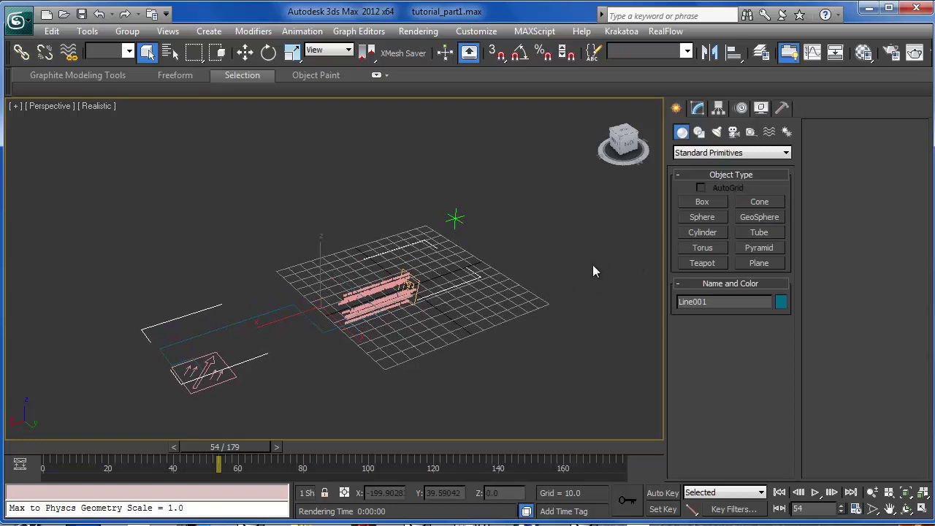
pyautogui.scroll(5, 372, 361)
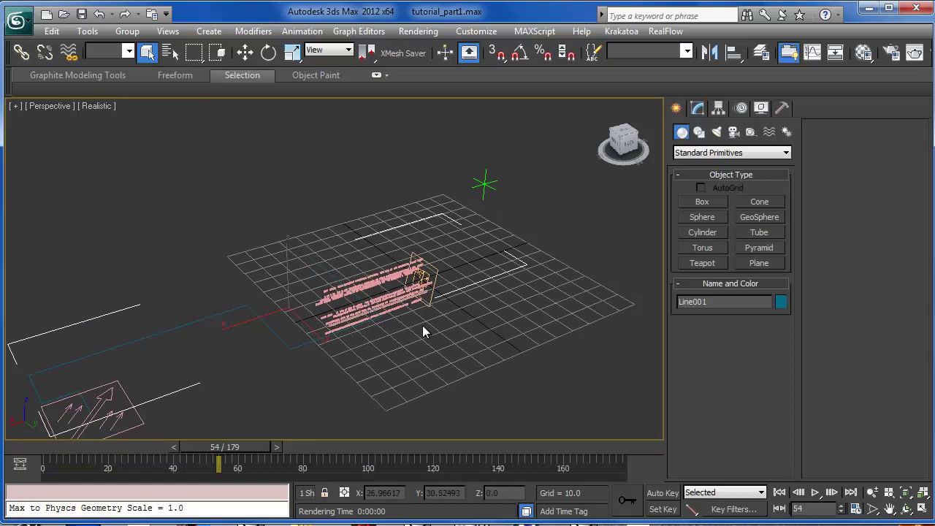
pyautogui.press('e')
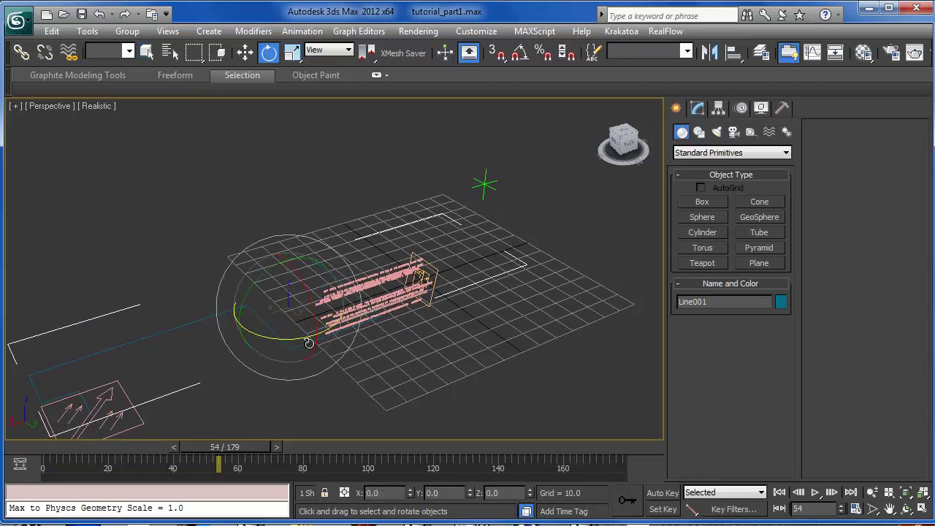
pyautogui.press('w')
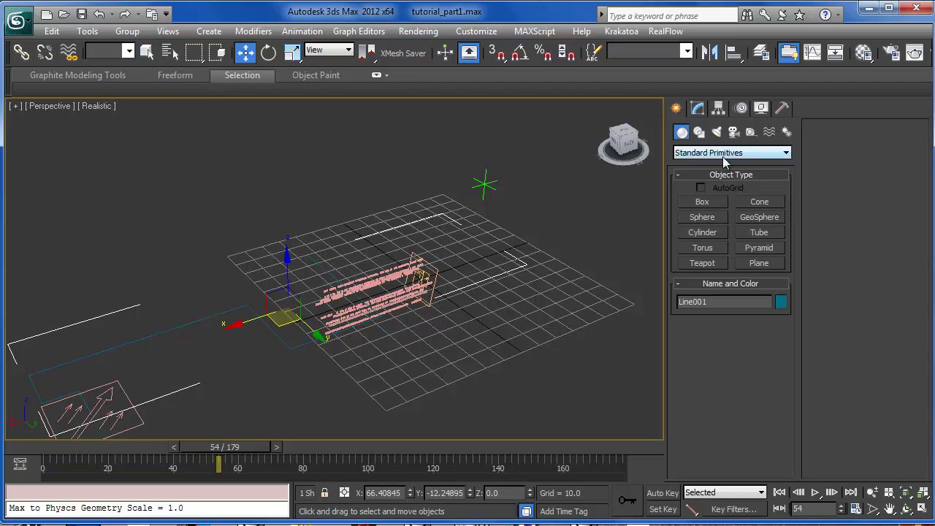
# - Draw a seven-point spline line with Corner drag type, making right-angle turns from the emitter away from the existing path
pyautogui.click(699, 131)
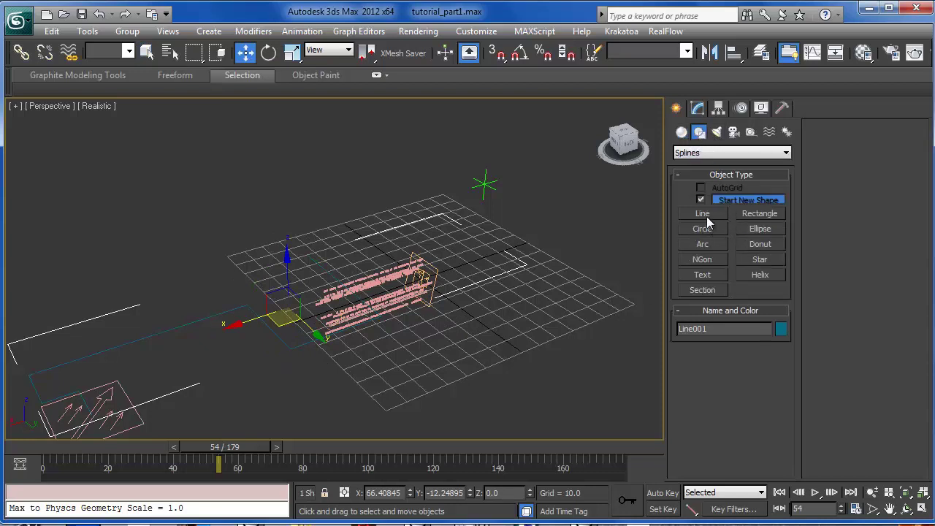
pyautogui.click(703, 214)
pyautogui.scroll(-5, 586, 380)
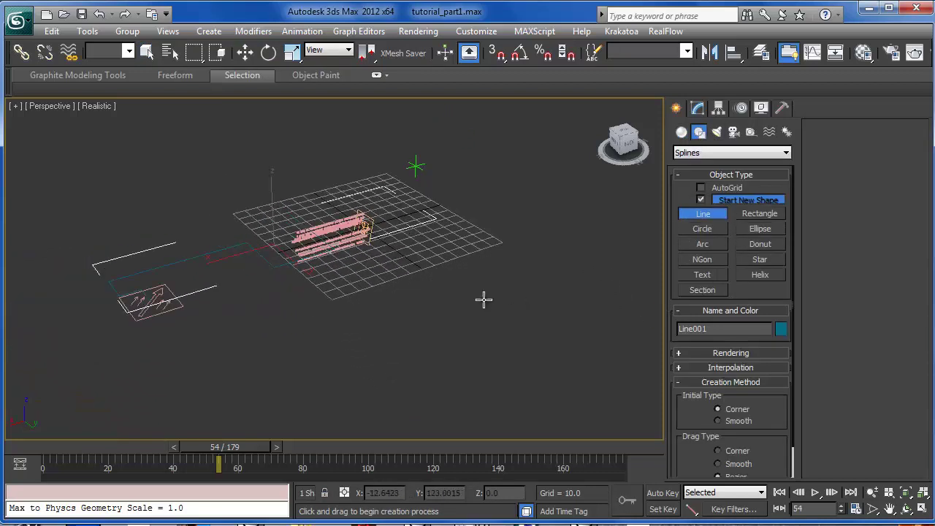
pyautogui.moveTo(448, 292); pyautogui.dragTo(462, 328, button='middle')
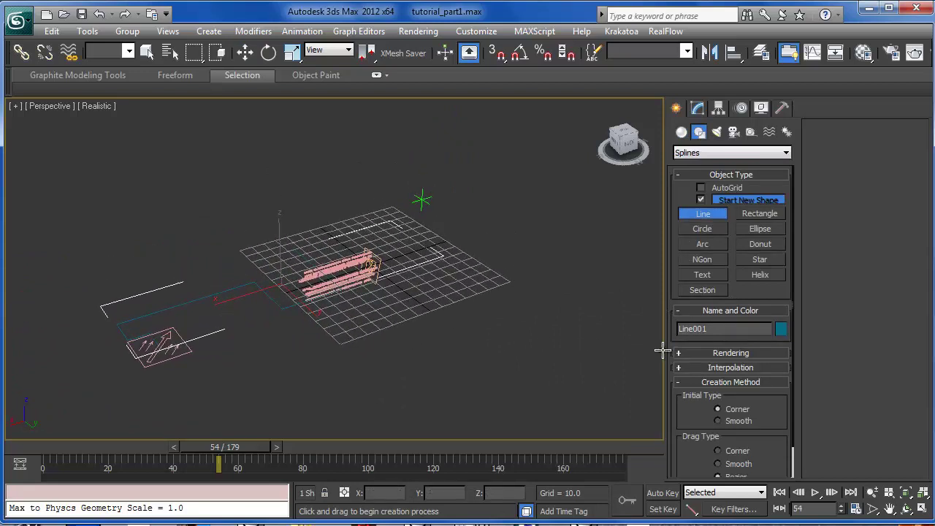
pyautogui.moveTo(692, 419); pyautogui.dragTo(699, 328)
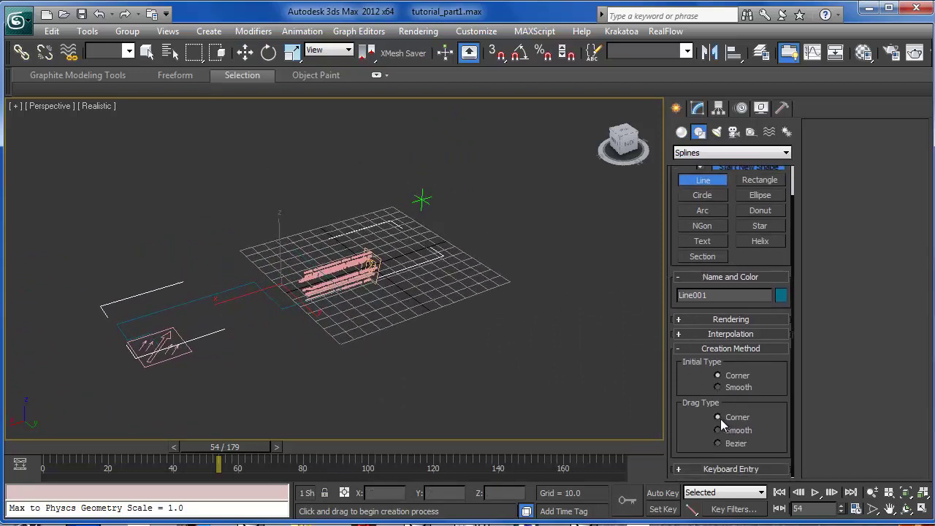
pyautogui.moveTo(480, 339); pyautogui.dragTo(489, 369, button='middle')
pyautogui.scroll(-3, 422, 325)
pyautogui.moveTo(422, 325); pyautogui.dragTo(412, 353, button='middle')
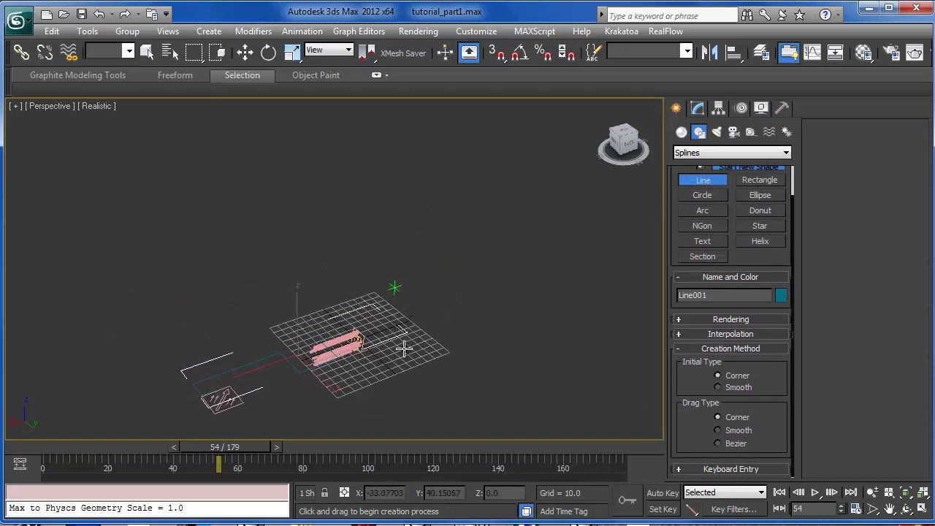
pyautogui.click(369, 332)
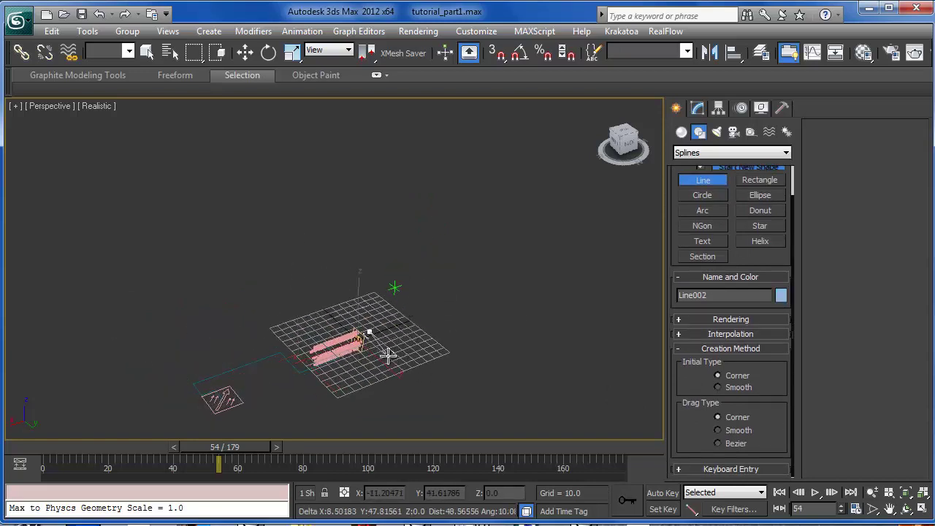
pyautogui.click(400, 357)
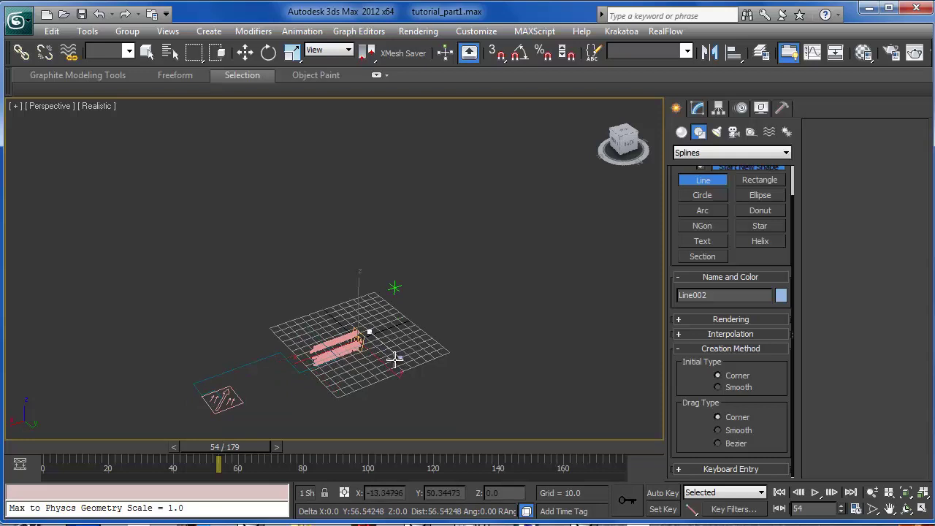
pyautogui.click(436, 344)
pyautogui.click(413, 325)
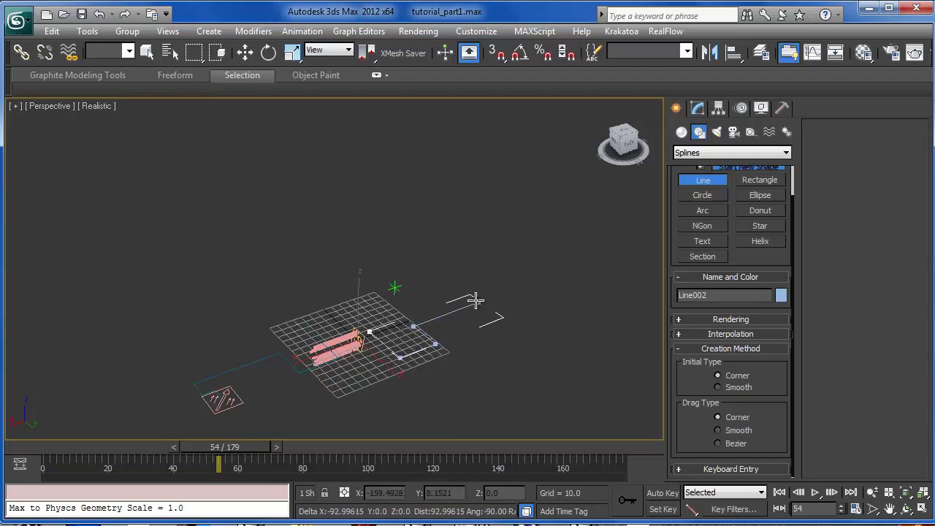
pyautogui.click(467, 307)
pyautogui.click(529, 351)
pyautogui.click(477, 373)
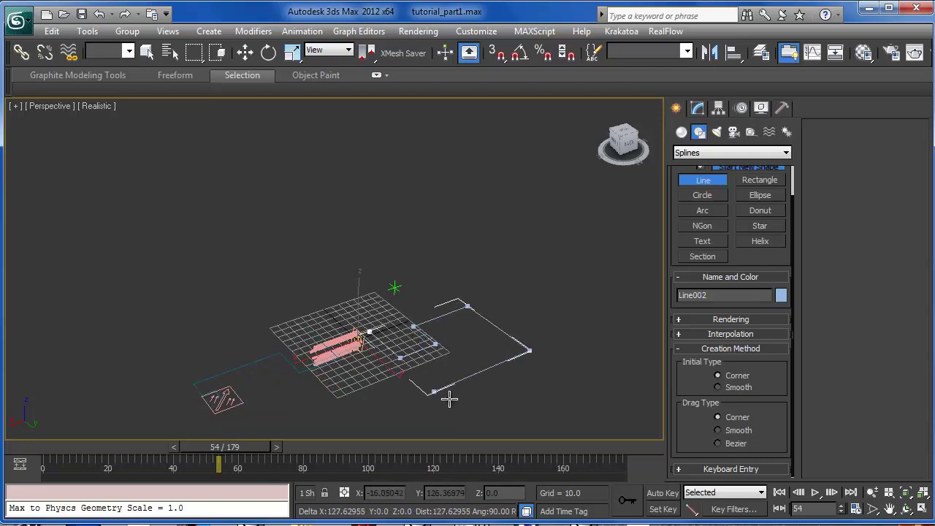
pyautogui.rightClick(491, 381)
# - Examine the new line, including its two outer corner vertices, from several angles against the emitter and grid
pyautogui.keyDown('alt'); pyautogui.moveTo(497, 378); pyautogui.dragTo(459, 310, button='middle'); pyautogui.keyUp('alt')
pyautogui.press('1')
pyautogui.moveTo(531, 383); pyautogui.dragTo(494, 409)
pyautogui.keyDown('alt'); pyautogui.moveTo(494, 410); pyautogui.dragTo(412, 369, button='middle'); pyautogui.keyUp('alt')
pyautogui.scroll(3, 412, 363)
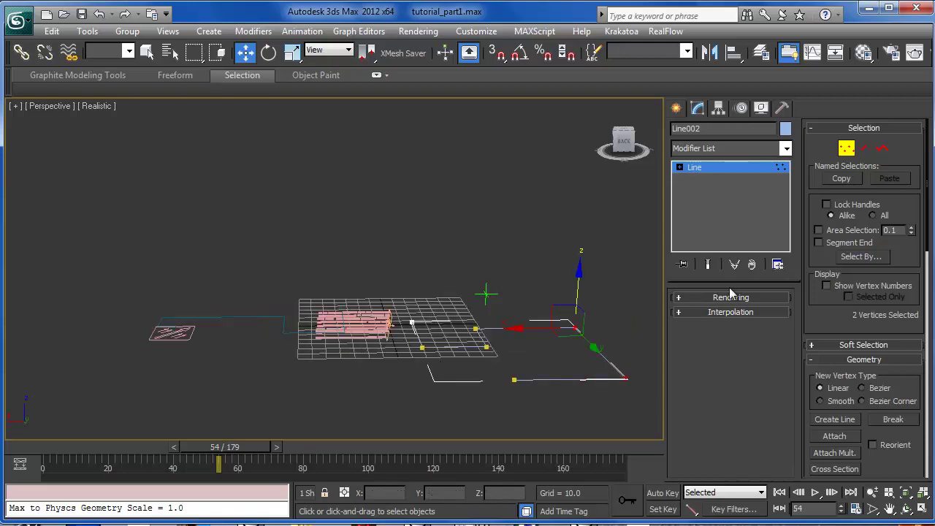
pyautogui.click(845, 153)
pyautogui.keyDown('alt'); pyautogui.moveTo(509, 315); pyautogui.dragTo(501, 382, button='middle'); pyautogui.keyUp('alt')
pyautogui.moveTo(465, 339); pyautogui.dragTo(454, 267, button='middle')
pyautogui.scroll(3, 482, 351)
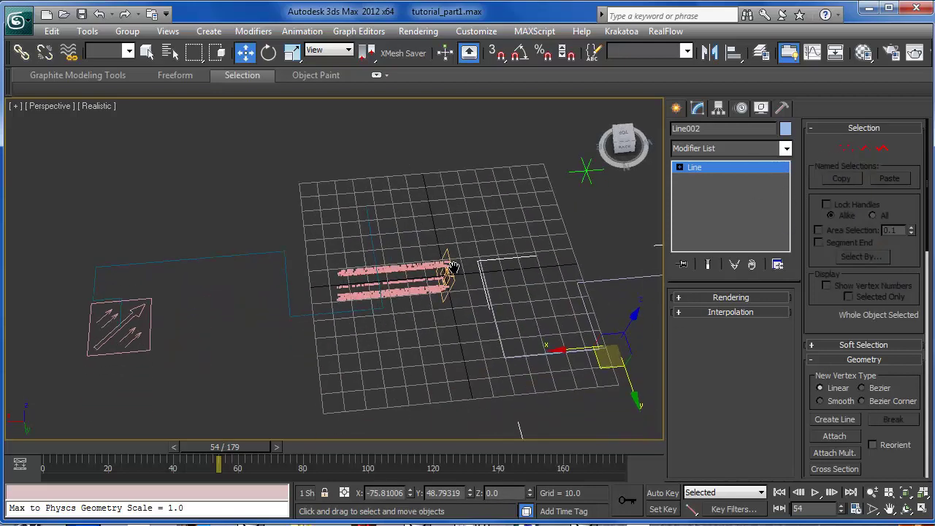
pyautogui.scroll(-3, 468, 292)
pyautogui.keyDown('alt'); pyautogui.moveTo(510, 298); pyautogui.dragTo(479, 321, button='middle'); pyautogui.keyUp('alt')
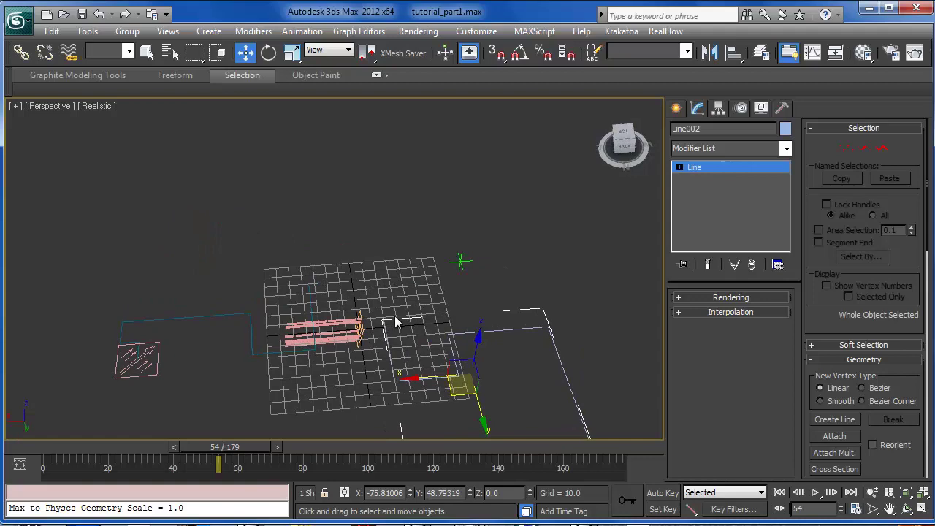
# - Open Particle View and clone Event 001 beside the original, using Copy for the operators and tests
pyautogui.press('6')
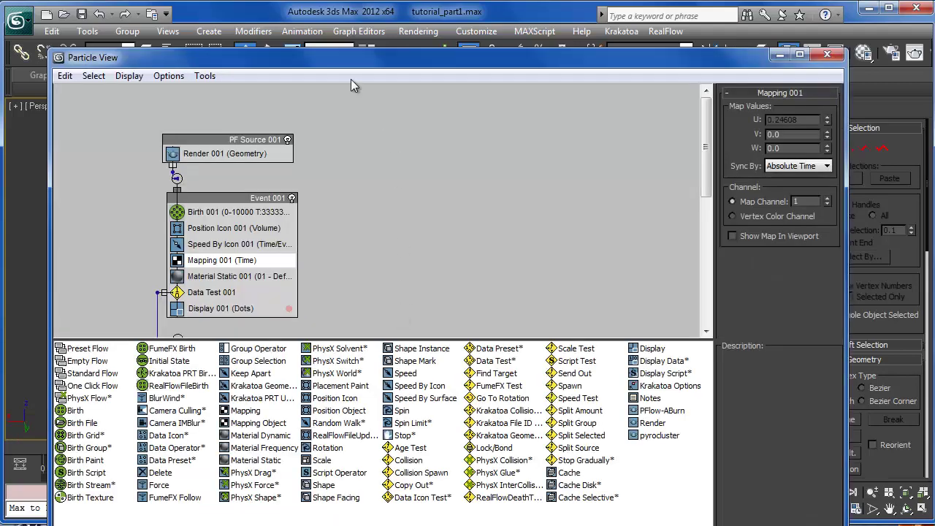
pyautogui.moveTo(333, 65); pyautogui.dragTo(328, 23)
pyautogui.scroll(-2, 387, 144)
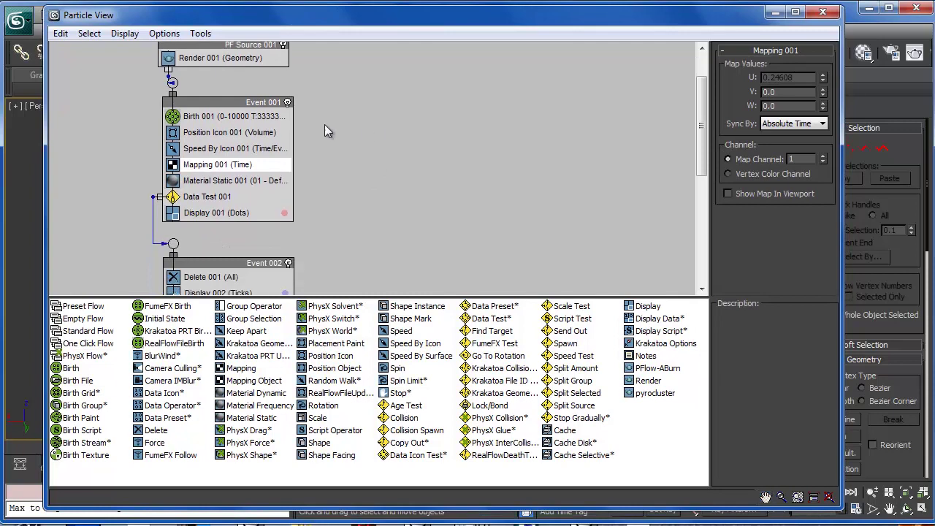
pyautogui.click(215, 98)
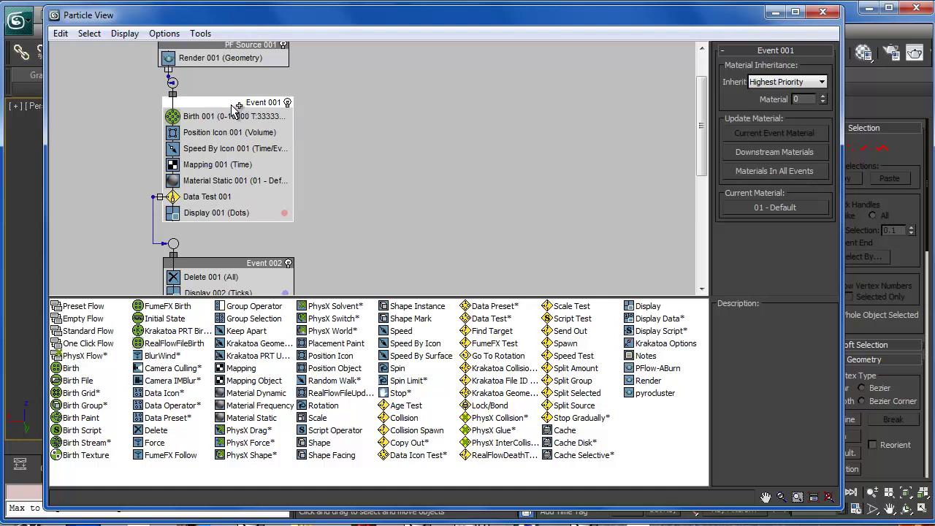
pyautogui.moveTo(218, 107); pyautogui.dragTo(404, 109)
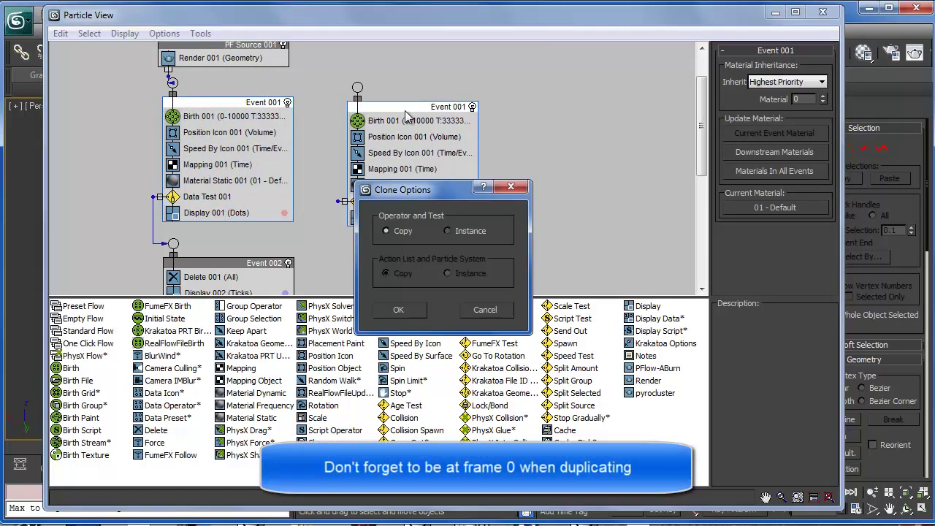
pyautogui.click(401, 311)
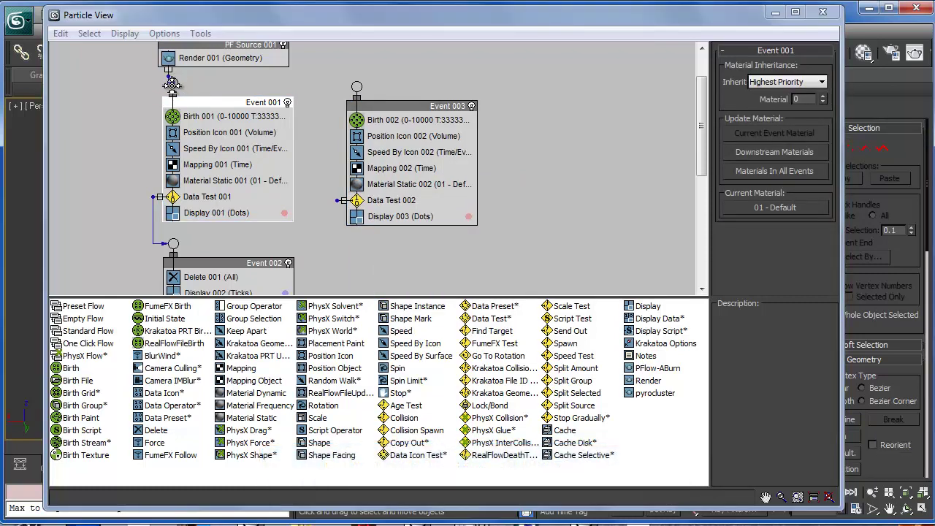
# - Wire the PF Source to the copied Event 003, and link Data Test 002 to Event 002 repositioned between the two events
pyautogui.moveTo(172, 83)
pyautogui.mouseDown()
pyautogui.moveTo(387, 88)
pyautogui.moveTo(169, 75)
pyautogui.mouseUp()
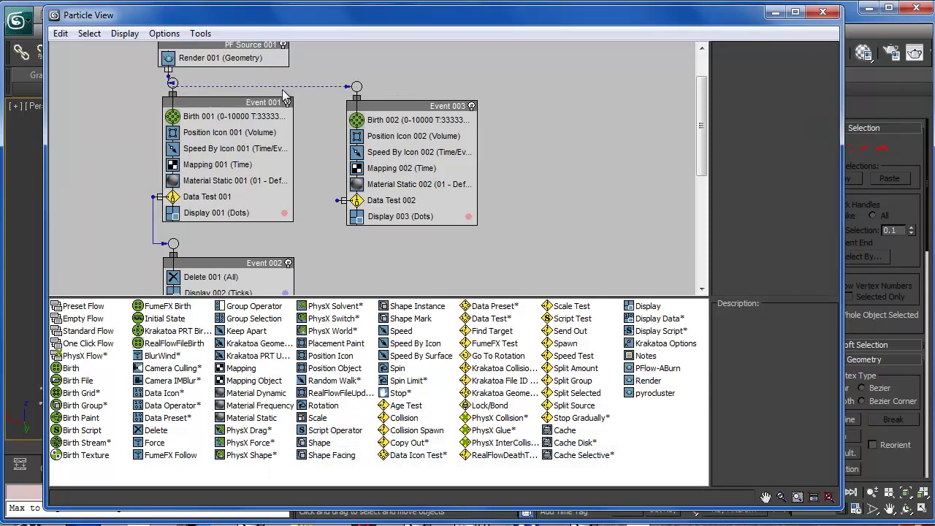
pyautogui.moveTo(404, 105); pyautogui.dragTo(404, 116)
pyautogui.moveTo(219, 108); pyautogui.dragTo(218, 119)
pyautogui.moveTo(561, 206); pyautogui.dragTo(561, 181, button='middle')
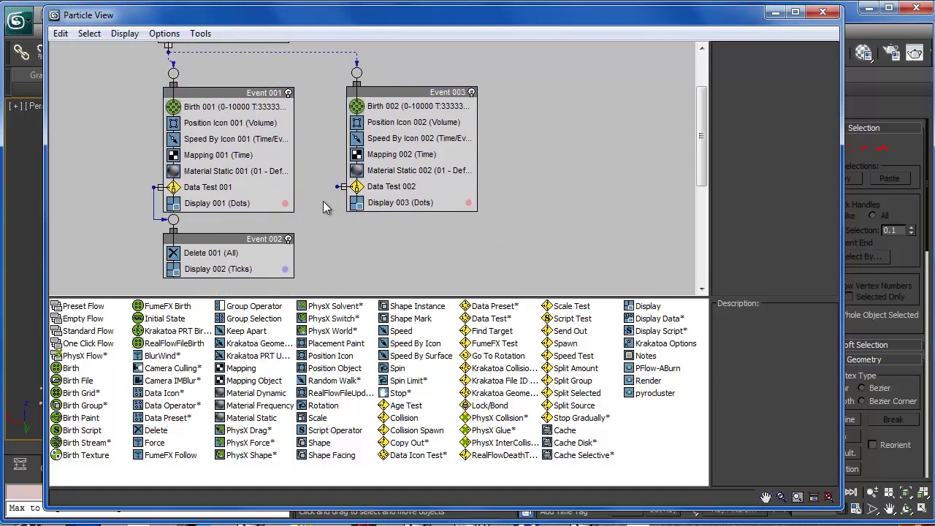
pyautogui.moveTo(303, 222); pyautogui.dragTo(349, 255)
pyautogui.moveTo(569, 184); pyautogui.dragTo(572, 184, button='middle')
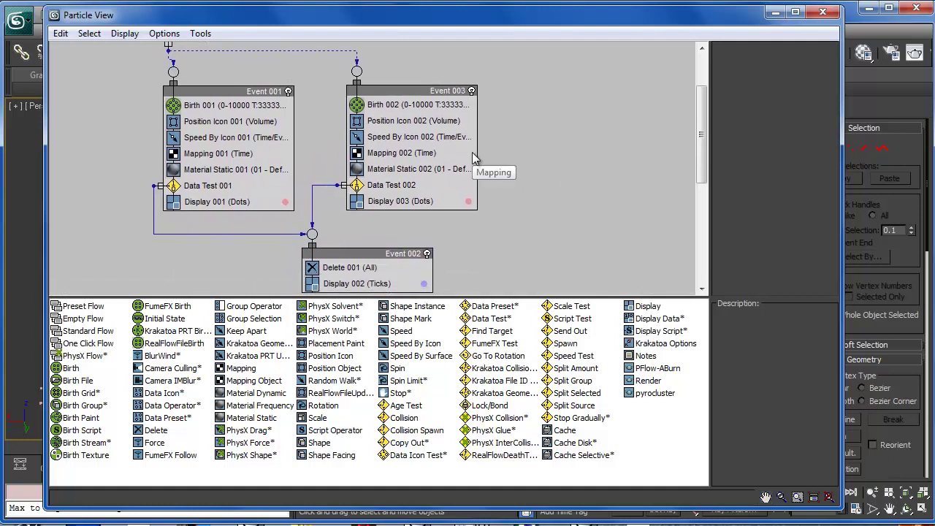
# - Review the copied event's Speed By Icon 002 operator, leave Particle View, and bring up the motion controller assignments in the main scene
pyautogui.click(393, 139)
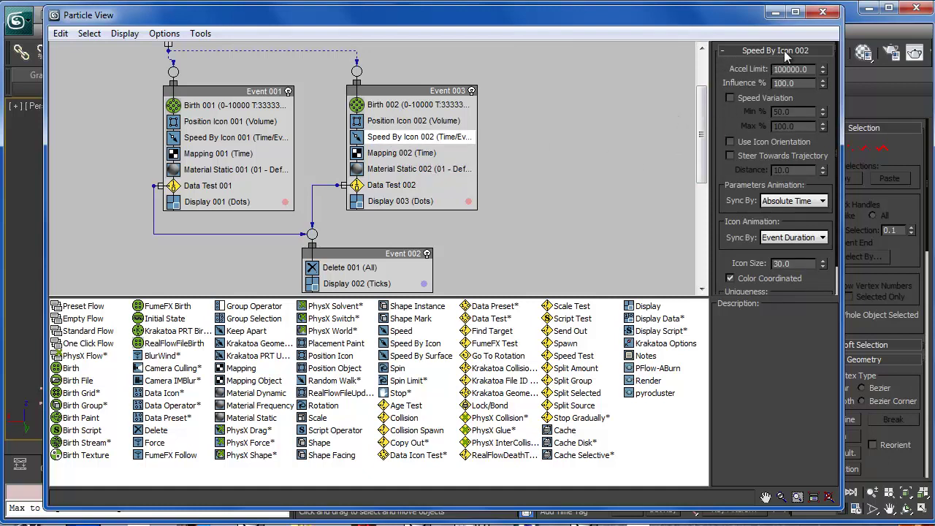
pyautogui.click(775, 13)
pyautogui.click(719, 109)
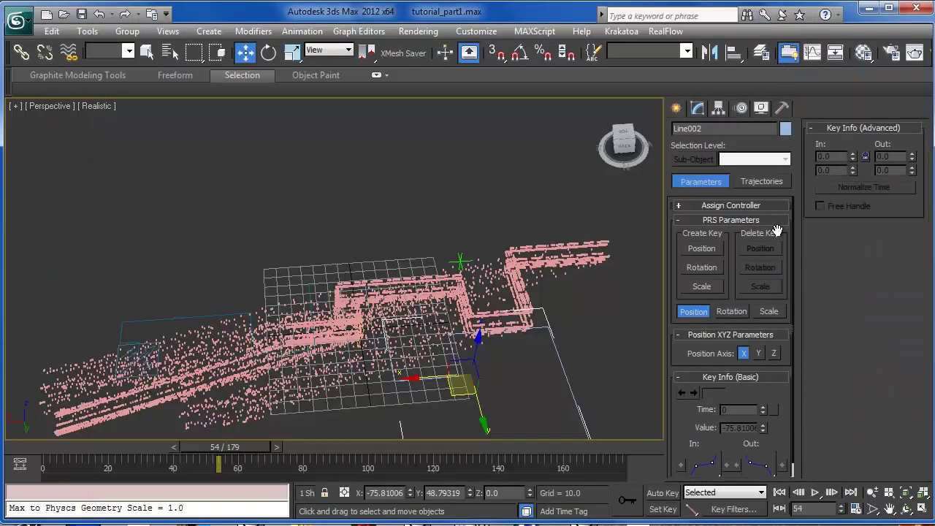
pyautogui.click(688, 204)
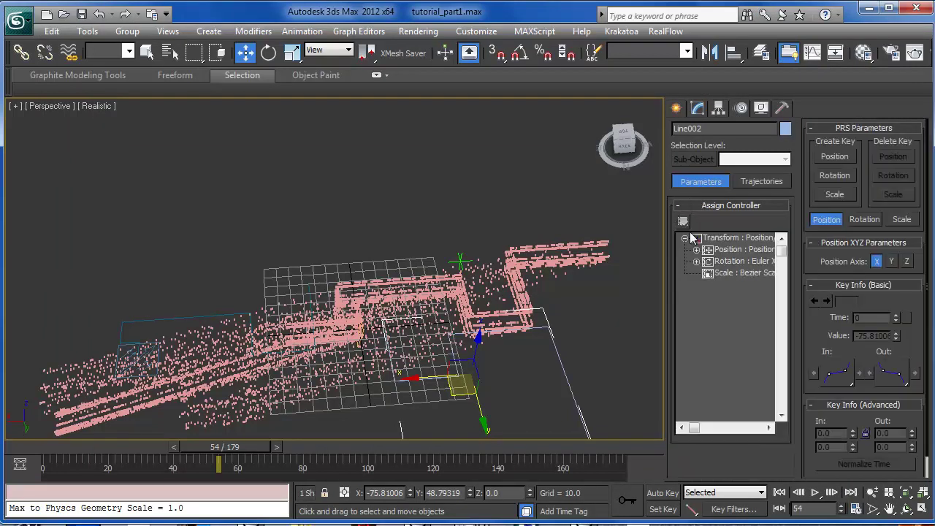
pyautogui.click(697, 250)
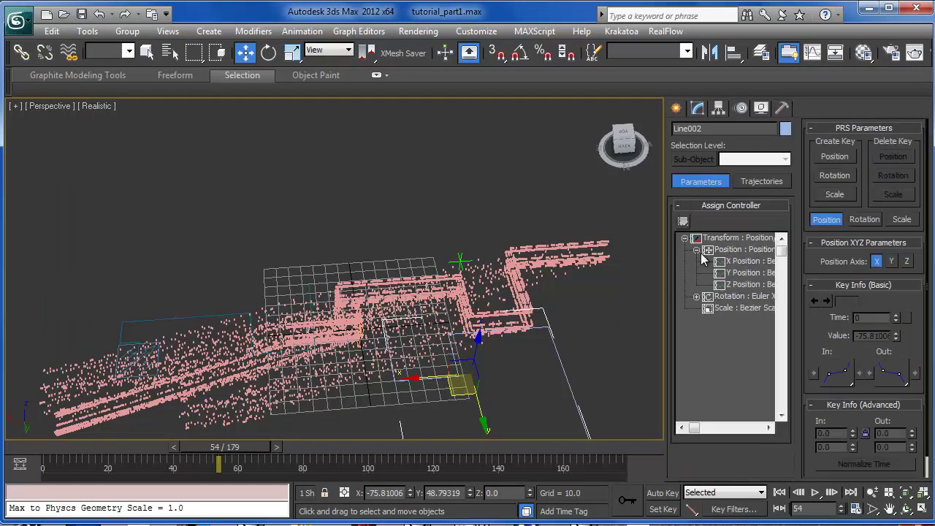
pyautogui.click(697, 250)
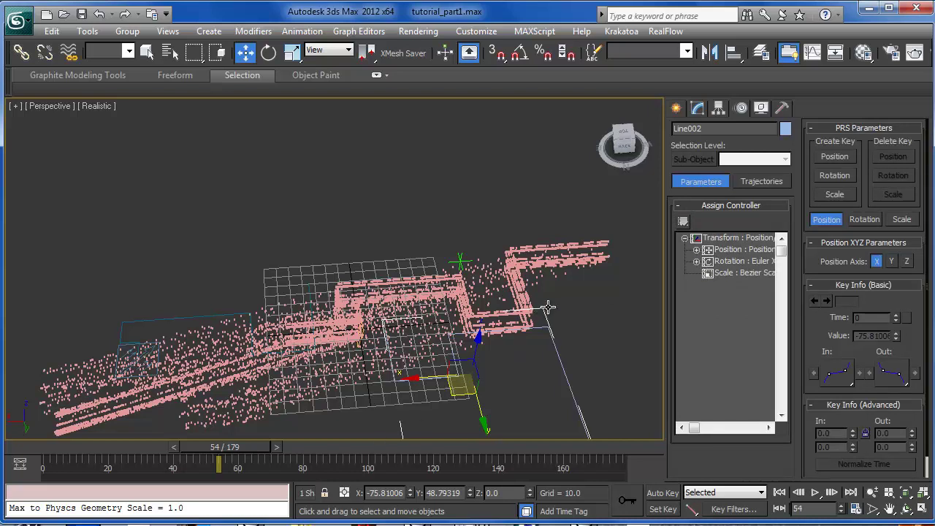
# - Select Speed By Icon 002 from the scene object list, with geometry and helpers included in the display
pyautogui.press('h')
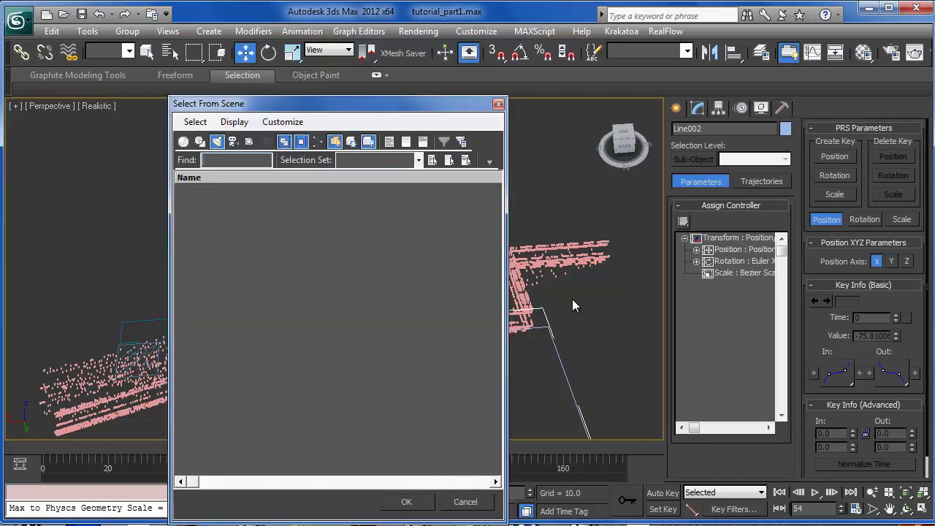
pyautogui.click(183, 144)
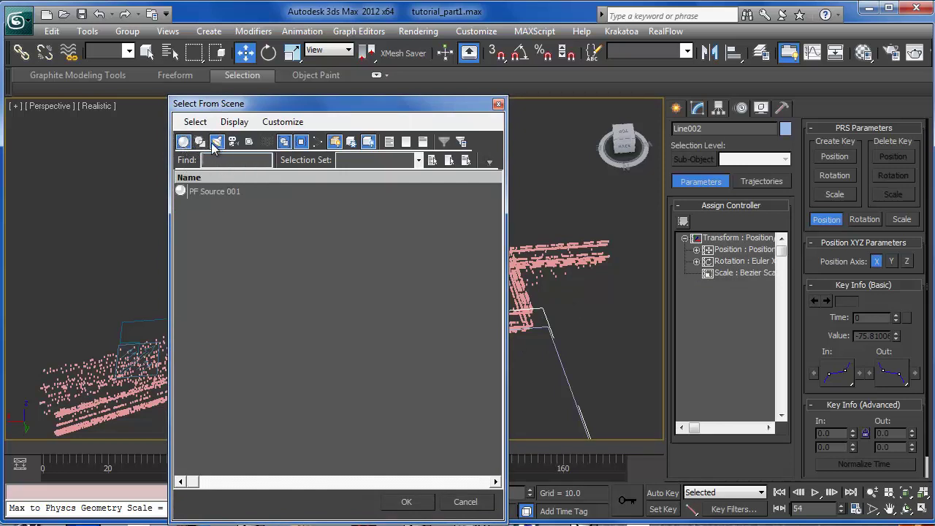
pyautogui.click(249, 141)
pyautogui.click(225, 249)
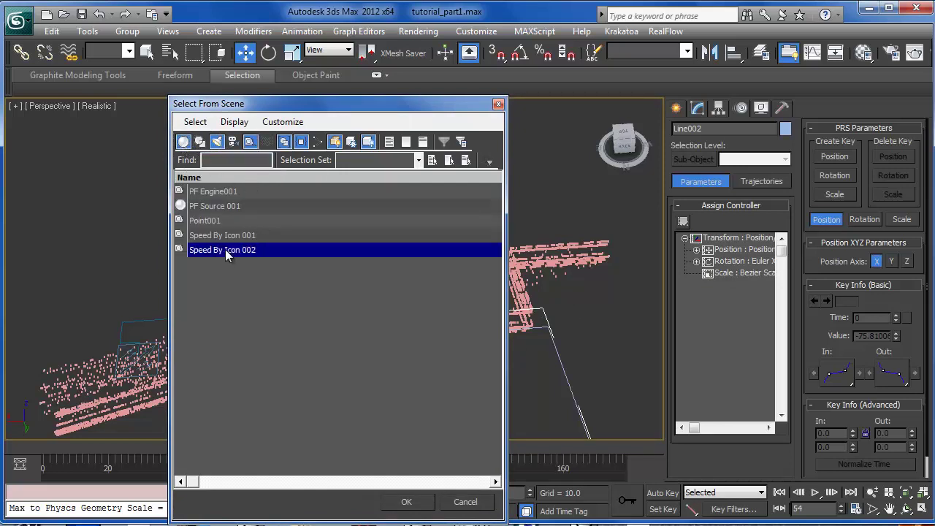
pyautogui.doubleClick(213, 250)
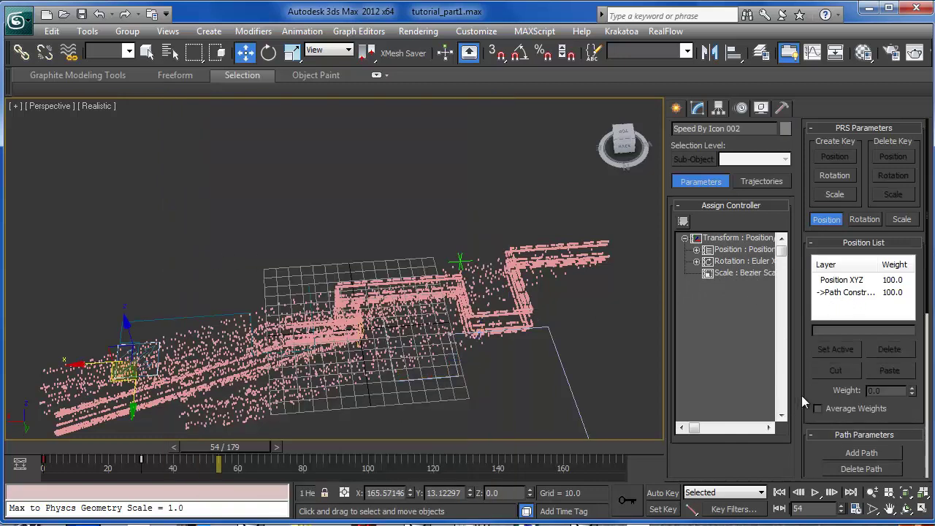
# - Replace Line001 with Line002 as the path constraint target of Speed By Icon 002 and scrub the animation to check it
pyautogui.moveTo(810, 374); pyautogui.dragTo(810, 304)
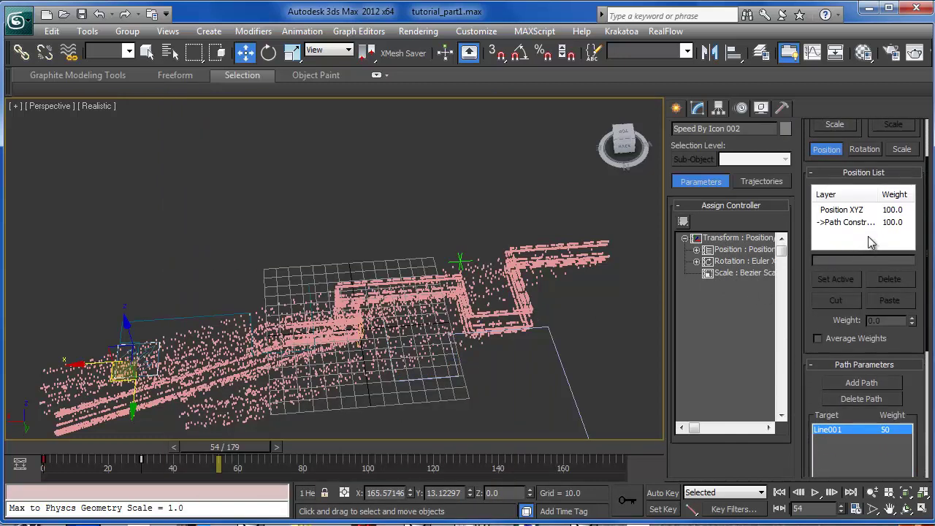
pyautogui.click(842, 223)
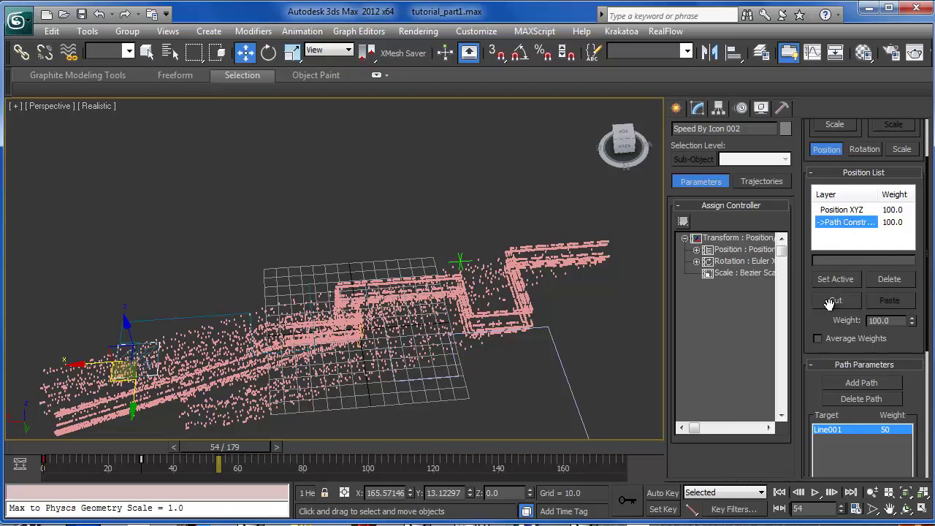
pyautogui.click(848, 402)
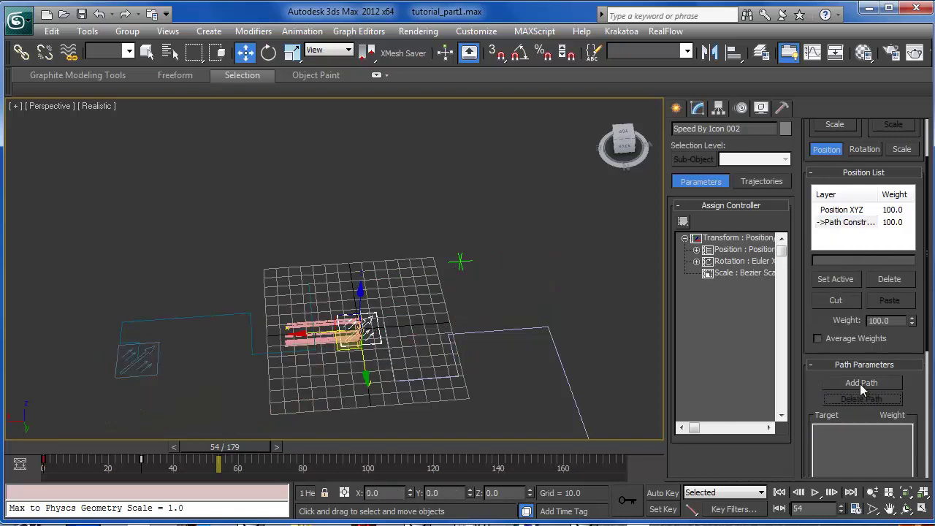
pyautogui.click(860, 383)
pyautogui.click(568, 380)
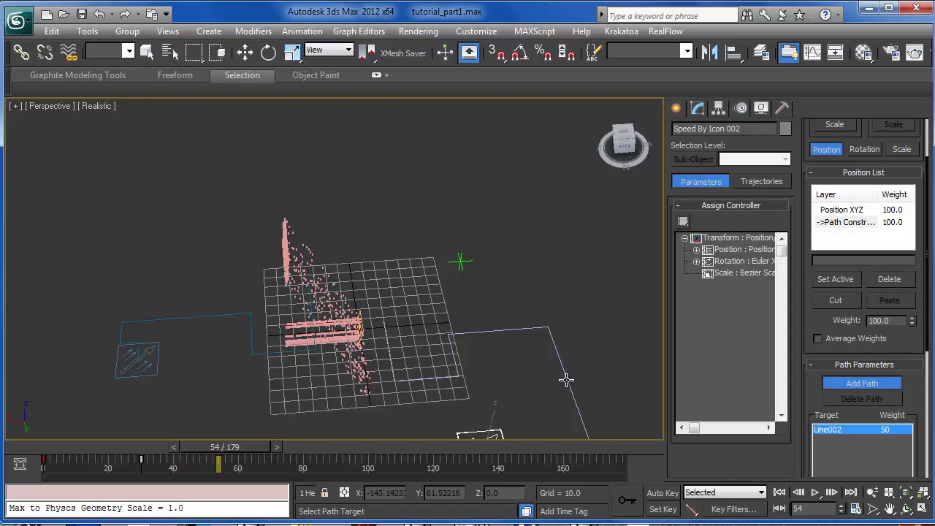
pyautogui.moveTo(556, 385); pyautogui.dragTo(561, 323, button='middle')
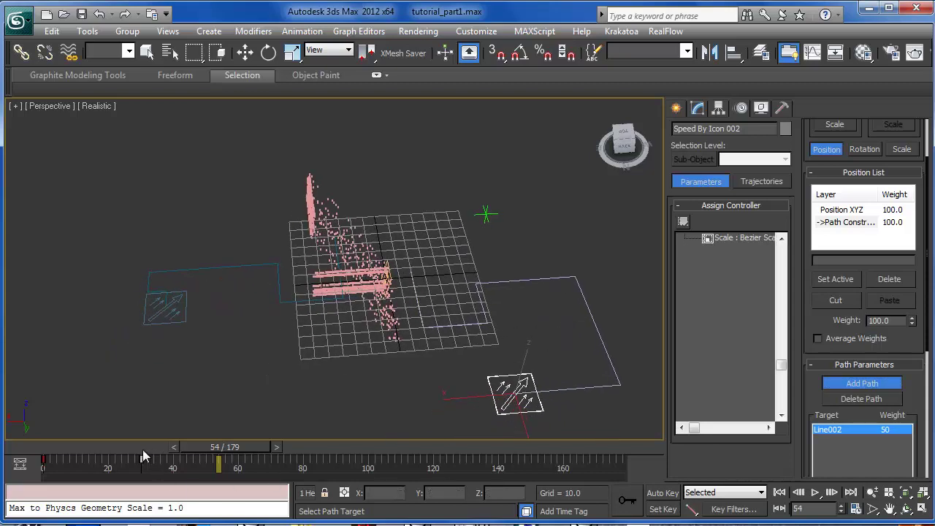
pyautogui.moveTo(143, 449); pyautogui.dragTo(241, 455)
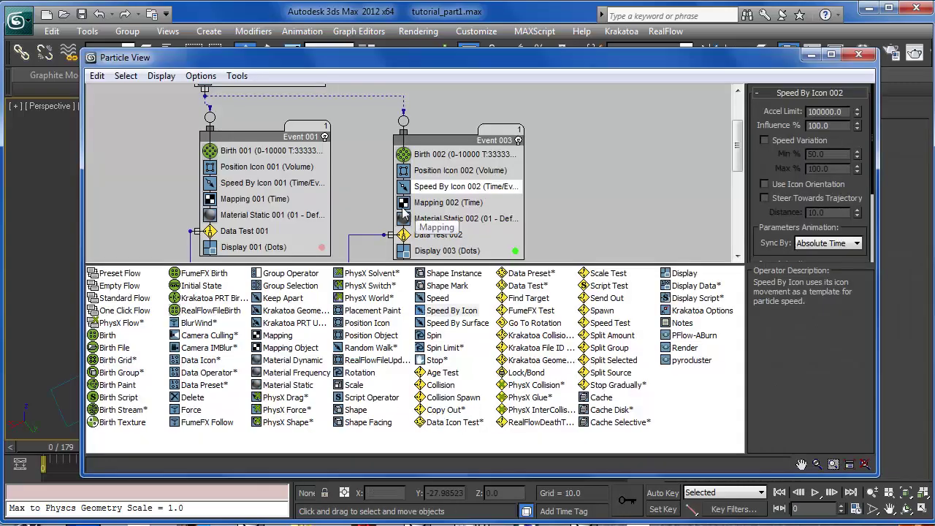
# - Replace Speed By Icon 002 in Event 003 with a clone of Event 001's Speed By Icon 001, using the Copy option
pyautogui.click(270, 187)
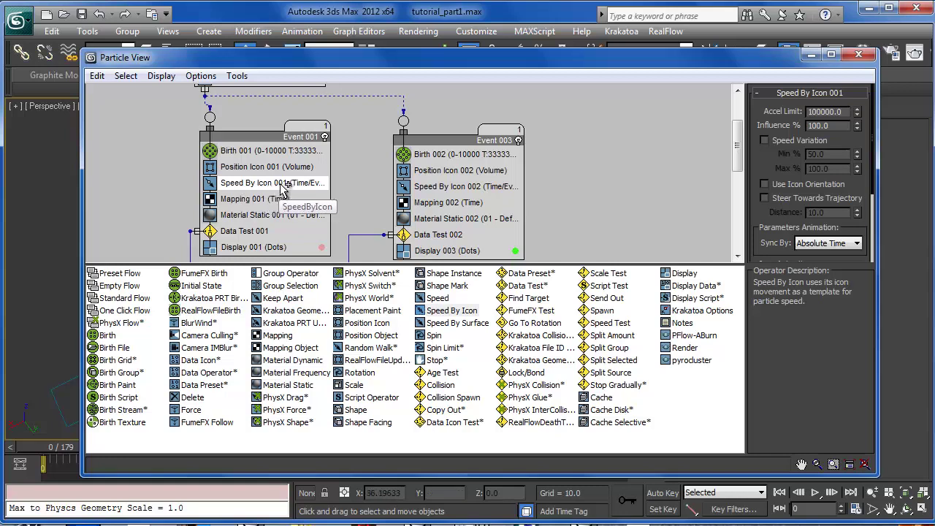
pyautogui.moveTo(254, 189); pyautogui.dragTo(440, 187)
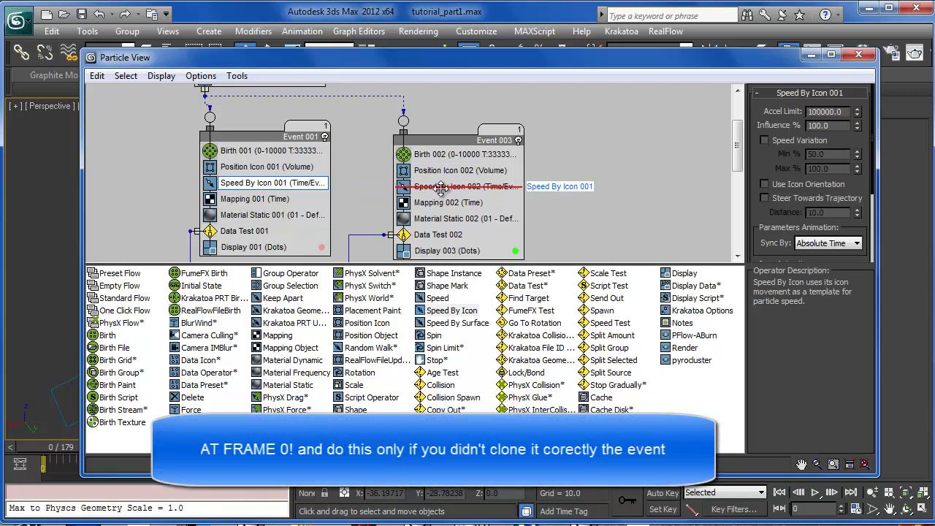
pyautogui.moveTo(439, 187); pyautogui.dragTo(440, 187)
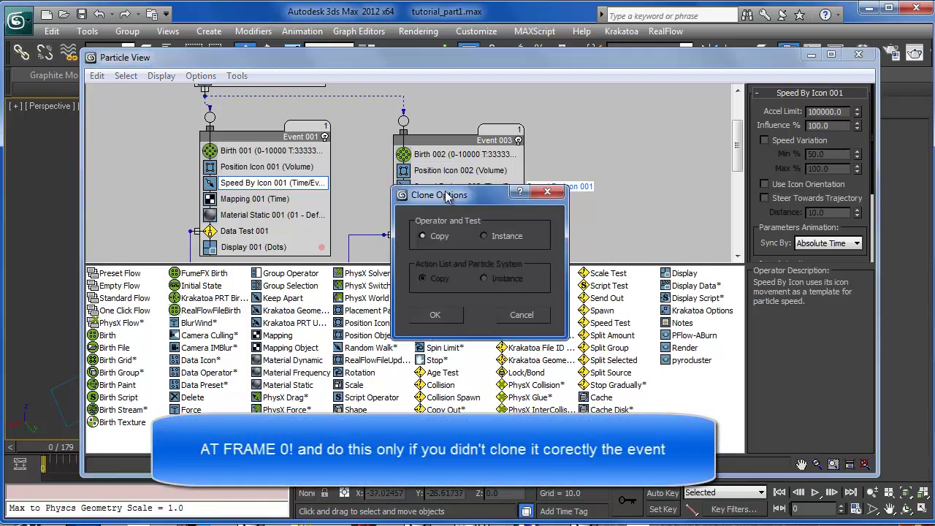
pyautogui.click(432, 313)
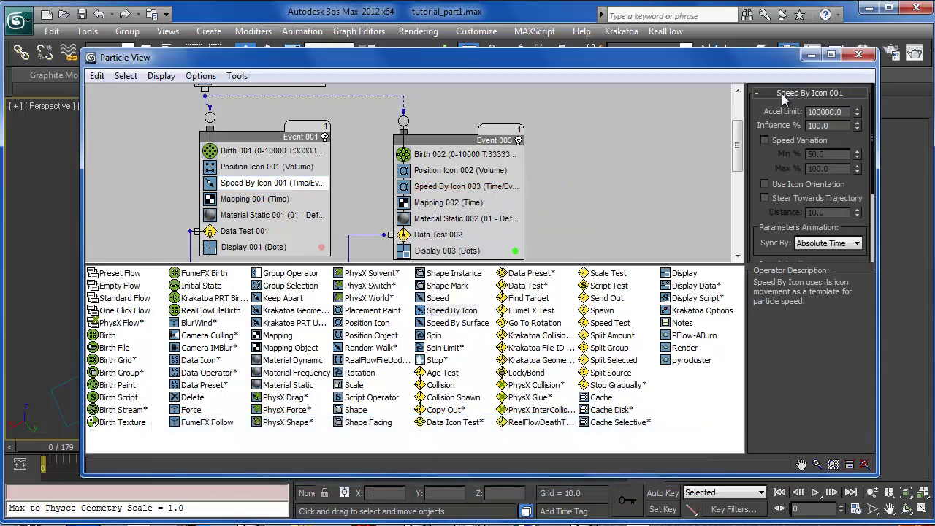
# - Leave Particle View and replace Line001 with Line002 as the path constraint target of Speed By Icon 003
pyautogui.click(811, 59)
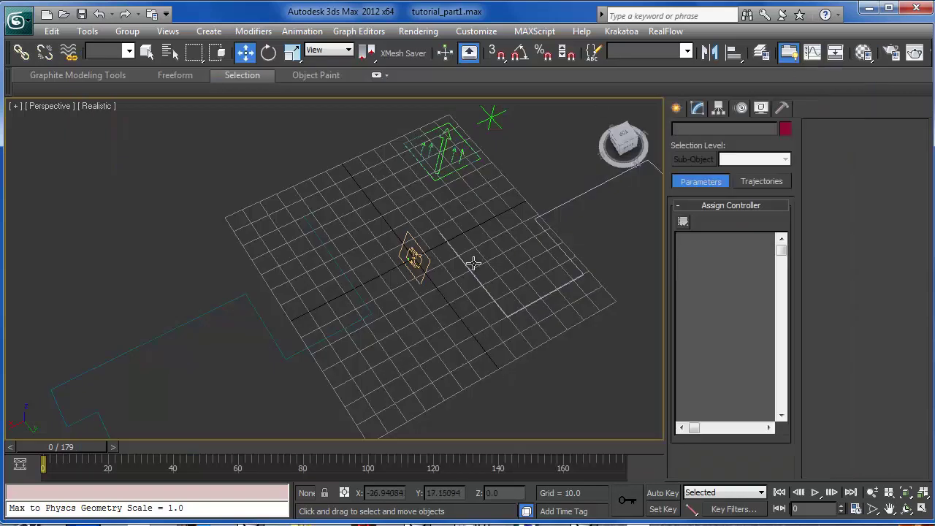
pyautogui.click(447, 173)
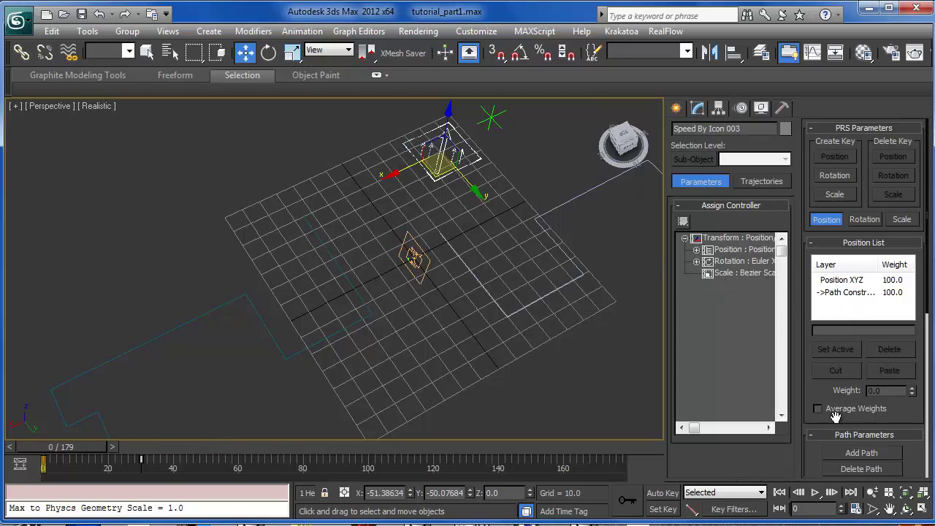
pyautogui.scroll(-5, 826, 387)
pyautogui.click(855, 322)
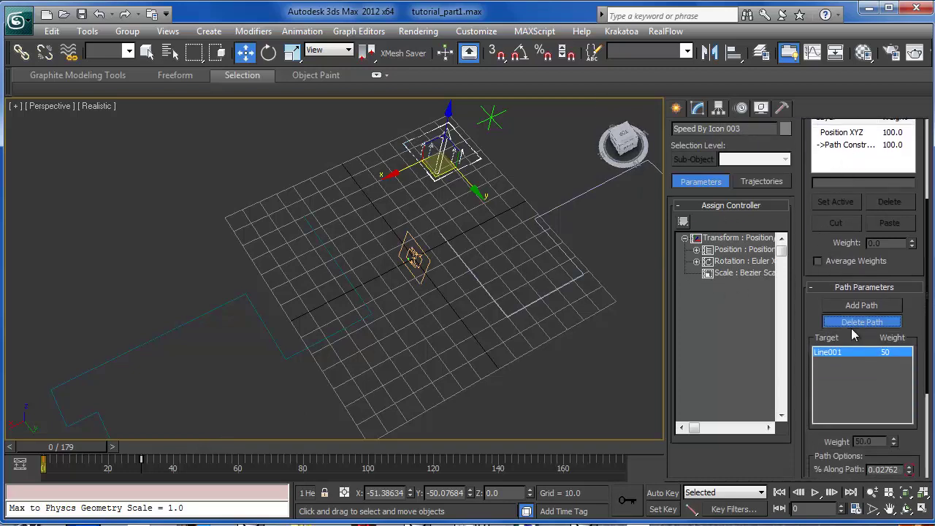
pyautogui.click(857, 307)
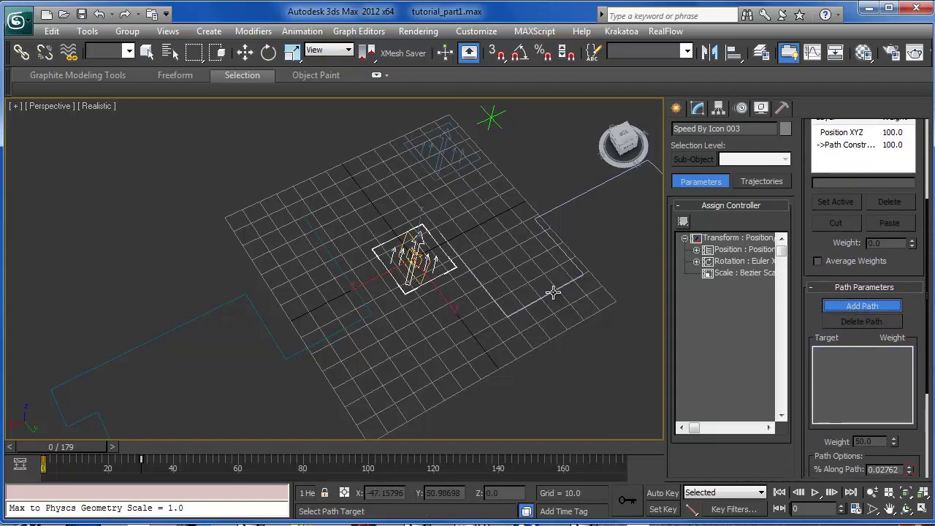
pyautogui.click(577, 276)
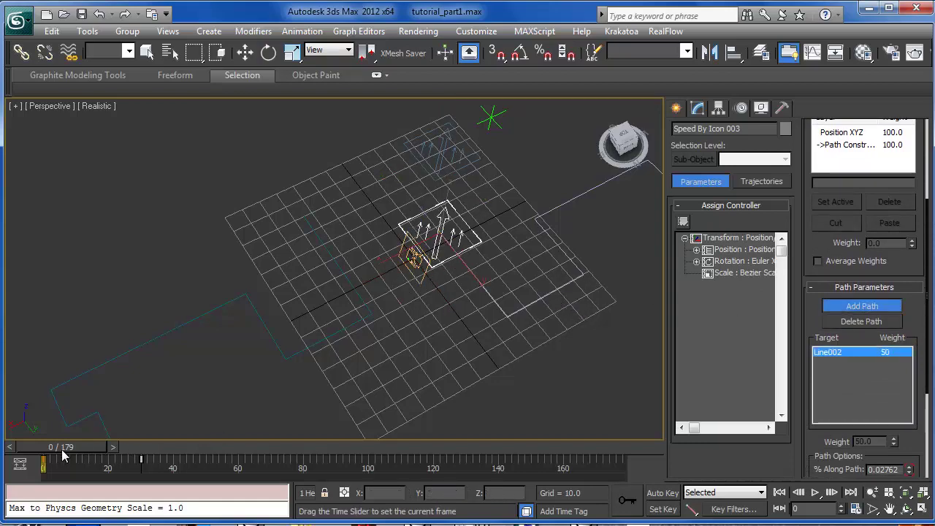
# - Scrub the early frames and examine both particle streams against their paths and the grid from several angles
pyautogui.moveTo(60, 447); pyautogui.dragTo(99, 460)
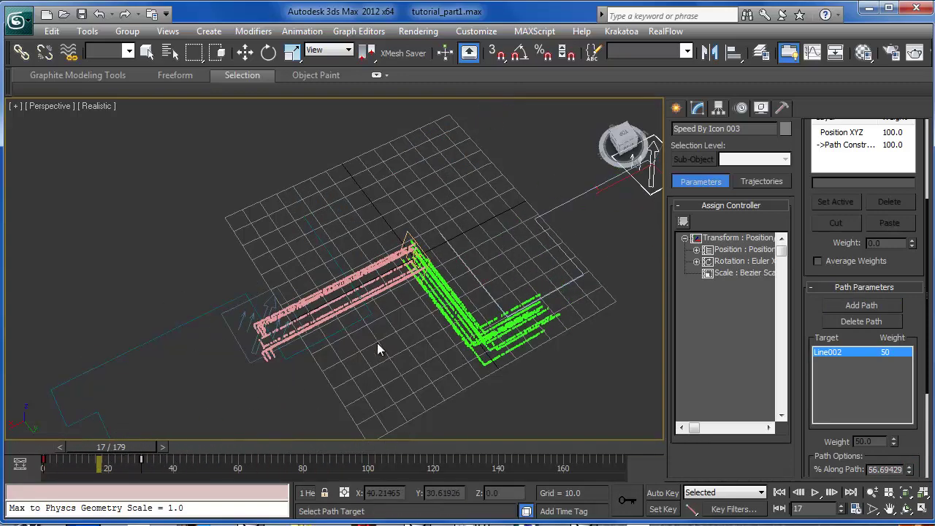
pyautogui.keyDown('alt'); pyautogui.moveTo(377, 343); pyautogui.dragTo(435, 378, button='middle'); pyautogui.keyUp('alt')
pyautogui.click(677, 109)
pyautogui.moveTo(114, 449); pyautogui.dragTo(88, 450)
pyautogui.keyDown('alt'); pyautogui.moveTo(279, 378); pyautogui.dragTo(341, 268, button='middle'); pyautogui.keyUp('alt')
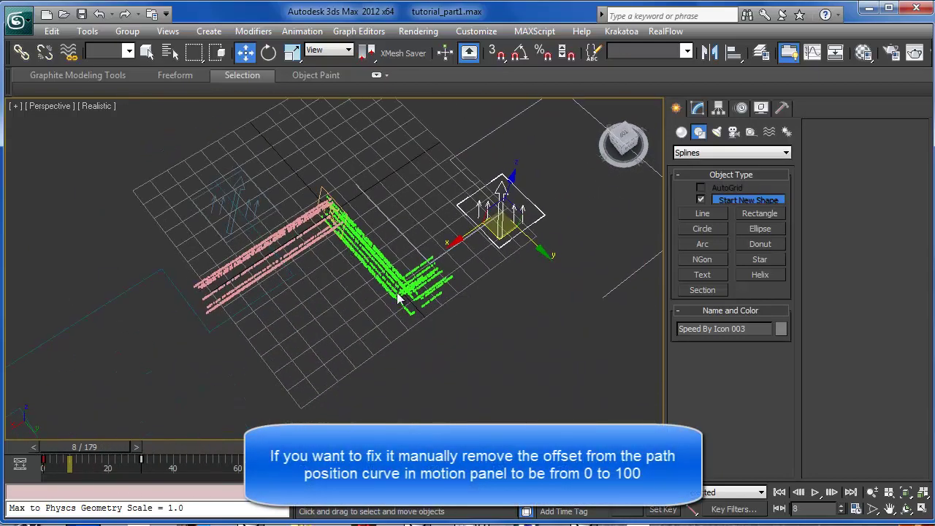
pyautogui.keyDown('alt'); pyautogui.moveTo(401, 296); pyautogui.dragTo(371, 285, button='middle'); pyautogui.keyUp('alt')
pyautogui.moveTo(371, 285); pyautogui.dragTo(419, 338, button='middle')
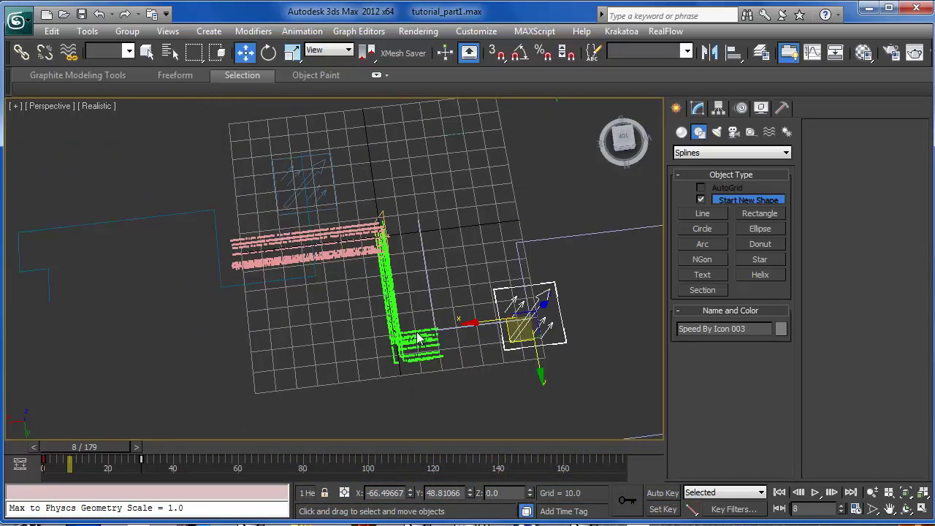
pyautogui.keyDown('alt'); pyautogui.moveTo(352, 217); pyautogui.dragTo(365, 285, button='middle'); pyautogui.keyUp('alt')
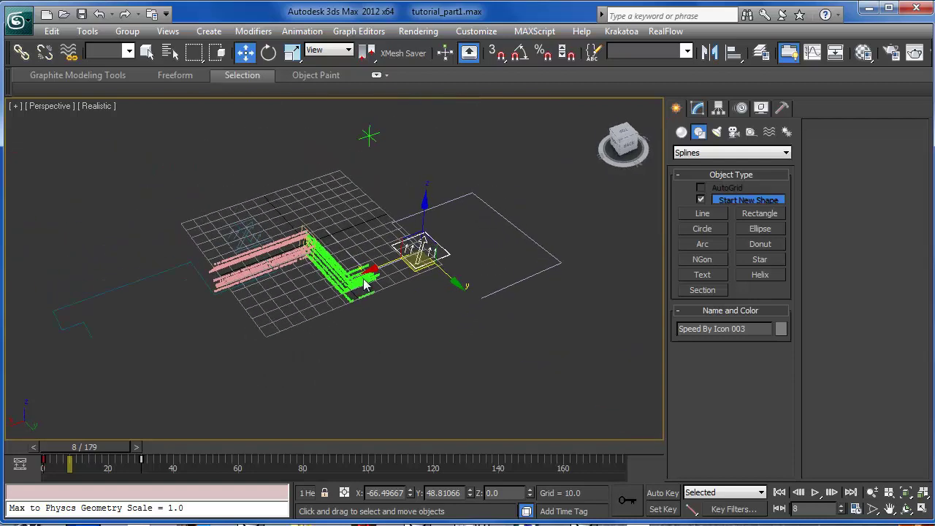
pyautogui.keyDown('alt'); pyautogui.moveTo(422, 309); pyautogui.dragTo(380, 304, button='middle'); pyautogui.keyUp('alt')
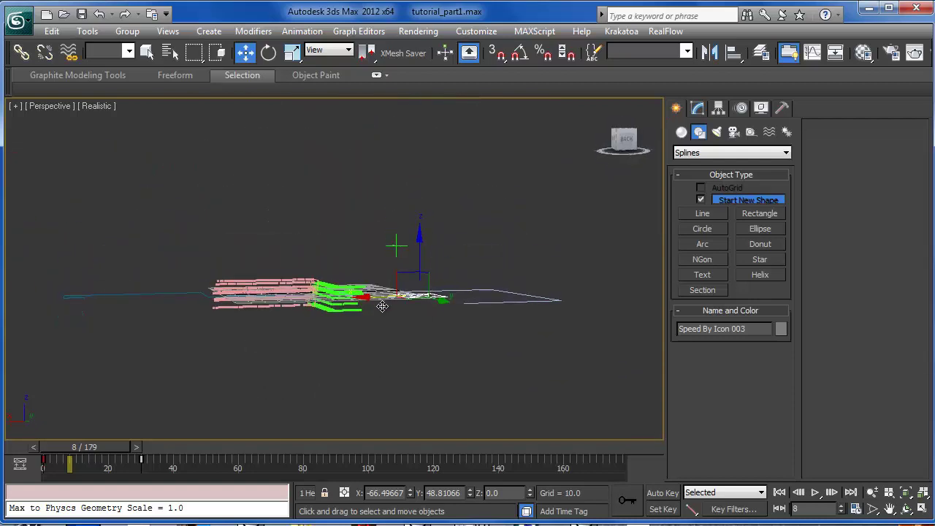
pyautogui.keyDown('alt'); pyautogui.moveTo(381, 271); pyautogui.dragTo(360, 358, button='middle'); pyautogui.keyUp('alt')
# - Rename the point helper above the grid as MidFreq
pyautogui.click(387, 297)
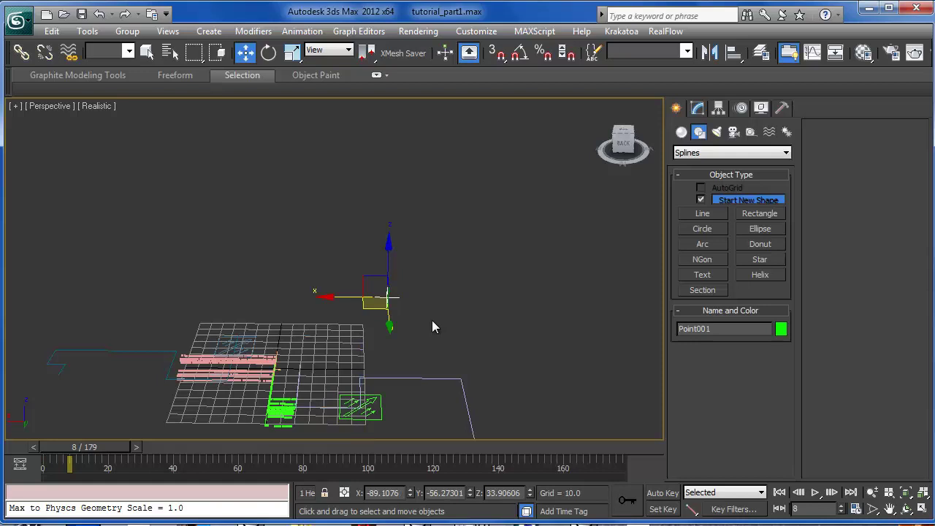
pyautogui.moveTo(723, 330); pyautogui.dragTo(651, 330)
pyautogui.write('MidFreq')
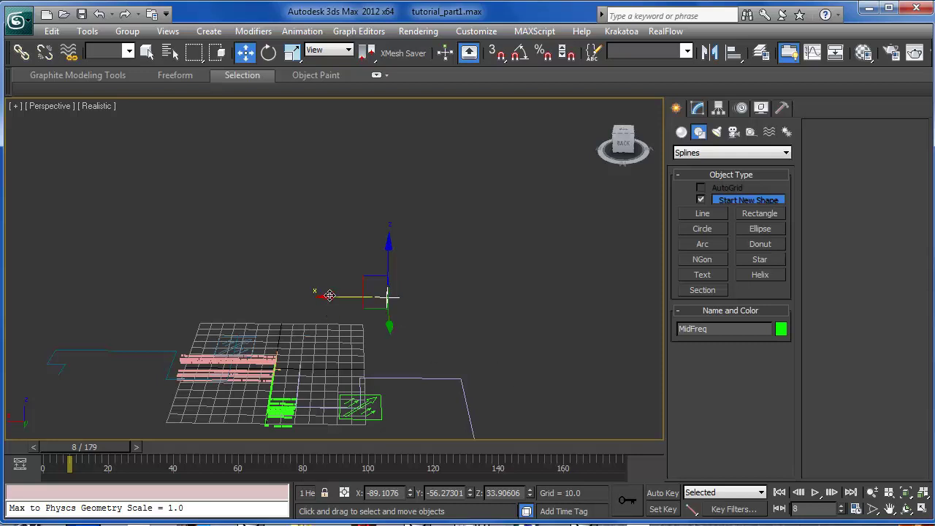
# - Clone the MidFreq helper about 45 units along the X axis as a single Copy named HiFreq
pyautogui.keyDown('shift'); pyautogui.moveTo(330, 295); pyautogui.dragTo(261, 296); pyautogui.keyUp('shift')
pyautogui.doubleClick(445, 308)
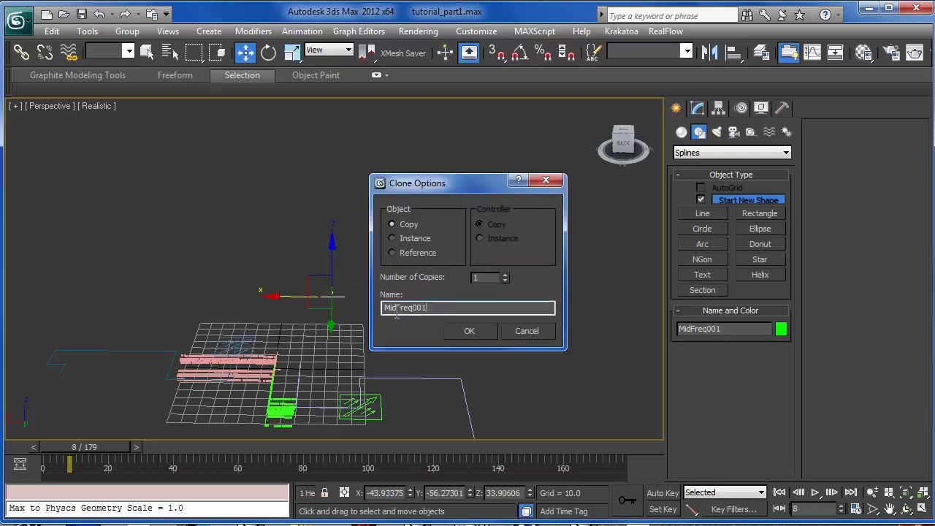
pyautogui.write('Hi')
pyautogui.press('Return')
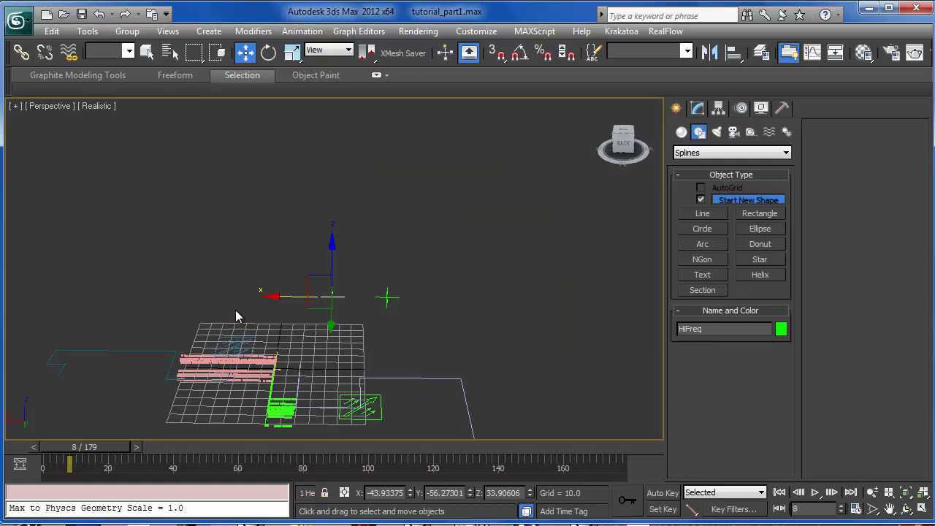
# - Load HiFreq_16bit.wav as the sound of the HiFreq helper's Z Position audio controller and move to frame 10
pyautogui.click(742, 108)
pyautogui.click(698, 250)
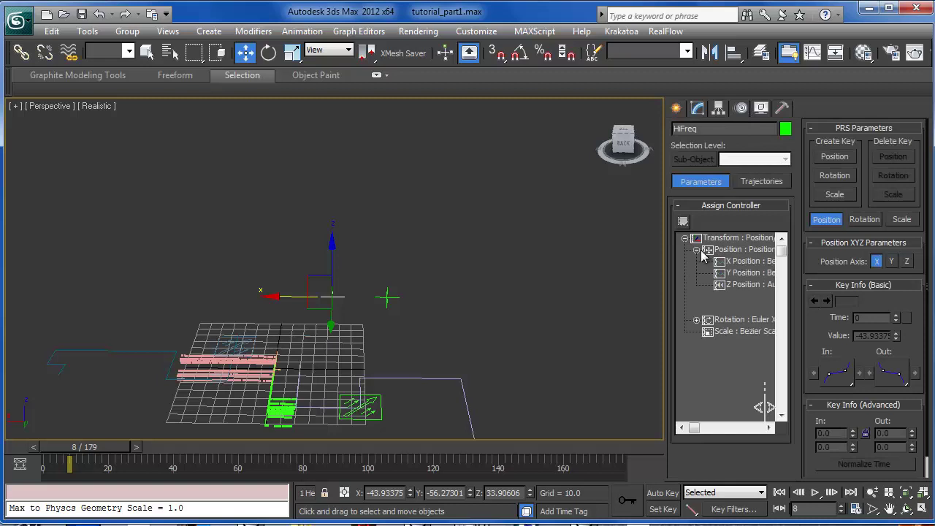
pyautogui.doubleClick(737, 287)
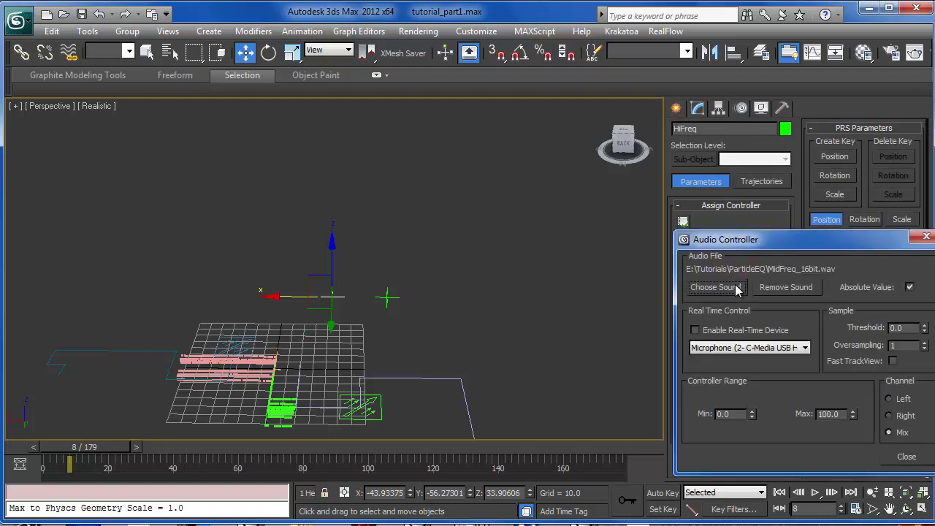
pyautogui.click(721, 293)
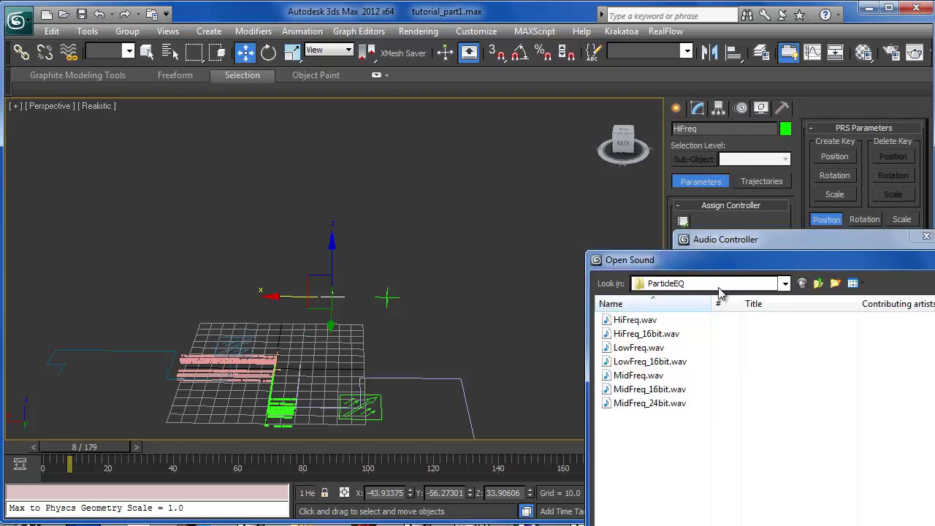
pyautogui.moveTo(677, 247); pyautogui.dragTo(298, 61)
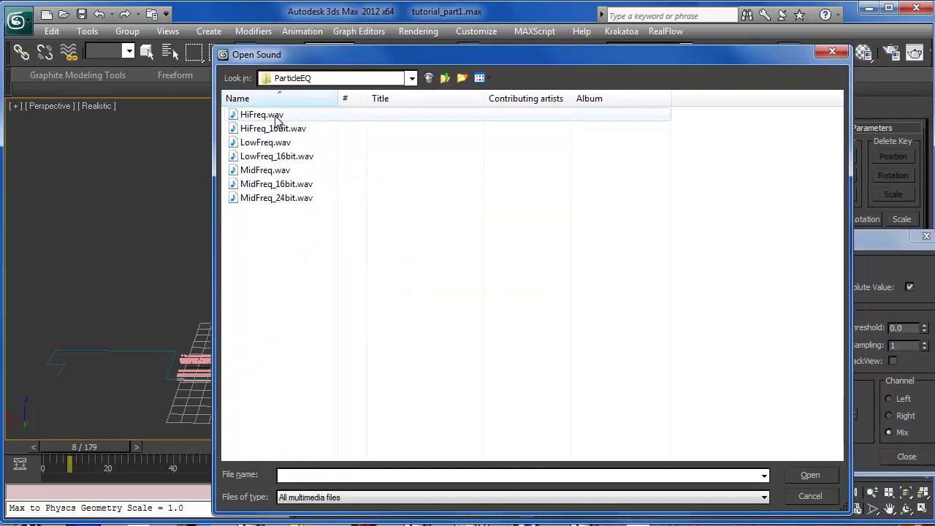
pyautogui.click(260, 131)
pyautogui.doubleClick(261, 132)
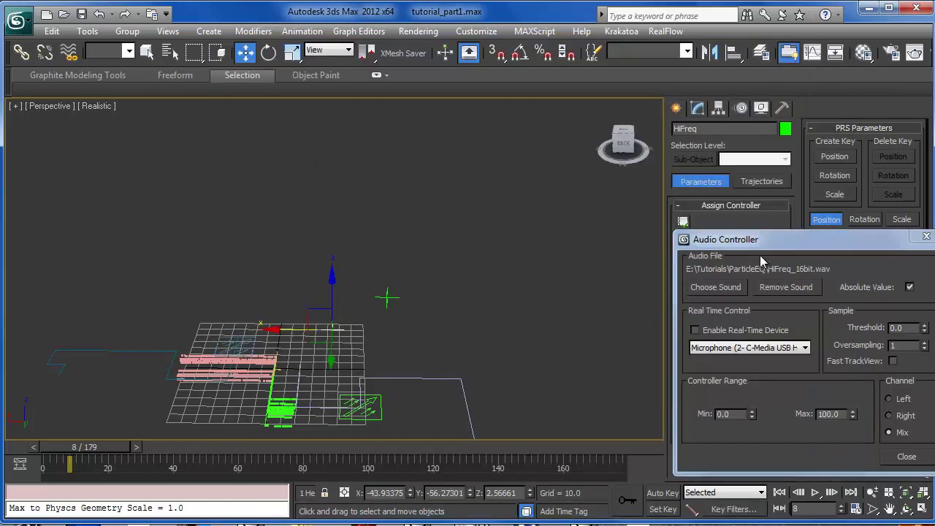
pyautogui.moveTo(728, 244); pyautogui.dragTo(398, 144)
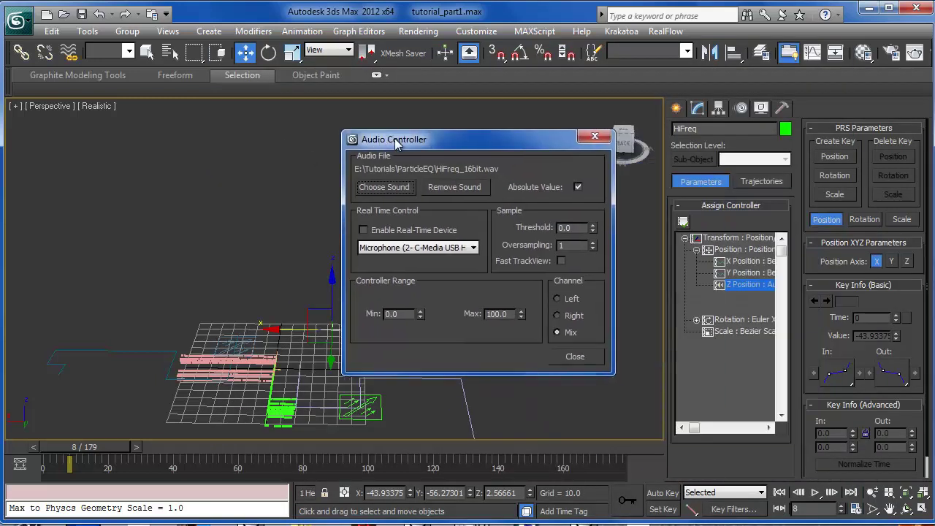
pyautogui.click(577, 358)
pyautogui.moveTo(77, 447)
pyautogui.mouseDown()
pyautogui.moveTo(59, 453)
pyautogui.moveTo(100, 450)
pyautogui.moveTo(51, 448)
pyautogui.moveTo(81, 449)
pyautogui.mouseUp()
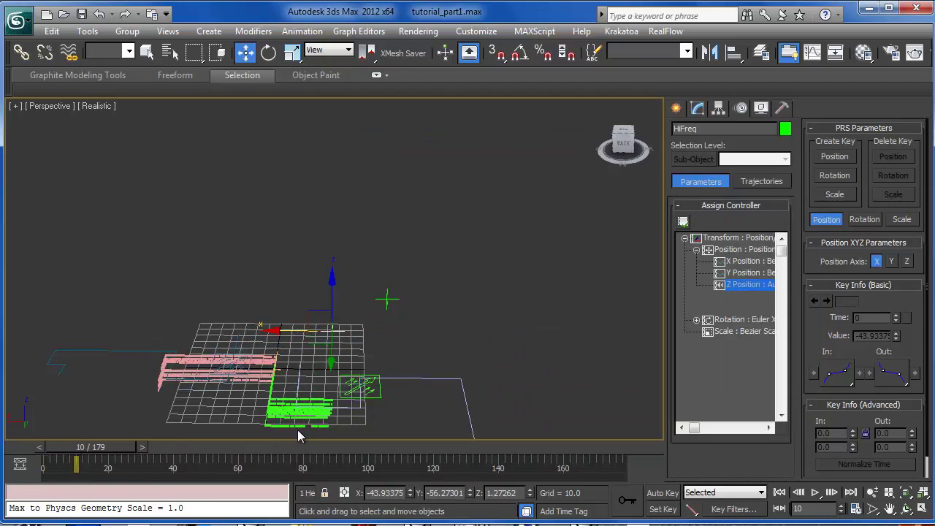
# - Replace MidFreq with HiFreq as the selected object in the Data Test 002 data flow, and minimize both particle editing windows
pyautogui.press('6')
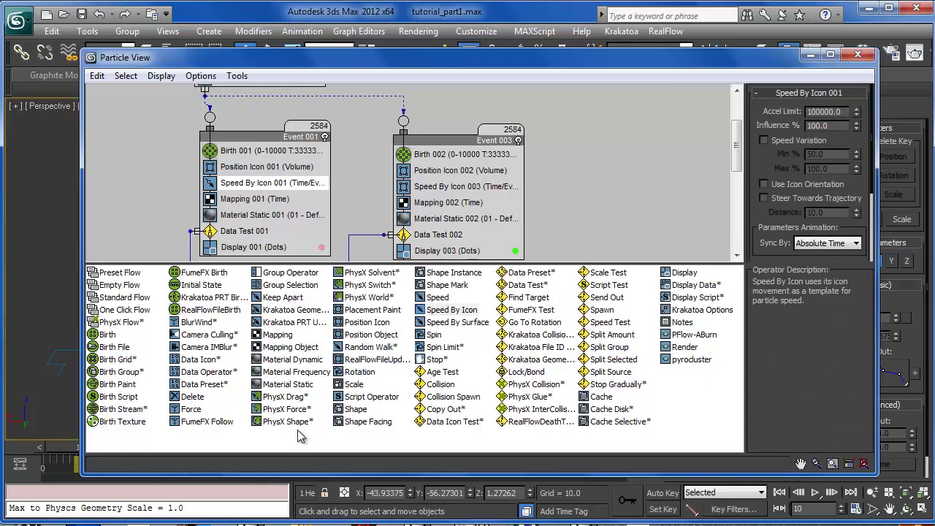
pyautogui.click(449, 234)
pyautogui.click(794, 109)
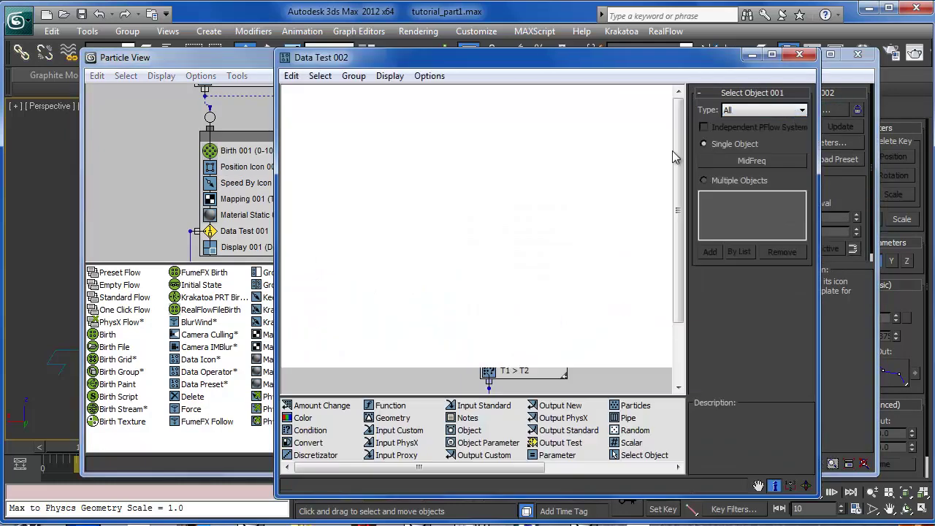
pyautogui.moveTo(441, 293)
pyautogui.mouseDown(button='middle')
pyautogui.moveTo(482, 305)
pyautogui.moveTo(476, 327)
pyautogui.mouseUp(button='middle')
pyautogui.moveTo(549, 263); pyautogui.dragTo(472, 286, button='middle')
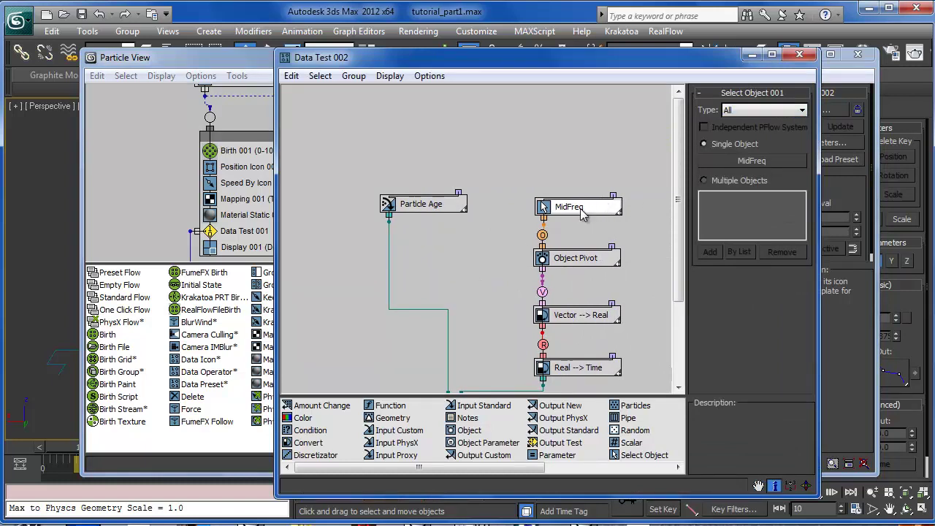
pyautogui.click(571, 178)
pyautogui.click(568, 209)
pyautogui.click(739, 161)
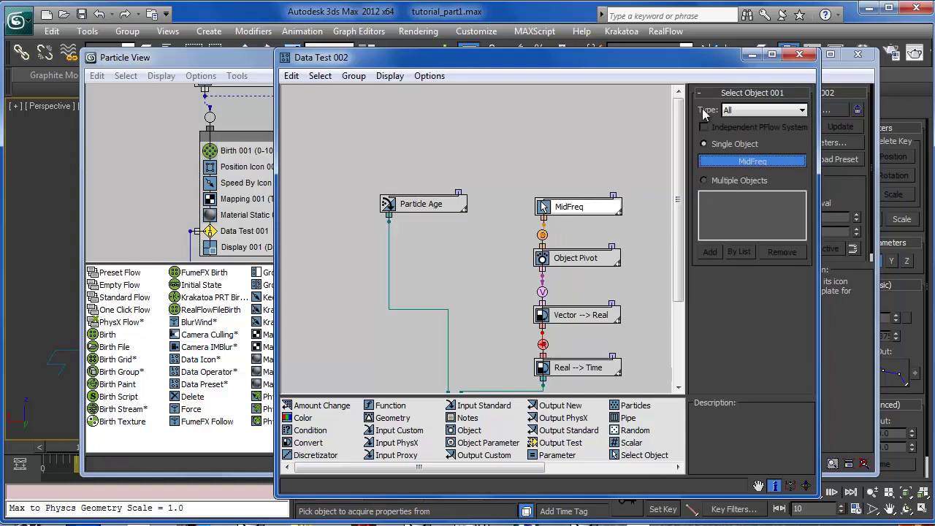
pyautogui.press('h')
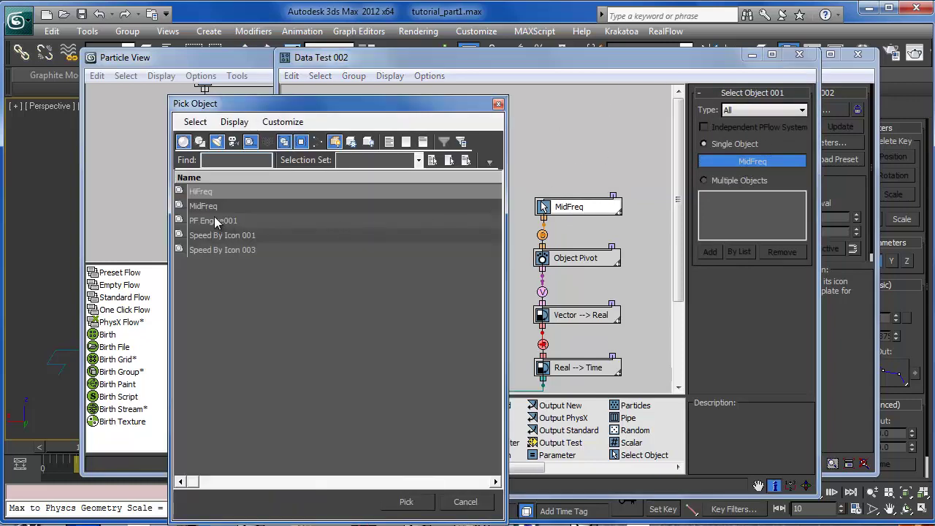
pyautogui.doubleClick(202, 192)
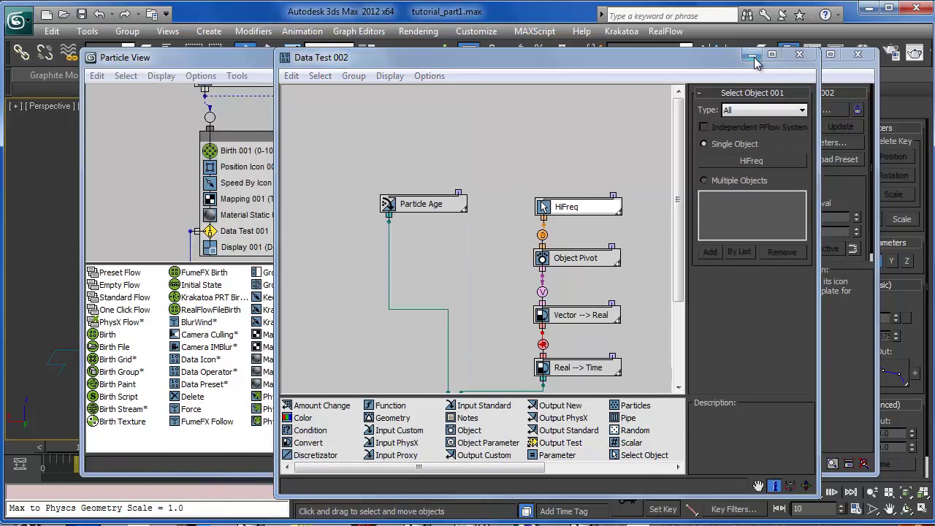
pyautogui.click(751, 56)
pyautogui.click(812, 58)
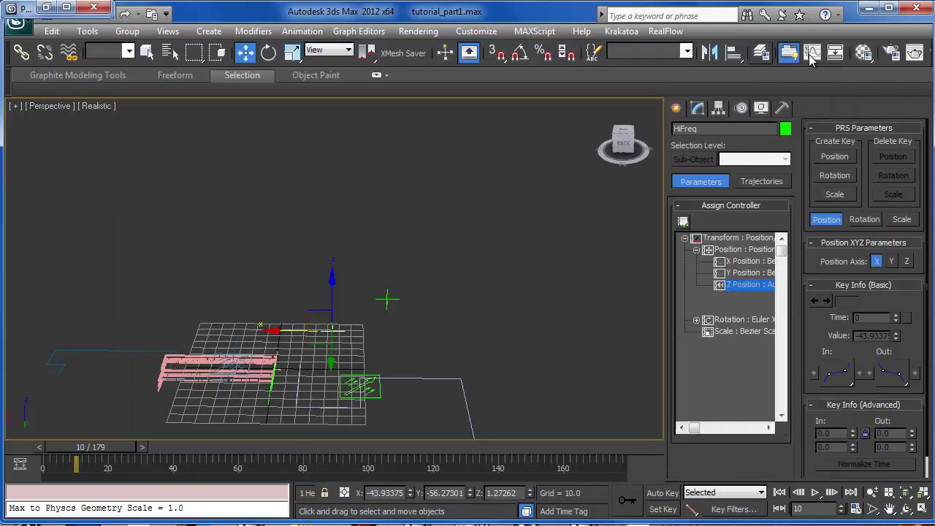
# - Scrub the animation through to frame 179 and examine both particle streams along their paths from different angles
pyautogui.moveTo(60, 453); pyautogui.dragTo(358, 447)
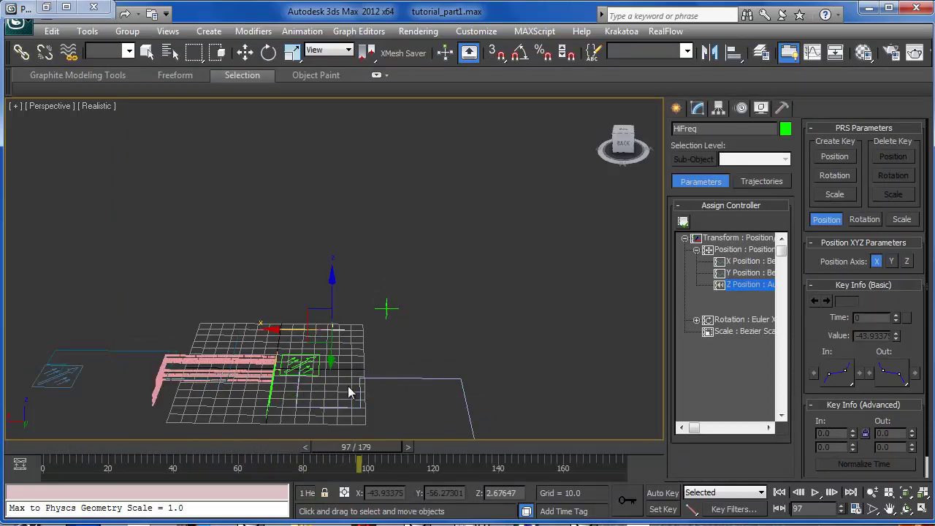
pyautogui.keyDown('alt'); pyautogui.moveTo(349, 388); pyautogui.dragTo(435, 447, button='middle'); pyautogui.keyUp('alt')
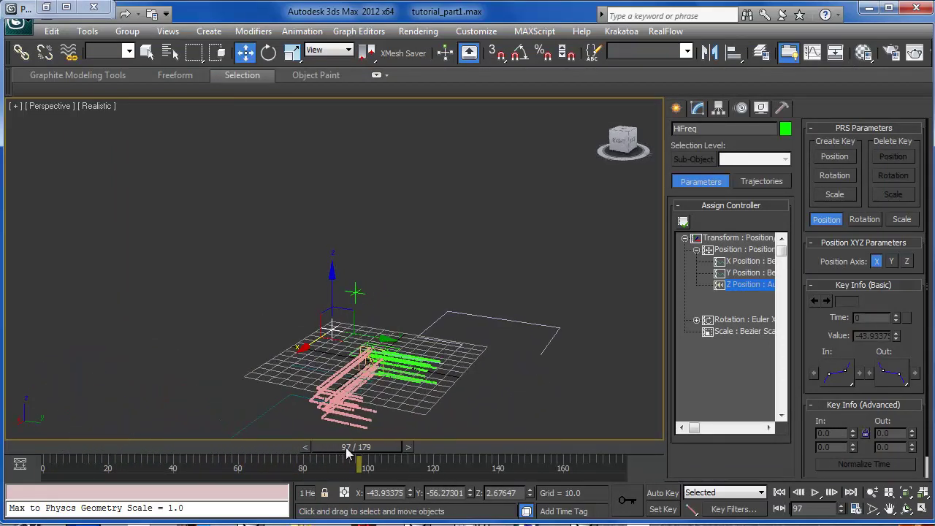
pyautogui.moveTo(347, 448); pyautogui.dragTo(621, 462)
pyautogui.keyDown('alt'); pyautogui.moveTo(426, 340); pyautogui.dragTo(364, 315, button='middle'); pyautogui.keyUp('alt')
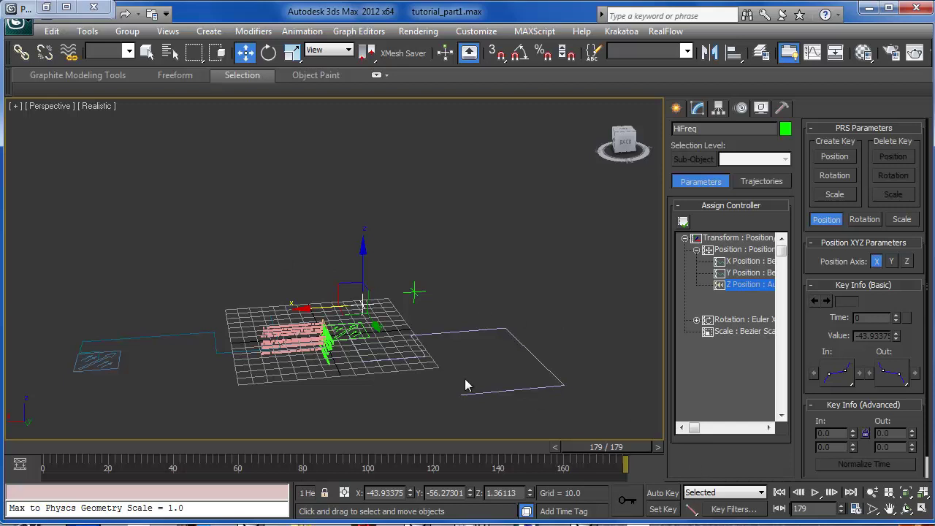
pyautogui.moveTo(490, 356); pyautogui.dragTo(466, 333, button='middle')
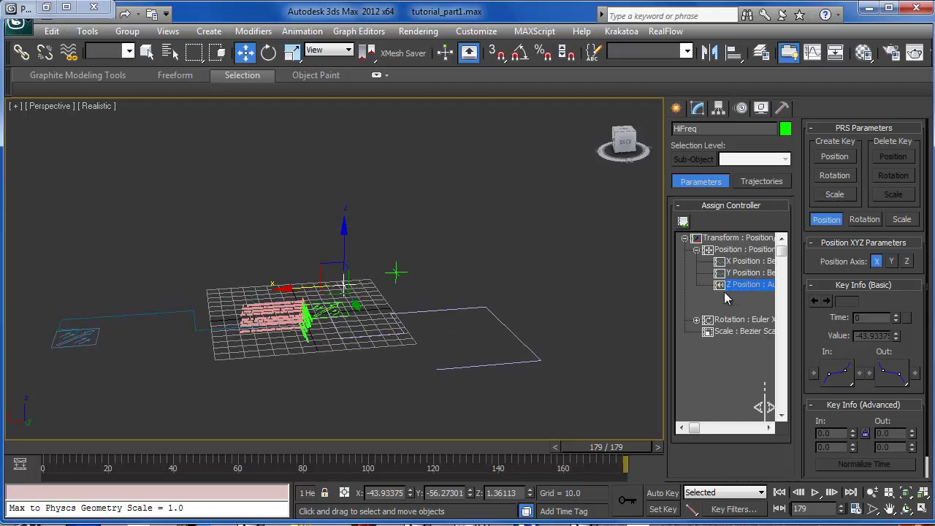
pyautogui.moveTo(413, 355); pyautogui.dragTo(435, 363, button='middle')
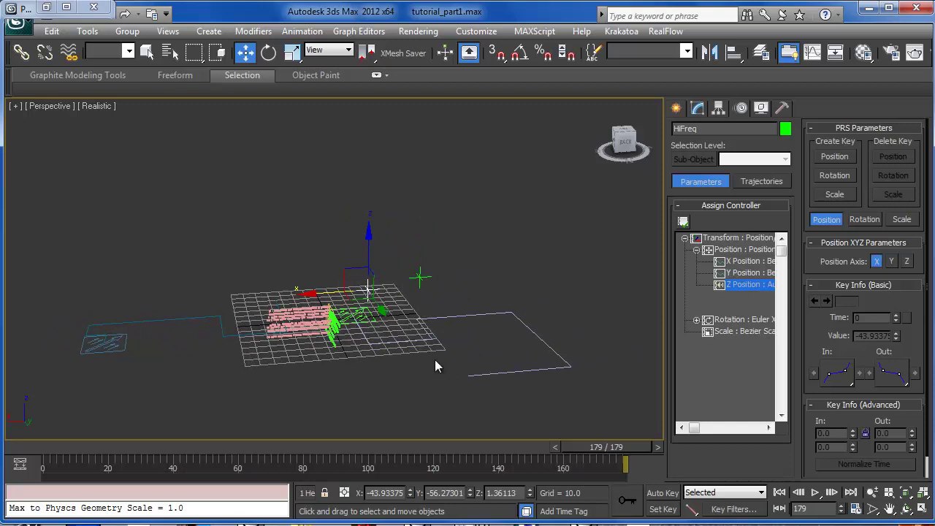
pyautogui.moveTo(435, 365); pyautogui.dragTo(429, 358, button='middle')
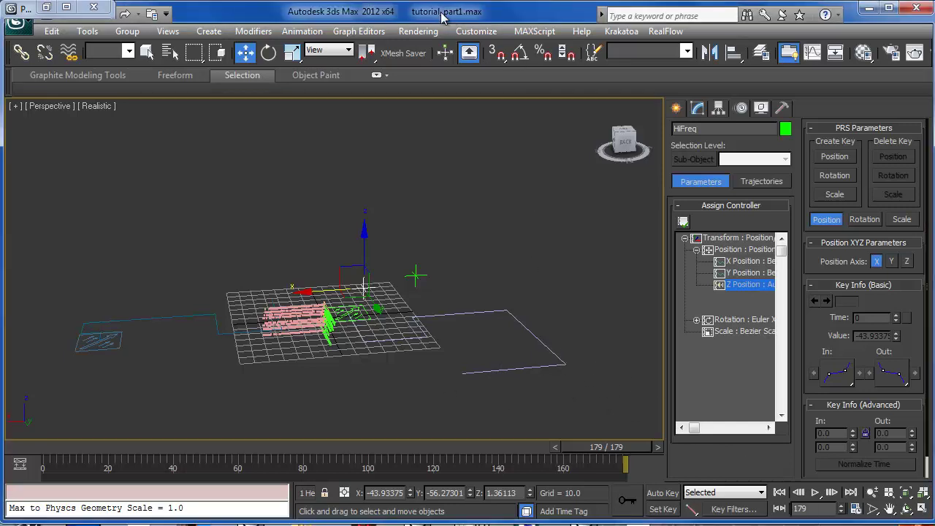
# - Inspect the 01 - Default material and its assignment in the Material Static 002 operator of Event 003
pyautogui.press('m')
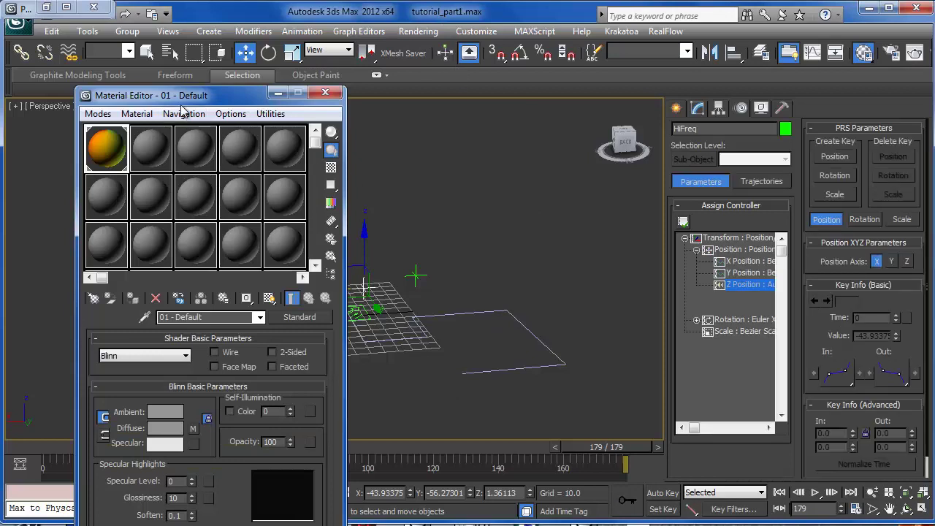
pyautogui.moveTo(180, 105); pyautogui.dragTo(367, 16)
pyautogui.click(462, 8)
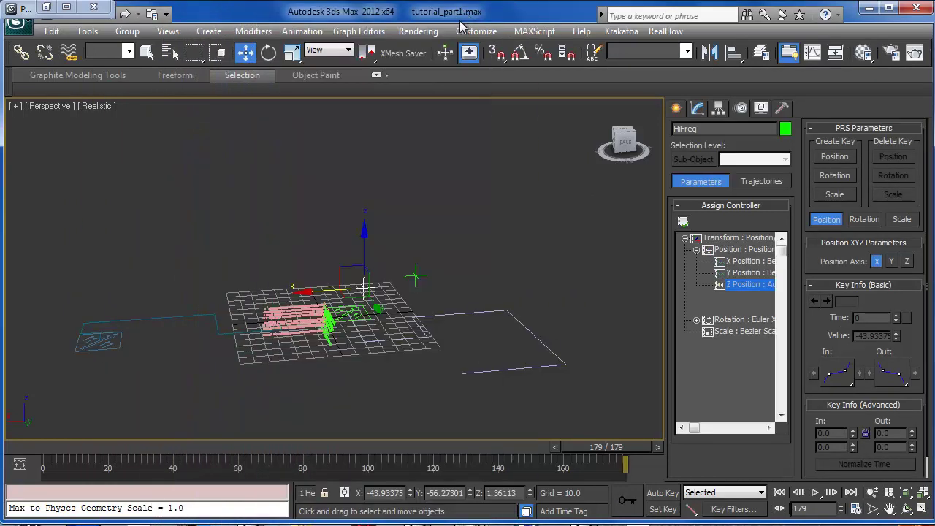
pyautogui.press('6')
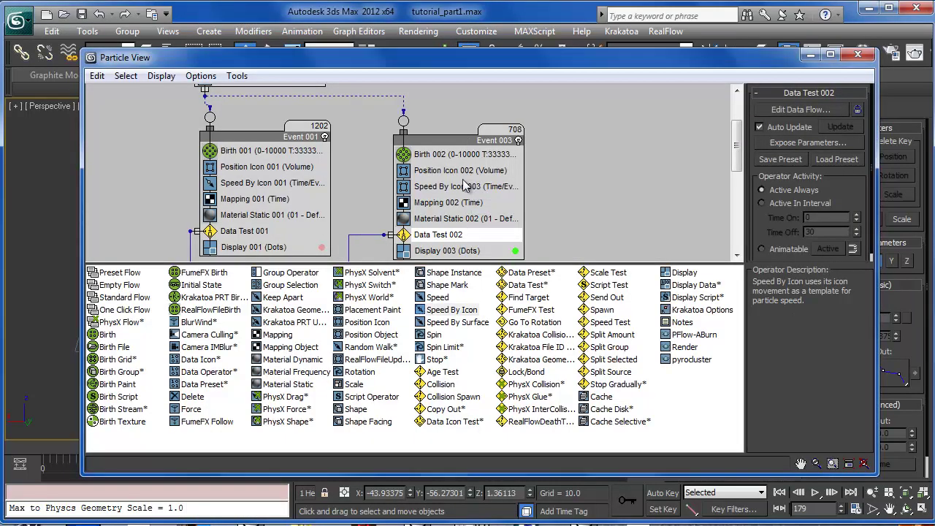
pyautogui.click(442, 218)
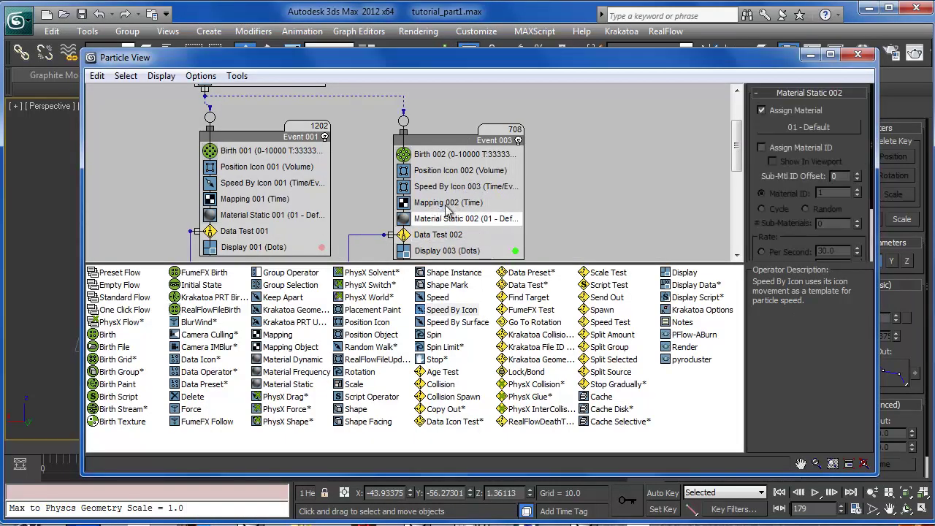
# - Open parameter wiring for the map coordinates of the Mapping 002 operator in Event 003
pyautogui.click(446, 204)
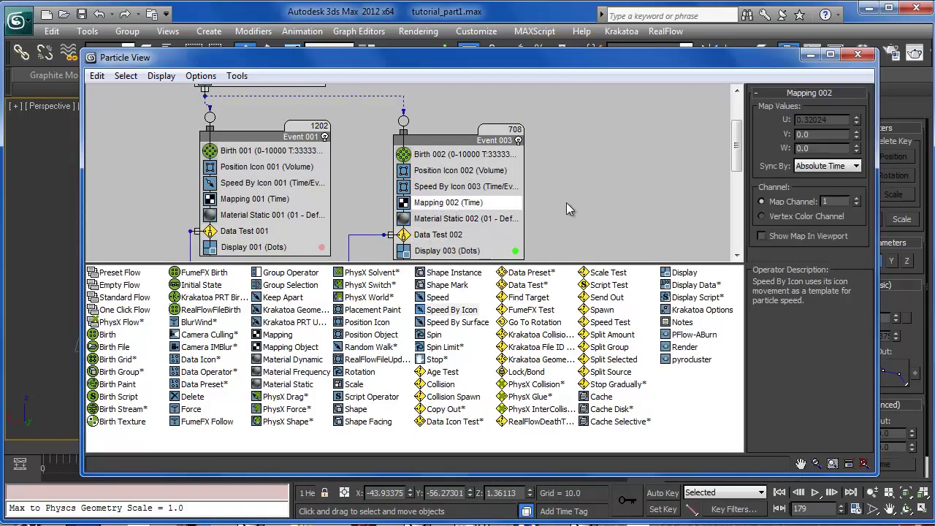
pyautogui.rightClick(821, 123)
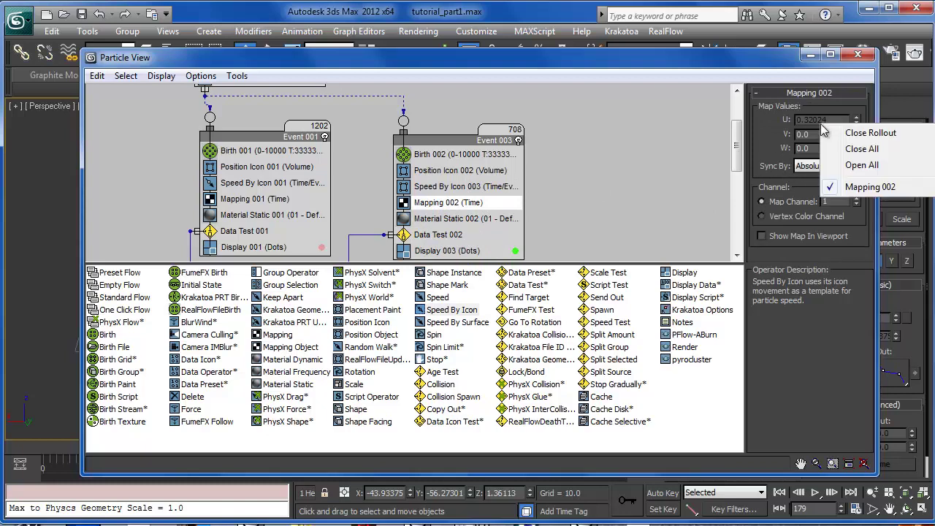
pyautogui.rightClick(810, 130)
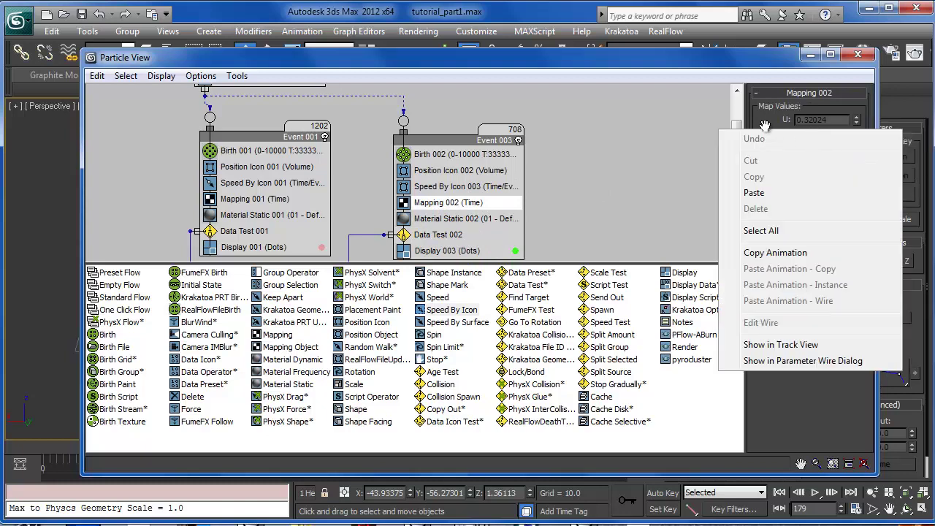
pyautogui.click(810, 128)
pyautogui.rightClick(821, 135)
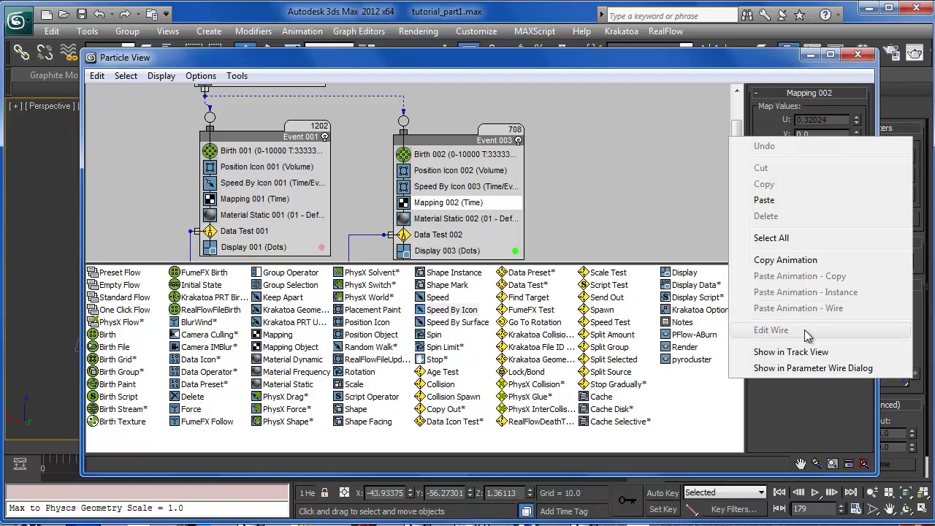
pyautogui.click(798, 372)
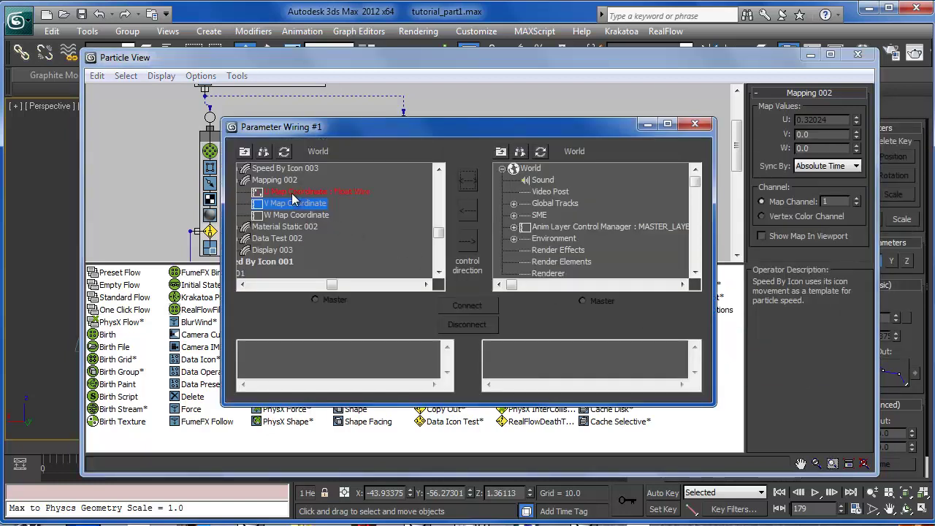
# - Pair Mapping 002's U Map Coordinate with the Z Position of the HiFreq helper for wiring
pyautogui.click(293, 194)
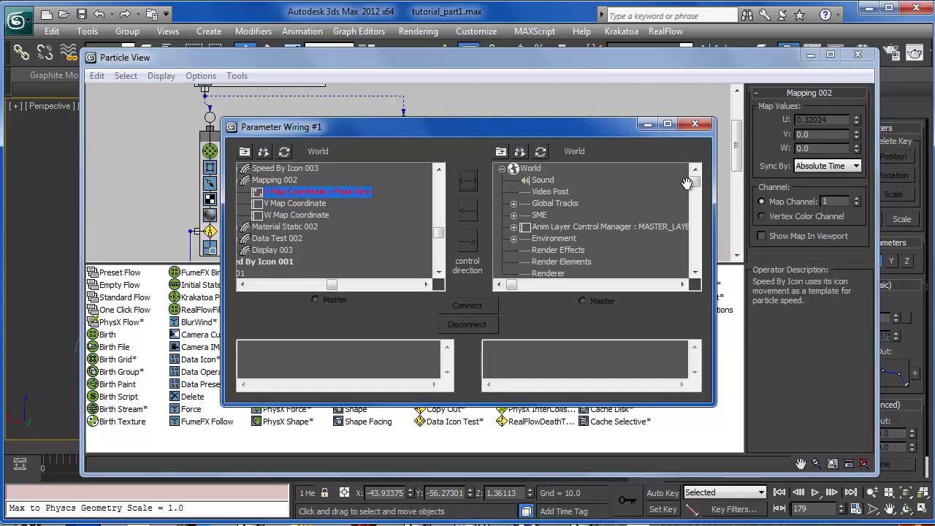
pyautogui.moveTo(694, 181); pyautogui.dragTo(696, 217)
pyautogui.click(514, 228)
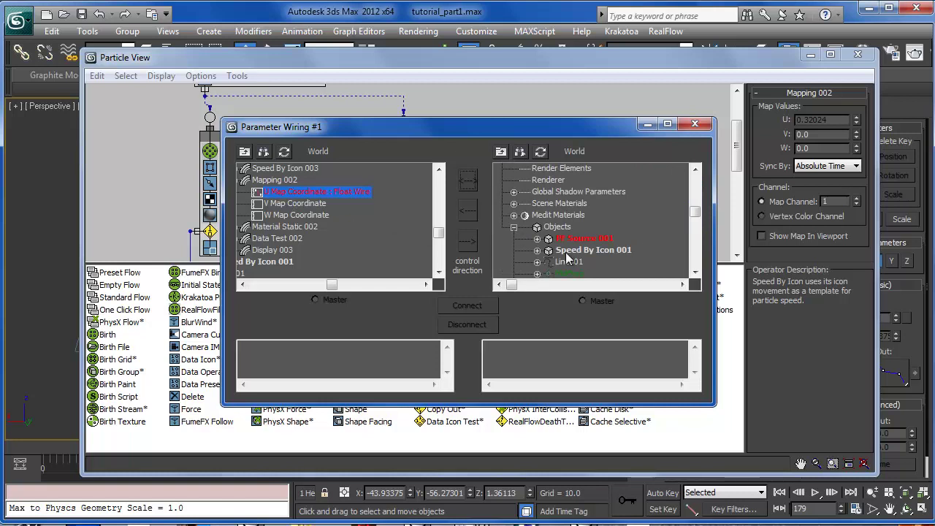
pyautogui.scroll(-2, 555, 231)
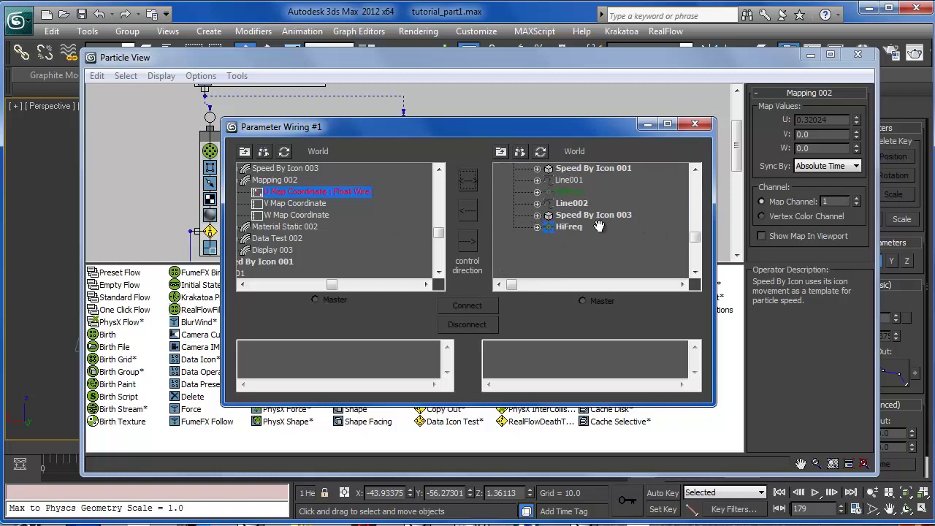
pyautogui.click(537, 227)
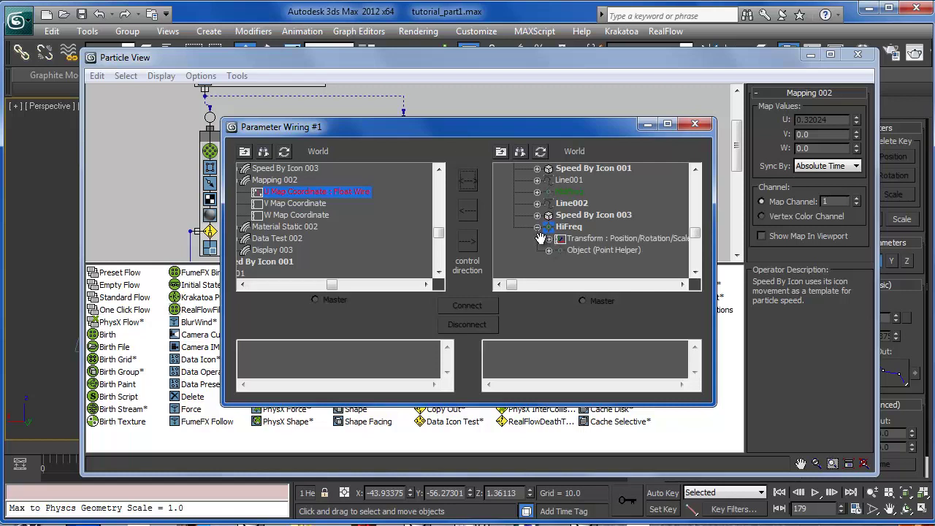
pyautogui.click(548, 239)
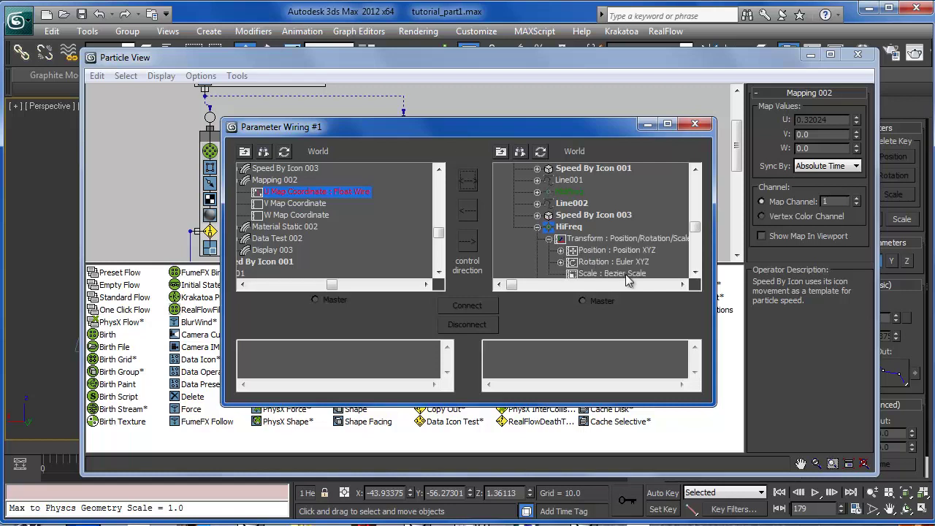
pyautogui.click(561, 251)
pyautogui.scroll(-1, 604, 256)
pyautogui.click(602, 250)
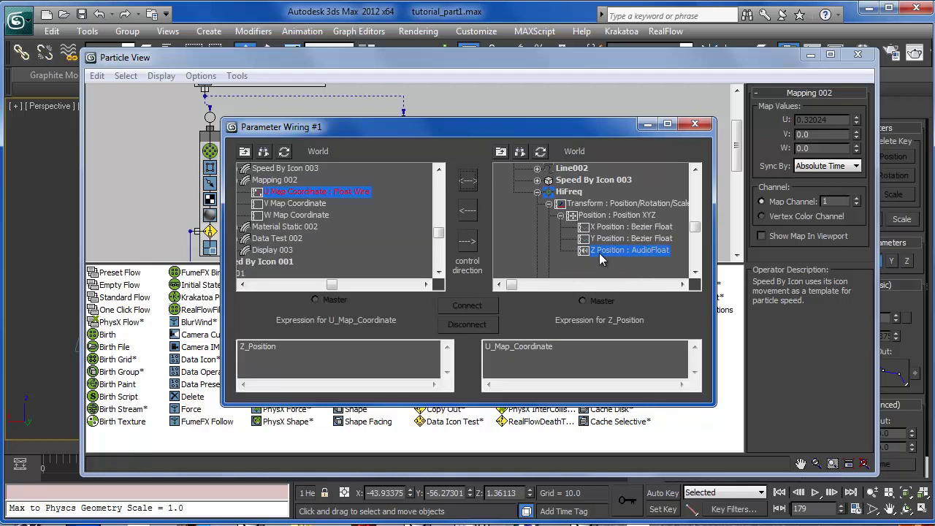
# - Locate the wire from MidFreq's Z Position to Mapping 002's U Map Coordinate and disconnect it
pyautogui.scroll(1, 575, 214)
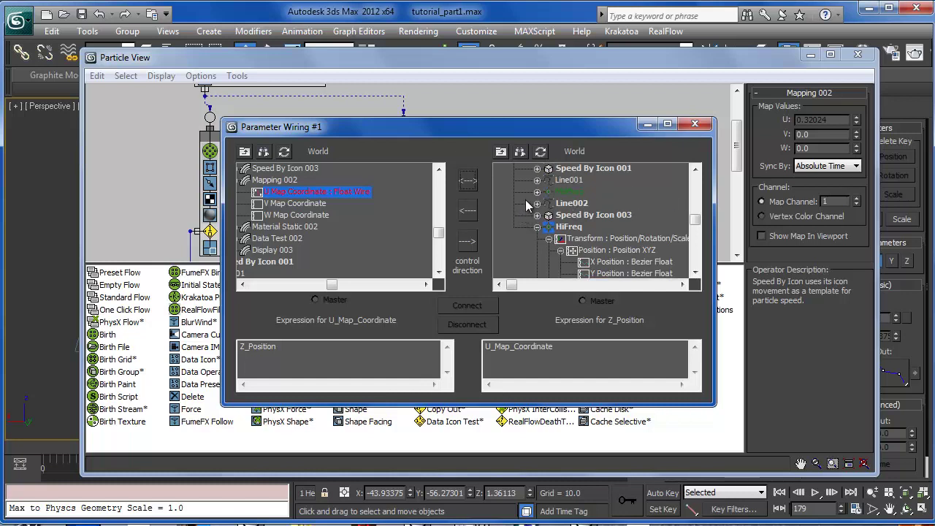
pyautogui.click(536, 191)
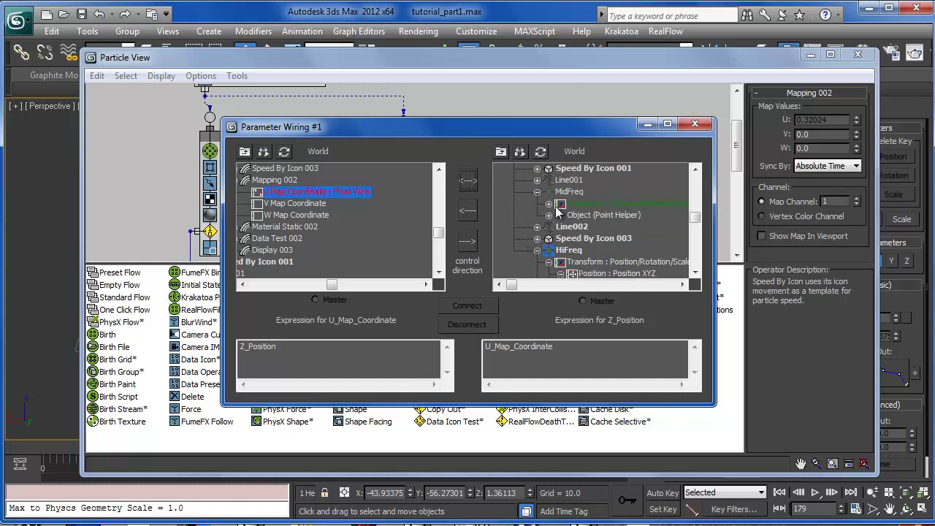
pyautogui.click(548, 203)
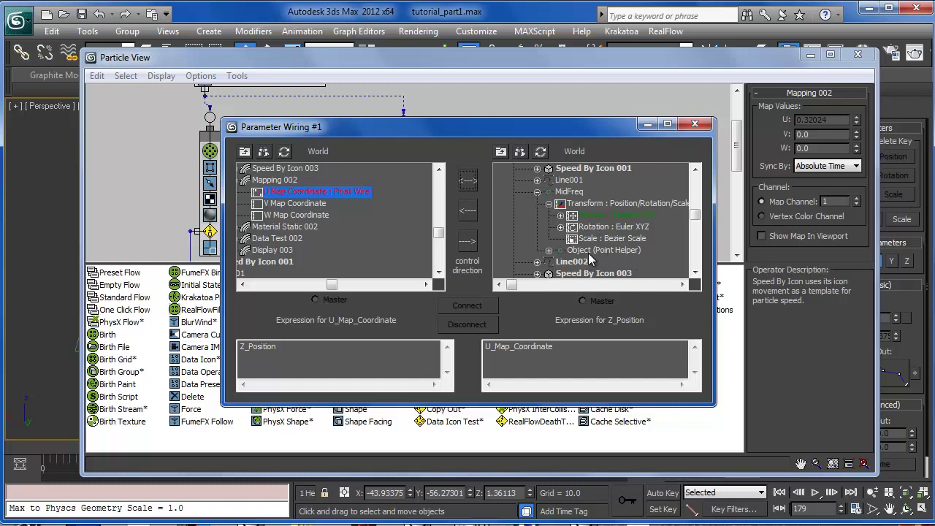
pyautogui.click(560, 216)
pyautogui.click(604, 250)
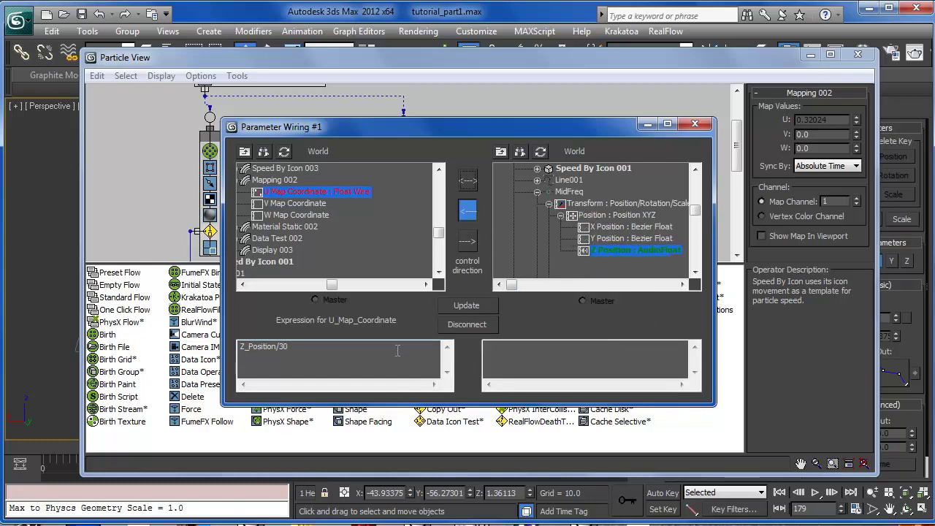
pyautogui.moveTo(292, 346); pyautogui.dragTo(144, 352)
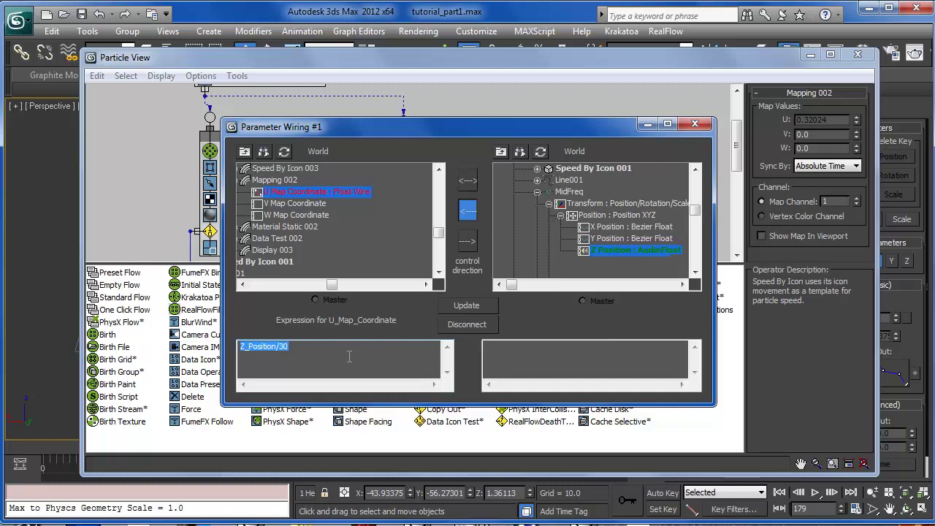
pyautogui.click(471, 326)
# - Set one-way control from HiFreq's Z Position to Mapping 002's U Map Coordinate, with the expression Z_Position/30
pyautogui.moveTo(694, 210); pyautogui.dragTo(694, 249)
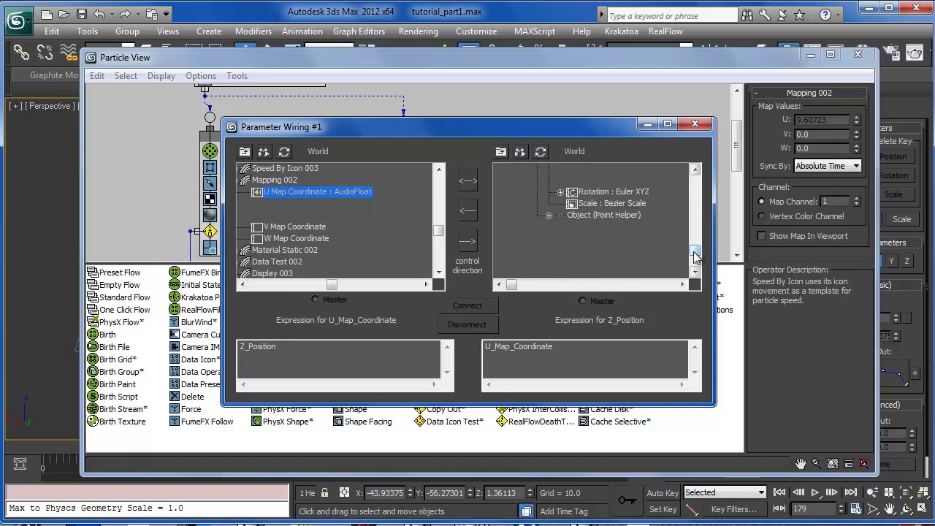
pyautogui.scroll(3, 672, 247)
pyautogui.click(631, 262)
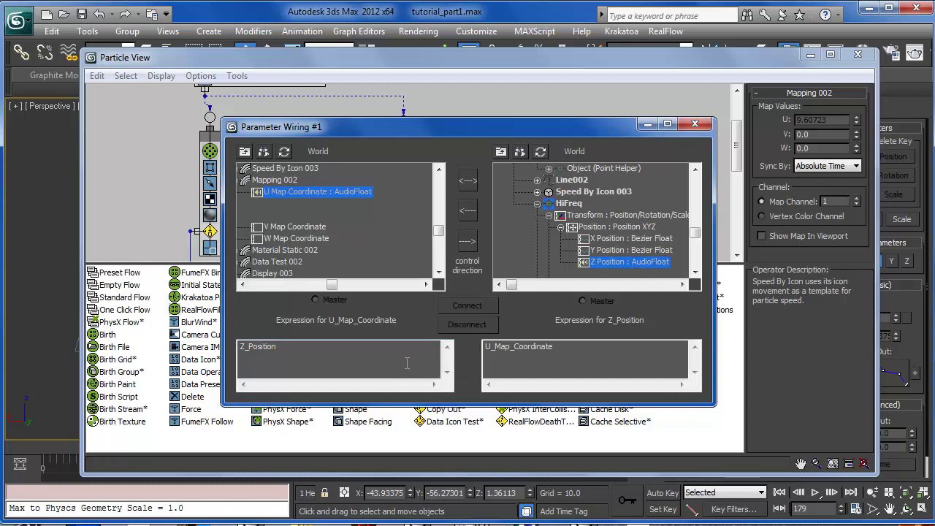
pyautogui.click(468, 211)
pyautogui.click(319, 360)
pyautogui.write('/30')
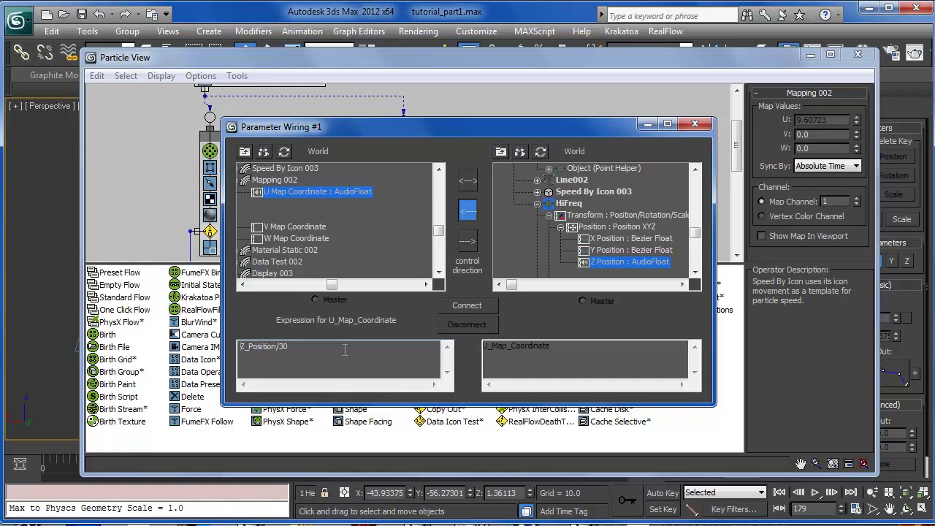
# - Change the U Map Coordinate expression to min (Z_Position/30) 1.0, connect the wire and dismiss the exception message
pyautogui.write('m')
pyautogui.press('BackSpace')
pyautogui.write('min')
pyautogui.press('Left')
pyautogui.press('Left')
pyautogui.press('Left')
pyautogui.write('(')
pyautogui.press('End')
pyautogui.write(') 1.0')
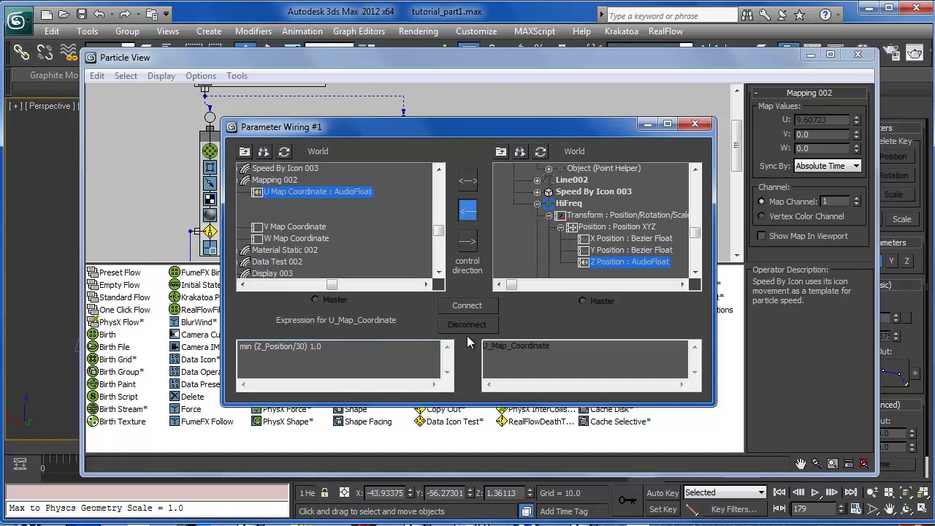
pyautogui.click(462, 307)
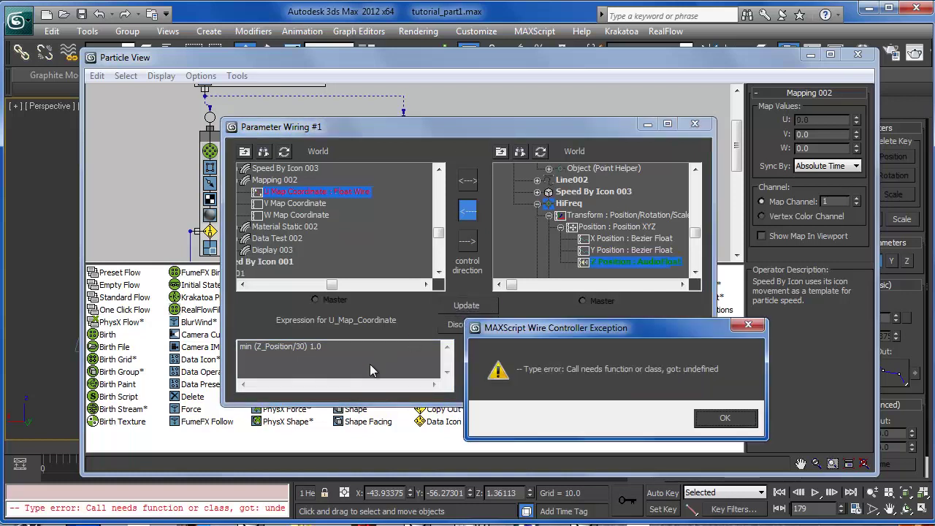
pyautogui.click(726, 424)
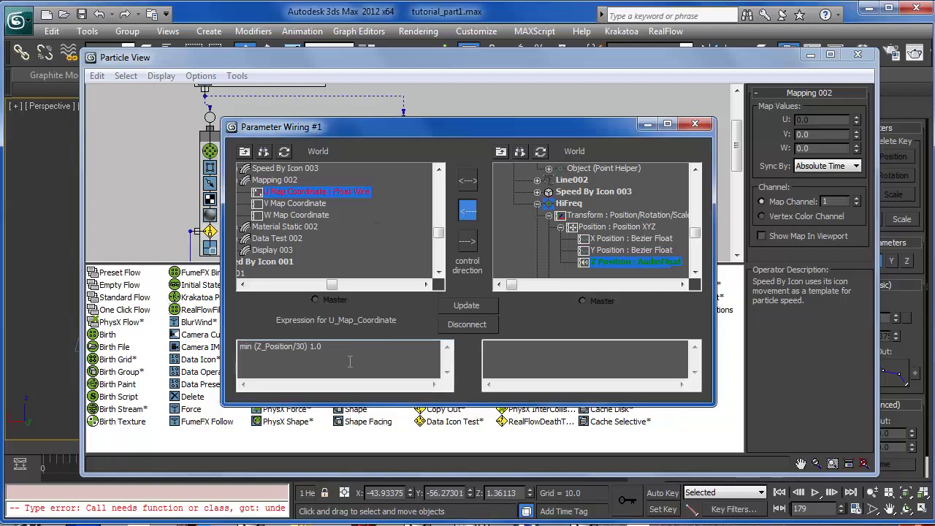
pyautogui.moveTo(330, 356); pyautogui.dragTo(255, 351)
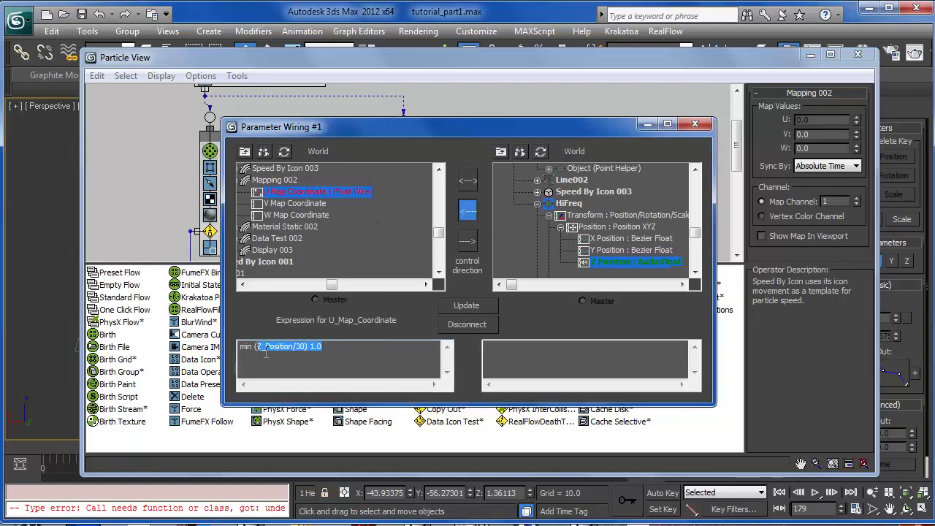
pyautogui.moveTo(329, 349); pyautogui.dragTo(240, 344)
pyautogui.click(328, 358)
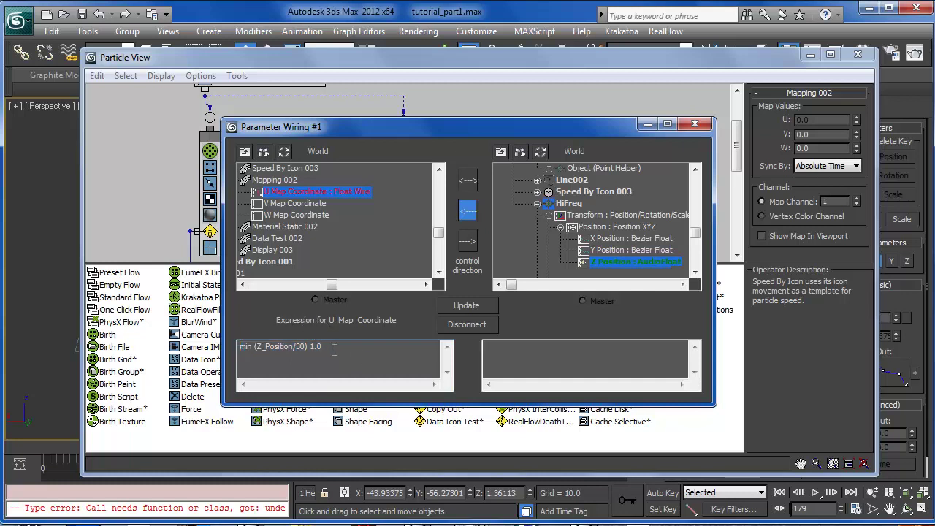
pyautogui.moveTo(362, 348); pyautogui.dragTo(223, 350)
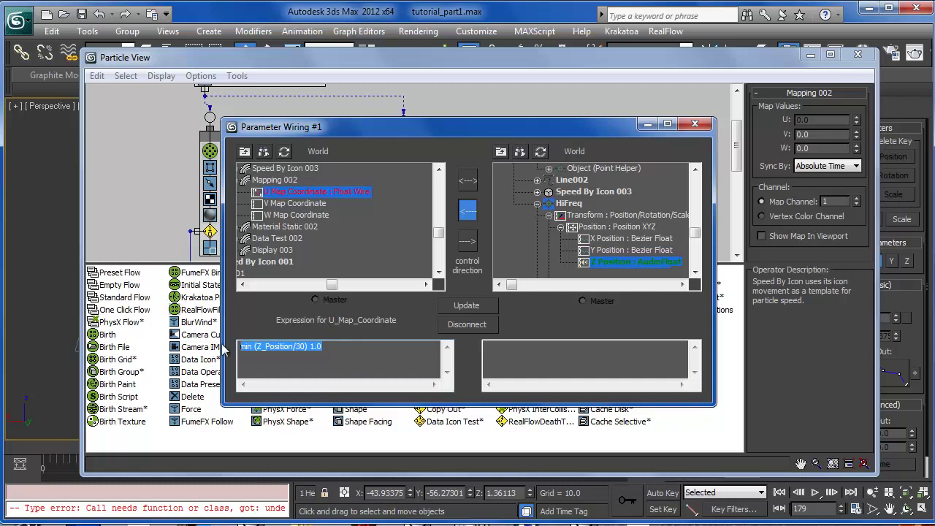
pyautogui.click(366, 363)
pyautogui.moveTo(371, 358); pyautogui.dragTo(232, 352)
pyautogui.click(386, 363)
pyautogui.moveTo(386, 363); pyautogui.dragTo(223, 350)
pyautogui.click(365, 371)
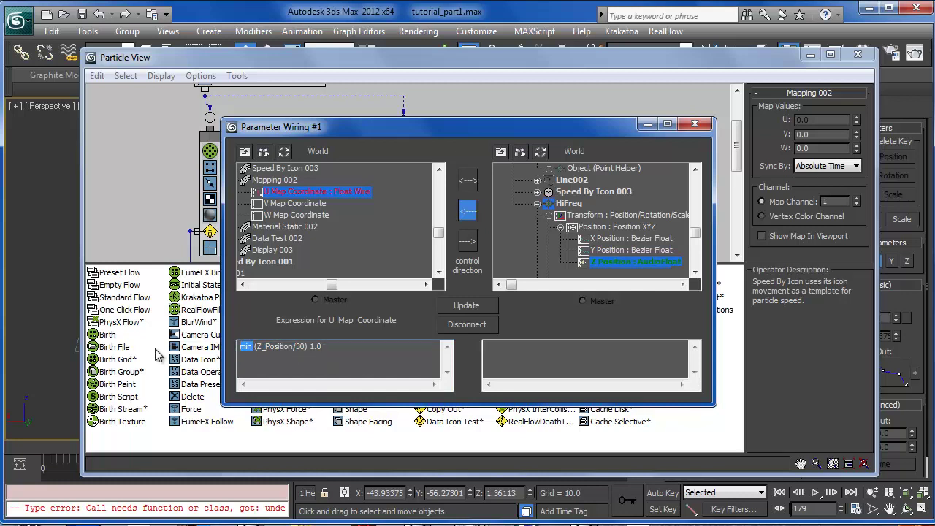
# - Move (Z_Position/30) out of the min expression onto its own first line, assigned as x = (Z_Position/30)
pyautogui.press('Right')
pyautogui.hotkey('shift', 'Right')
pyautogui.hotkey('shift', 'Right')
pyautogui.hotkey('shift', 'Right')
pyautogui.hotkey('shift', 'Right')
pyautogui.hotkey('shift', 'Right')
pyautogui.hotkey('shift', 'Right')
pyautogui.hotkey('shift', 'Right')
pyautogui.hotkey('shift', 'Right')
pyautogui.hotkey('shift', 'Right')
pyautogui.hotkey('shift', 'Right')
pyautogui.hotkey('shift', 'Right')
pyautogui.hotkey('shift', 'Right')
pyautogui.hotkey('shift', 'Right')
pyautogui.hotkey('shift', 'Right')
pyautogui.hotkey('shift', 'Right')
pyautogui.hotkey('ctrl', 'c')
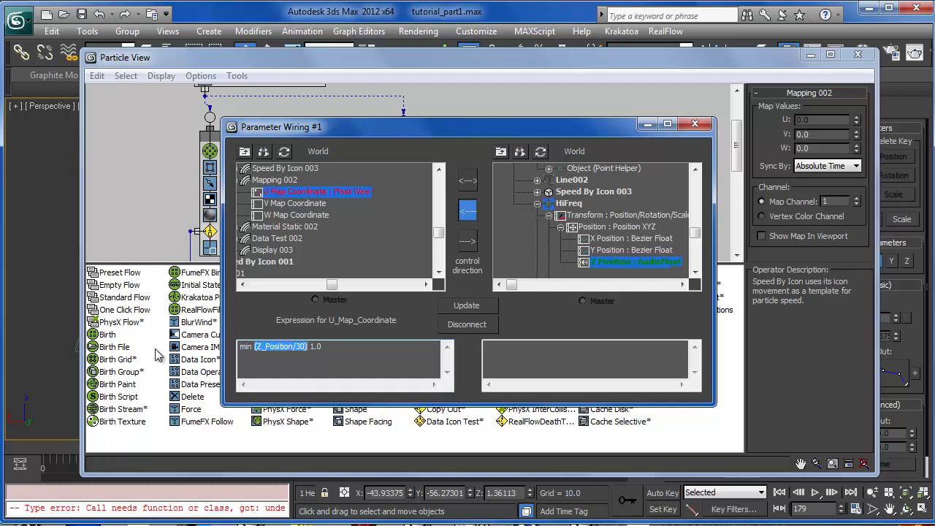
pyautogui.press('Delete')
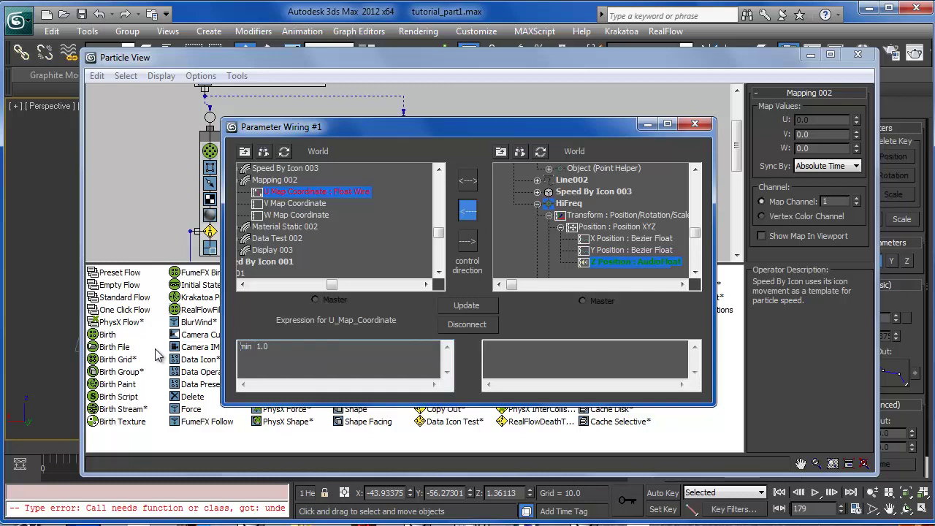
pyautogui.press('Return')
pyautogui.press('Up')
pyautogui.hotkey('ctrl', 'v')
pyautogui.press('Home')
pyautogui.write('x =')
# - Replace the remaining min line with "if x > 0.99 then 0.99 else x" and update the U Map Coordinate wire
pyautogui.press('Down')
pyautogui.hotkey('shift', 'Home')
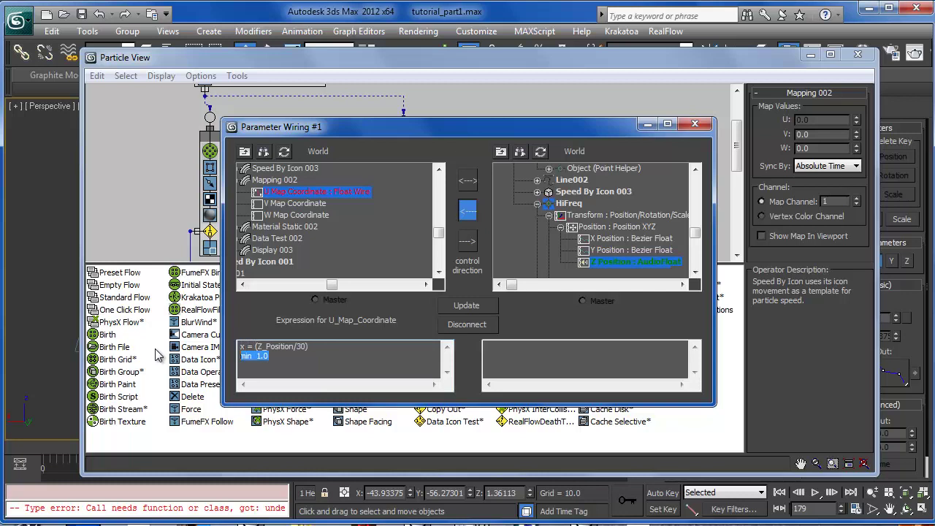
pyautogui.write('if')
pyautogui.write(' x >')
pyautogui.write(' 1')
pyautogui.press('BackSpace')
pyautogui.write('0.99')
pyautogui.write('99')
pyautogui.press('BackSpace')
pyautogui.press('BackSpace')
pyautogui.write('then 0.99')
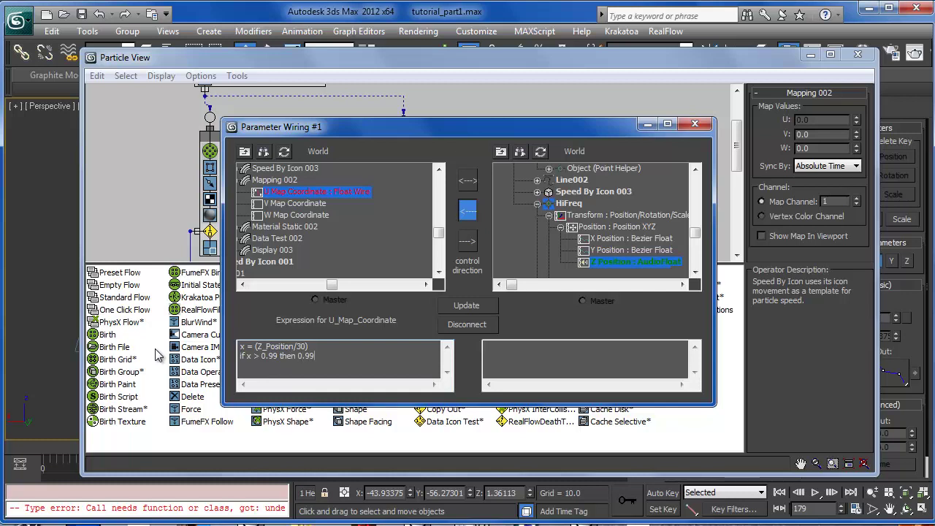
pyautogui.write(' else x')
pyautogui.click(476, 307)
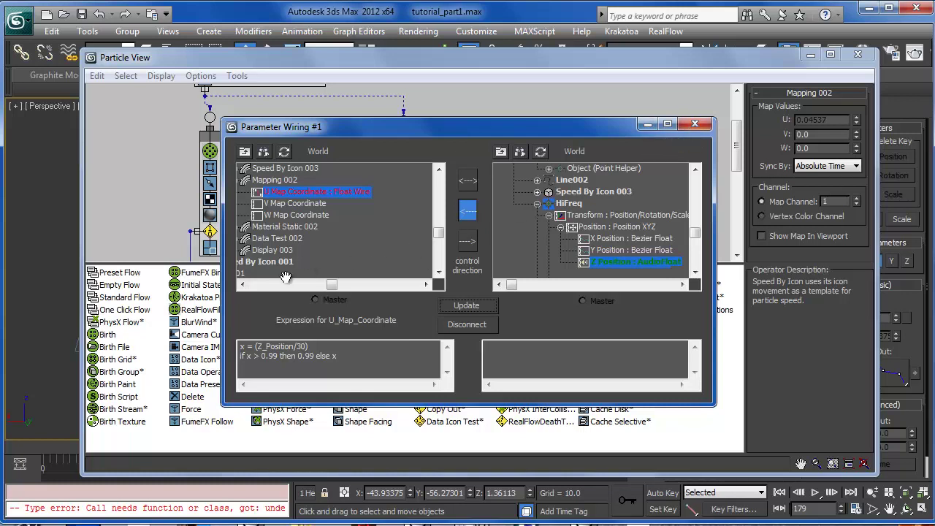
# - Examine the wiring of Mapping 001's U Map Coordinate in Event 001 against MidFreq's Z Position, and close the wiring dialog
pyautogui.moveTo(330, 286); pyautogui.dragTo(290, 286)
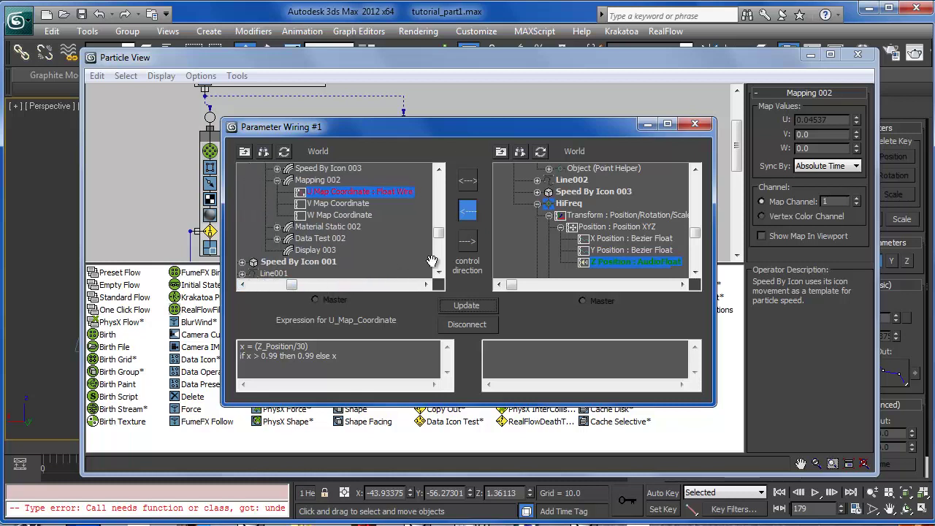
pyautogui.moveTo(439, 233); pyautogui.dragTo(442, 228)
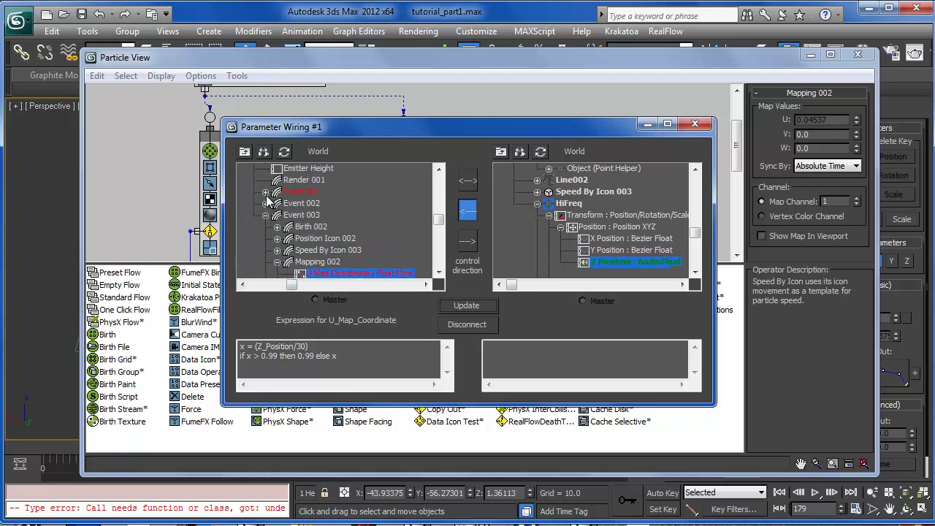
pyautogui.click(265, 192)
pyautogui.click(277, 239)
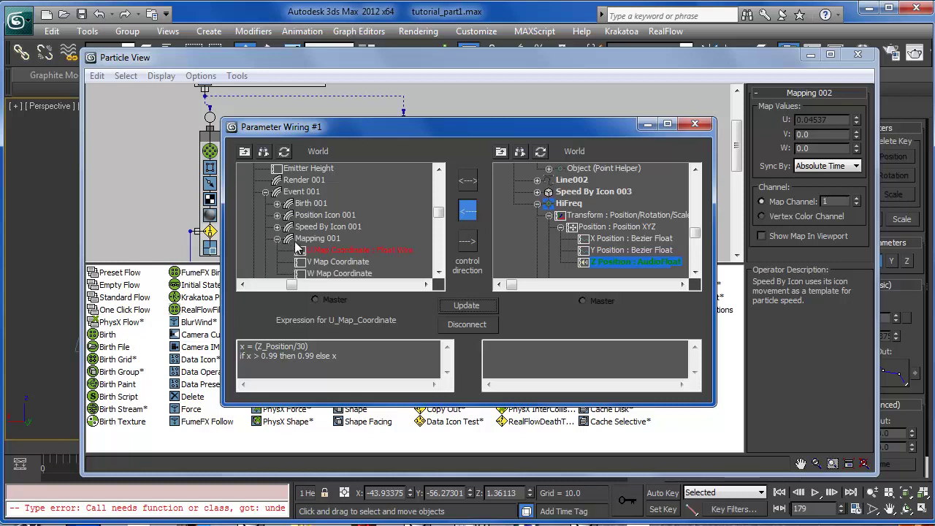
pyautogui.click(325, 250)
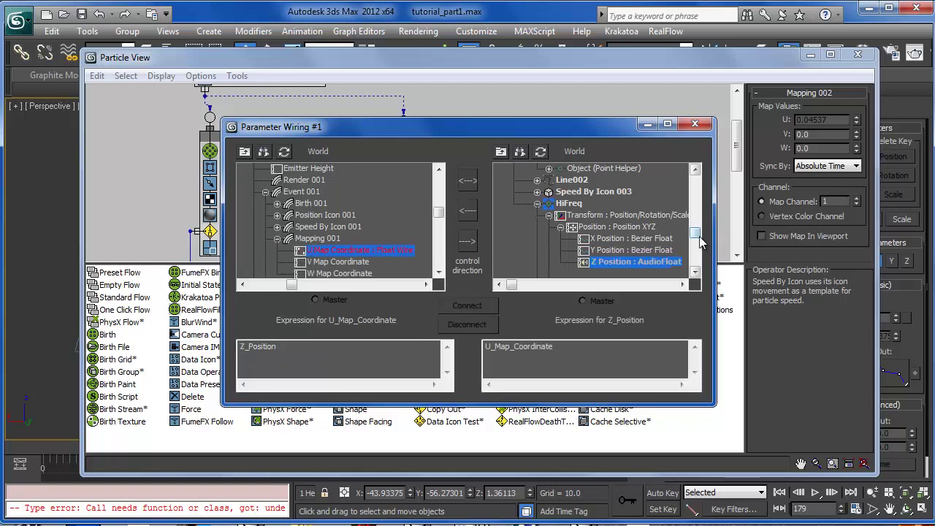
pyautogui.moveTo(696, 235); pyautogui.dragTo(696, 213)
pyautogui.click(617, 250)
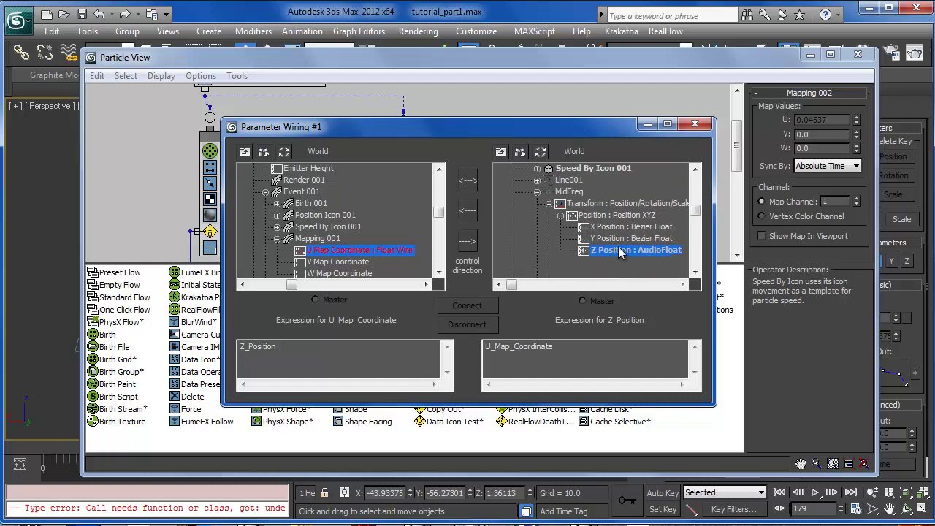
pyautogui.moveTo(696, 213); pyautogui.dragTo(696, 205)
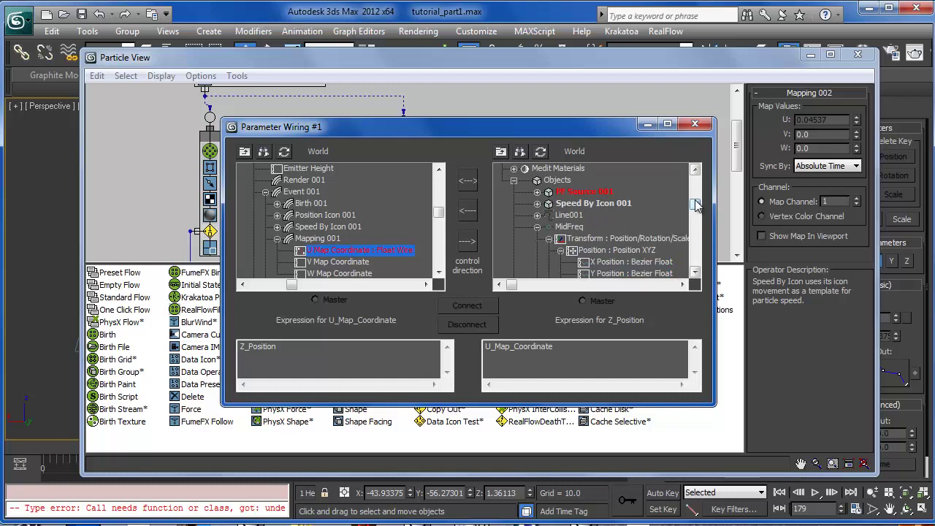
pyautogui.moveTo(696, 207)
pyautogui.mouseDown()
pyautogui.moveTo(696, 251)
pyautogui.moveTo(694, 215)
pyautogui.mouseUp()
pyautogui.click(619, 205)
pyautogui.click(636, 214)
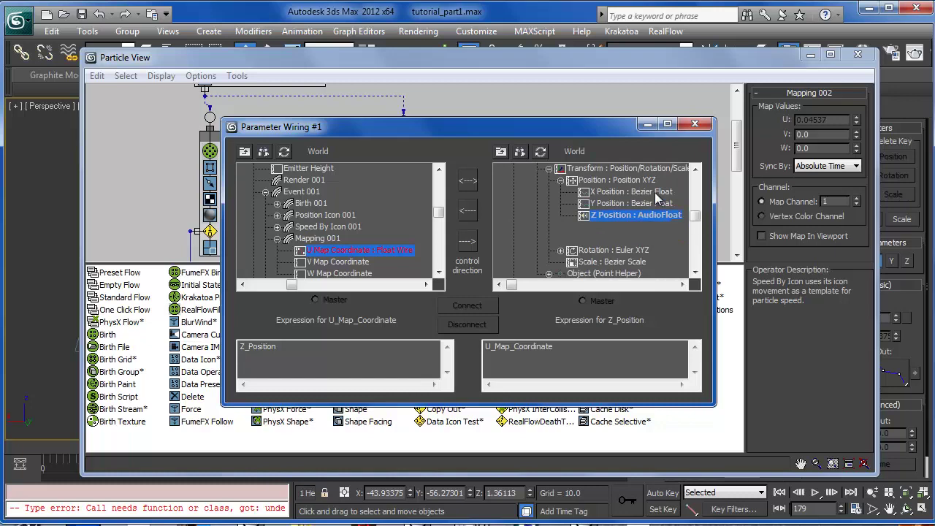
pyautogui.click(694, 124)
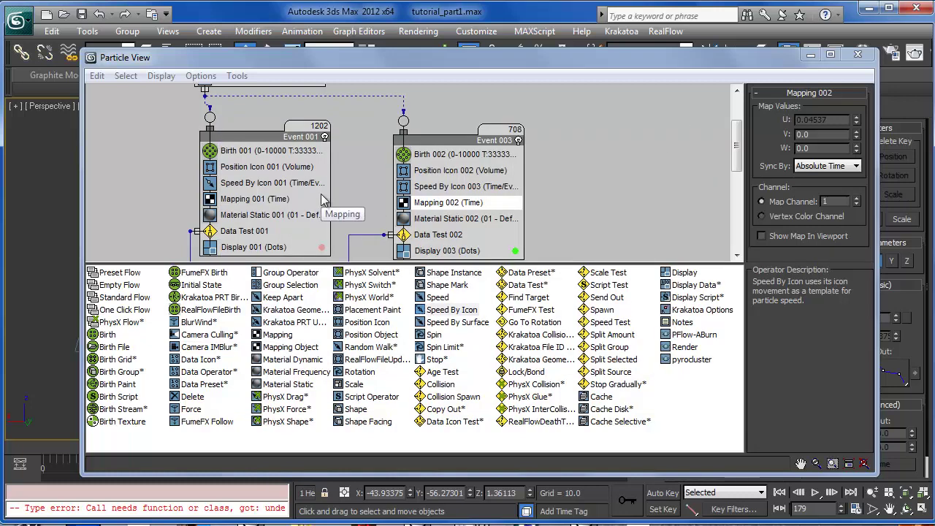
# - Open parameter wiring for Mapping 001 in Event 001 and choose its U Map Coordinate as the track to wire
pyautogui.scroll(-1, 324, 199)
pyautogui.click(255, 179)
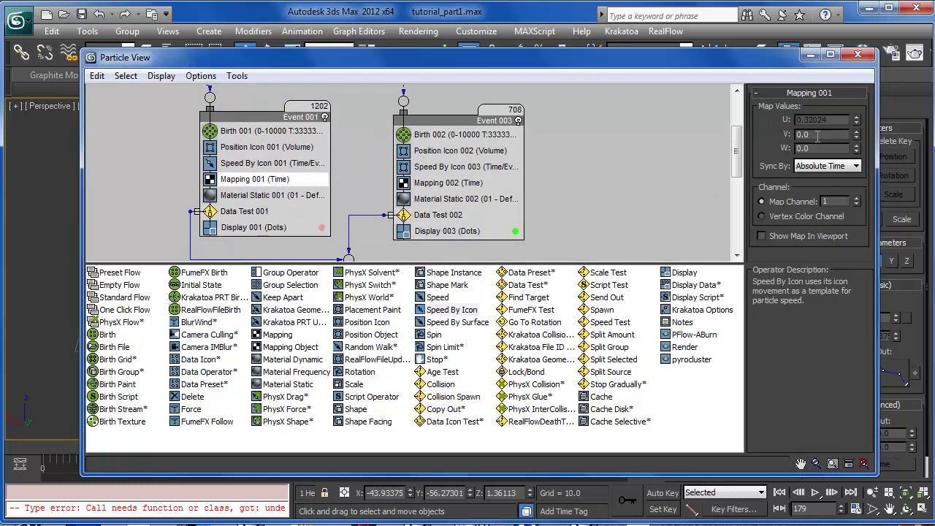
pyautogui.rightClick(817, 135)
pyautogui.click(810, 367)
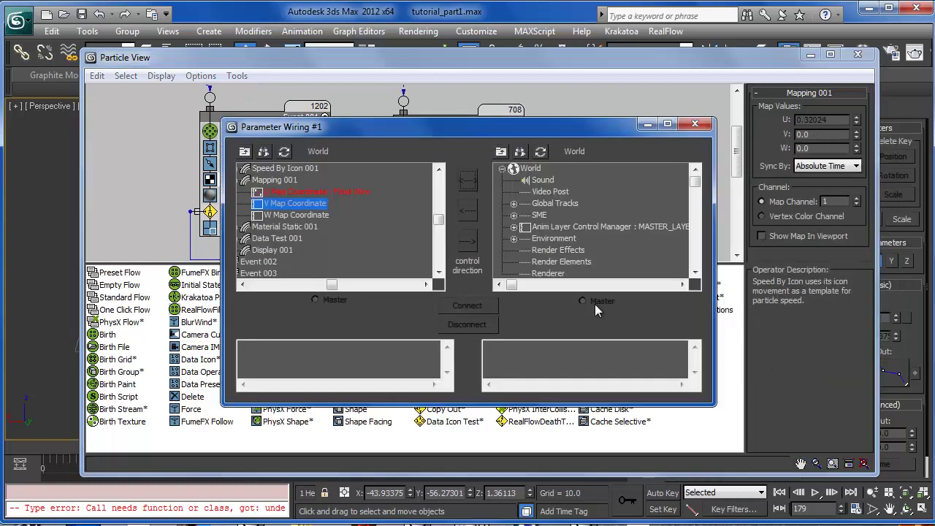
pyautogui.click(312, 193)
pyautogui.scroll(-1, 691, 190)
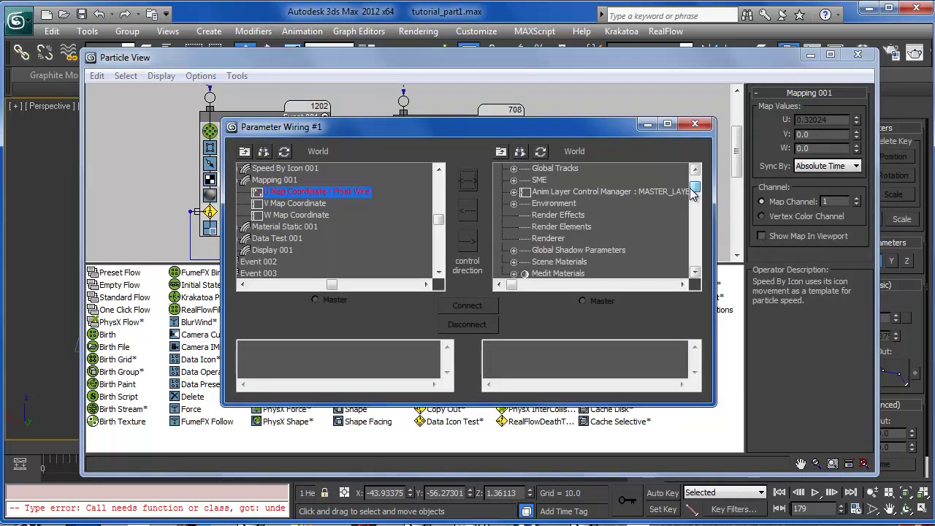
pyautogui.moveTo(693, 191); pyautogui.dragTo(693, 215)
# - Check the HiFreq and MidFreq Z Position tracks in the scene tree and choose MidFreq's Z Position as the wire source
pyautogui.click(634, 215)
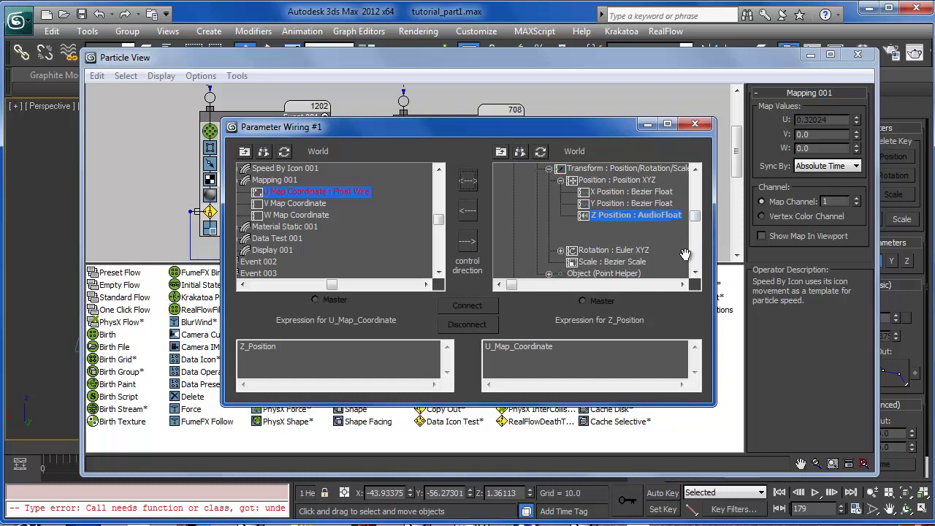
pyautogui.moveTo(699, 228); pyautogui.dragTo(695, 250)
pyautogui.moveTo(696, 245)
pyautogui.mouseDown()
pyautogui.moveTo(696, 259)
pyautogui.moveTo(697, 236)
pyautogui.mouseUp()
pyautogui.click(650, 239)
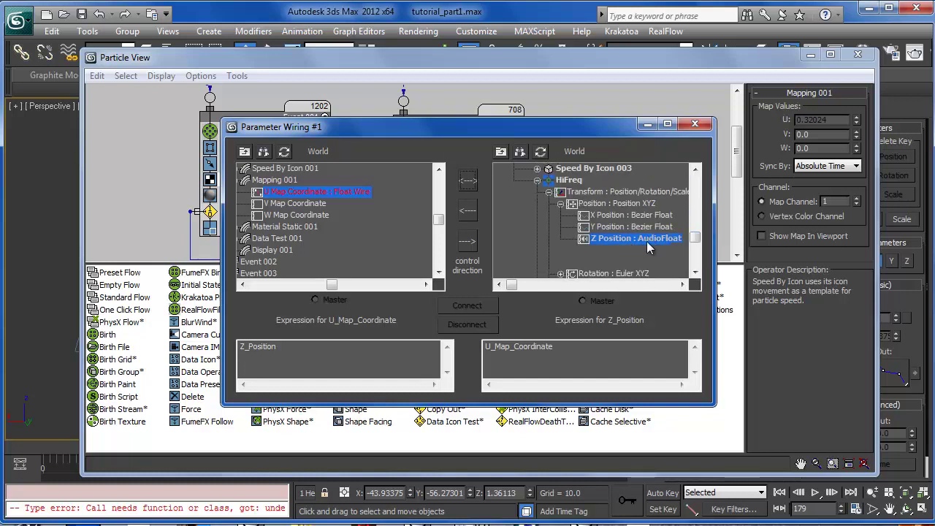
pyautogui.moveTo(696, 239); pyautogui.dragTo(695, 212)
pyautogui.click(620, 242)
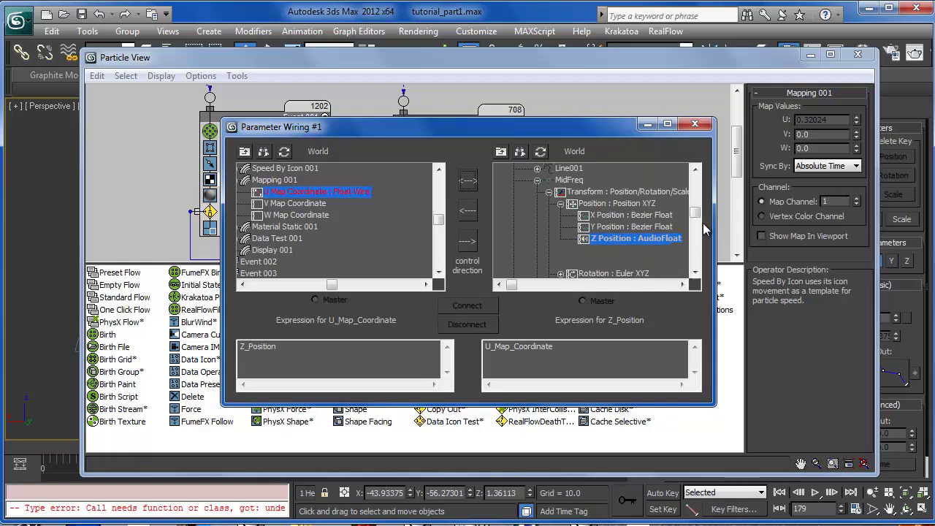
pyautogui.moveTo(696, 213); pyautogui.dragTo(698, 208)
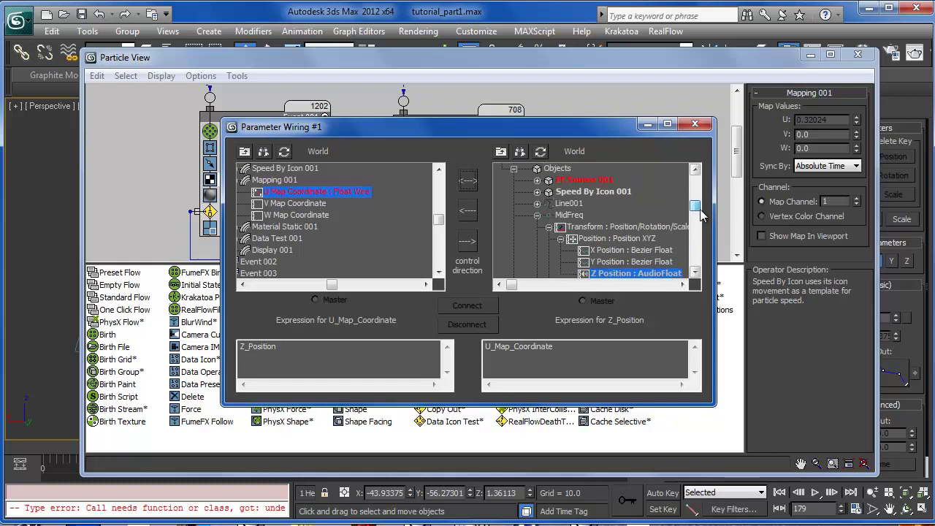
pyautogui.click(539, 181)
pyautogui.click(550, 204)
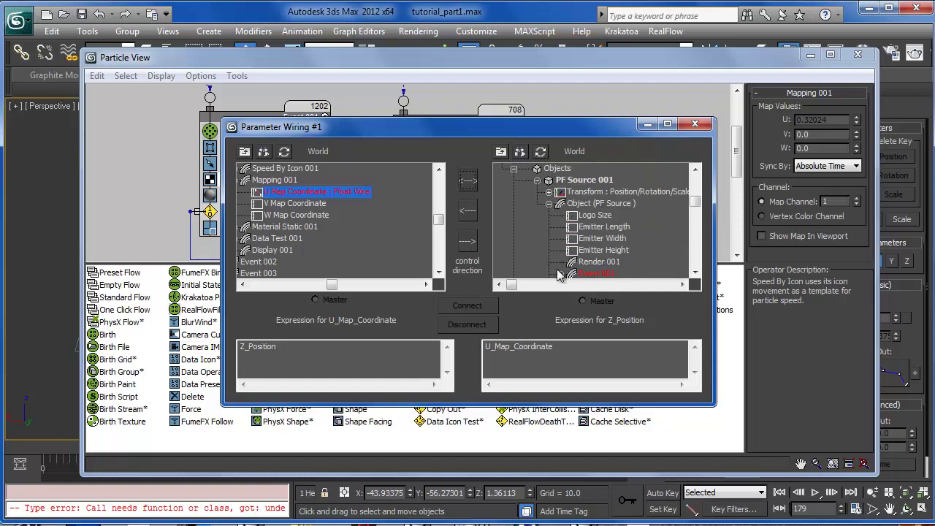
pyautogui.moveTo(695, 203); pyautogui.dragTo(687, 232)
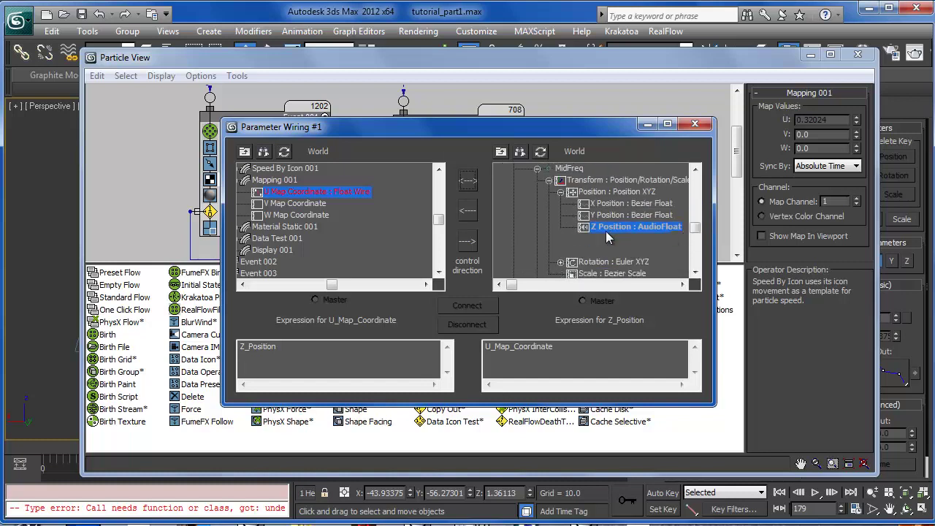
# - Wire MidFreq's Z Position to U Map Coordinate with "x = Z_Position/30" and "if x > 0.99 then 0.99 else x", and close the wiring dialog
pyautogui.click(467, 211)
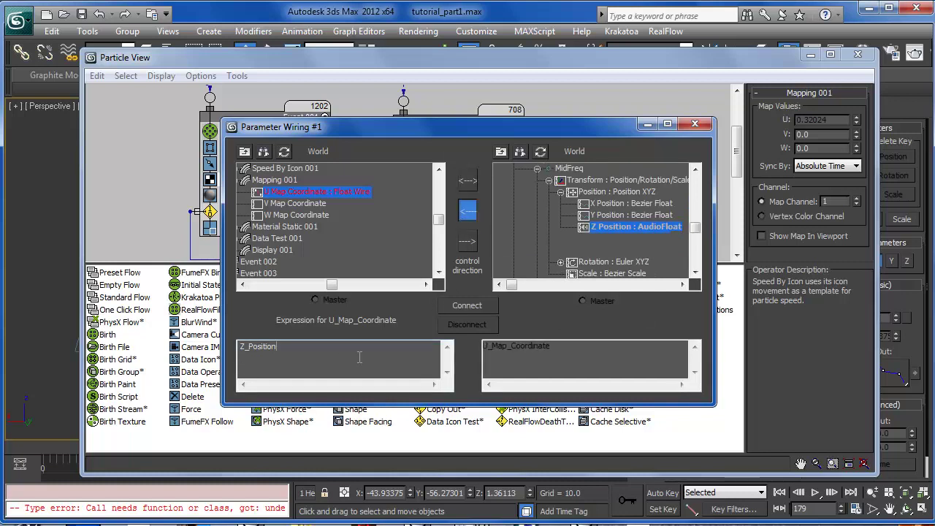
pyautogui.press('Home')
pyautogui.write('x =')
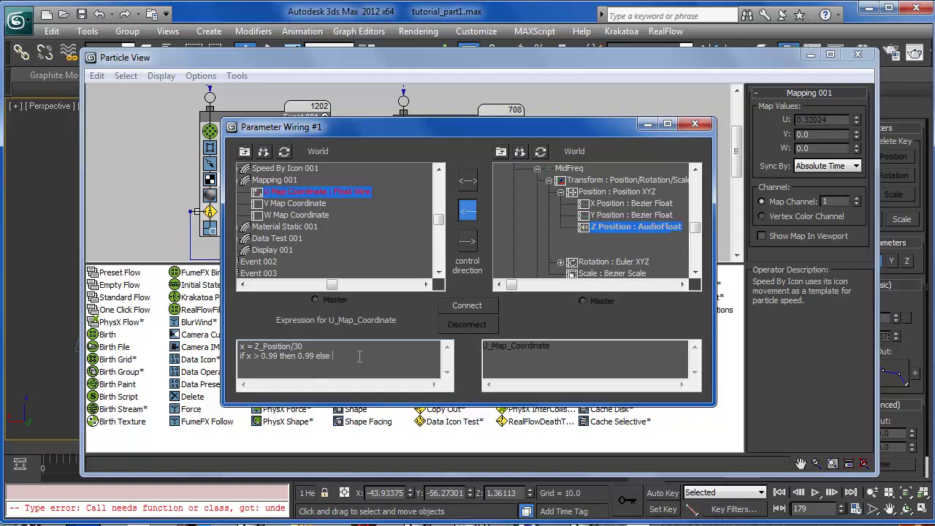
pyautogui.click(467, 305)
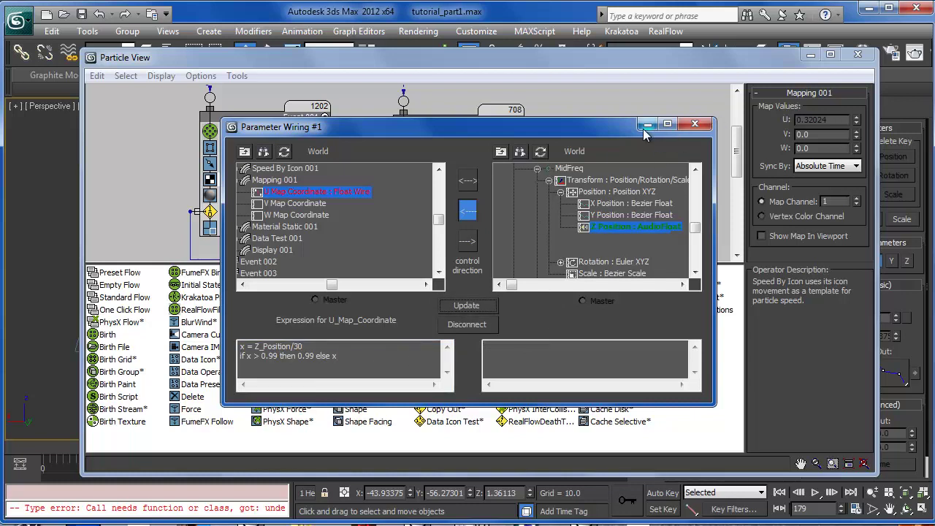
pyautogui.click(695, 123)
# - Go to frame 11, test-render the sequence without an output file, and close the render window
pyautogui.click(811, 54)
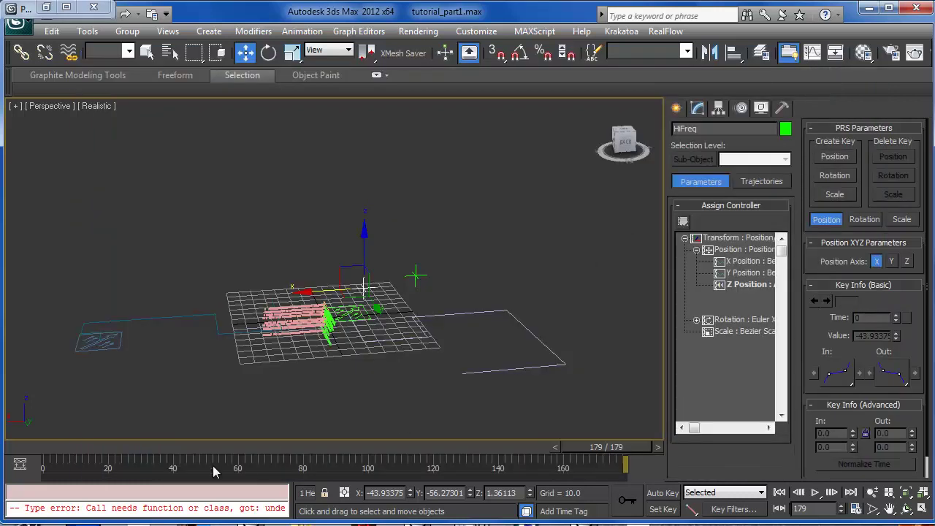
pyautogui.click(77, 456)
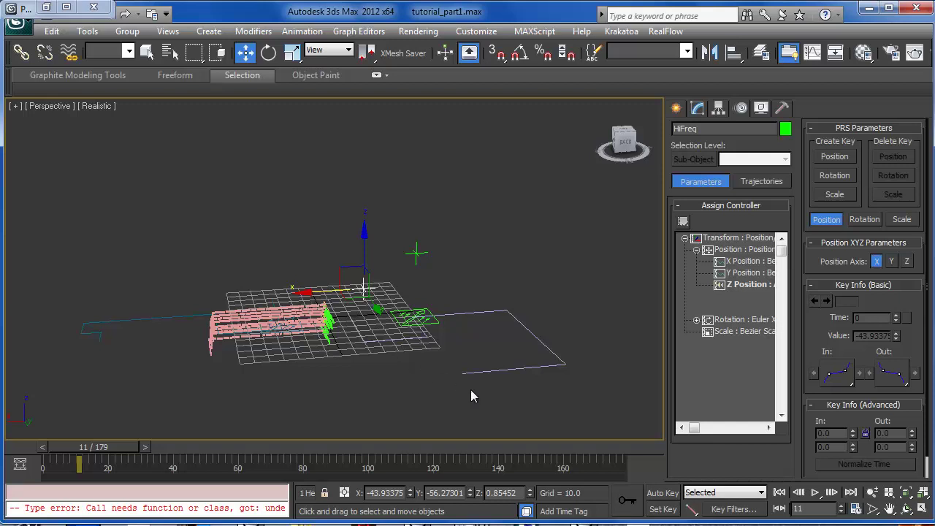
pyautogui.hotkey('shift', 'q')
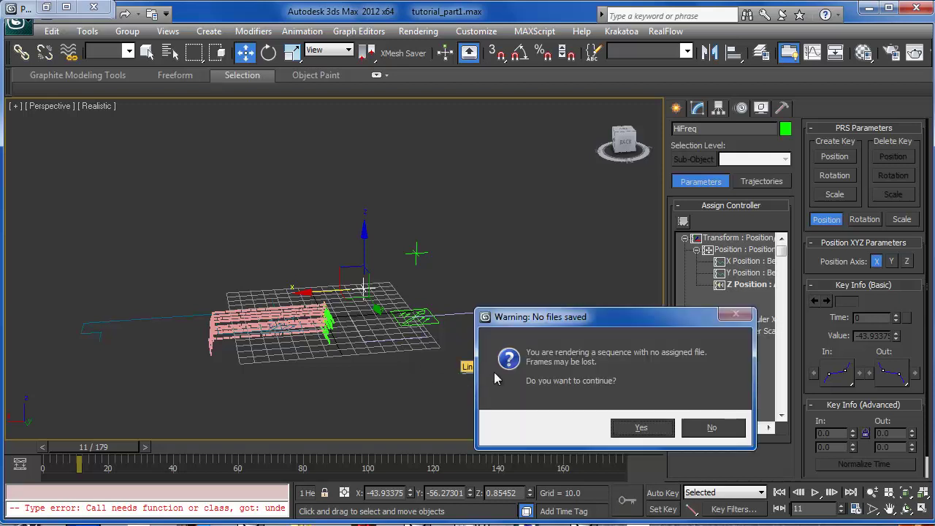
pyautogui.click(640, 428)
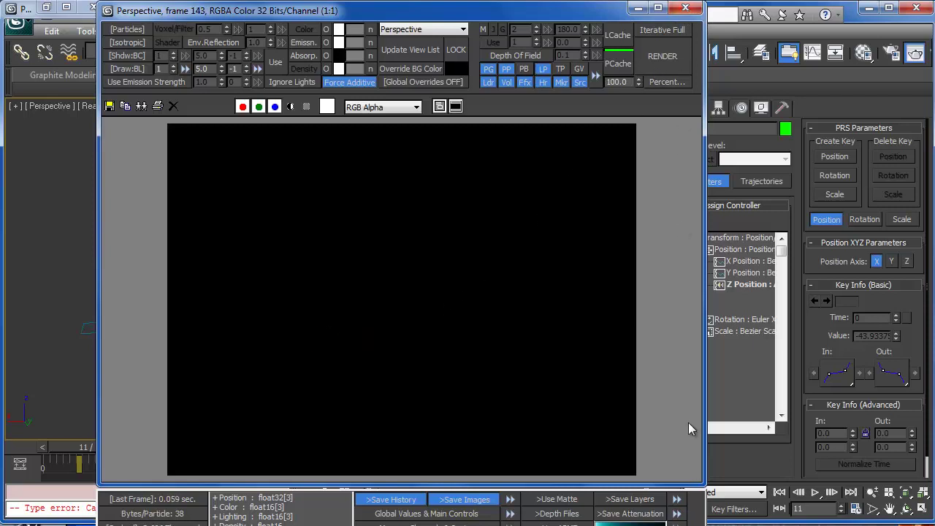
pyautogui.click(687, 9)
pyautogui.click(611, 62)
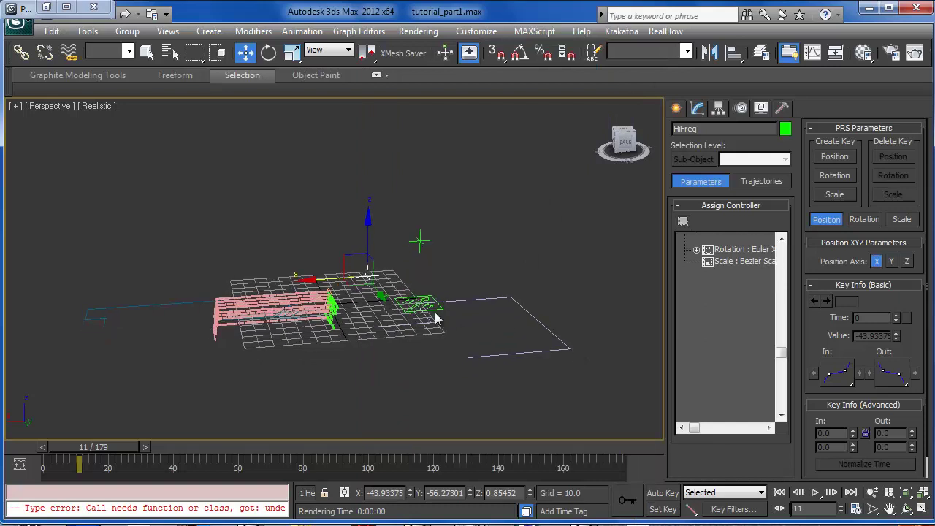
# - Draw an open stepped line of seven right-angled segments in the Front view, starting near the origin and rising above the particles
pyautogui.click(676, 108)
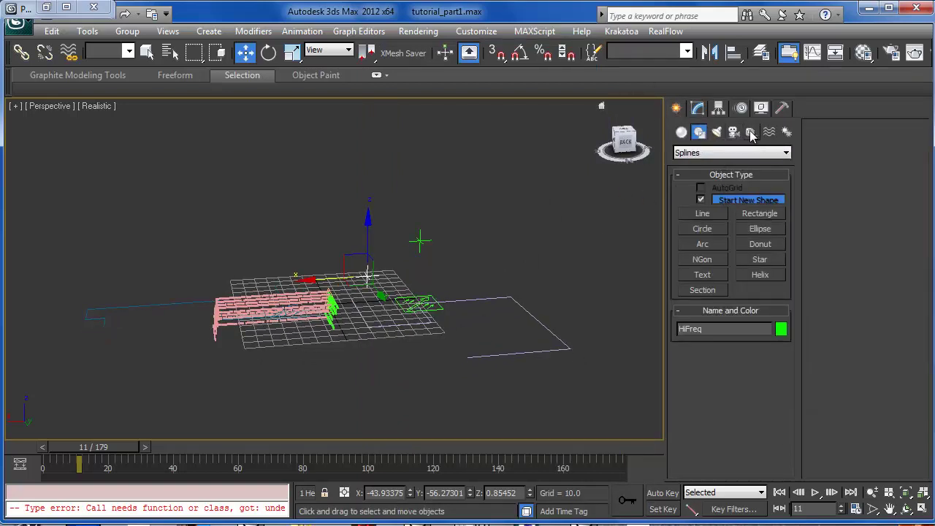
pyautogui.click(717, 133)
pyautogui.click(682, 132)
pyautogui.click(699, 132)
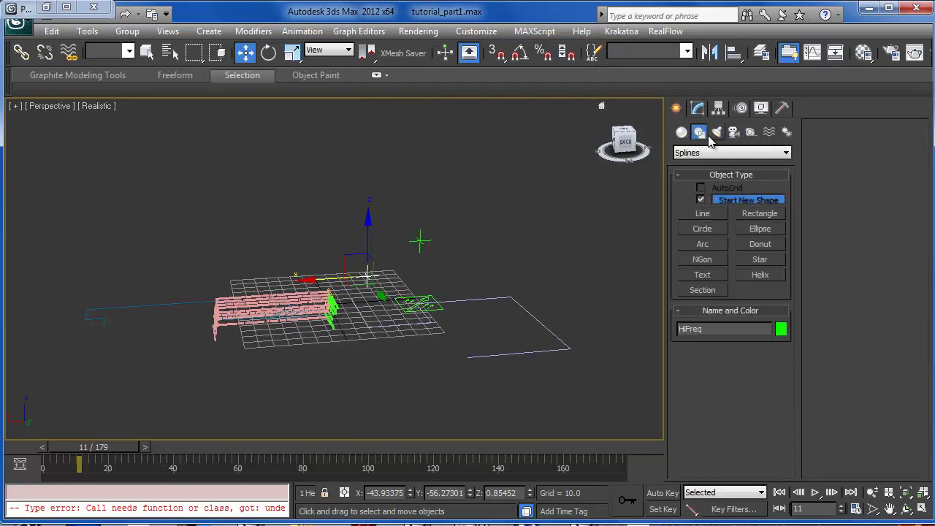
pyautogui.click(702, 213)
pyautogui.keyDown('alt'); pyautogui.moveTo(449, 257); pyautogui.dragTo(350, 282, button='middle'); pyautogui.keyUp('alt')
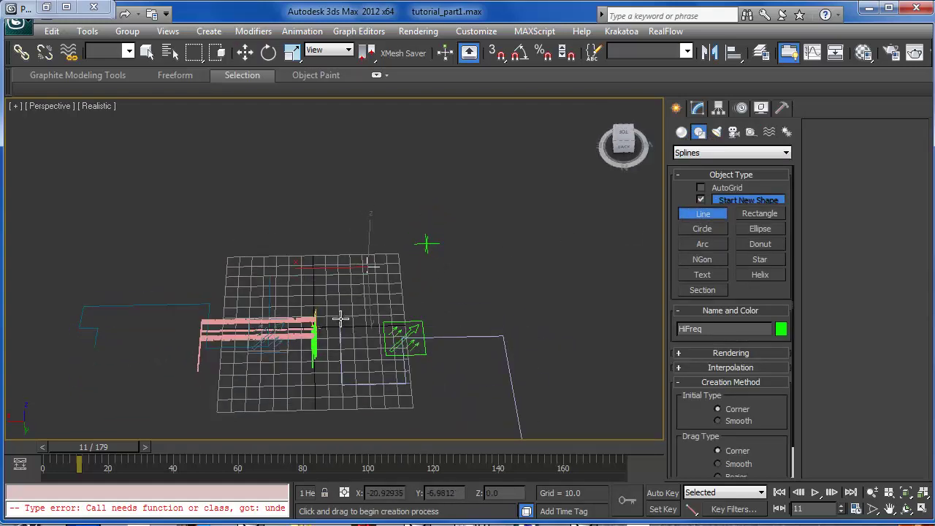
pyautogui.press('t')
pyautogui.press('f')
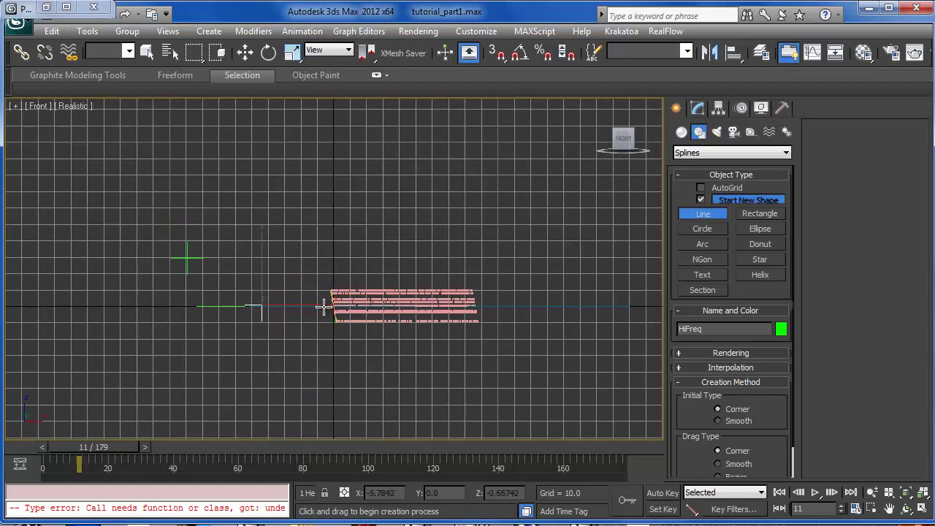
pyautogui.click(324, 307)
pyautogui.click(323, 231)
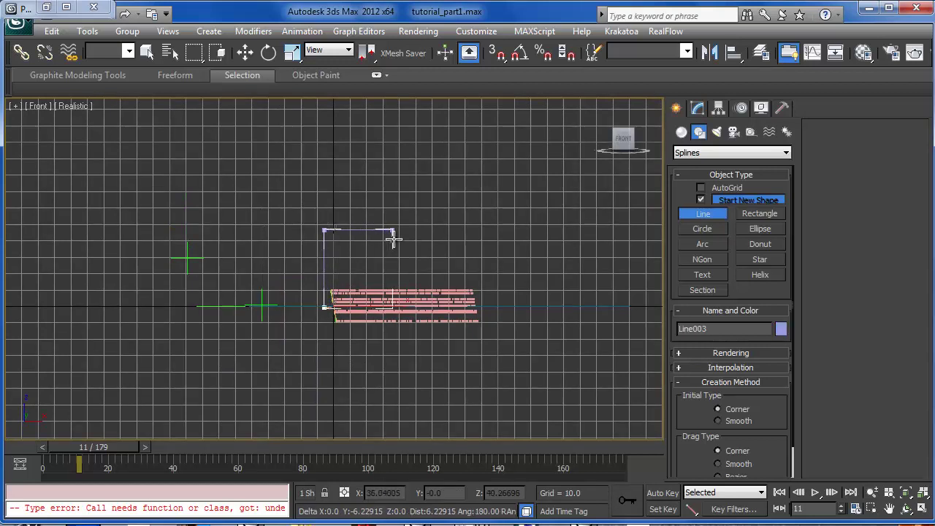
pyautogui.click(392, 154)
pyautogui.click(522, 155)
pyautogui.click(522, 274)
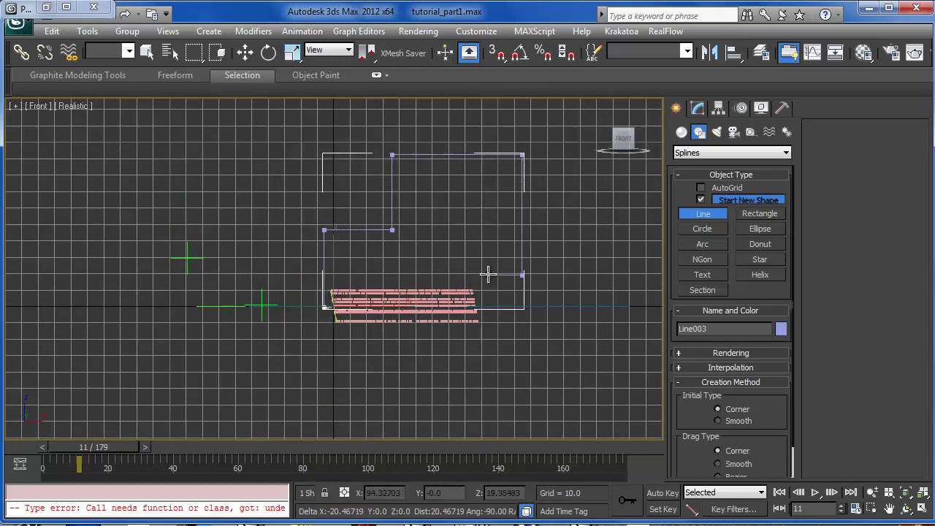
pyautogui.click(406, 274)
pyautogui.click(406, 373)
pyautogui.rightClick(407, 371)
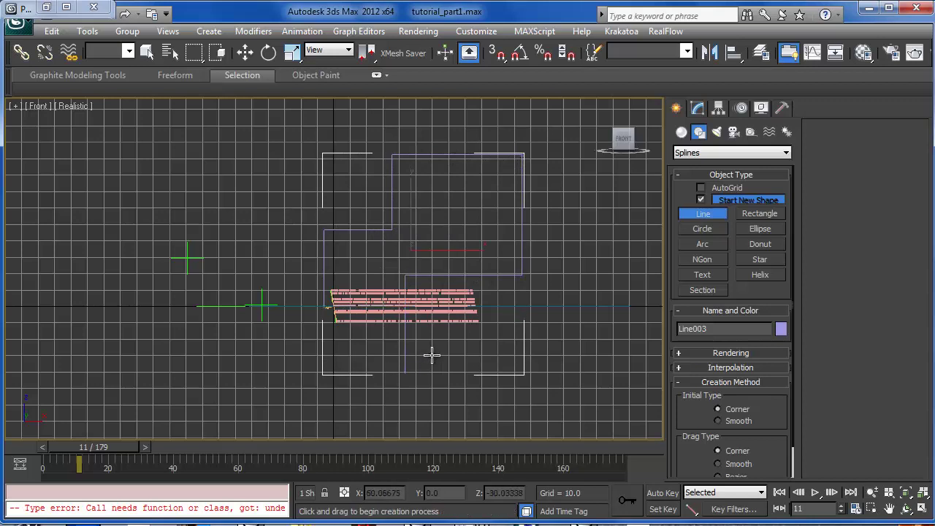
# - Return to the Perspective view, go to frame 0 and duplicate Event 003 with its operators as a third stream in Particle View
pyautogui.press('p')
pyautogui.keyDown('alt'); pyautogui.moveTo(428, 340); pyautogui.dragTo(347, 306, button='middle'); pyautogui.keyUp('alt')
pyautogui.press('w')
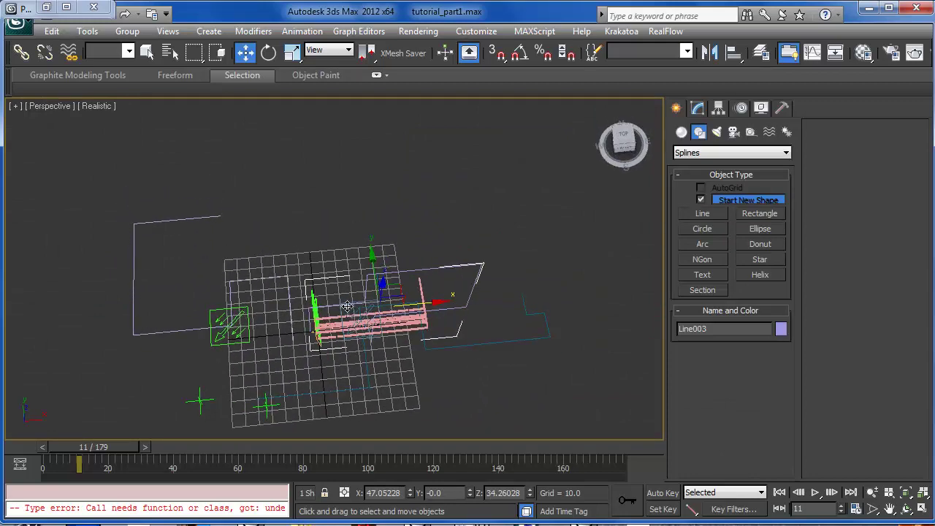
pyautogui.press('6')
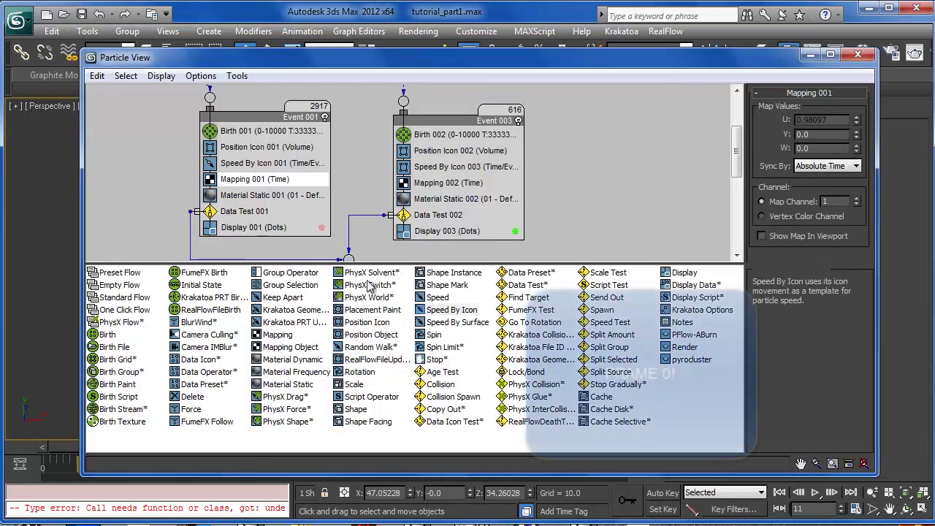
pyautogui.moveTo(564, 170); pyautogui.dragTo(539, 214, button='middle')
pyautogui.moveTo(421, 178)
pyautogui.keyDown('shift'); pyautogui.mouseDown()
pyautogui.moveTo(558, 163)
pyautogui.moveTo(170, 126)
pyautogui.mouseUp(); pyautogui.keyUp('shift')
pyautogui.click(428, 319)
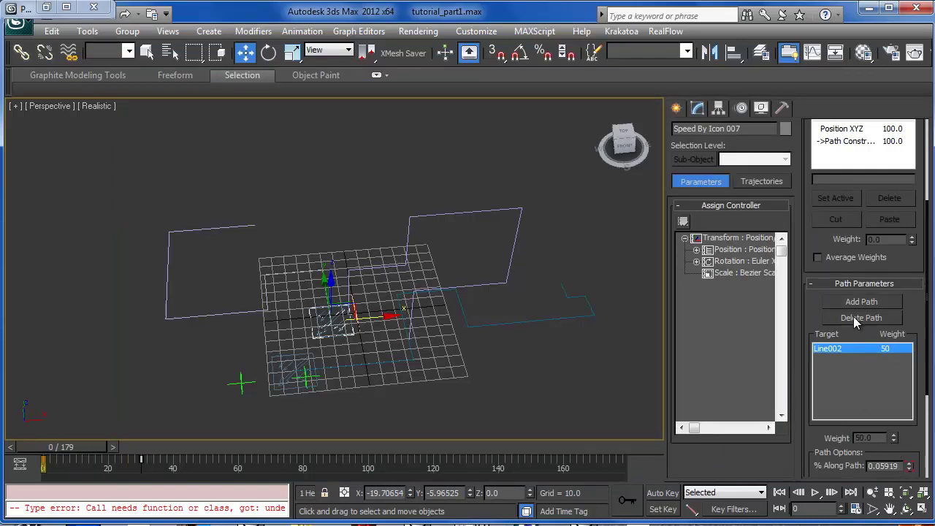
# - Replace Line002 with Line003 as the path target of Speed By Icon 007 and preview the motion up to frame 22
pyautogui.click(853, 316)
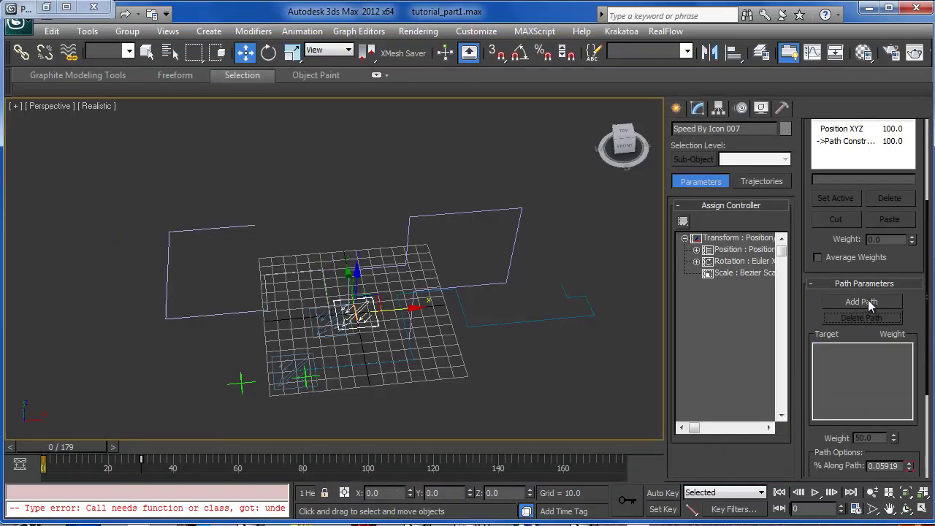
pyautogui.click(867, 300)
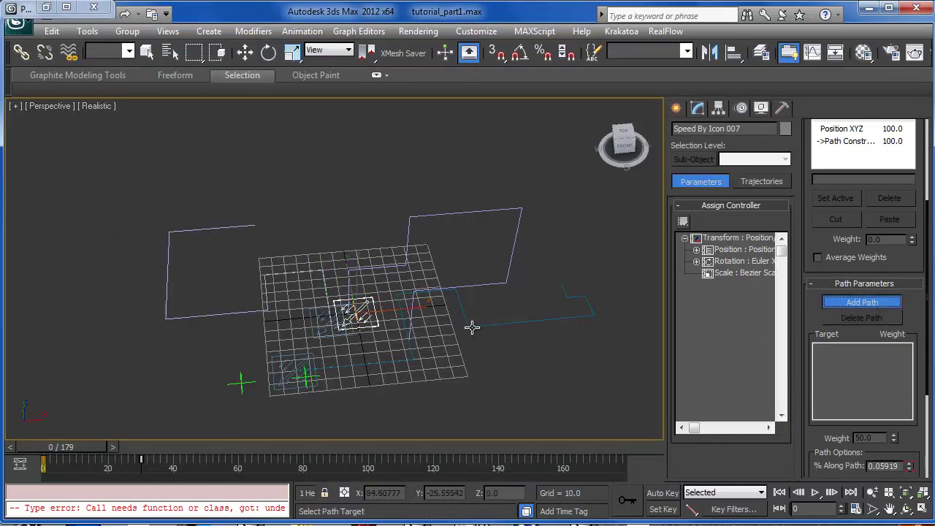
pyautogui.click(511, 275)
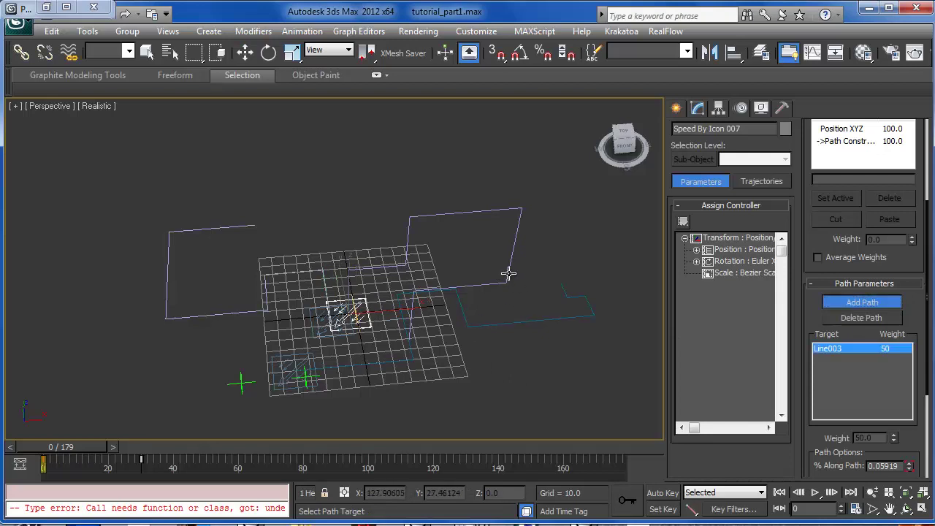
pyautogui.click(860, 305)
pyautogui.moveTo(64, 447); pyautogui.dragTo(124, 440)
pyautogui.keyDown('alt'); pyautogui.moveTo(346, 329); pyautogui.dragTo(388, 273, button='middle'); pyautogui.keyUp('alt')
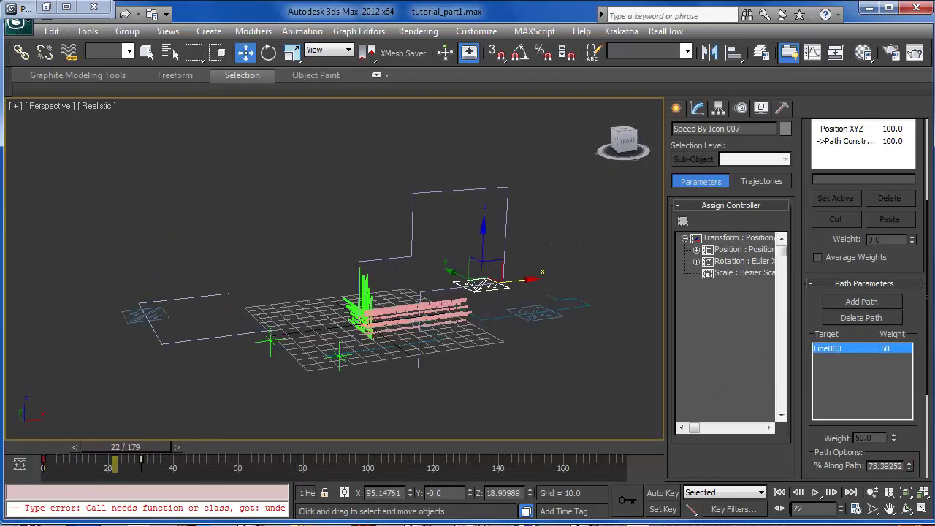
# - Set the particle color of Display 004 in Event 004 to light blue, close Particle View and go to frame 20
pyautogui.press('6')
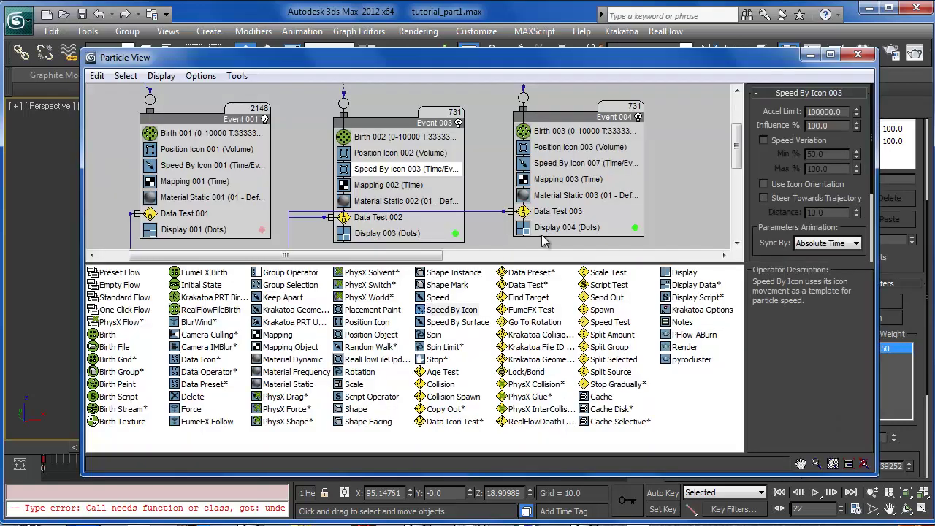
pyautogui.moveTo(684, 192); pyautogui.dragTo(674, 175, button='middle')
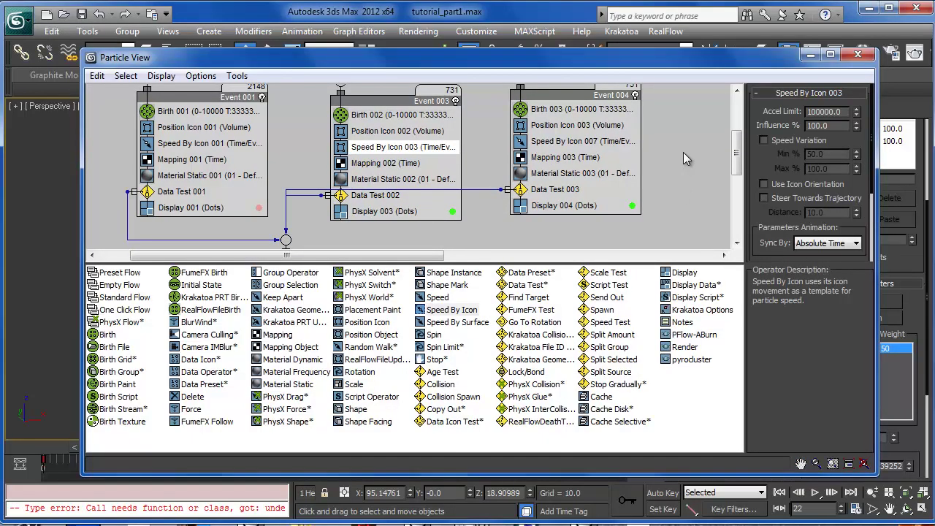
pyautogui.moveTo(668, 156)
pyautogui.mouseDown(button='middle')
pyautogui.moveTo(669, 185)
pyautogui.moveTo(672, 171)
pyautogui.mouseUp(button='middle')
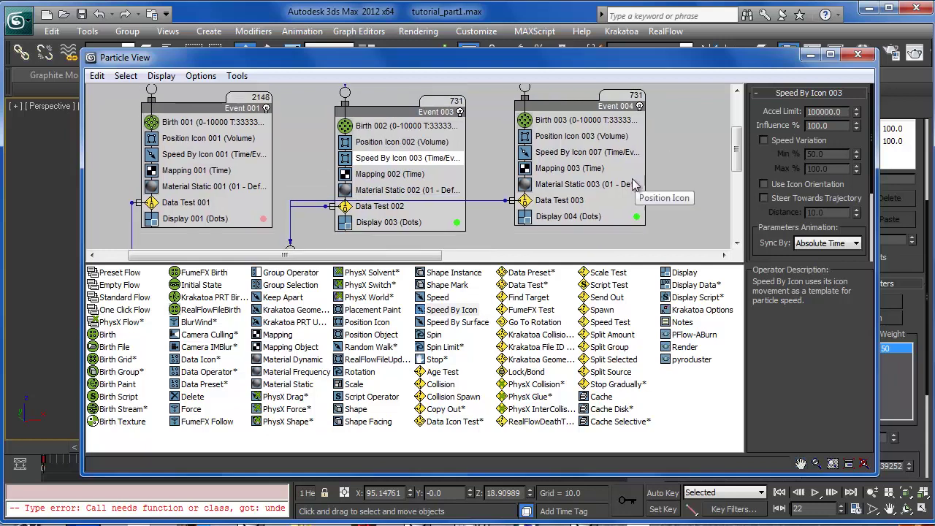
pyautogui.click(564, 153)
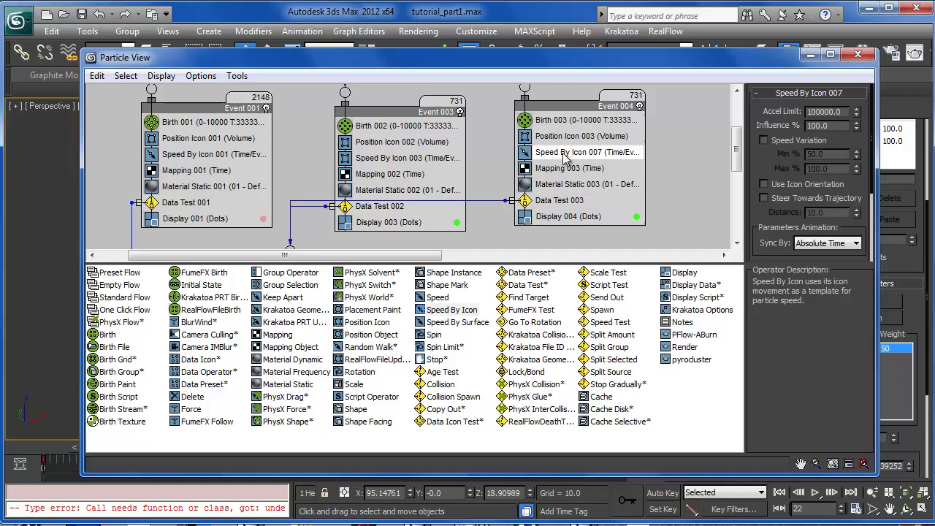
pyautogui.click(637, 216)
pyautogui.moveTo(363, 144); pyautogui.dragTo(359, 96)
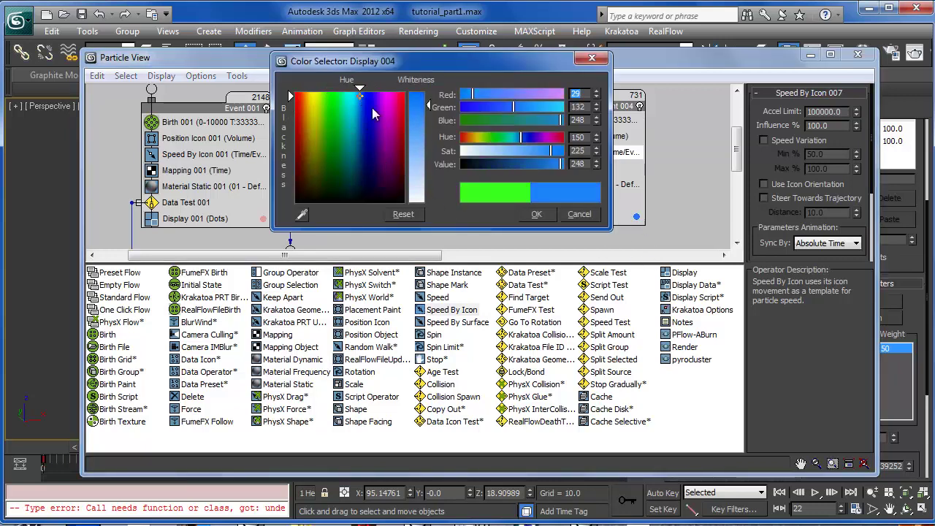
pyautogui.click(417, 160)
pyautogui.click(536, 214)
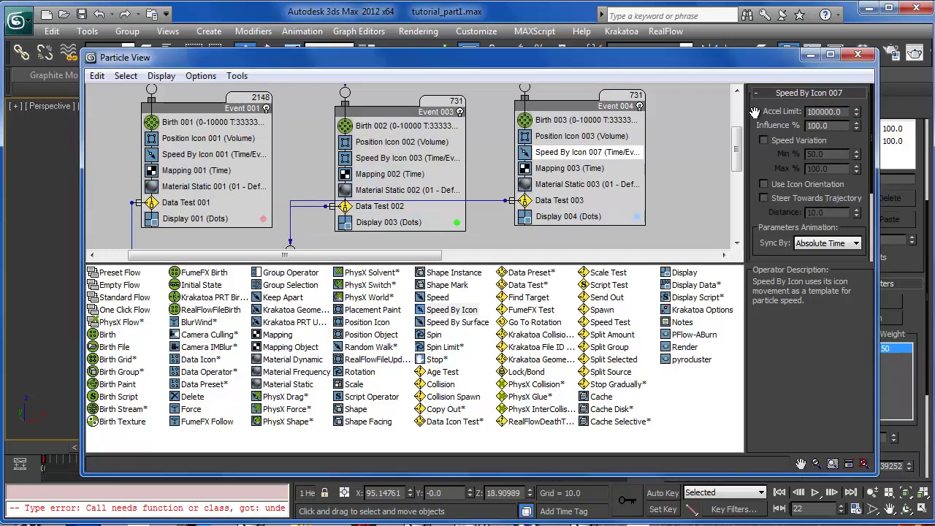
pyautogui.click(857, 54)
pyautogui.moveTo(117, 451)
pyautogui.mouseDown()
pyautogui.moveTo(69, 447)
pyautogui.moveTo(111, 448)
pyautogui.mouseUp()
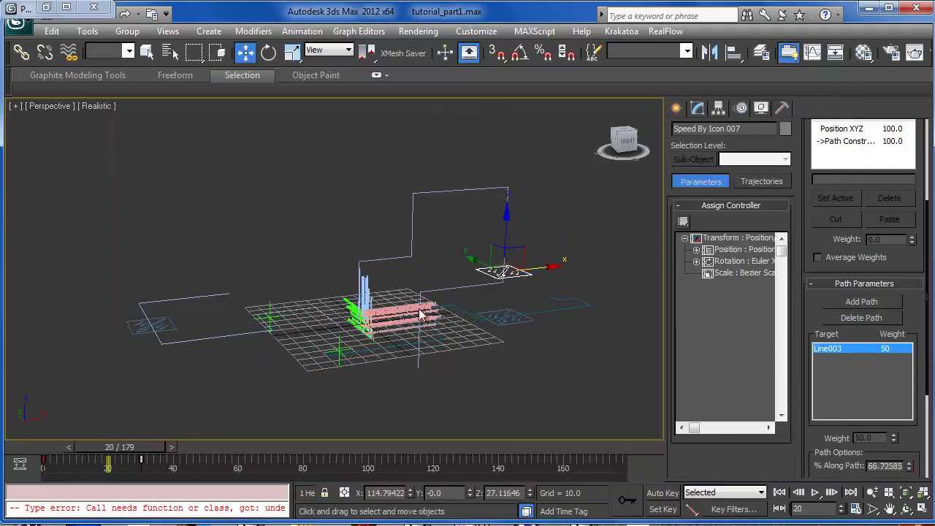
# - Inspect which helper object the data flow of Data Test 003 uses, and return to the viewport
pyautogui.press('6')
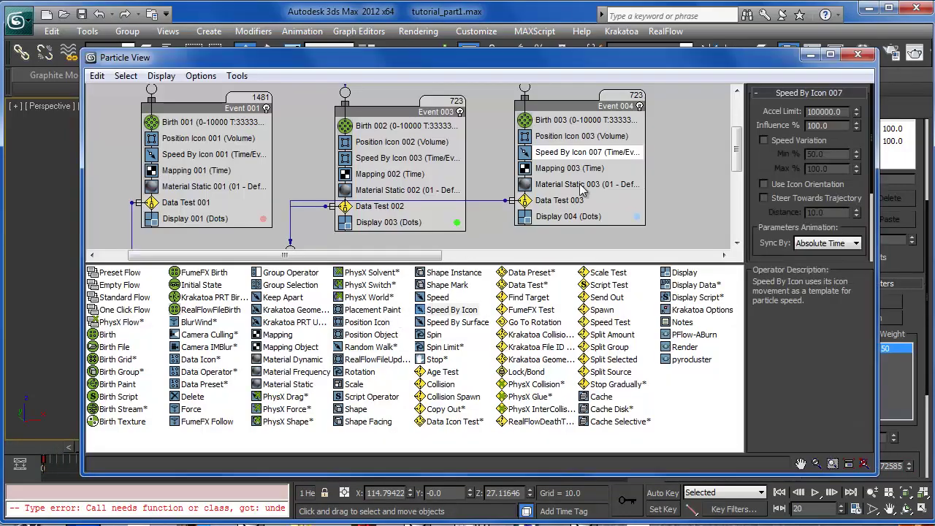
pyautogui.click(573, 200)
pyautogui.click(801, 117)
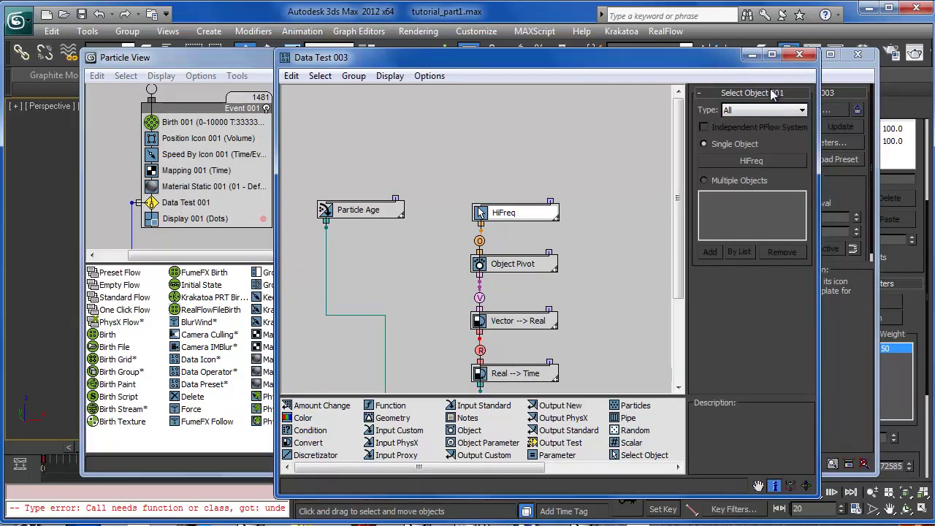
pyautogui.click(752, 57)
pyautogui.click(808, 57)
# - Clone the HiFreq point helper beside the original in the Perspective view and name the copy LowFreq
pyautogui.keyDown('alt'); pyautogui.moveTo(549, 228); pyautogui.dragTo(353, 305, button='middle'); pyautogui.keyUp('alt')
pyautogui.click(426, 321)
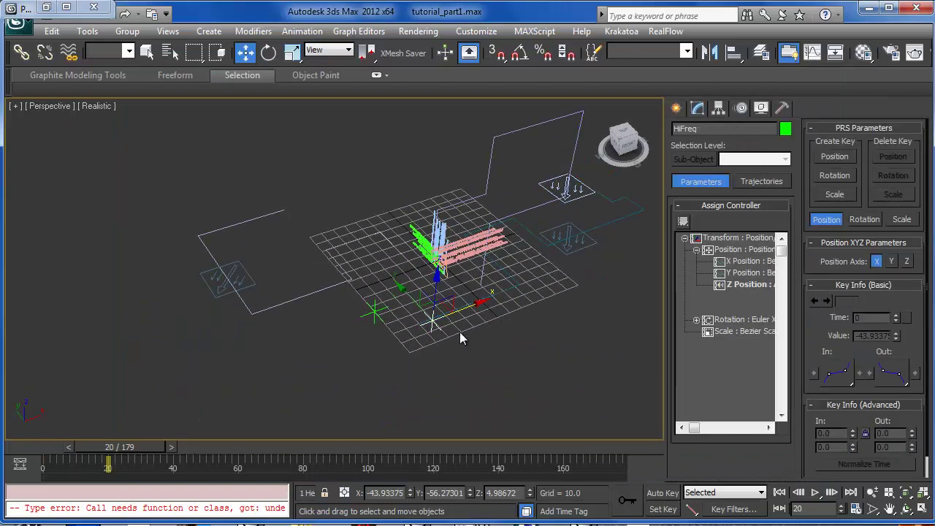
pyautogui.keyDown('shift'); pyautogui.moveTo(410, 301); pyautogui.dragTo(478, 371); pyautogui.keyUp('shift')
pyautogui.click(467, 330)
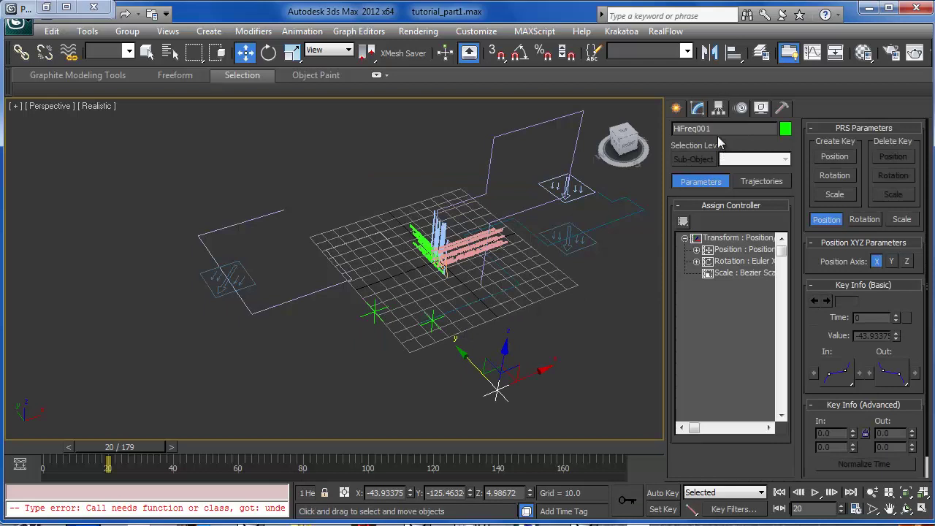
pyautogui.click(720, 128)
pyautogui.write('LowFreq')
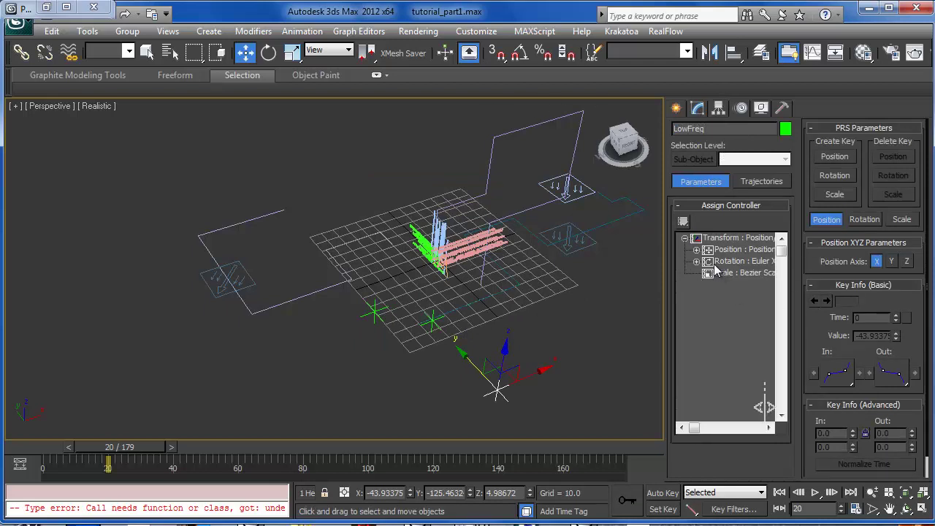
# - Load LowFreq_16bit.wav as the sound of the LowFreq helper's Z Position audio controller
pyautogui.click(697, 249)
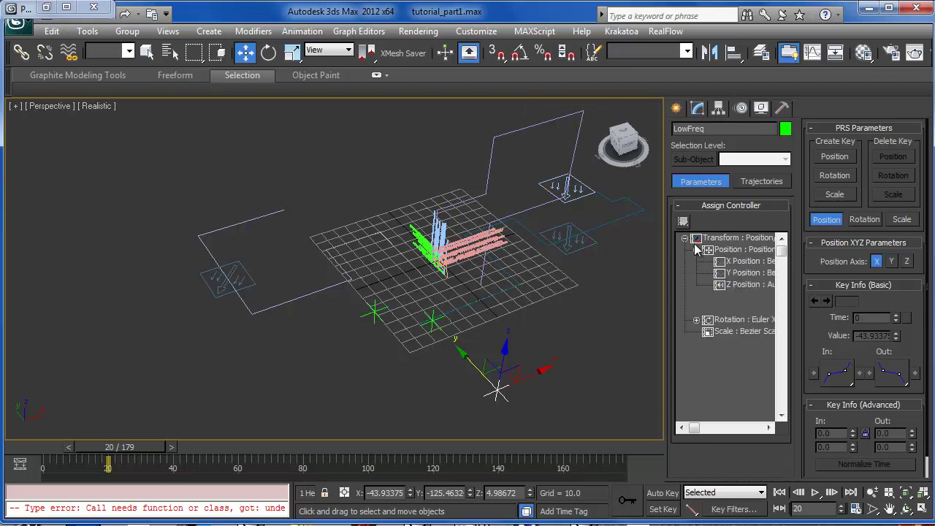
pyautogui.doubleClick(745, 286)
pyautogui.click(716, 287)
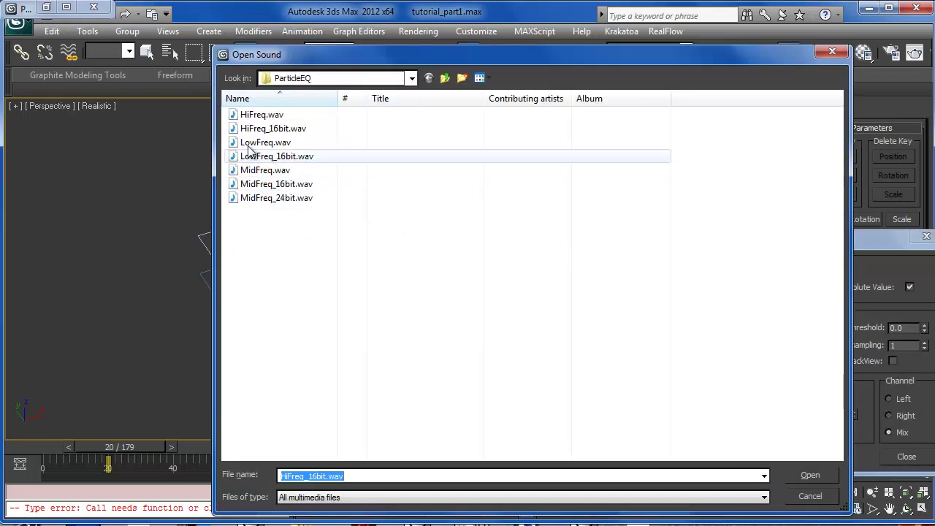
pyautogui.doubleClick(280, 158)
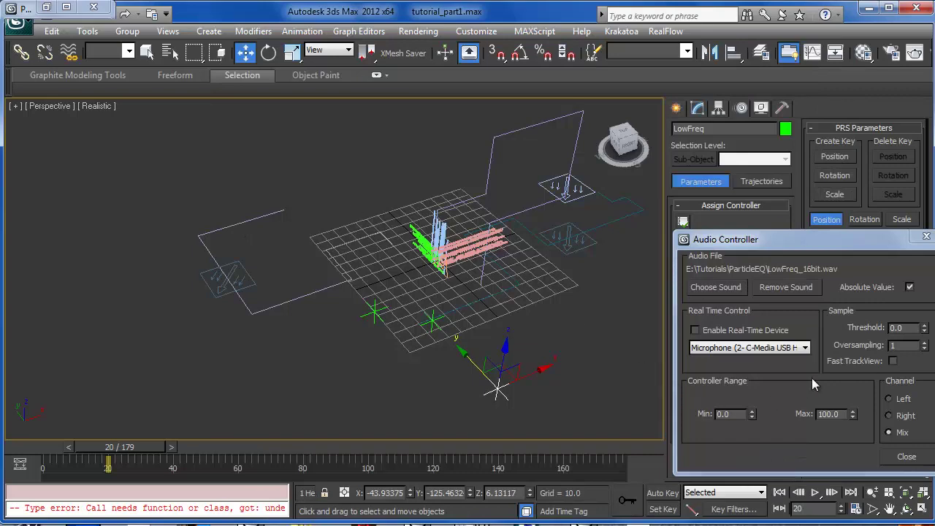
pyautogui.click(895, 459)
pyautogui.moveTo(491, 382); pyautogui.dragTo(531, 304, button='middle')
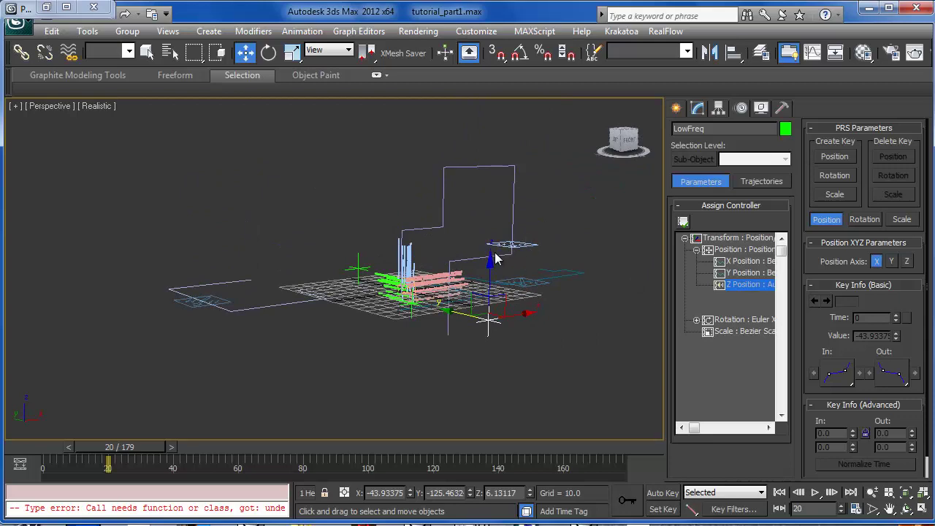
# - Replace HiFreq with LowFreq as the selected object in the data flow of Data Test 003
pyautogui.press('6')
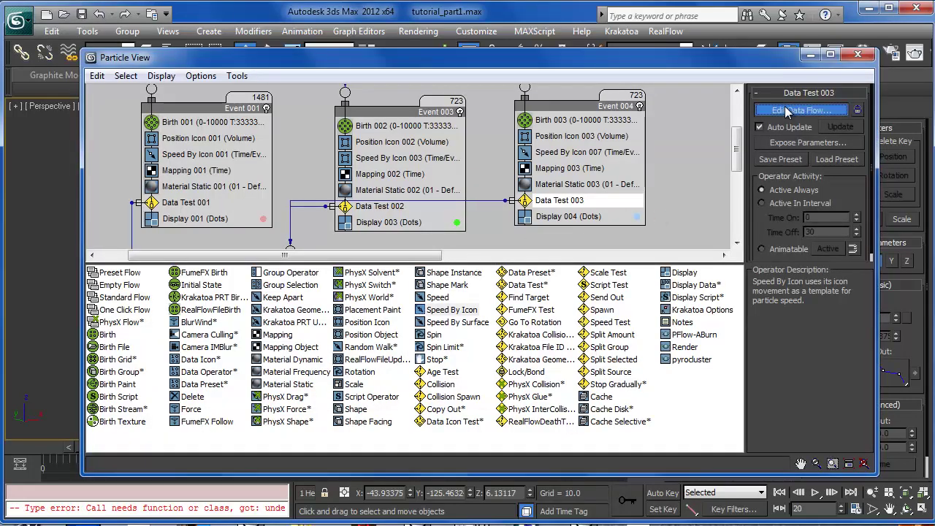
pyautogui.click(818, 110)
pyautogui.moveTo(483, 238); pyautogui.dragTo(450, 268, button='middle')
pyautogui.click(475, 268)
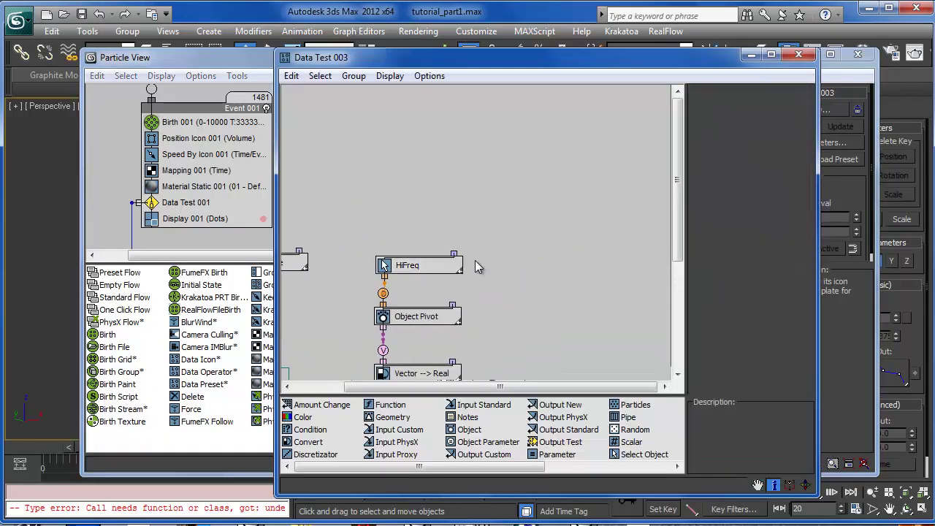
pyautogui.click(454, 260)
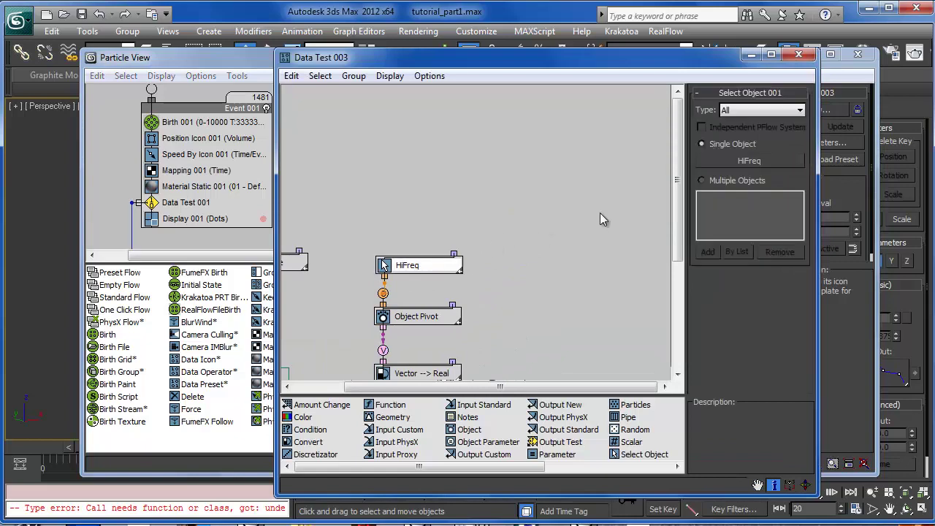
pyautogui.click(740, 164)
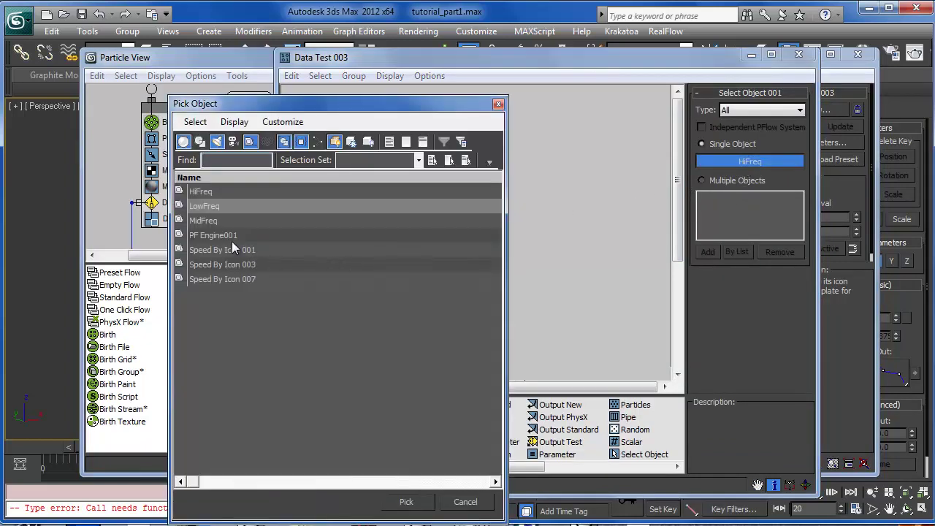
pyautogui.doubleClick(207, 211)
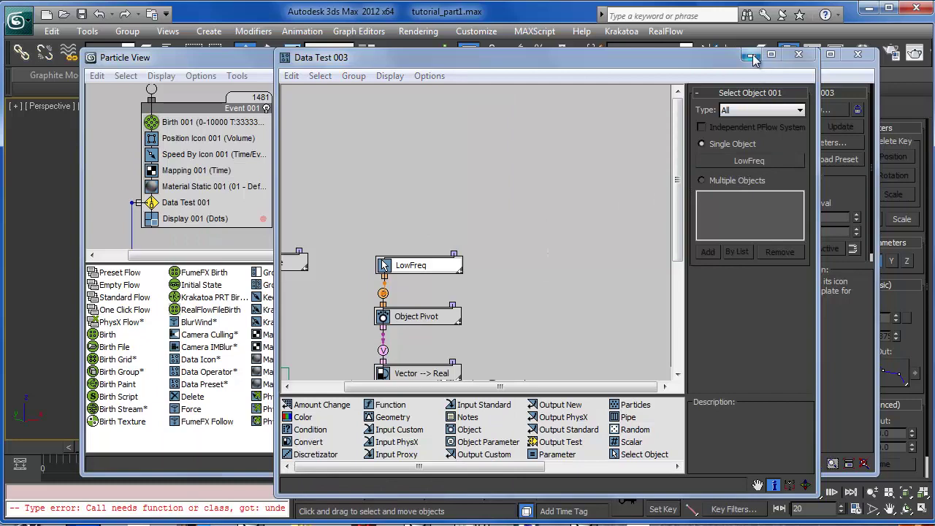
pyautogui.click(799, 55)
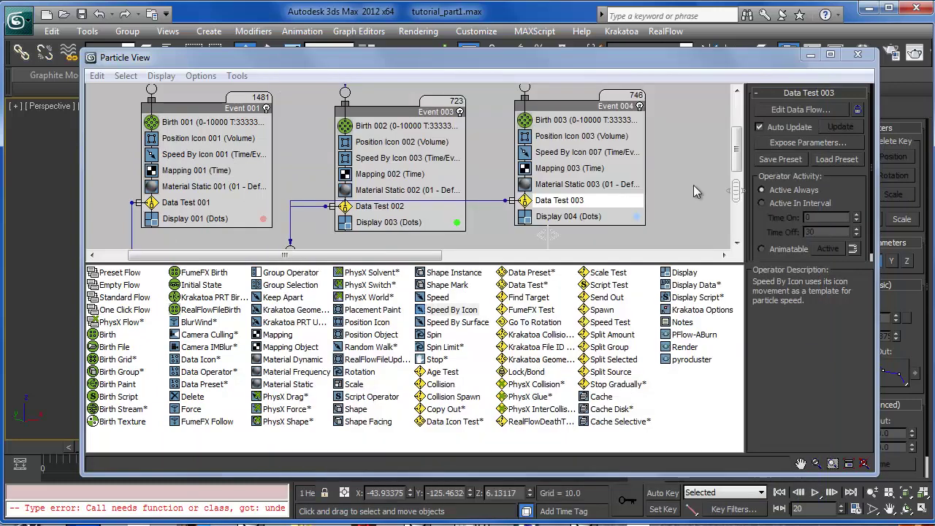
# - Open parameter wiring for the U Map Coordinate of Mapping 003 in Event 004
pyautogui.click(553, 169)
pyautogui.rightClick(818, 148)
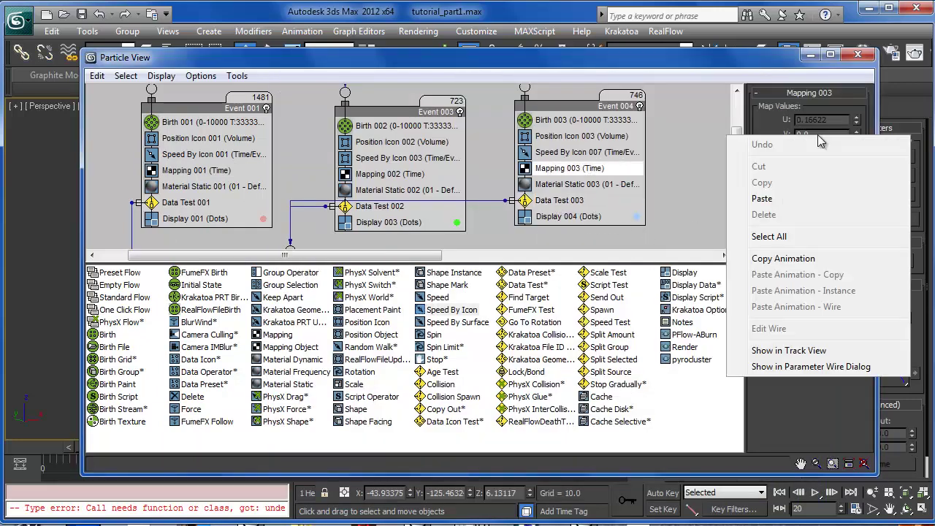
pyautogui.click(799, 369)
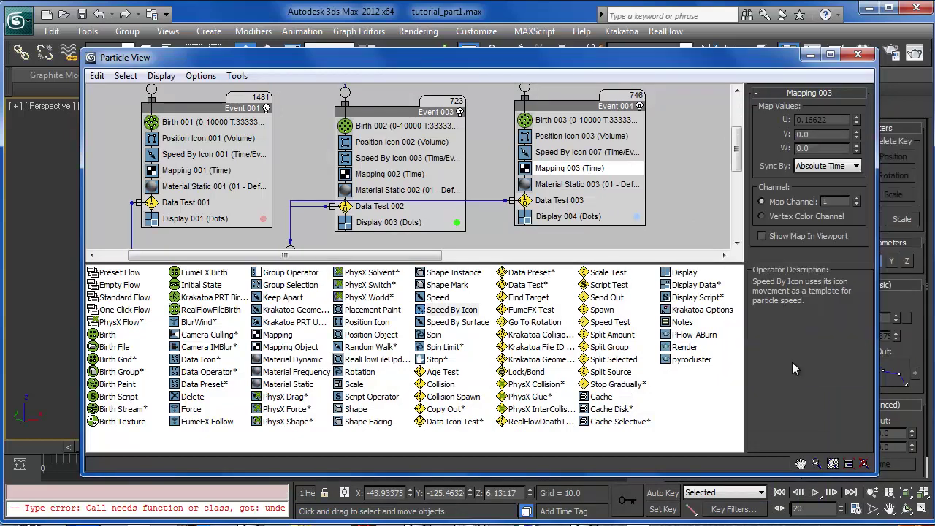
pyautogui.click(311, 194)
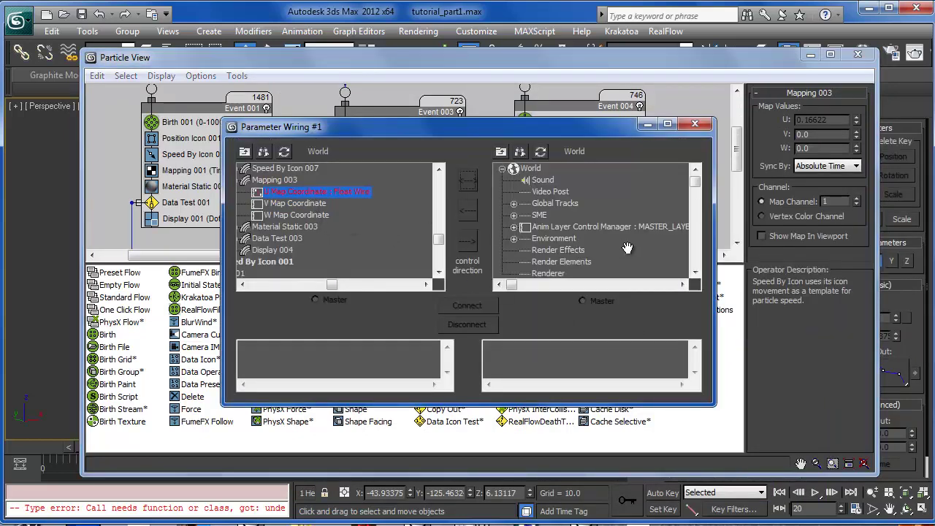
# - Find the LowFreq helper in the target parameter tree and select its Z Position audio track for wiring
pyautogui.scroll(-6, 629, 252)
pyautogui.scroll(-8, 626, 260)
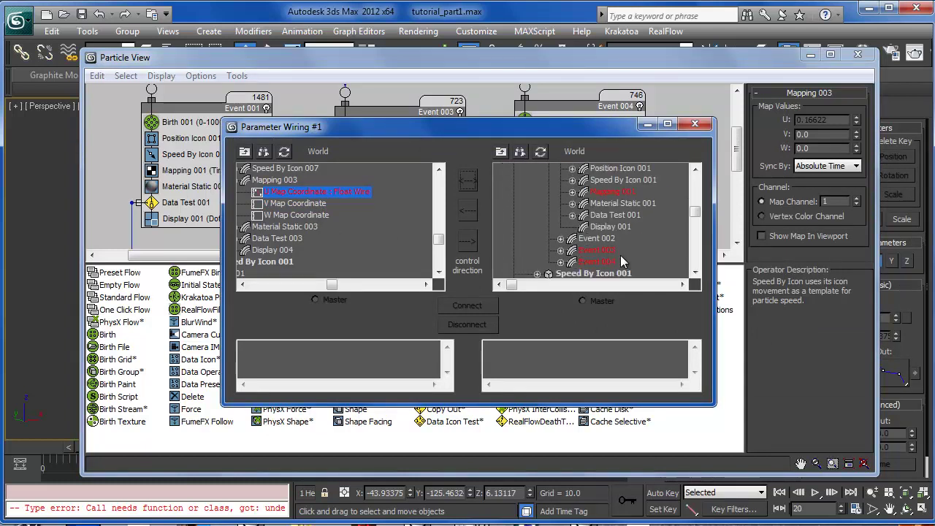
pyautogui.scroll(-5, 589, 261)
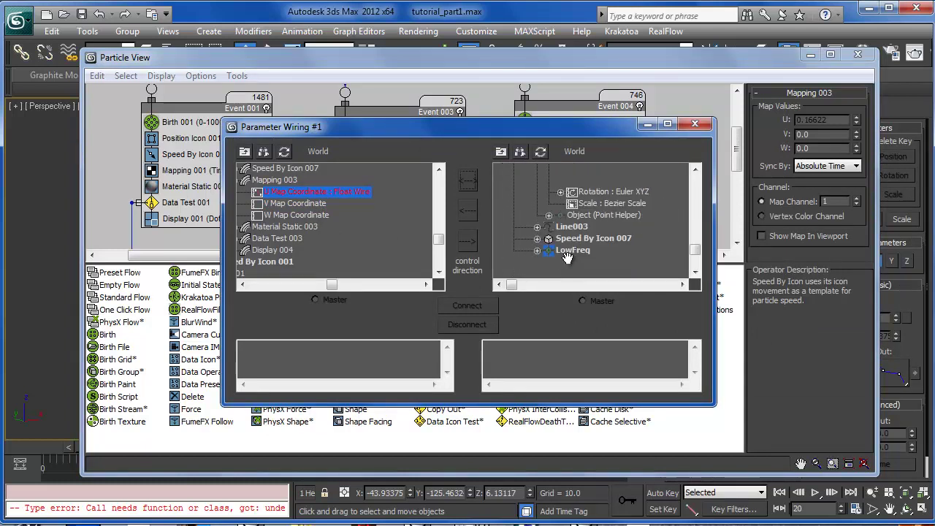
pyautogui.scroll(3, 529, 261)
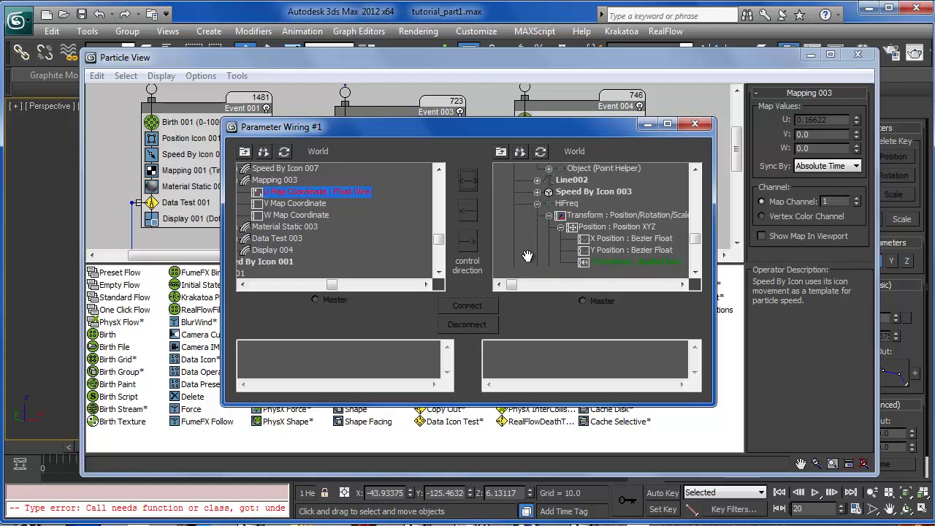
pyautogui.click(536, 204)
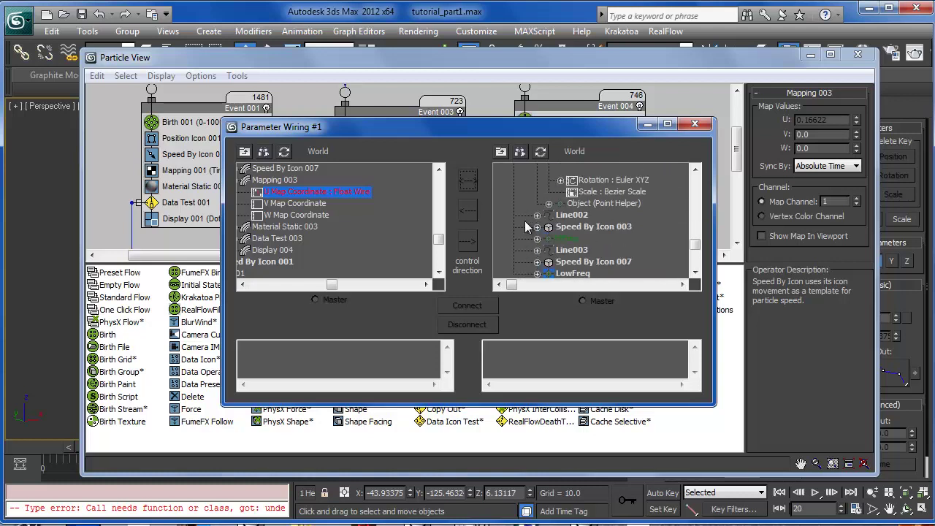
pyautogui.click(537, 227)
pyautogui.click(537, 261)
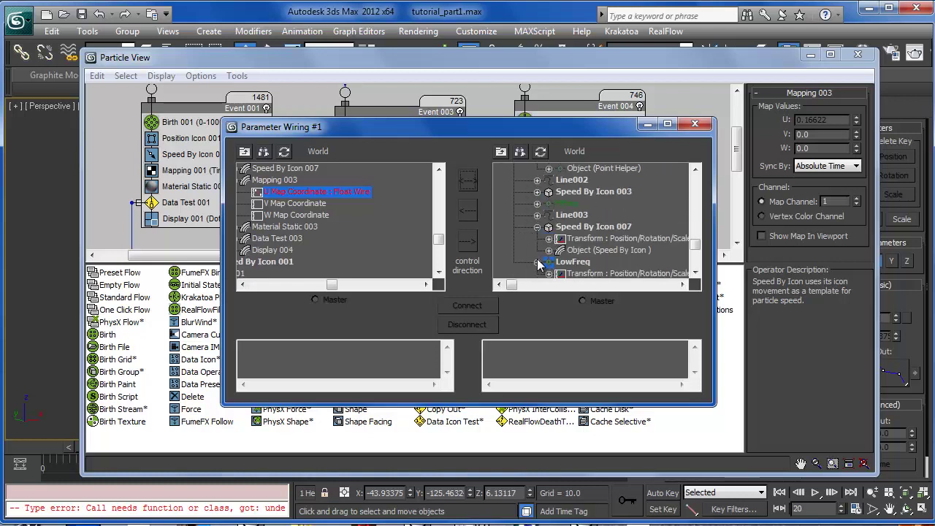
pyautogui.scroll(-1, 542, 254)
pyautogui.click(548, 239)
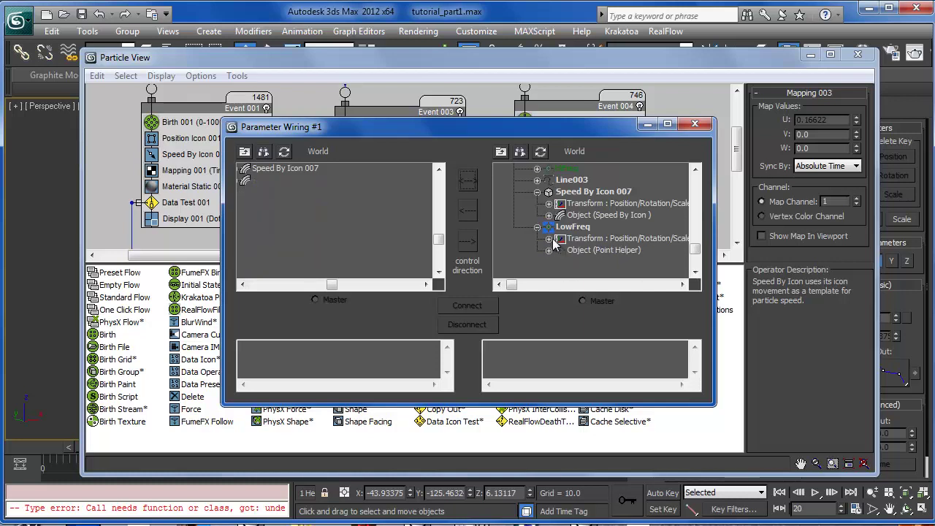
pyautogui.click(560, 249)
pyautogui.scroll(-2, 562, 252)
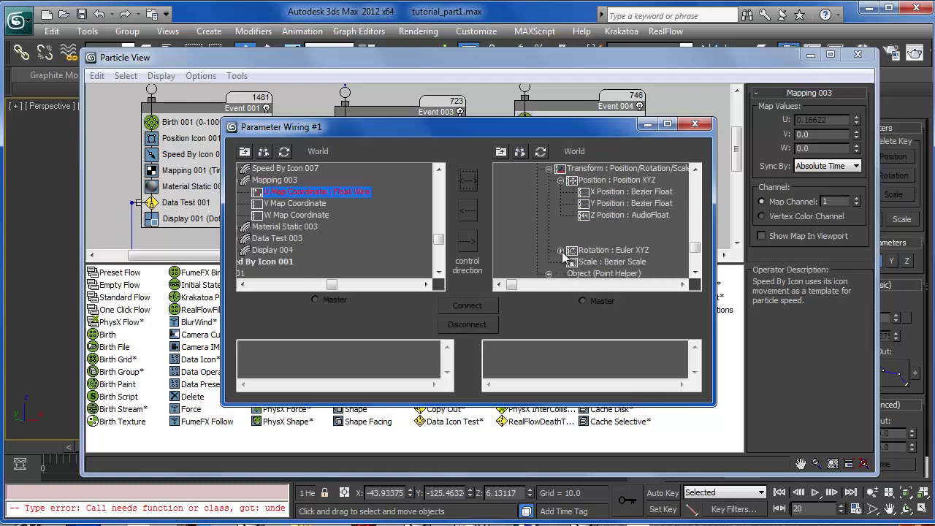
pyautogui.click(628, 215)
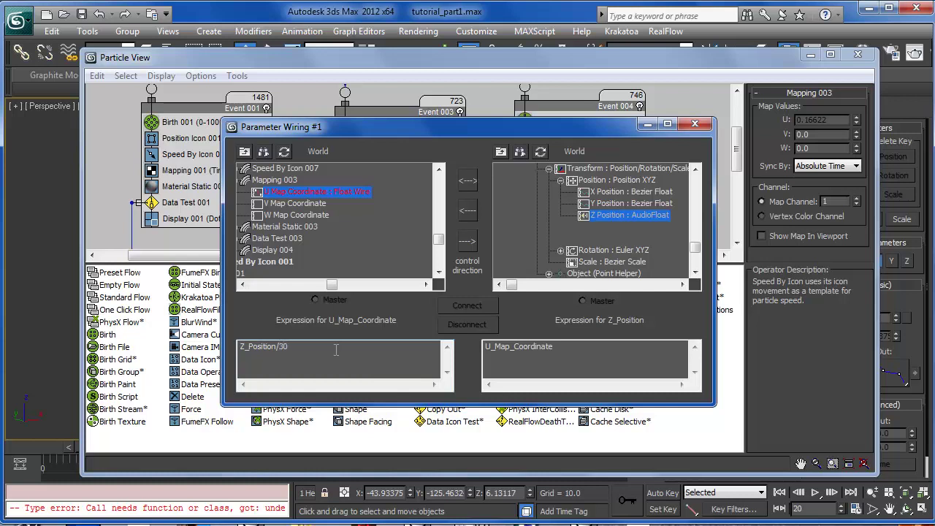
# - Wire Z Position to the U Map Coordinate one-way with the expression "x = Z_Position/30", "if x > 0.99 then 0.99 else x"
pyautogui.write('x =')
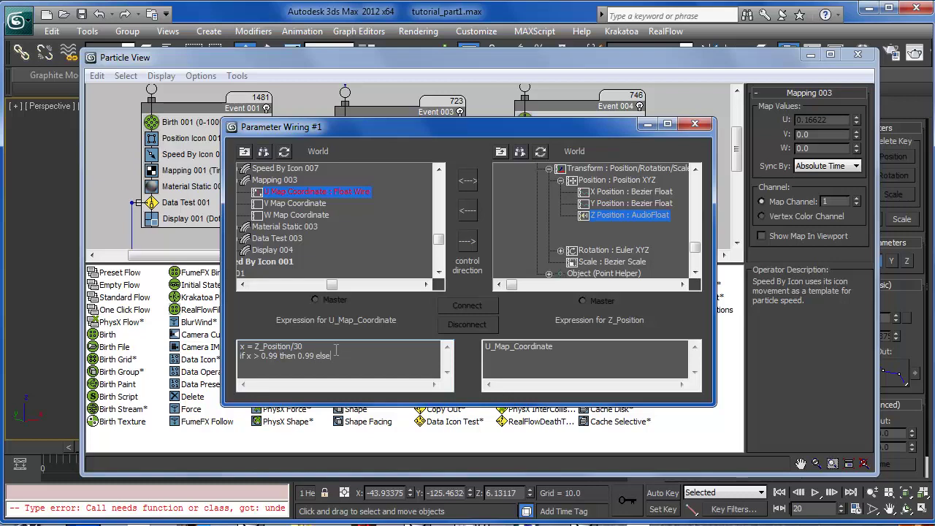
pyautogui.click(468, 210)
pyautogui.click(462, 307)
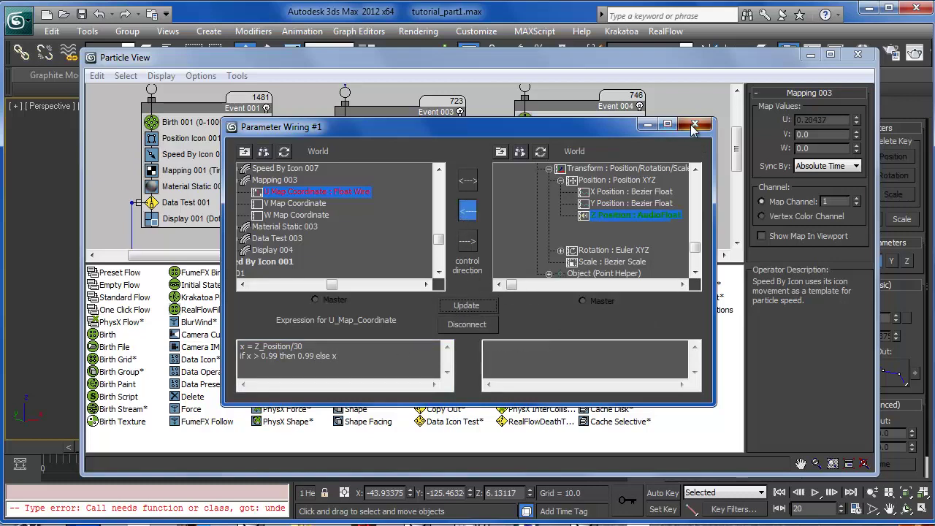
# - Close the parameter wiring dialog, minimize Particle View and move the timeline to frame 15
pyautogui.click(695, 125)
pyautogui.click(810, 54)
pyautogui.moveTo(109, 446)
pyautogui.mouseDown()
pyautogui.moveTo(55, 444)
pyautogui.moveTo(95, 437)
pyautogui.mouseUp()
pyautogui.press('w')
pyautogui.moveTo(295, 326); pyautogui.dragTo(299, 342, button='middle')
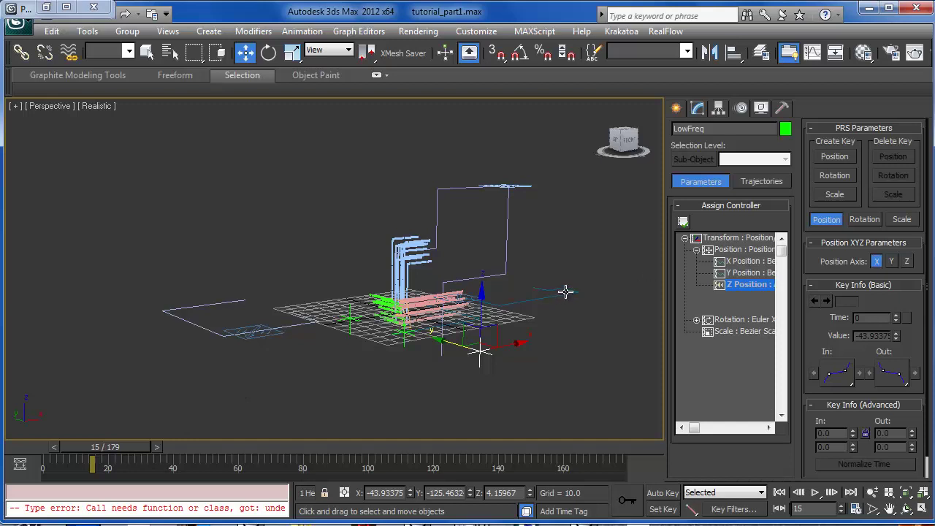
pyautogui.click(676, 108)
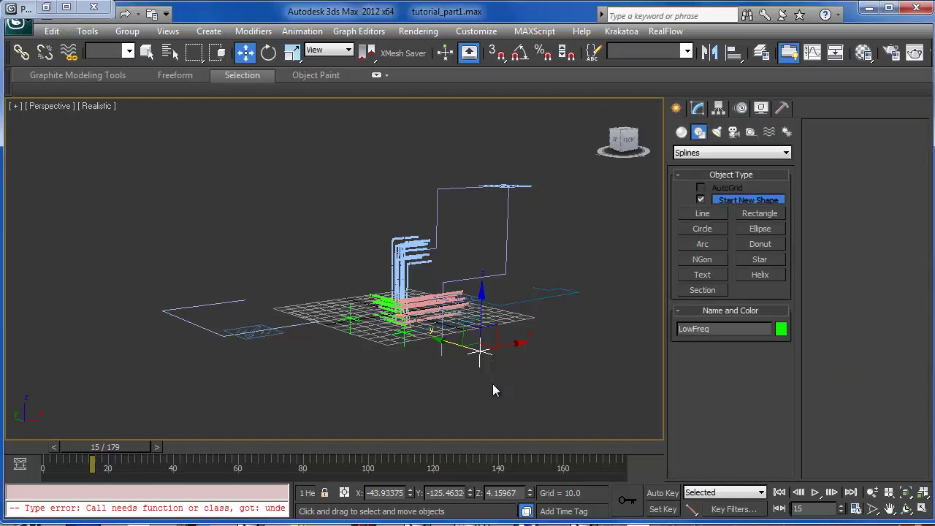
# - Copy the 01 - Default material to the second sample slot and rename the copy LowFreqMat
pyautogui.press('m')
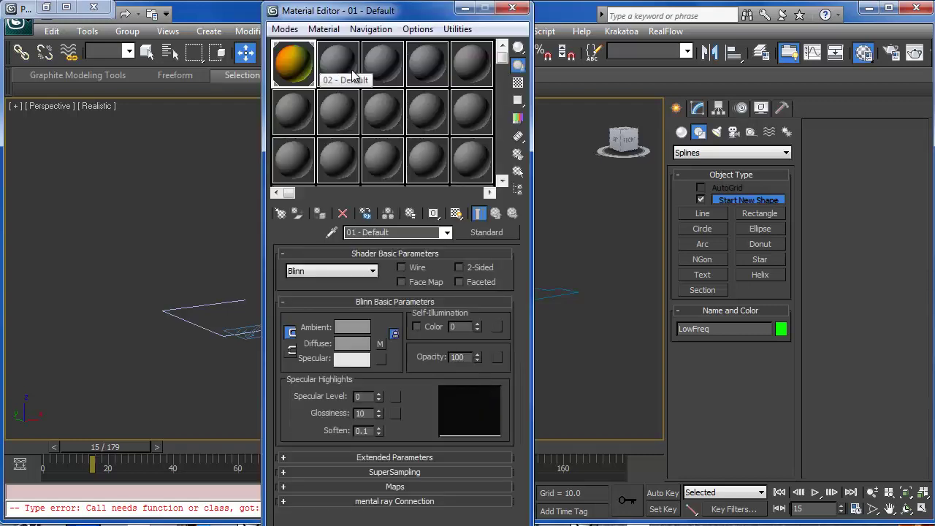
pyautogui.moveTo(295, 71); pyautogui.dragTo(337, 64)
pyautogui.click(395, 232)
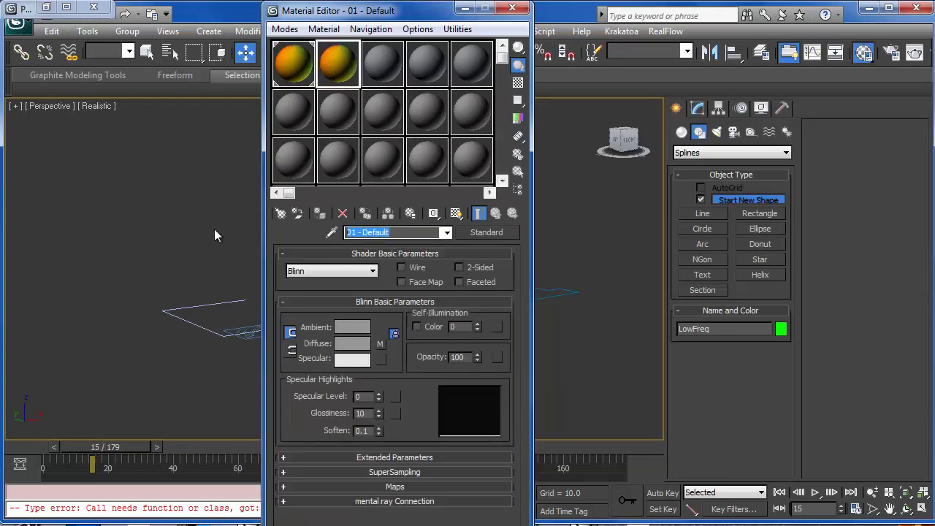
pyautogui.write('asdasd')
pyautogui.press('Return')
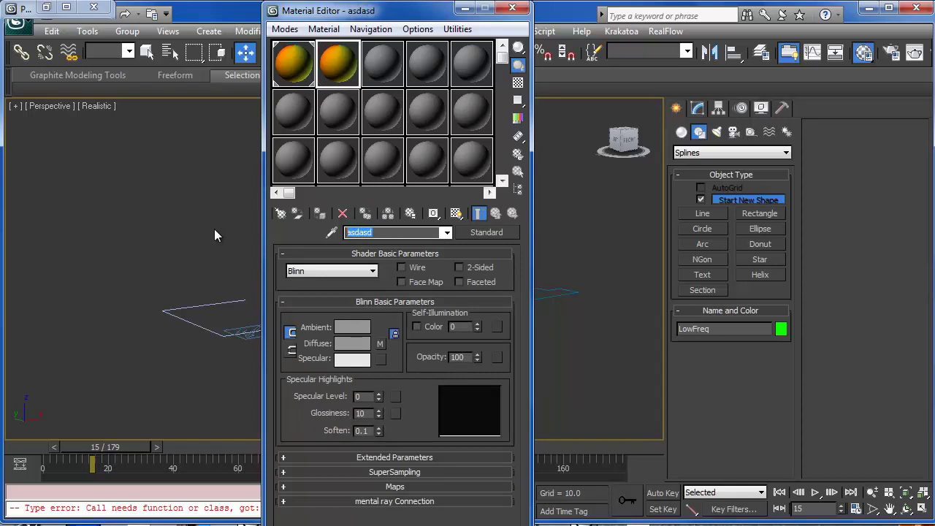
pyautogui.press('BackSpace')
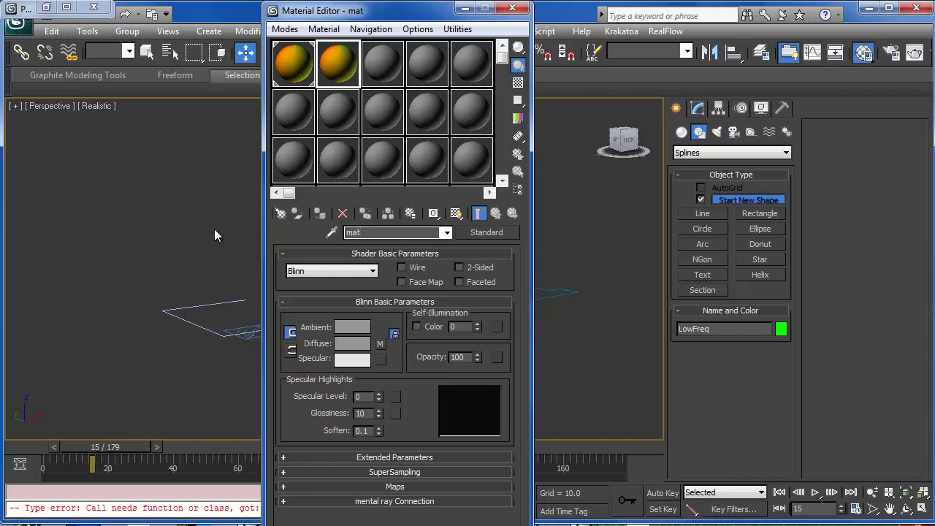
pyautogui.write('LowFreqMa')
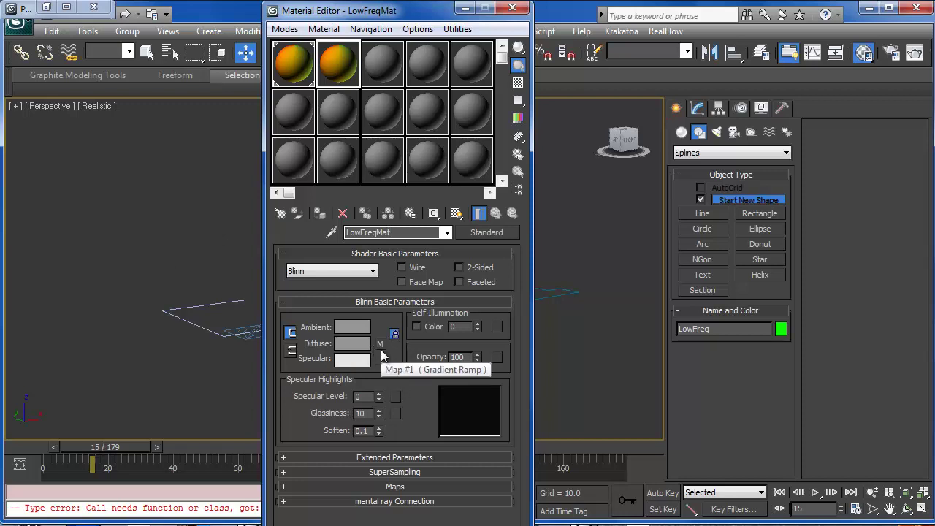
# - Rename LowFreqMat's diffuse Gradient Ramp map to Grad and compare it with the original material's map
pyautogui.click(379, 344)
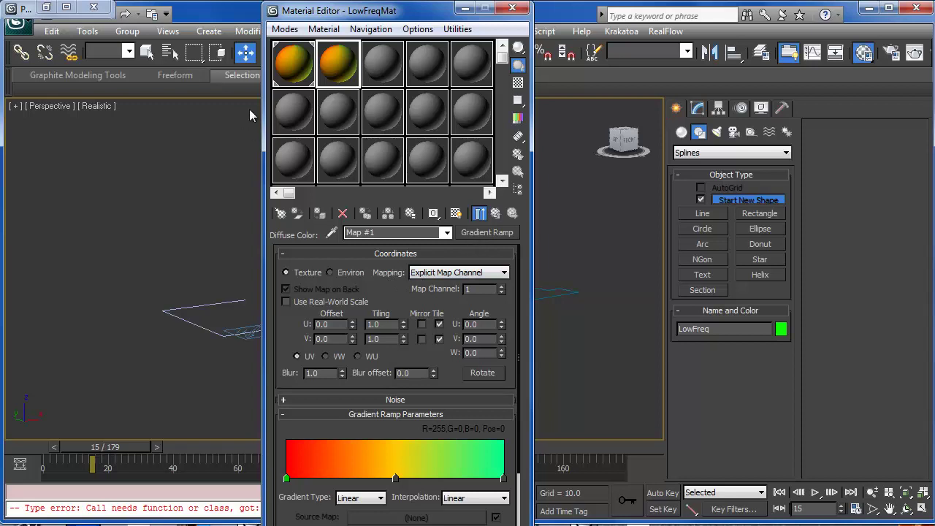
pyautogui.click(300, 64)
pyautogui.click(317, 70)
pyautogui.click(292, 66)
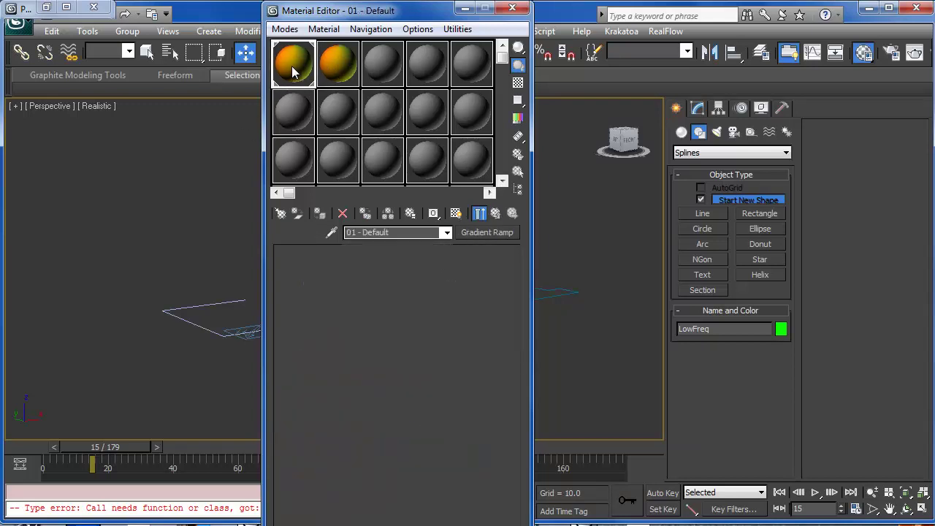
pyautogui.click(316, 70)
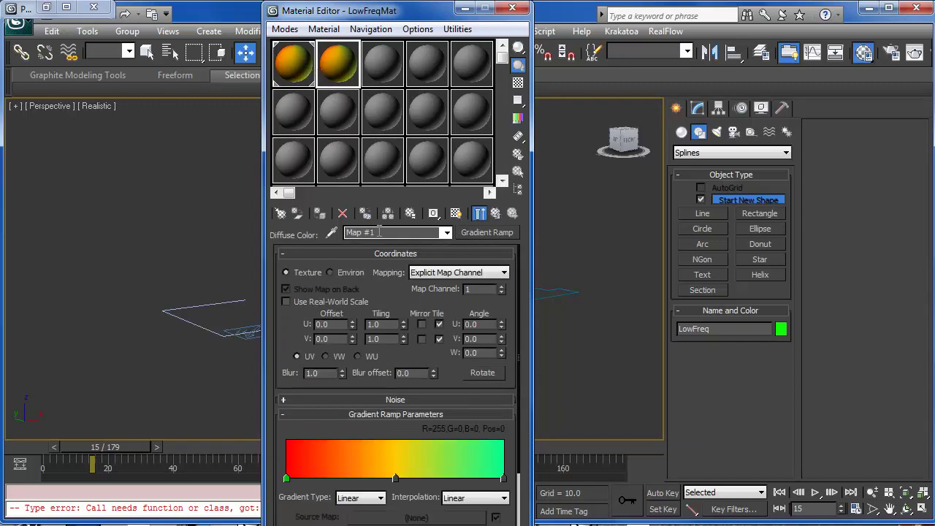
pyautogui.moveTo(374, 232); pyautogui.dragTo(268, 234)
pyautogui.write('Grad')
pyautogui.click(294, 70)
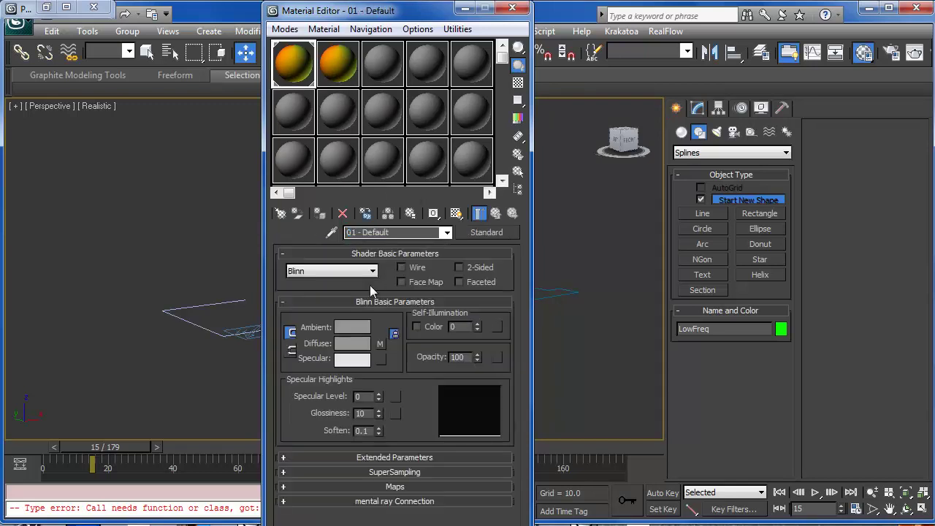
pyautogui.click(379, 344)
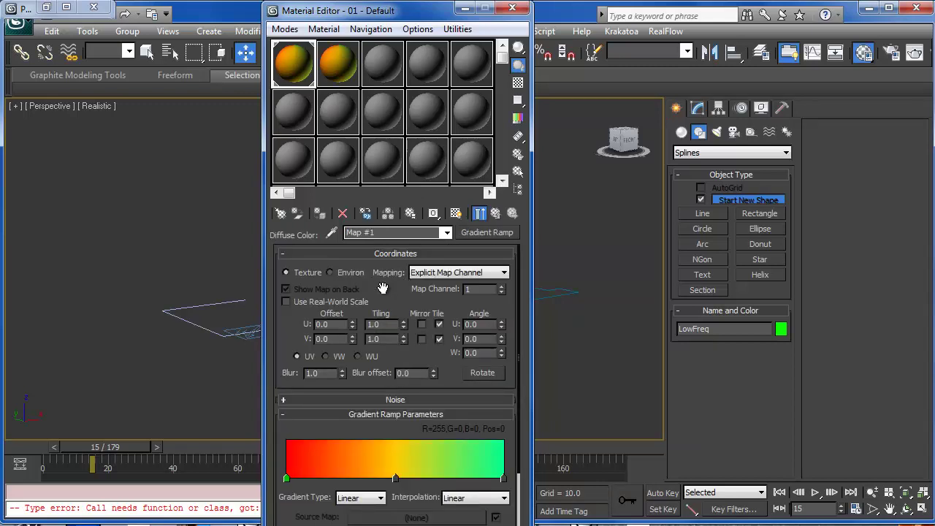
pyautogui.moveTo(438, 369)
pyautogui.mouseDown()
pyautogui.moveTo(449, 285)
pyautogui.moveTo(449, 372)
pyautogui.moveTo(457, 256)
pyautogui.moveTo(452, 406)
pyautogui.moveTo(443, 361)
pyautogui.mouseUp()
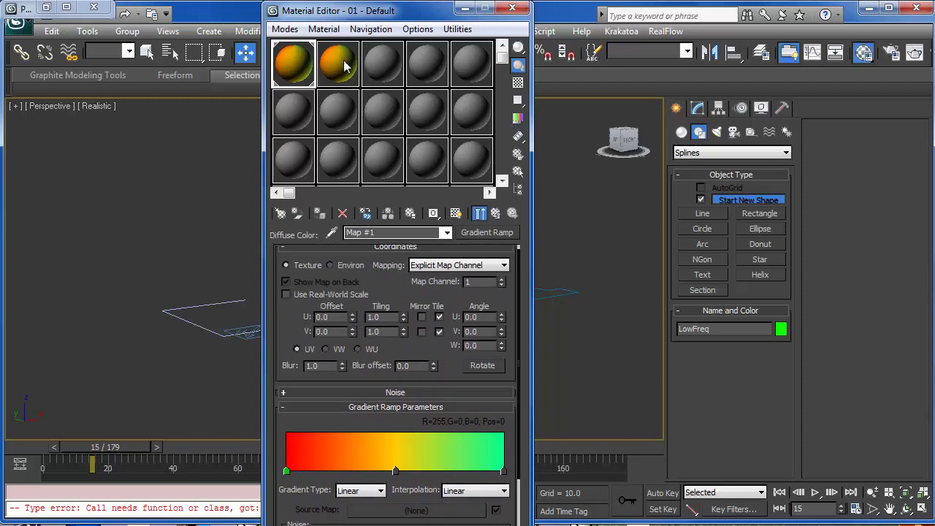
pyautogui.click(346, 65)
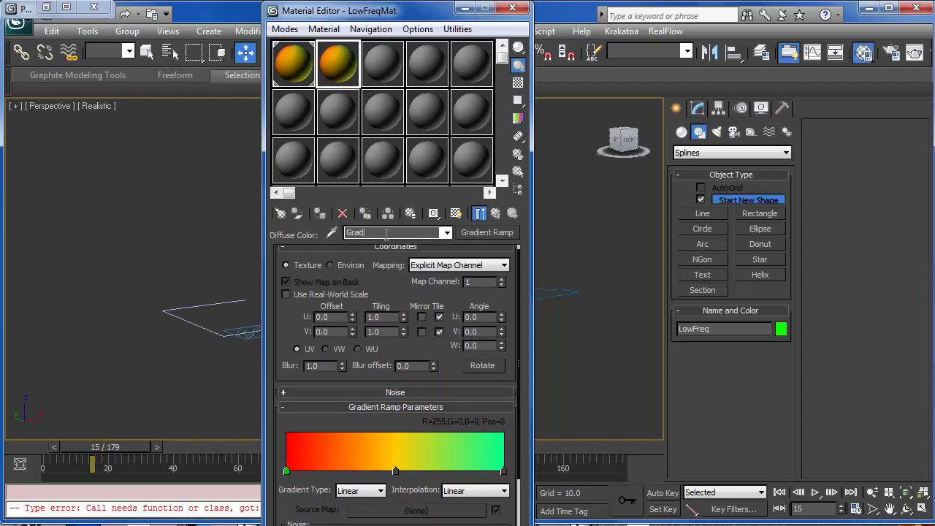
pyautogui.moveTo(451, 368); pyautogui.dragTo(452, 389)
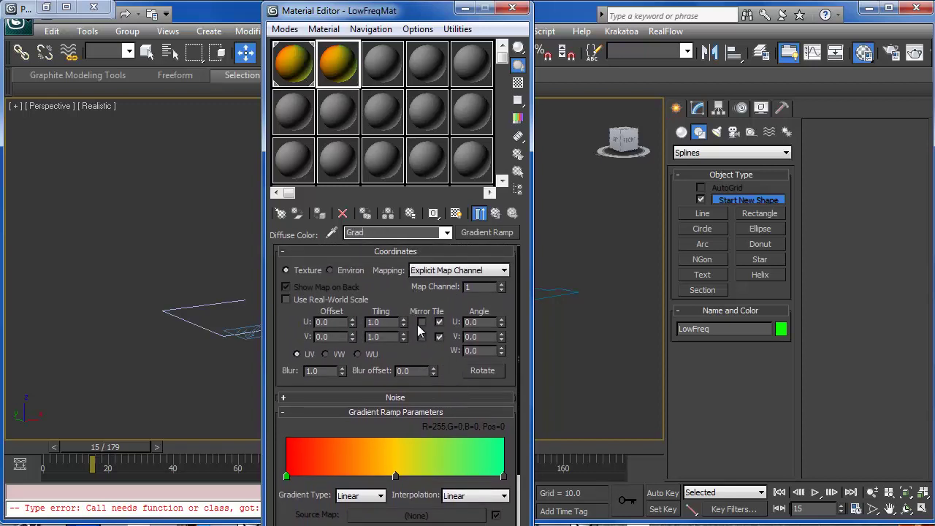
# - Set the start flag of LowFreqMat's gradient ramp to blue (0, 58, 247) and check the original material's ramp
pyautogui.doubleClick(286, 478)
pyautogui.click(364, 96)
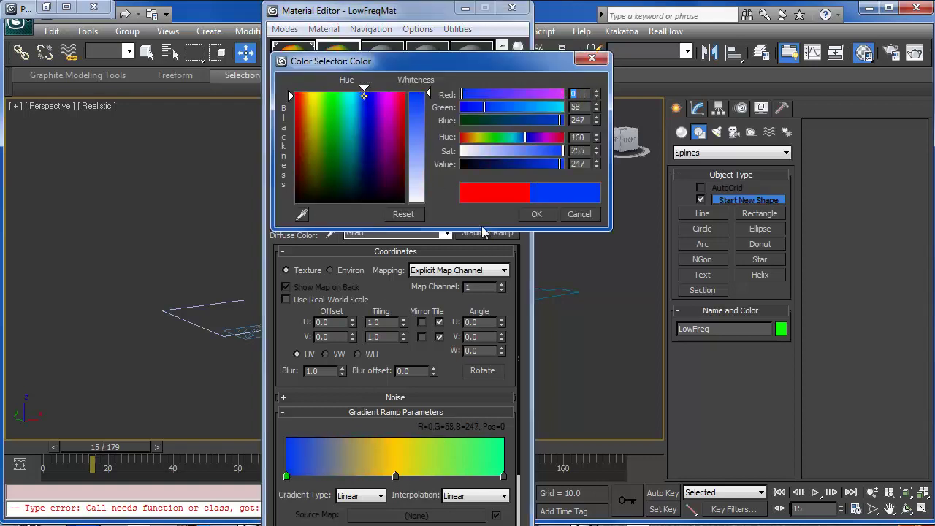
pyautogui.click(535, 215)
pyautogui.click(294, 67)
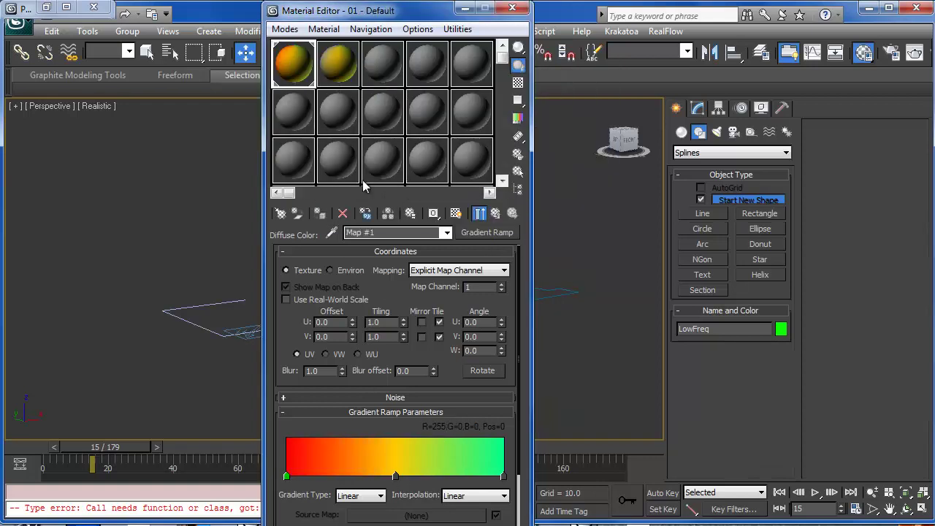
pyautogui.click(355, 67)
pyautogui.moveTo(384, 301)
pyautogui.mouseDown()
pyautogui.moveTo(380, 292)
pyautogui.moveTo(380, 316)
pyautogui.mouseUp()
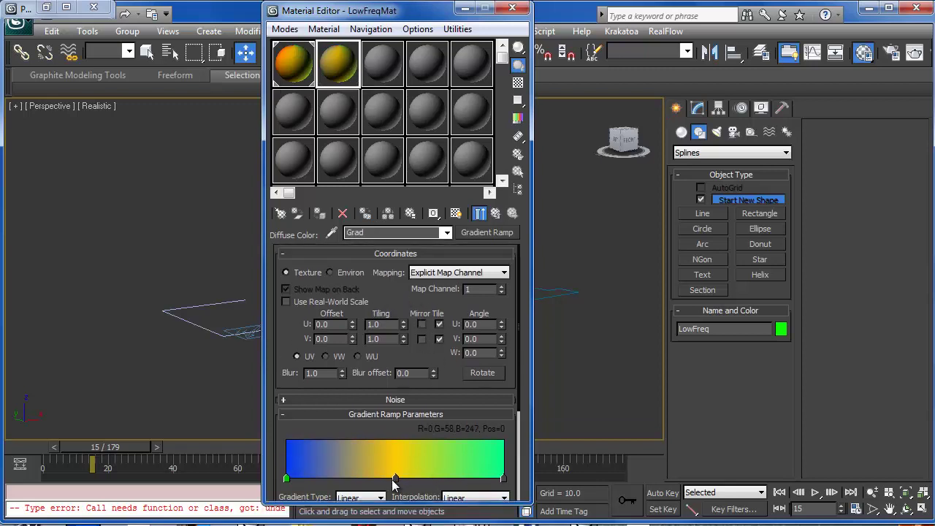
# - Set the gradient ramp's middle flag to magenta (246, 2, 255) and its end flag to orange (255, 186, 0)
pyautogui.doubleClick(395, 479)
pyautogui.moveTo(389, 176); pyautogui.dragTo(387, 95)
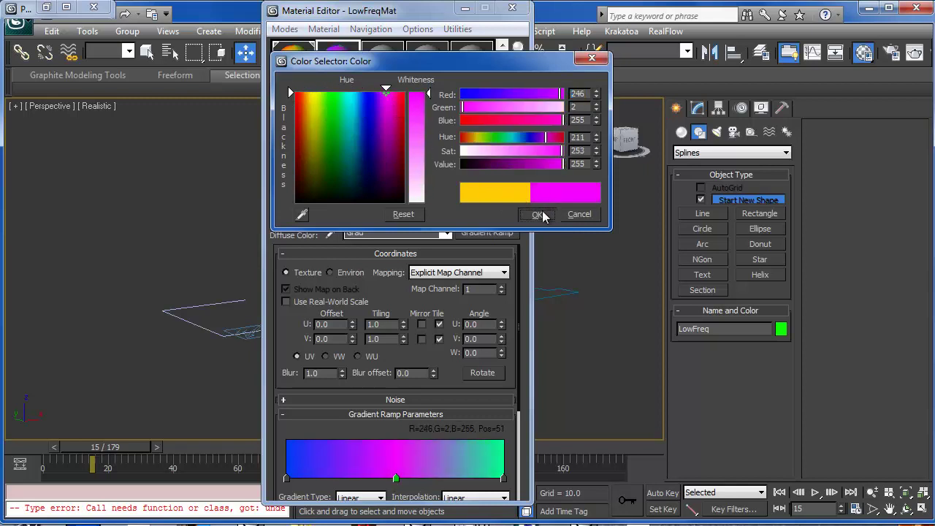
pyautogui.click(536, 213)
pyautogui.doubleClick(503, 479)
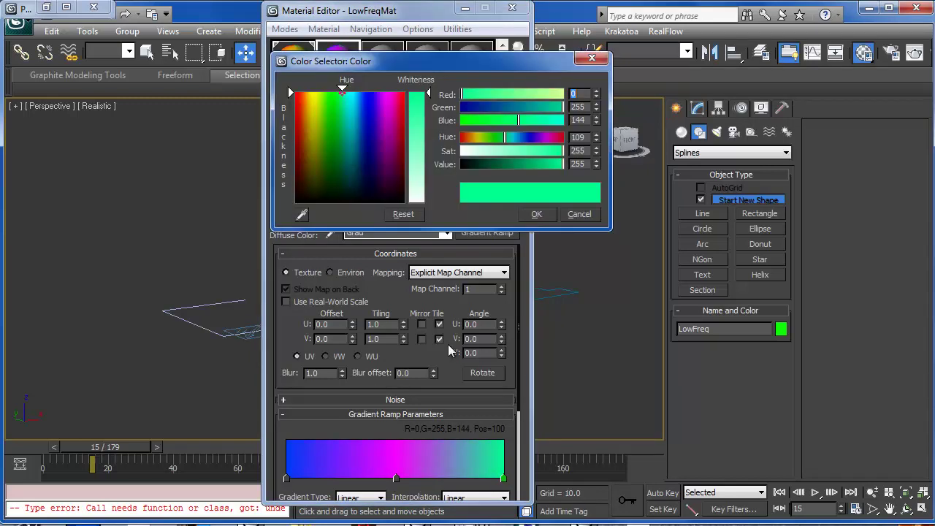
pyautogui.click(325, 109)
pyautogui.moveTo(325, 109); pyautogui.dragTo(310, 94)
pyautogui.click(537, 213)
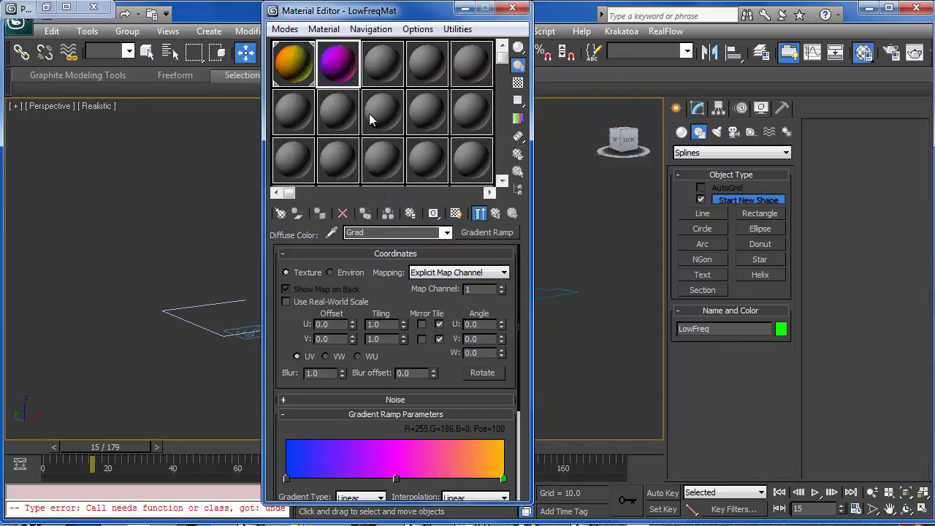
# - Assign LowFreqMat as an instance to Material Static 003 in Event 004, and minimize Particle View and the Material Editor
pyautogui.press('6')
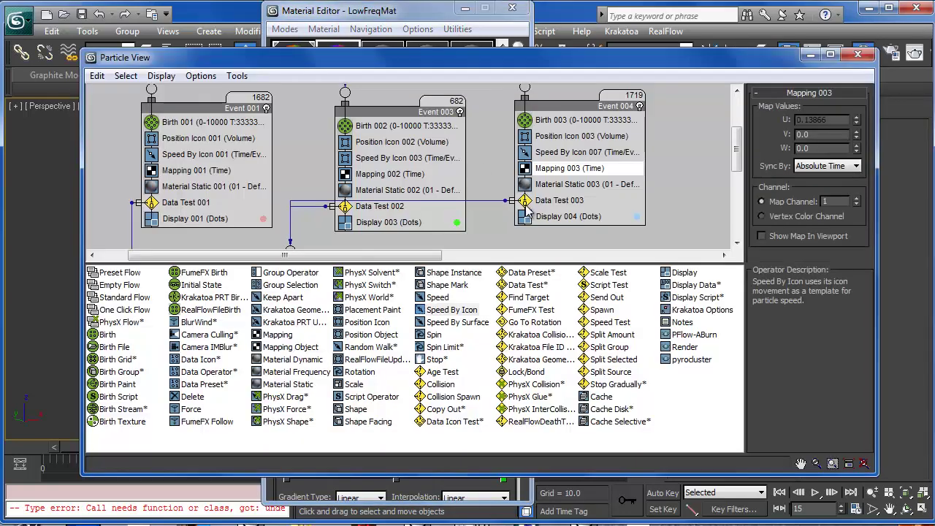
pyautogui.moveTo(655, 198); pyautogui.dragTo(629, 166, button='middle')
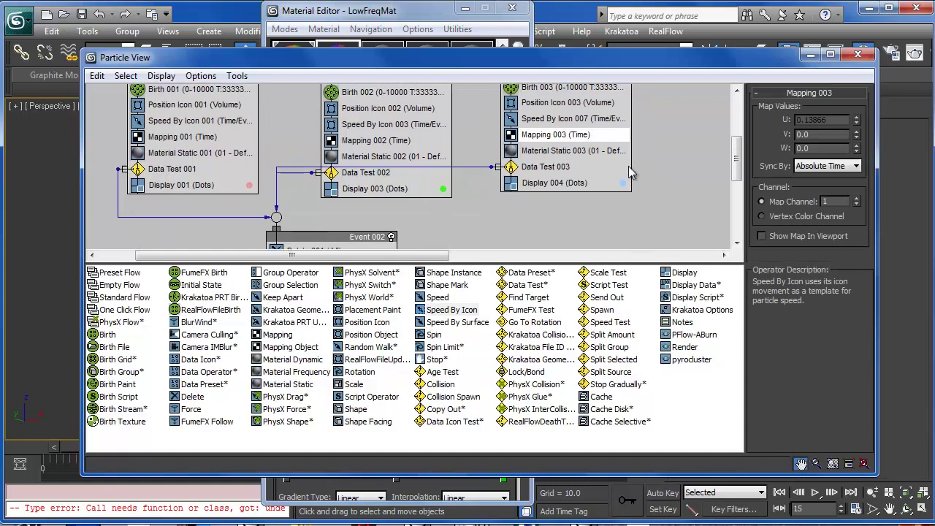
pyautogui.click(556, 151)
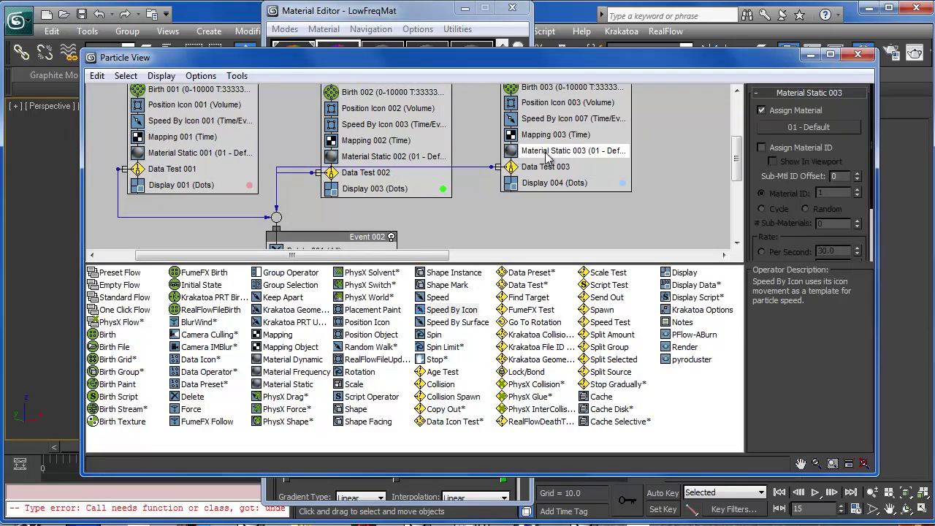
pyautogui.moveTo(692, 65); pyautogui.dragTo(380, 258)
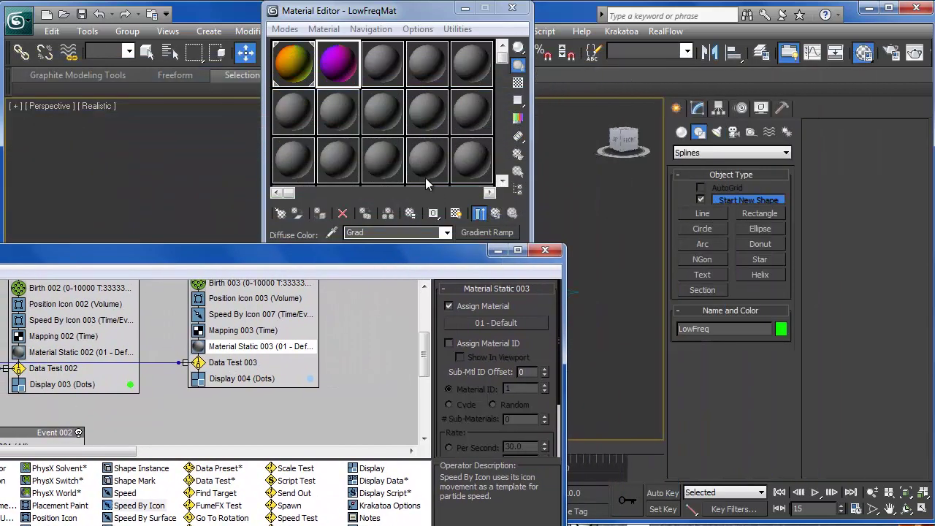
pyautogui.click(335, 64)
pyautogui.moveTo(543, 327); pyautogui.dragTo(433, 375)
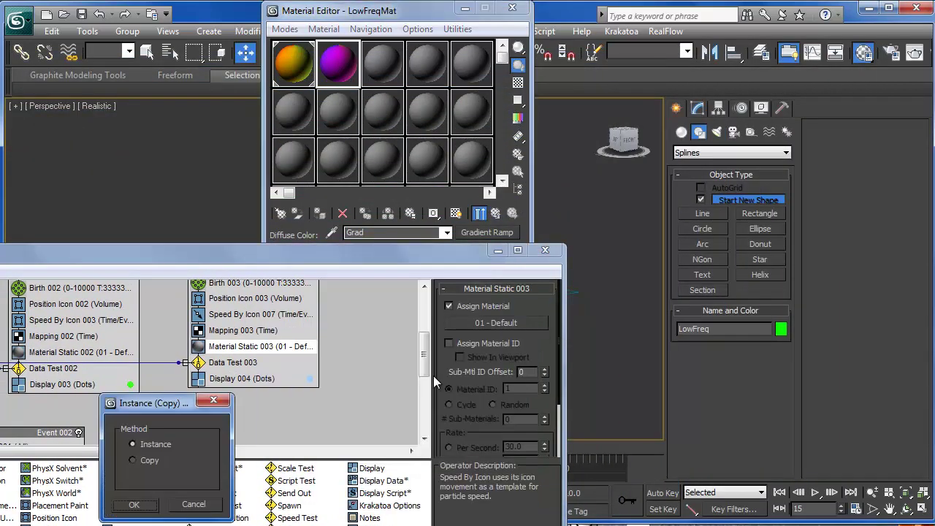
pyautogui.click(149, 505)
pyautogui.click(497, 250)
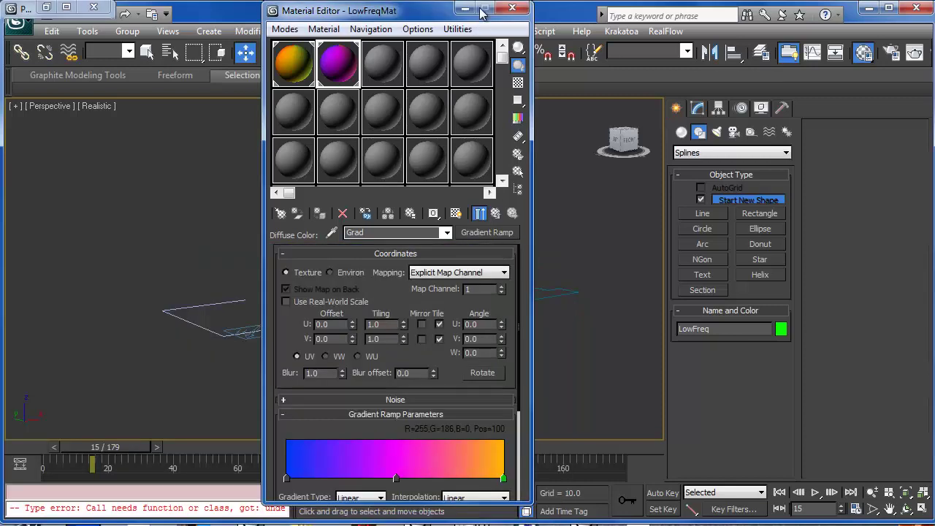
pyautogui.click(464, 9)
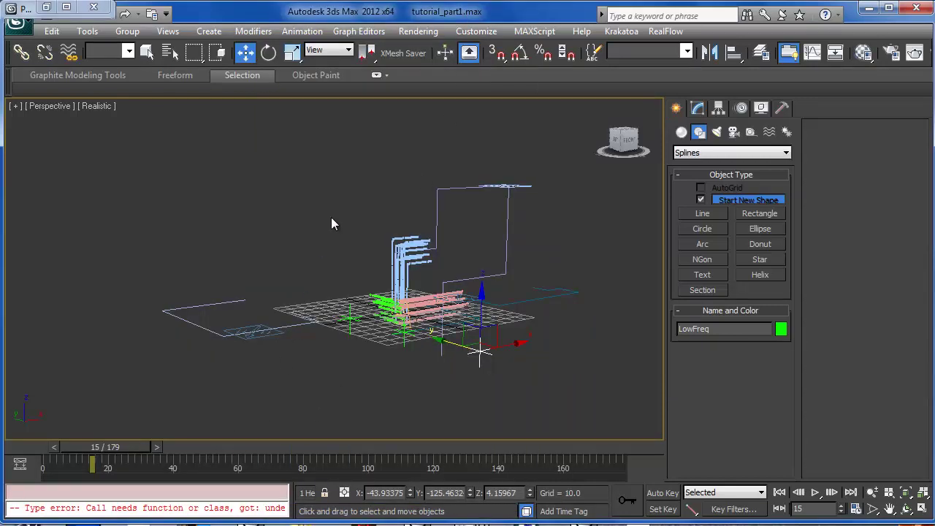
# - Render the Perspective sequence without an output file to review the particle colours, and close the render window
pyautogui.hotkey('shift', 'q')
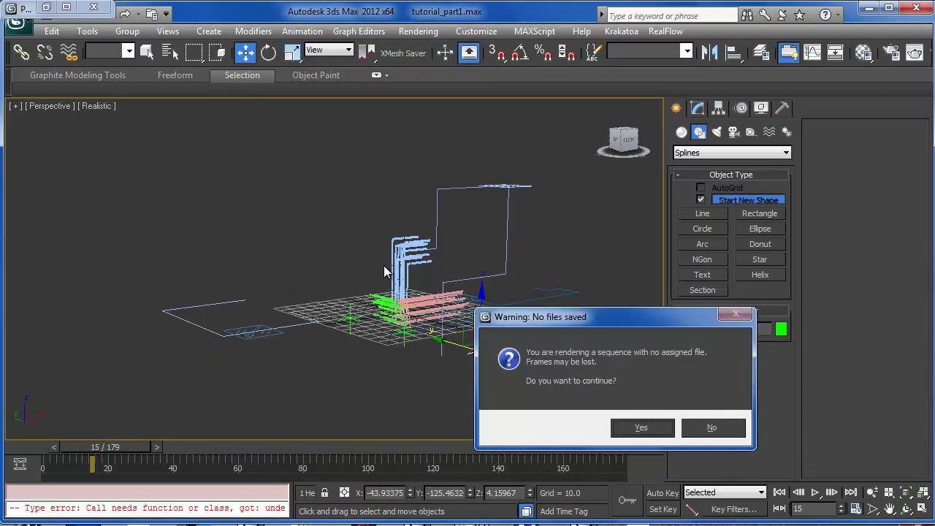
pyautogui.click(642, 428)
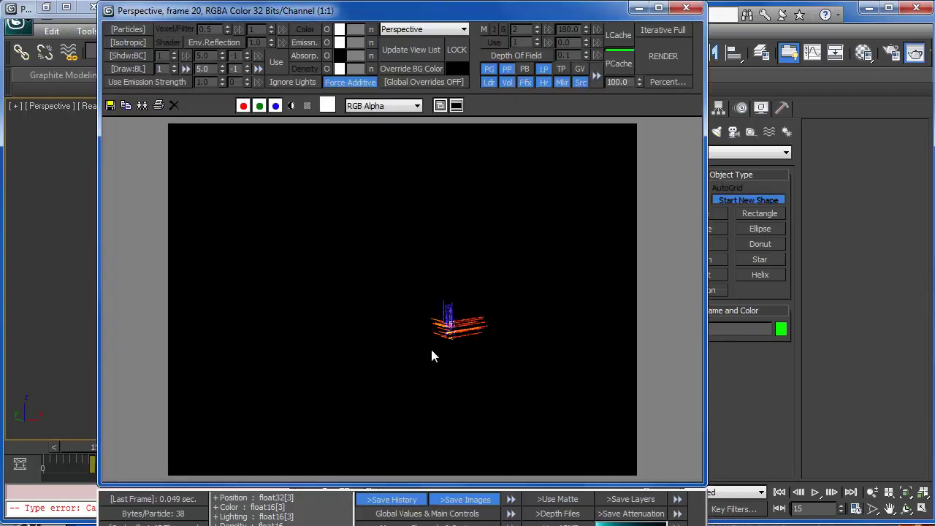
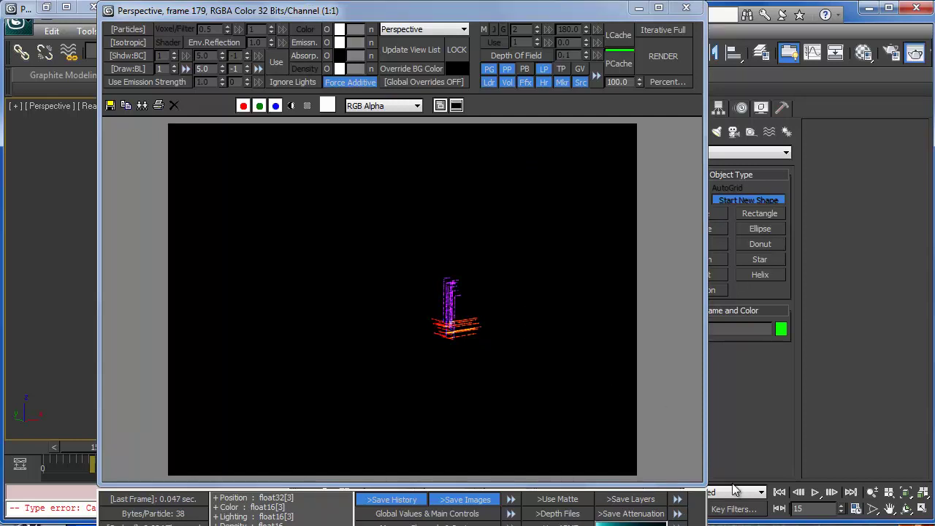
pyautogui.click(689, 12)
pyautogui.moveTo(432, 338); pyautogui.dragTo(333, 325, button='middle')
pyautogui.scroll(3, 409, 356)
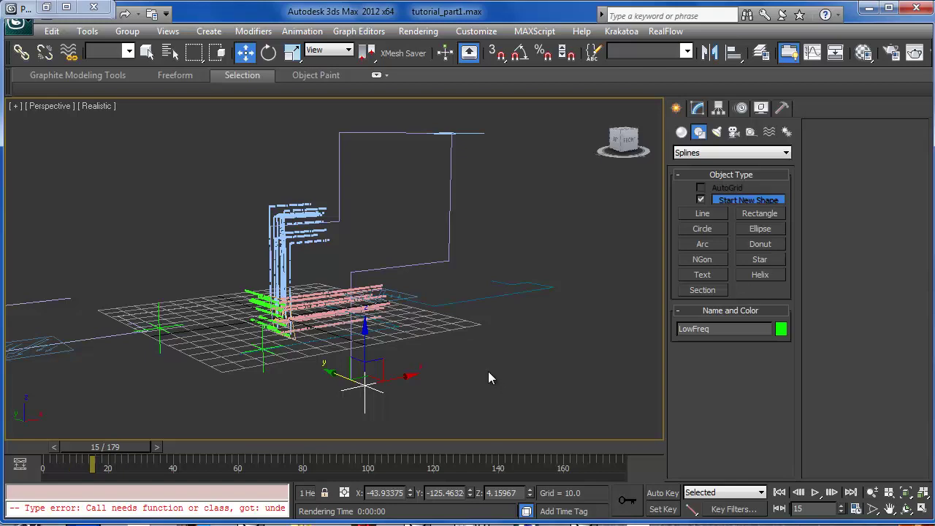
pyautogui.moveTo(488, 371); pyautogui.dragTo(507, 317, button='middle')
pyautogui.scroll(-3, 507, 316)
pyautogui.keyDown('alt'); pyautogui.moveTo(567, 358); pyautogui.dragTo(459, 334, button='middle'); pyautogui.keyUp('alt')
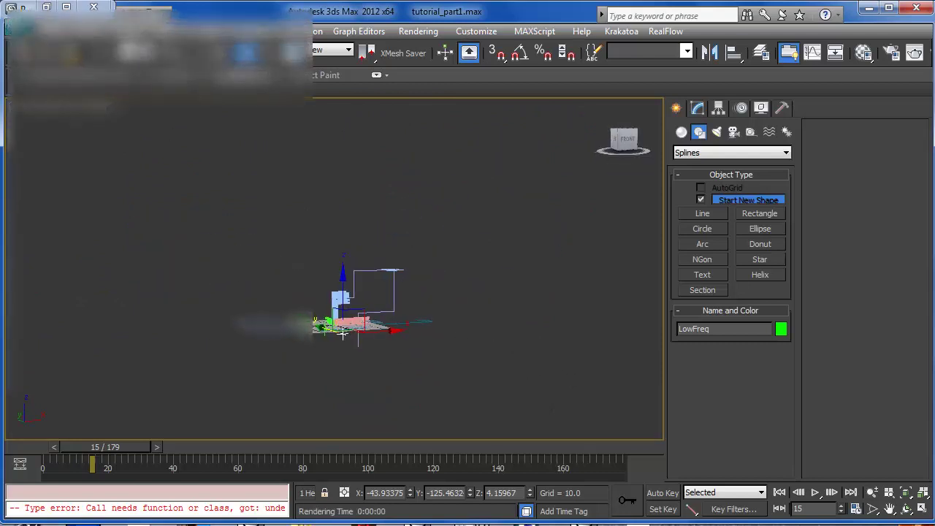
pyautogui.click(19, 20)
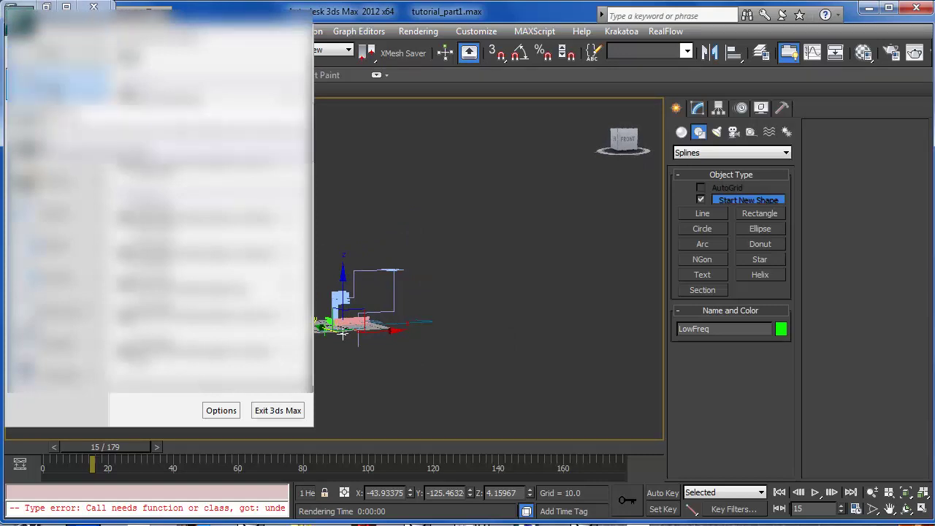
pyautogui.click(18, 20)
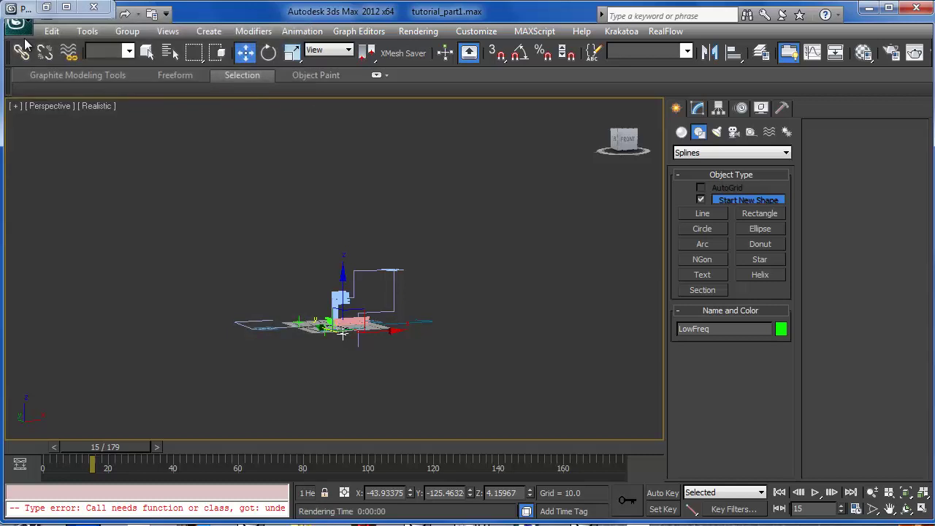
# - Reset the scene without saving and maximize the Perspective viewport
pyautogui.click(16, 21)
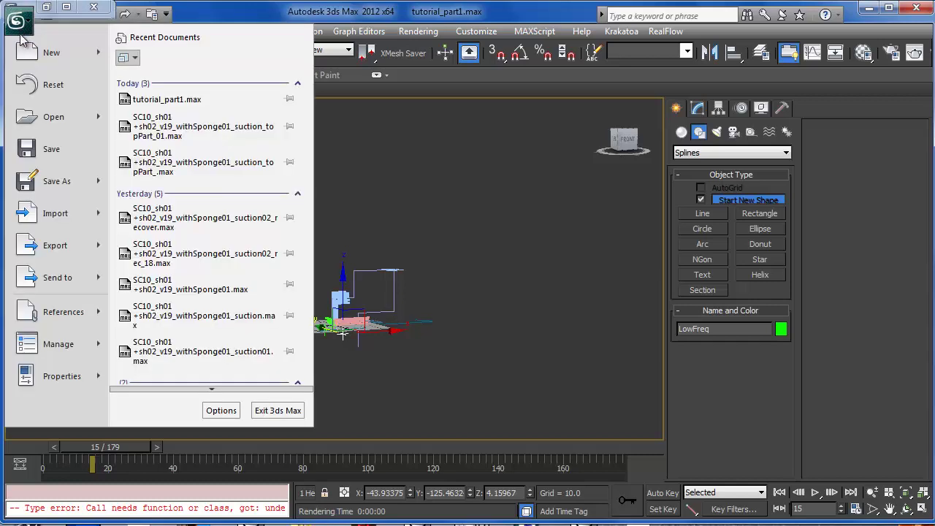
pyautogui.click(50, 86)
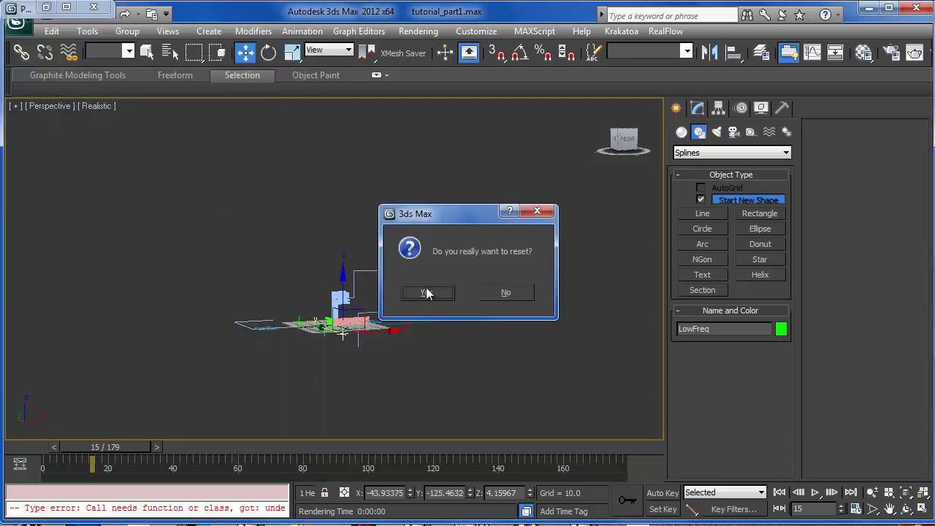
pyautogui.click(425, 291)
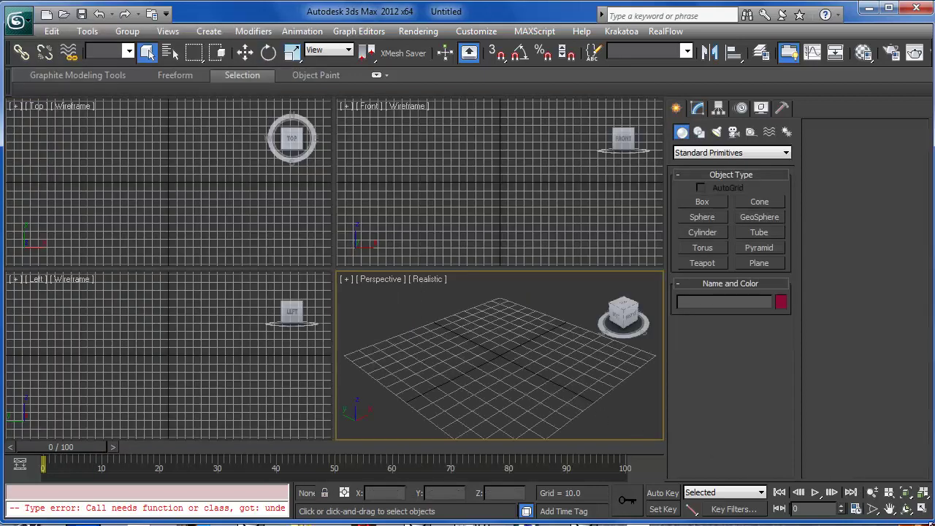
pyautogui.click(921, 509)
pyautogui.moveTo(472, 306); pyautogui.dragTo(484, 279, button='middle')
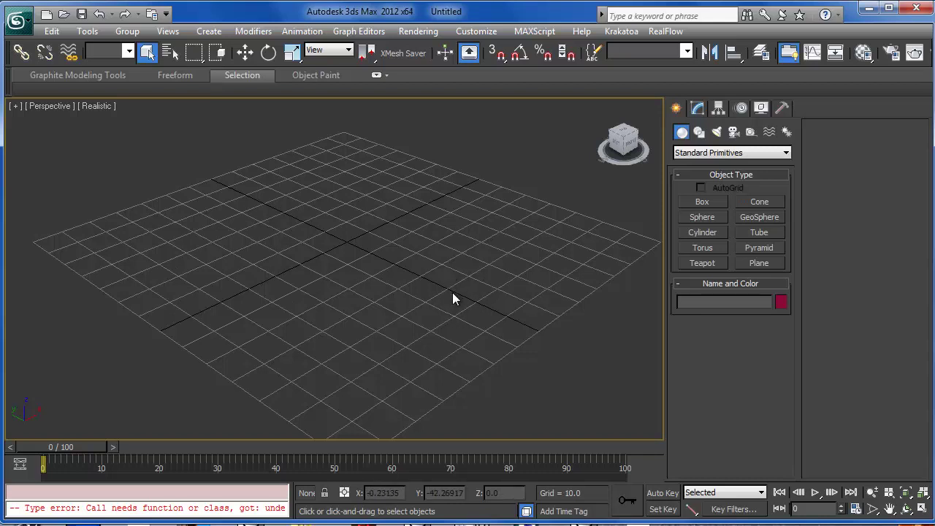
# - Open Particle View and create a Standard Flow particle system in it
pyautogui.press('6')
pyautogui.moveTo(152, 73); pyautogui.dragTo(337, 73)
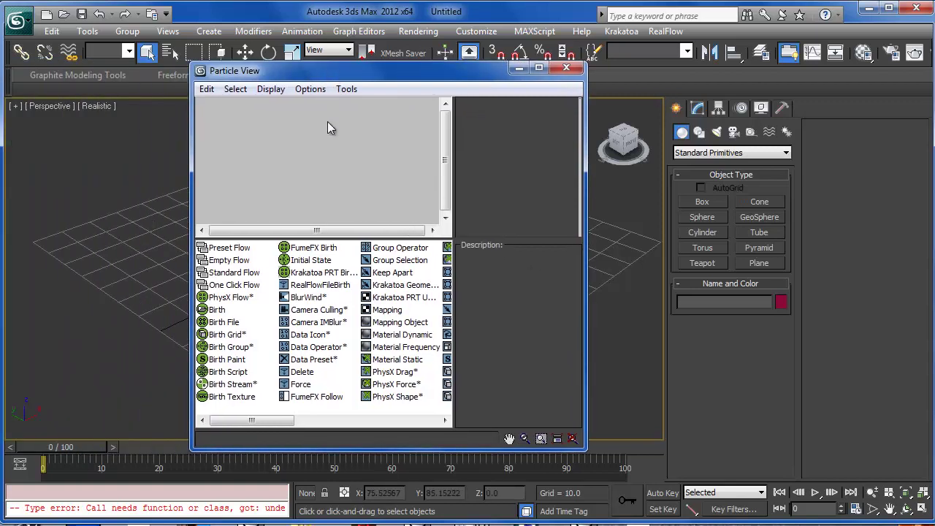
pyautogui.click(232, 275)
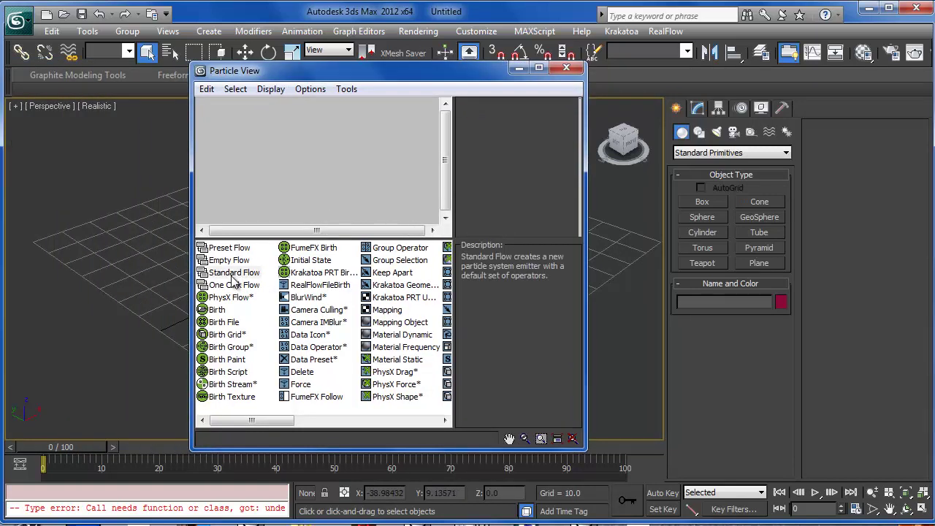
pyautogui.moveTo(232, 275); pyautogui.dragTo(253, 125)
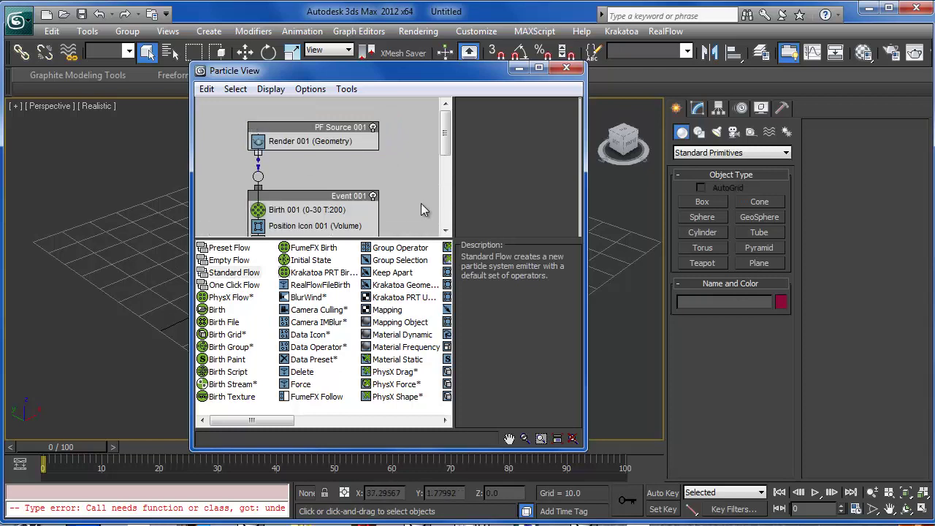
pyautogui.moveTo(436, 64); pyautogui.dragTo(431, 9)
# - Delete the Shape 001 and Rotation 001 operators from Event 001
pyautogui.click(286, 218)
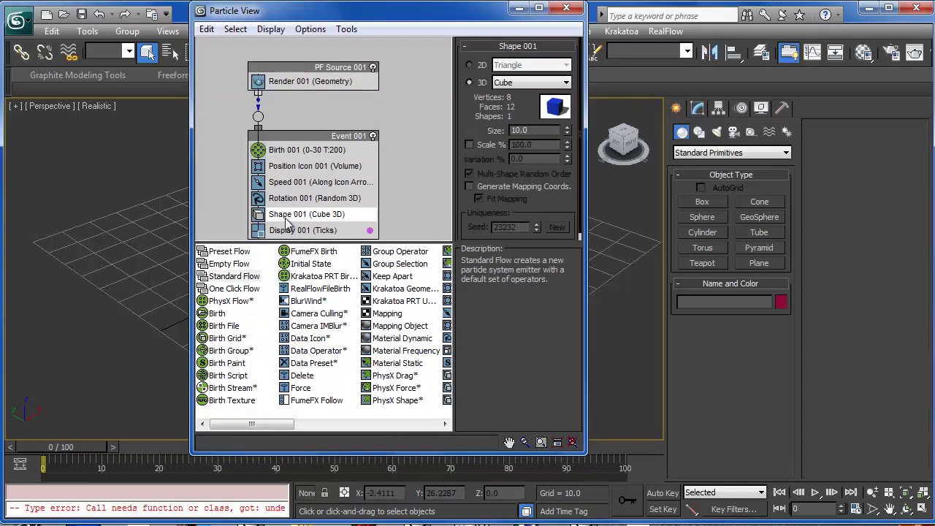
pyautogui.rightClick(287, 219)
pyautogui.click(319, 387)
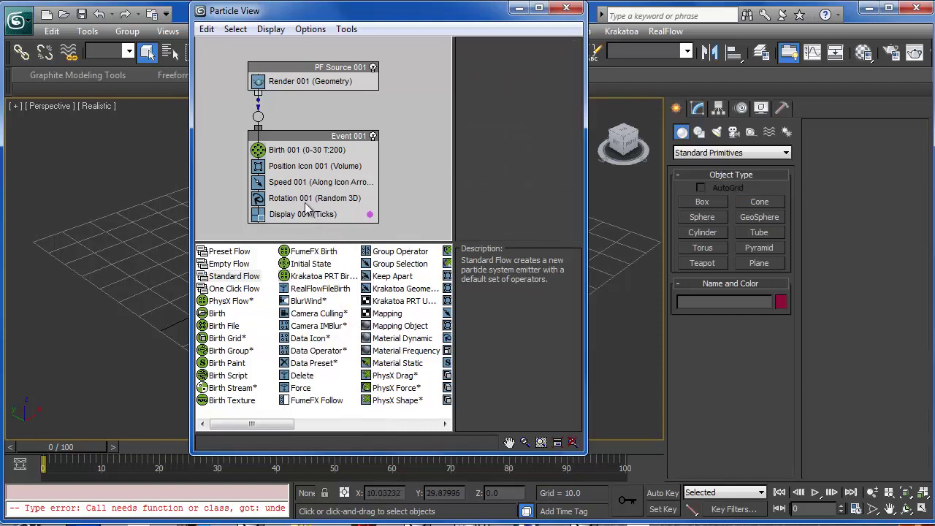
pyautogui.click(307, 202)
pyautogui.rightClick(296, 196)
pyautogui.click(354, 367)
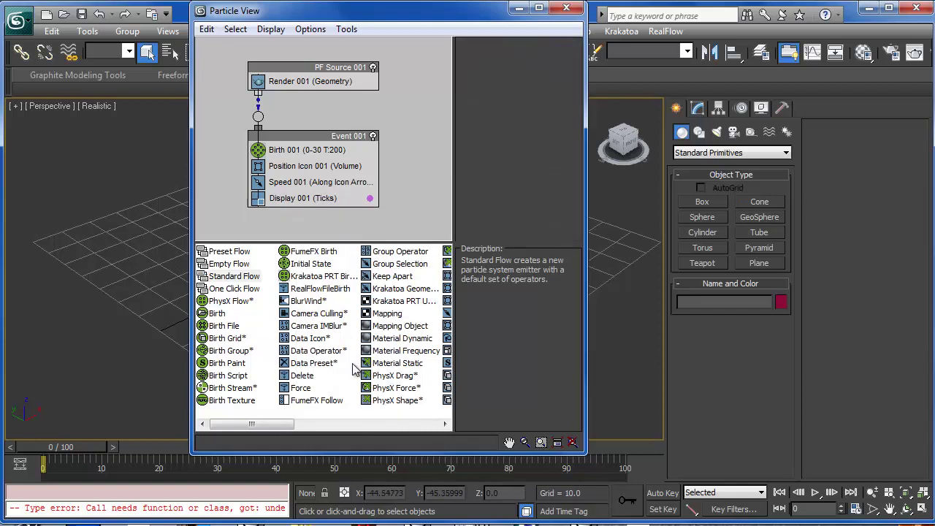
# - Replace the Position Icon operator in Event 001 with a Position Object operator
pyautogui.click(314, 182)
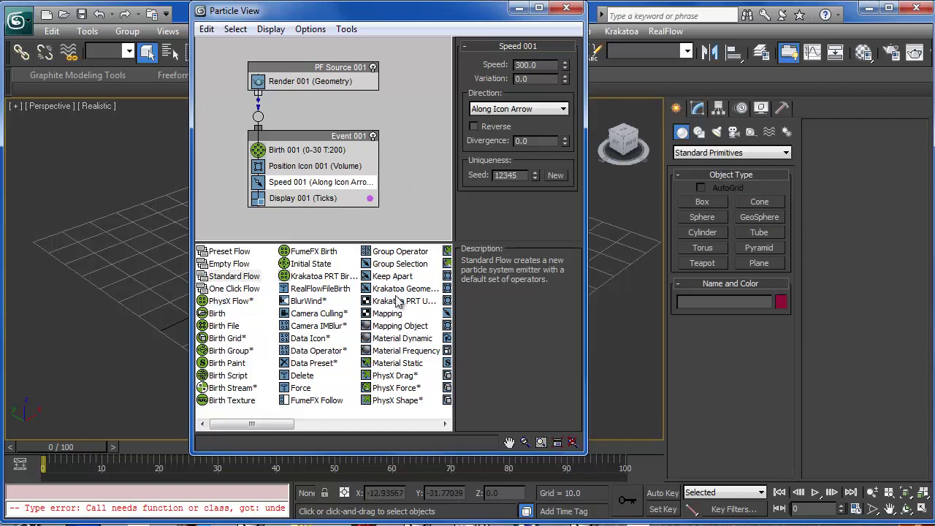
pyautogui.click(341, 361)
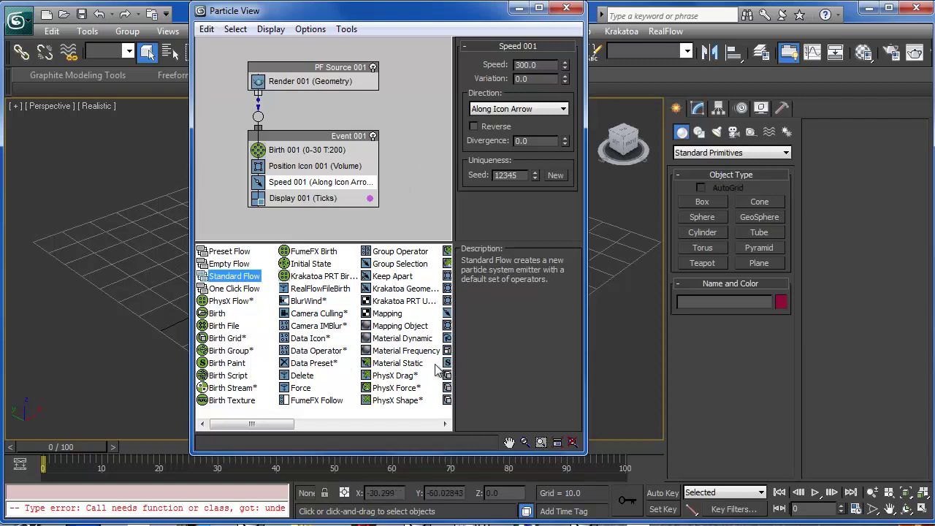
pyautogui.scroll(-2, 356, 350)
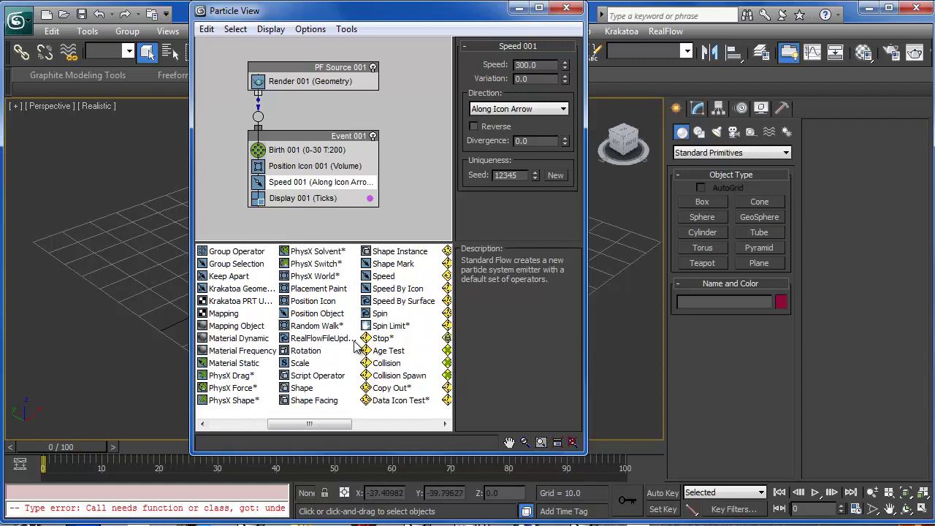
pyautogui.click(316, 316)
pyautogui.moveTo(316, 316); pyautogui.dragTo(315, 188)
pyautogui.moveTo(307, 174); pyautogui.dragTo(309, 170)
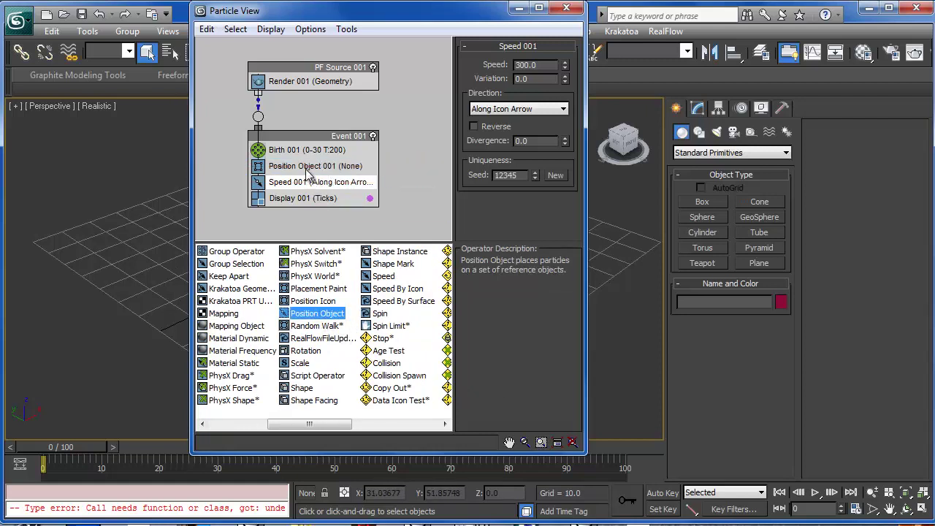
# - Draw a long, narrow plane on the grid beside the particle source icon in the Perspective view
pyautogui.click(759, 263)
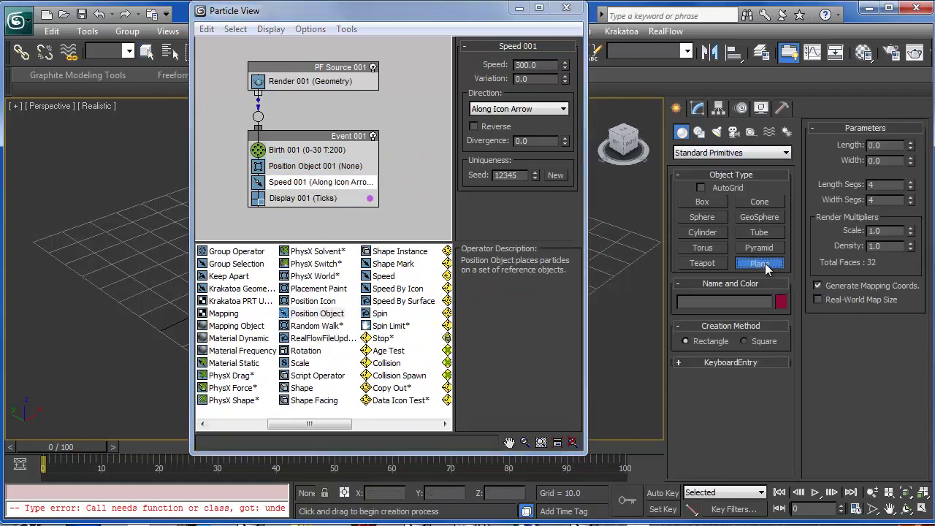
pyautogui.click(519, 9)
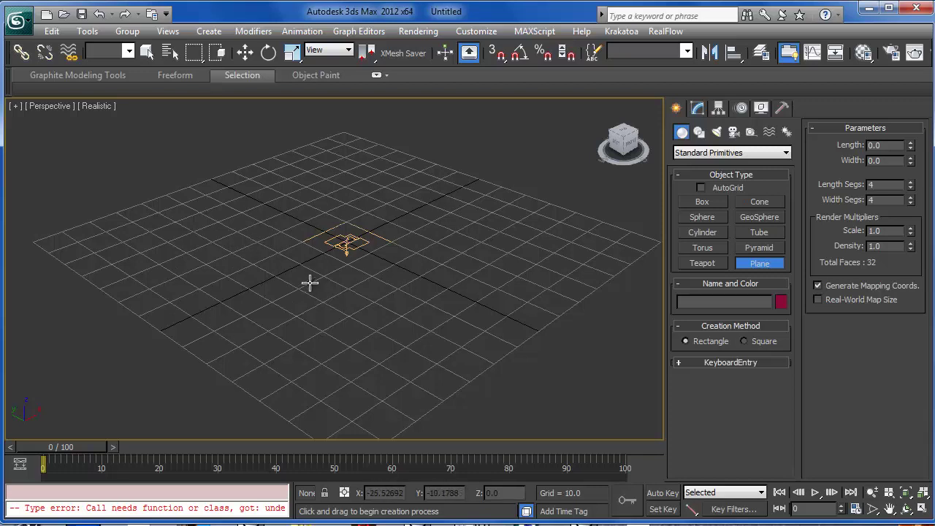
pyautogui.moveTo(303, 281); pyautogui.dragTo(323, 288, button='middle')
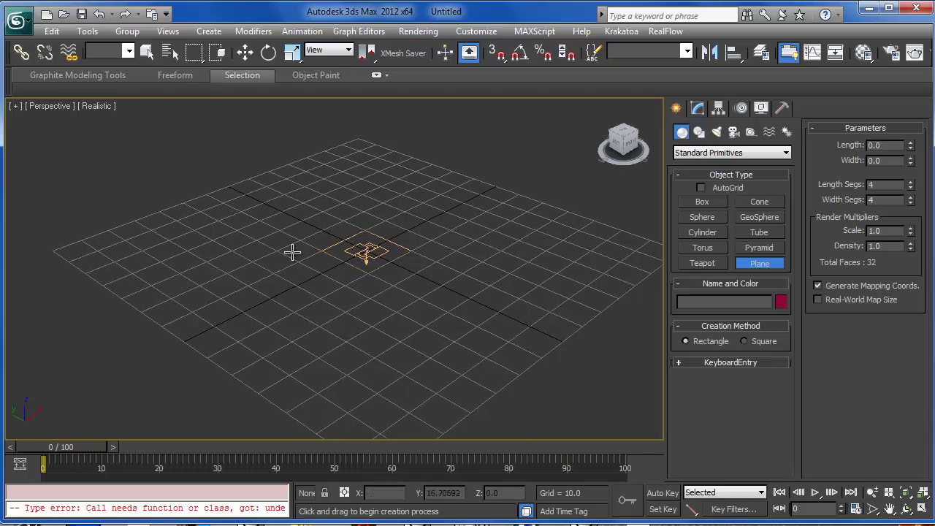
pyautogui.moveTo(273, 256); pyautogui.dragTo(414, 219)
pyautogui.rightClick(510, 278)
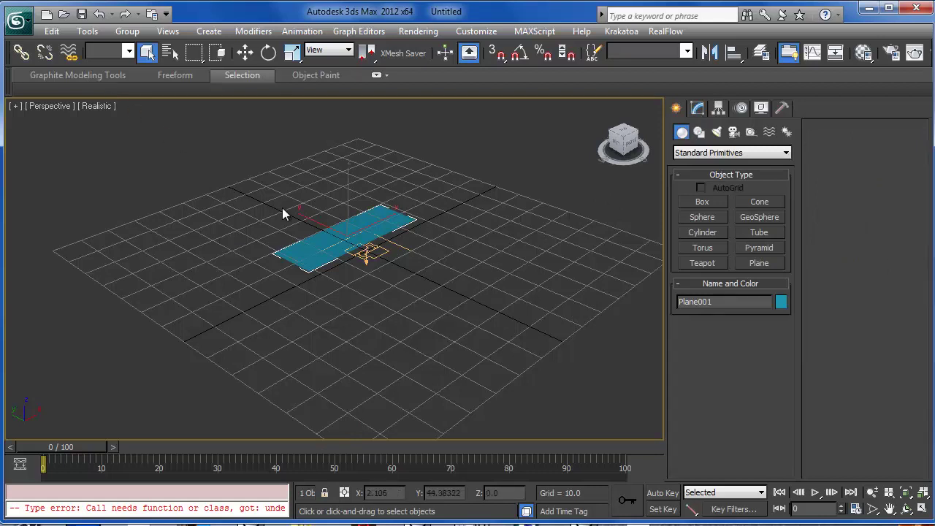
# - Add Plane001 as the emitter object of Position Object 001
pyautogui.press('6')
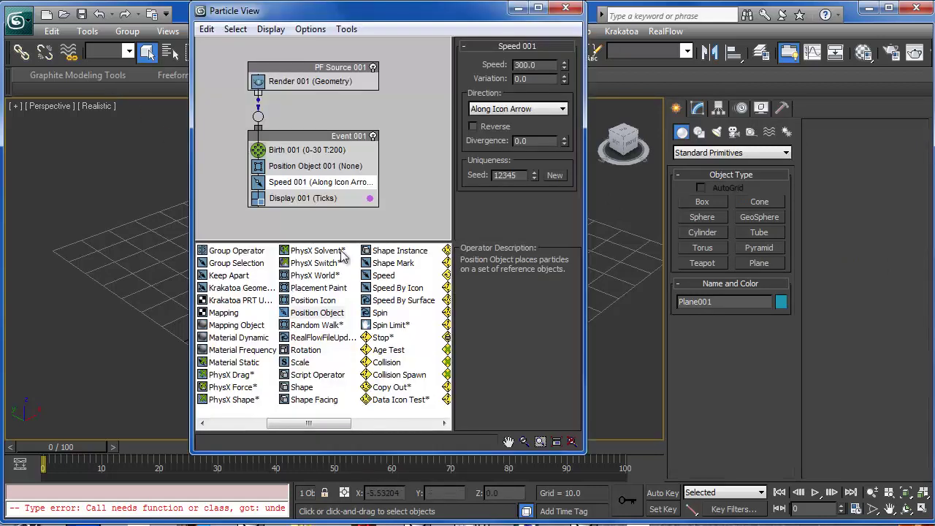
pyautogui.click(326, 168)
pyautogui.click(480, 200)
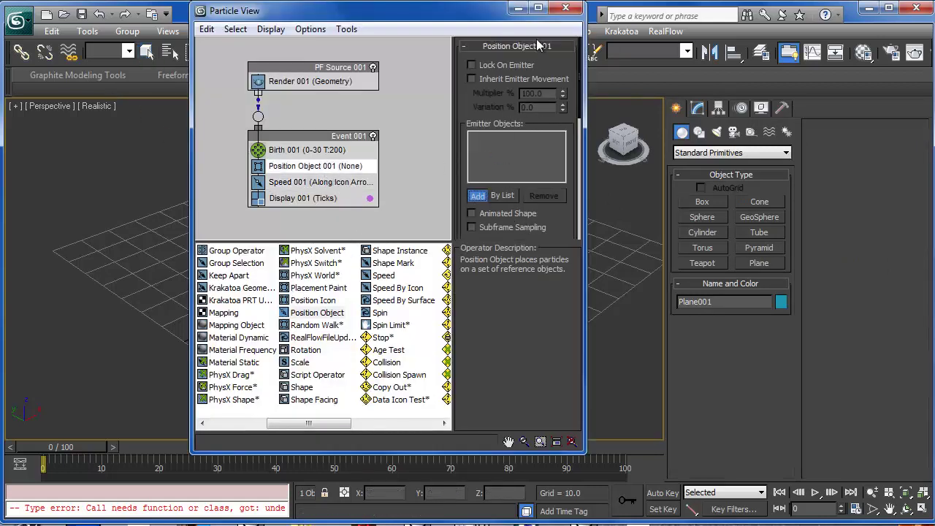
pyautogui.click(519, 9)
pyautogui.click(380, 222)
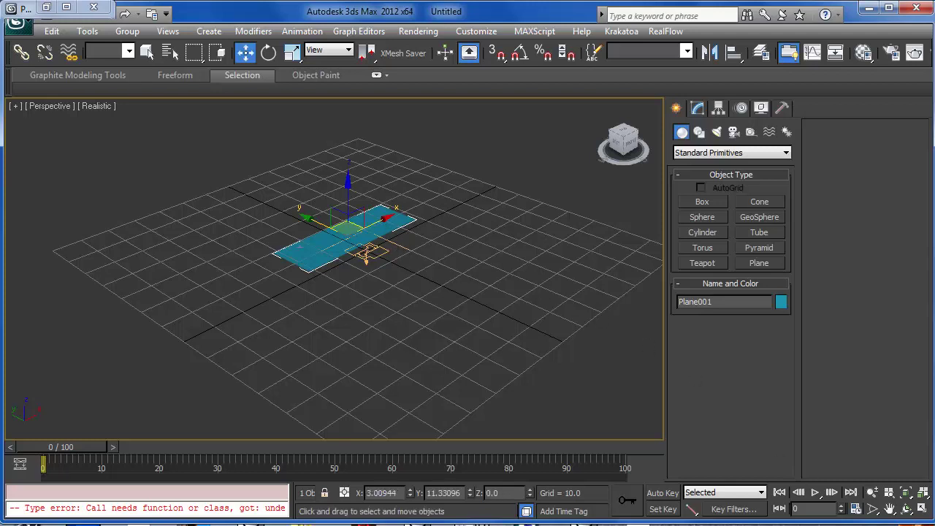
# - Enable Density By Material with Grayscale and Use Sub-Material for Position Object 001
pyautogui.press('6')
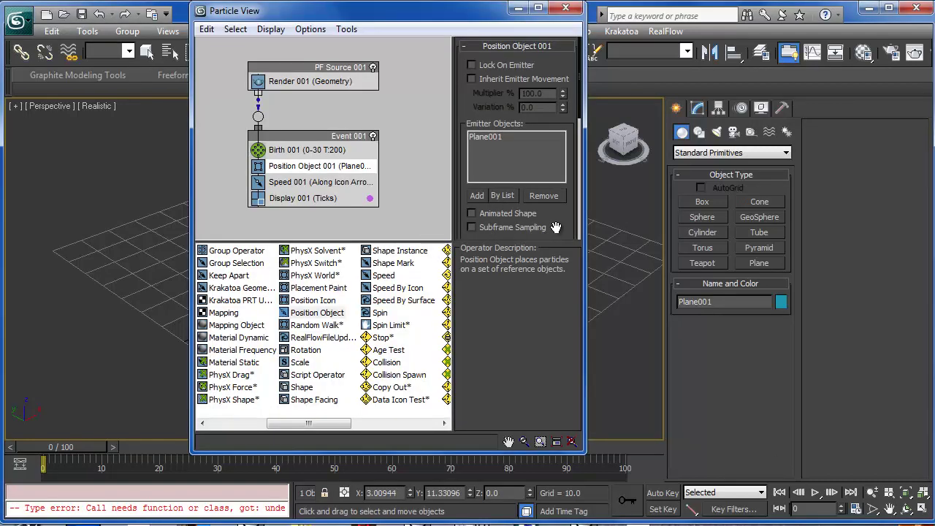
pyautogui.moveTo(555, 227); pyautogui.dragTo(562, 59)
pyautogui.click(493, 158)
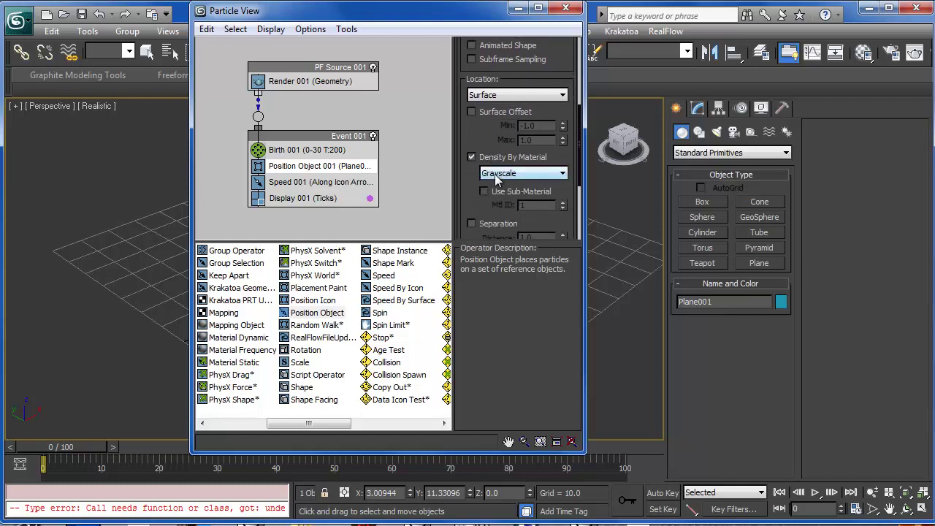
pyautogui.scroll(-2, 504, 183)
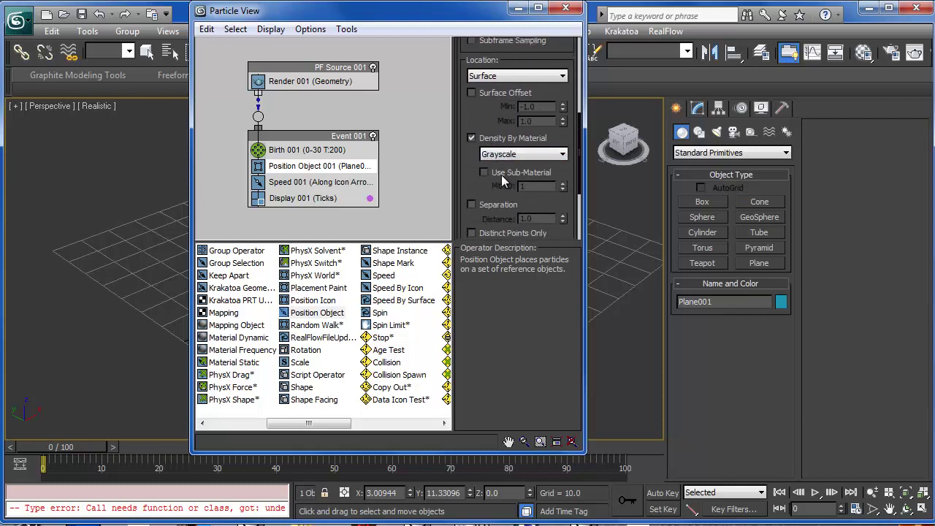
pyautogui.scroll(-1, 494, 182)
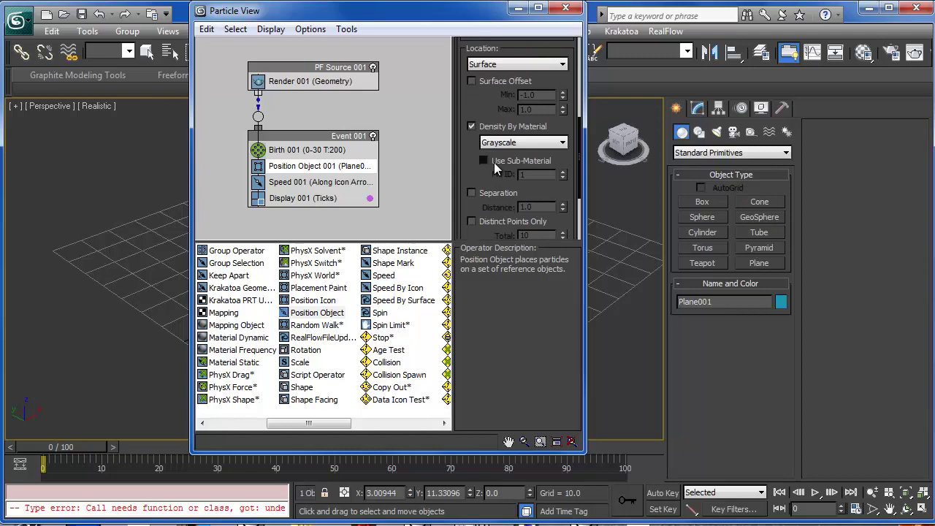
pyautogui.moveTo(474, 168)
pyautogui.mouseDown()
pyautogui.moveTo(478, 155)
pyautogui.moveTo(477, 165)
pyautogui.mouseUp()
pyautogui.moveTo(425, 18); pyautogui.dragTo(599, 63)
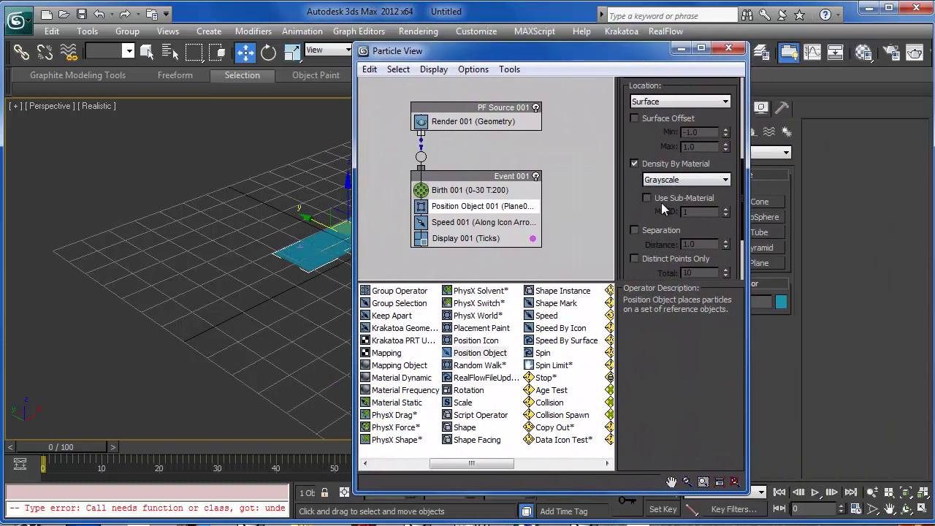
pyautogui.click(651, 199)
pyautogui.moveTo(664, 209); pyautogui.dragTo(661, 210)
# - Open the Material Editor and assign the 01 - Default material to the plane
pyautogui.press('m')
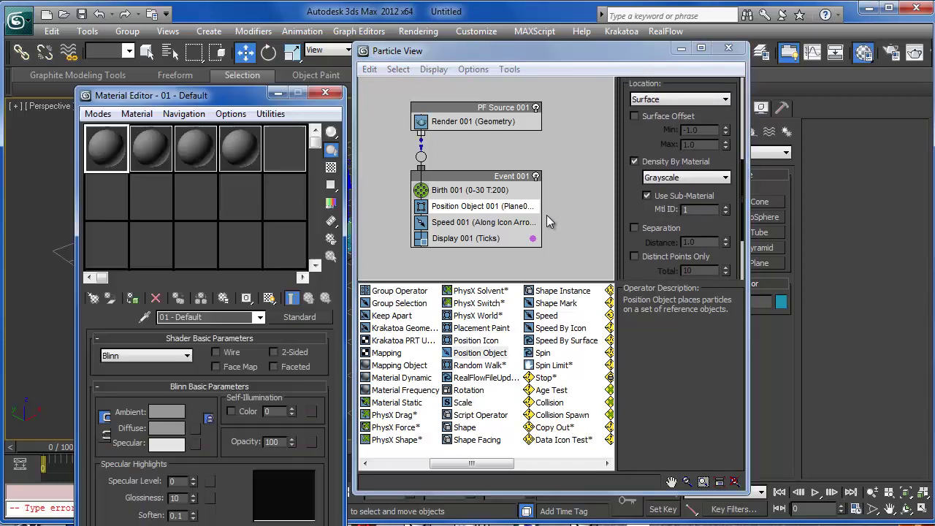
pyautogui.moveTo(191, 96); pyautogui.dragTo(539, 35)
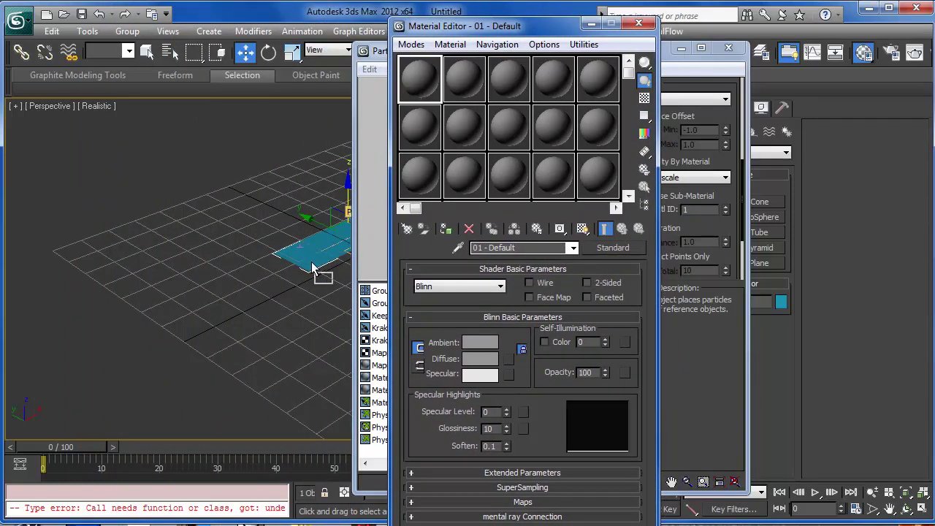
pyautogui.moveTo(316, 269); pyautogui.dragTo(317, 265)
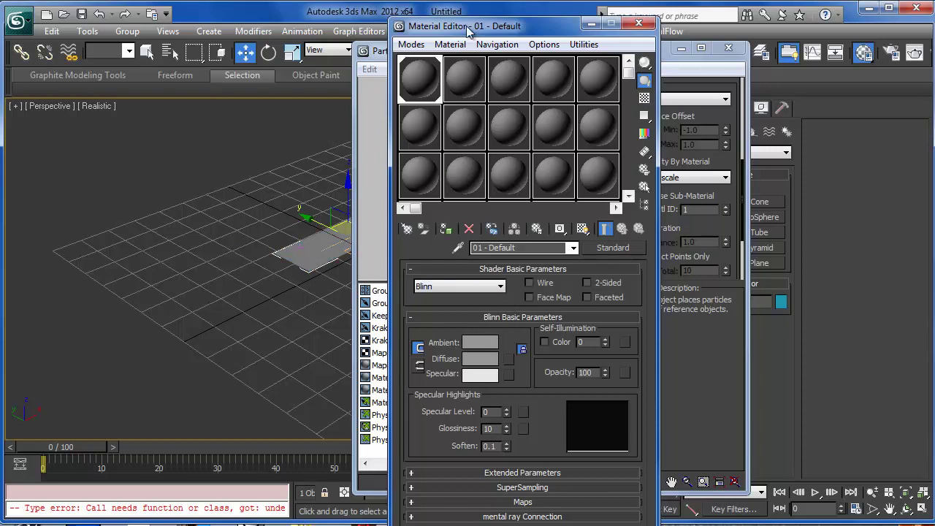
pyautogui.moveTo(471, 28); pyautogui.dragTo(219, 17)
# - Add a Noise map to the material's diffuse colour and set its coordinate source to Explicit Map Channel
pyautogui.click(257, 349)
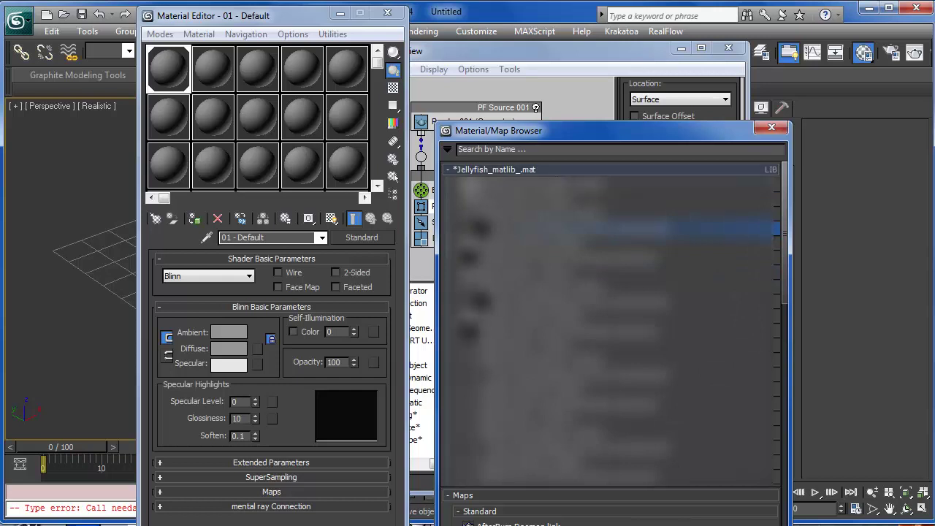
pyautogui.click(460, 168)
pyautogui.rightClick(575, 173)
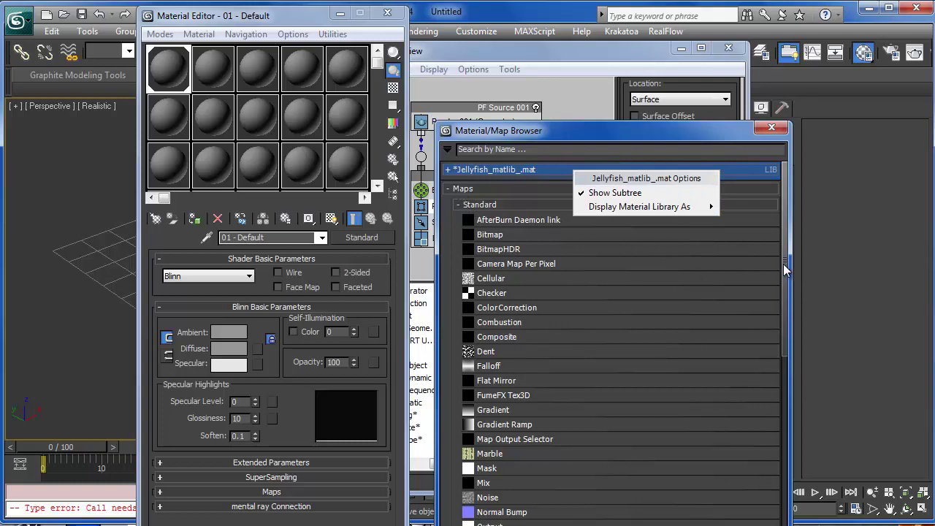
pyautogui.moveTo(784, 270); pyautogui.dragTo(785, 324)
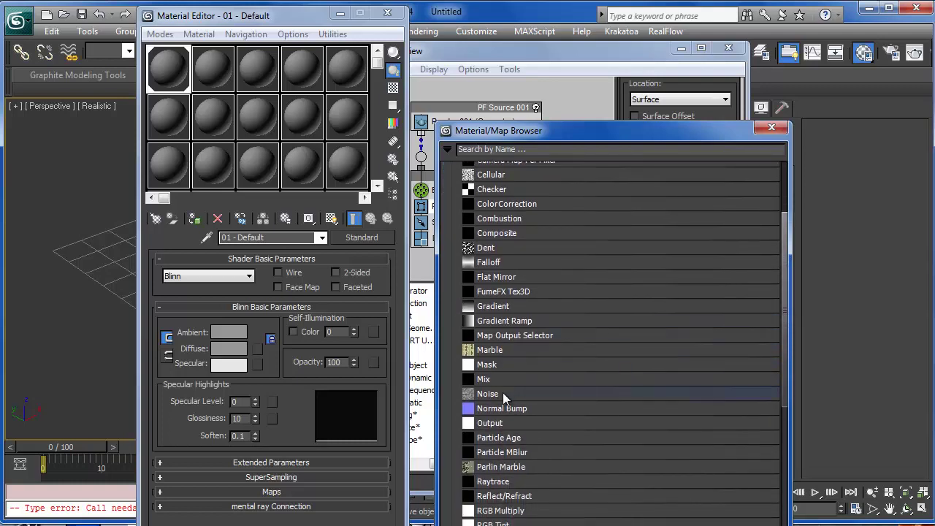
pyautogui.doubleClick(503, 393)
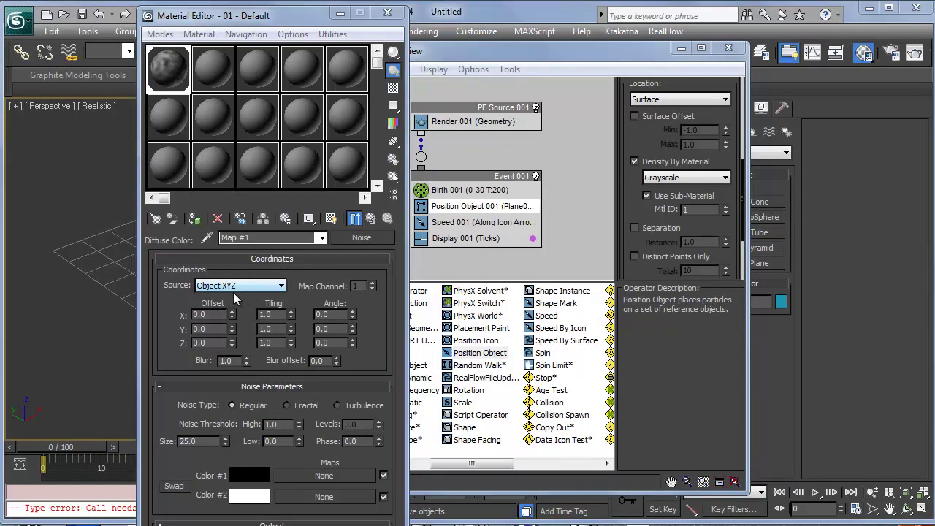
pyautogui.click(218, 285)
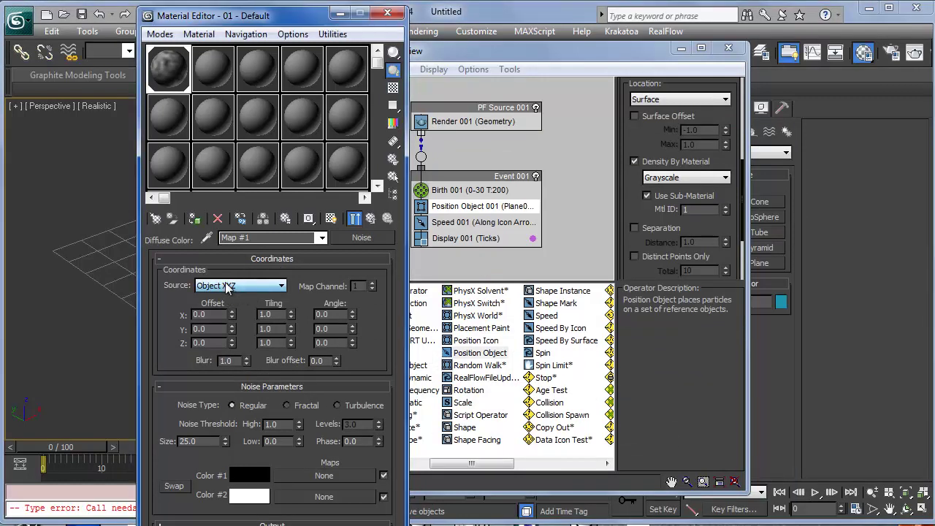
pyautogui.click(235, 319)
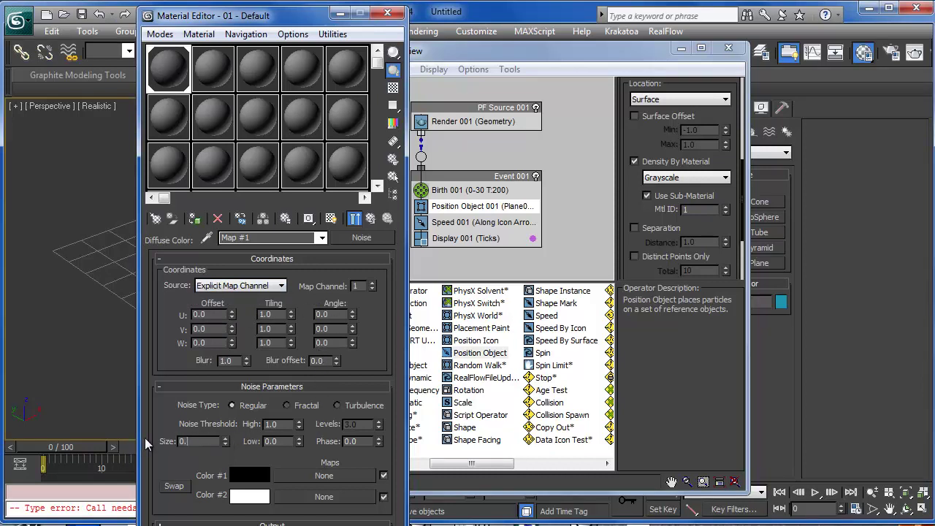
# - Set the Noise map's size to 0.05, low threshold to 0.6 and high threshold to 0.65, with Show End Result off
pyautogui.press('Return')
pyautogui.click(355, 220)
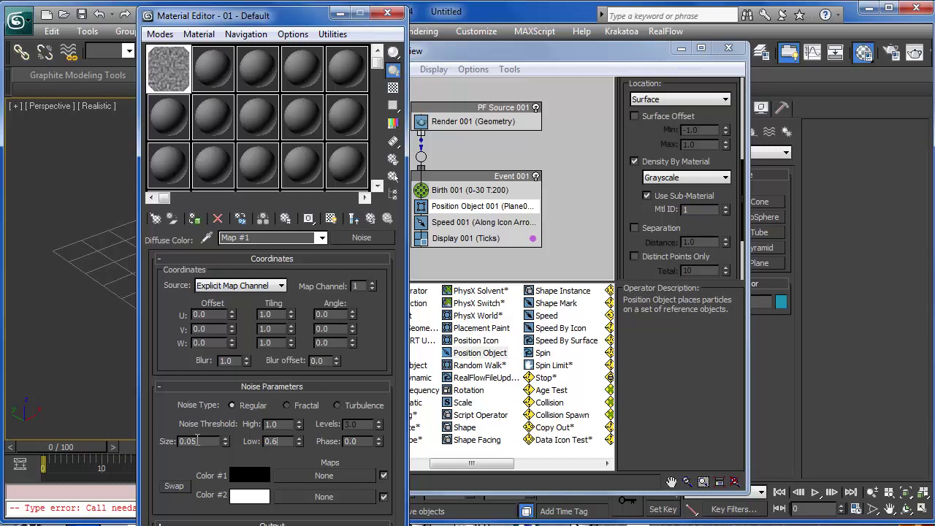
pyautogui.press('Return')
pyautogui.hotkey('shift', 'Tab')
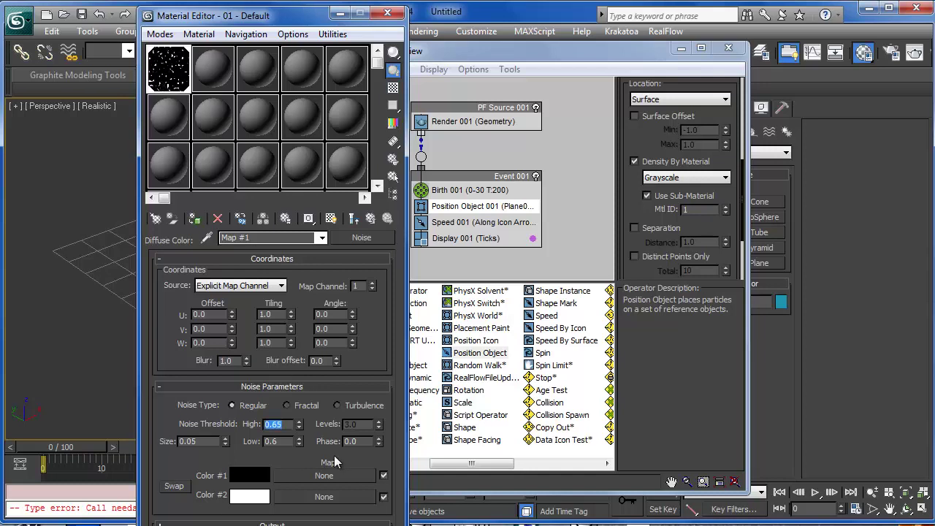
pyautogui.click(265, 287)
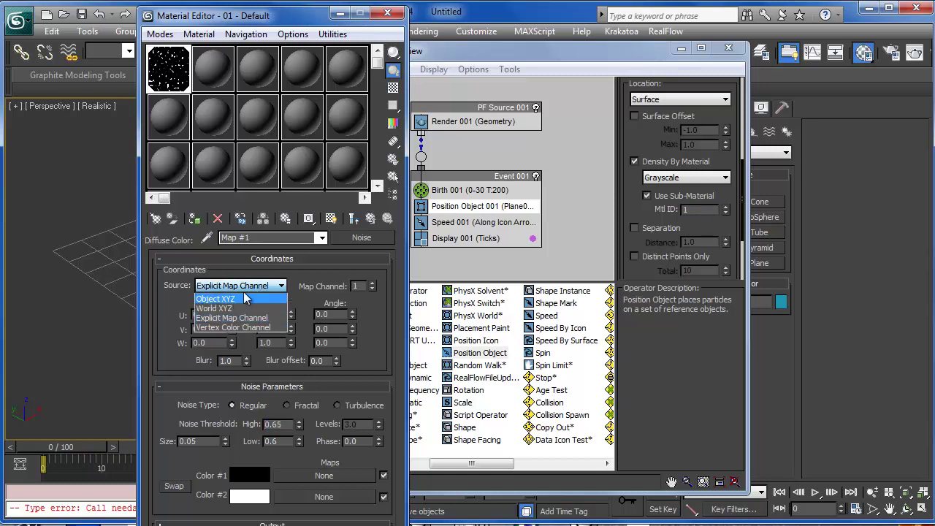
pyautogui.click(169, 319)
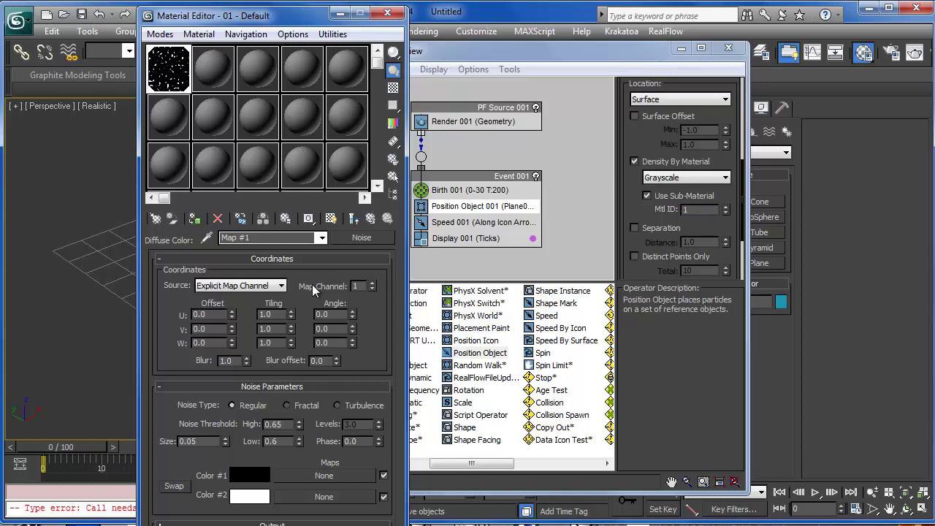
pyautogui.click(281, 286)
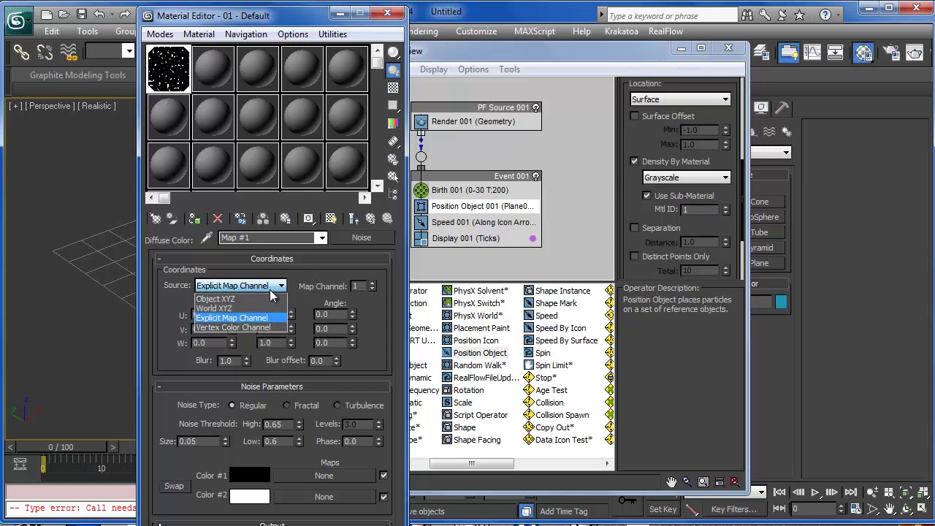
pyautogui.click(270, 290)
pyautogui.click(272, 290)
pyautogui.click(309, 290)
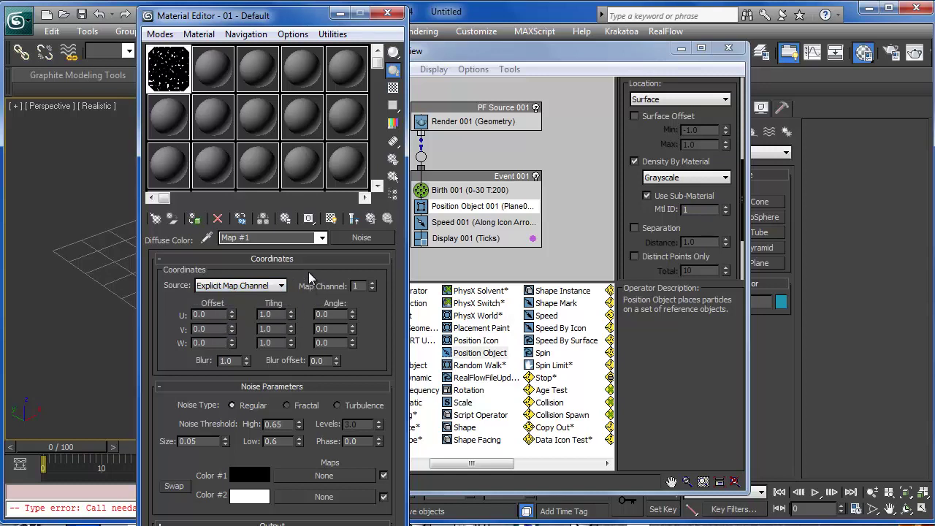
# - Minimise the Material Editor and set Birth 001 to an emit stop of 0 and an amount of 100
pyautogui.moveTo(238, 21); pyautogui.dragTo(231, 15)
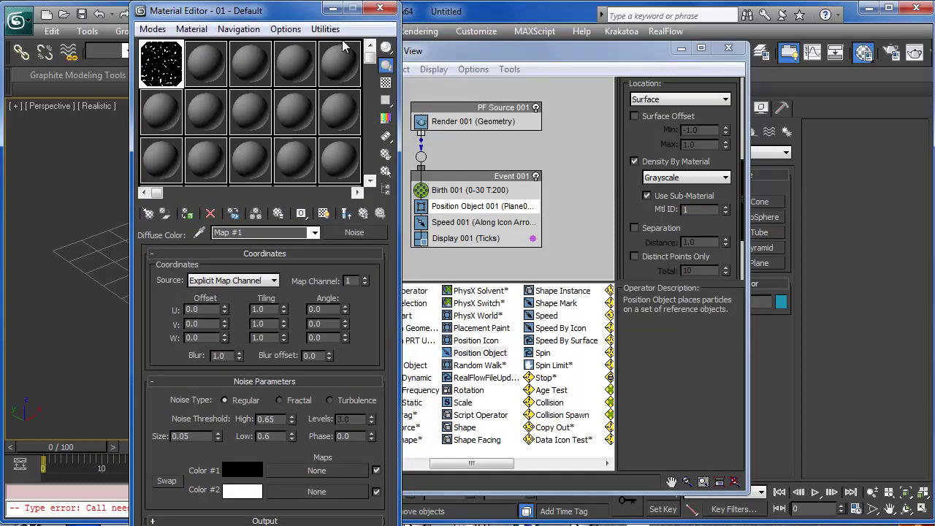
pyautogui.click(333, 8)
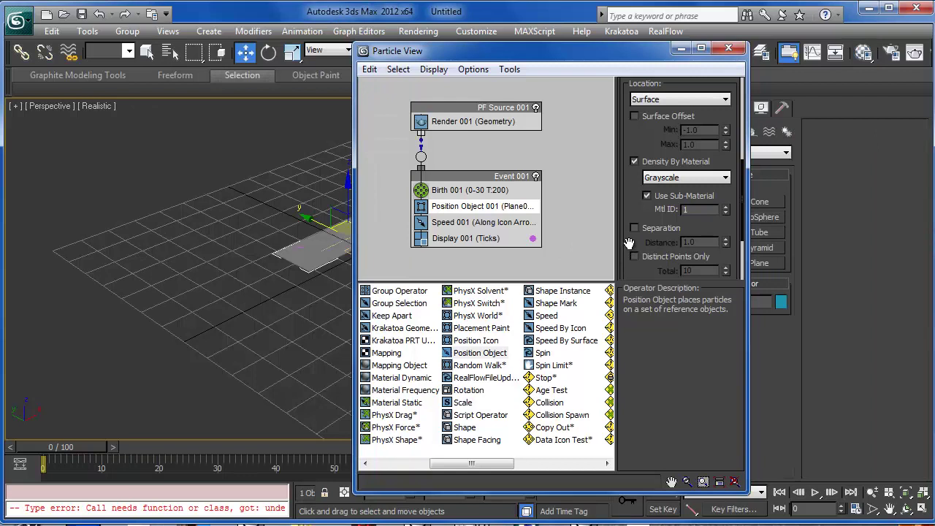
pyautogui.click(485, 189)
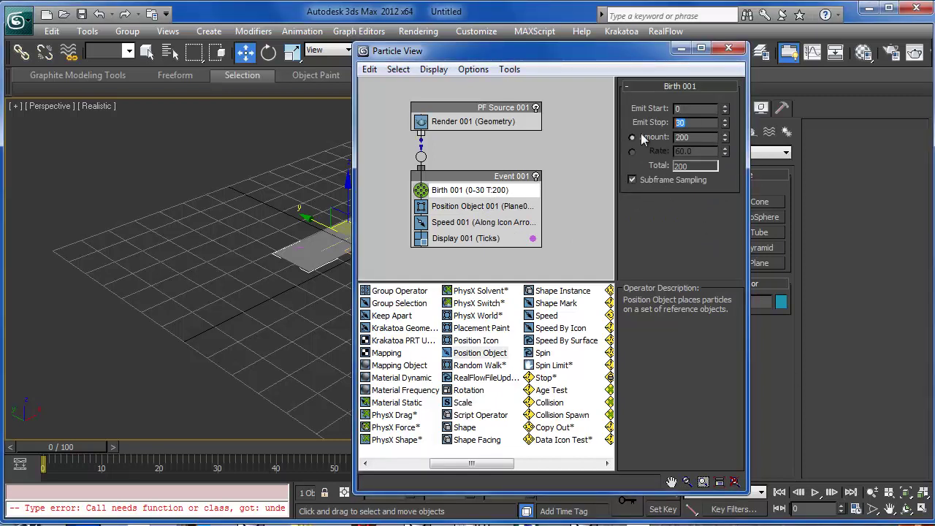
pyautogui.moveTo(697, 137); pyautogui.dragTo(635, 143)
pyautogui.write('100')
pyautogui.press('Return')
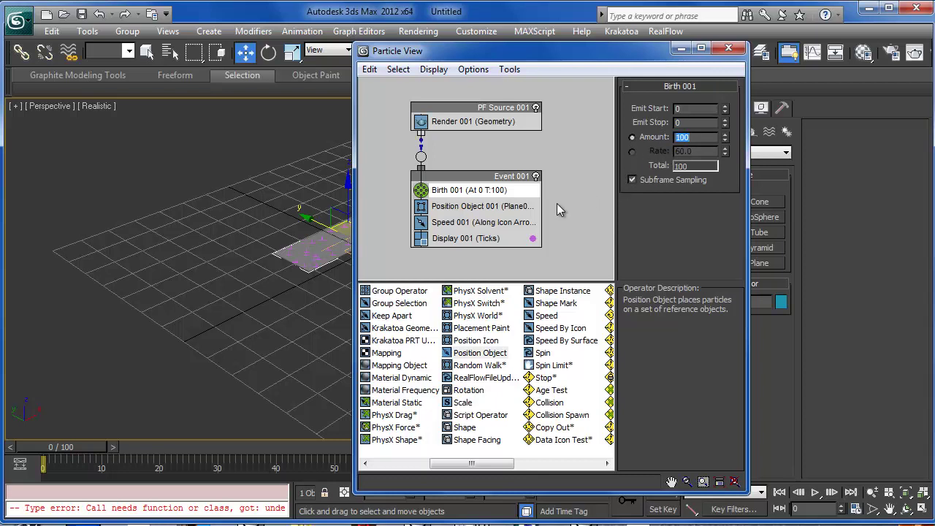
# - Show the 01 - Default material's noise map on the plane in the viewport, leaving the Material Editor minimised
pyautogui.moveTo(44, 457)
pyautogui.mouseDown()
pyautogui.moveTo(67, 458)
pyautogui.moveTo(43, 457)
pyautogui.mouseUp()
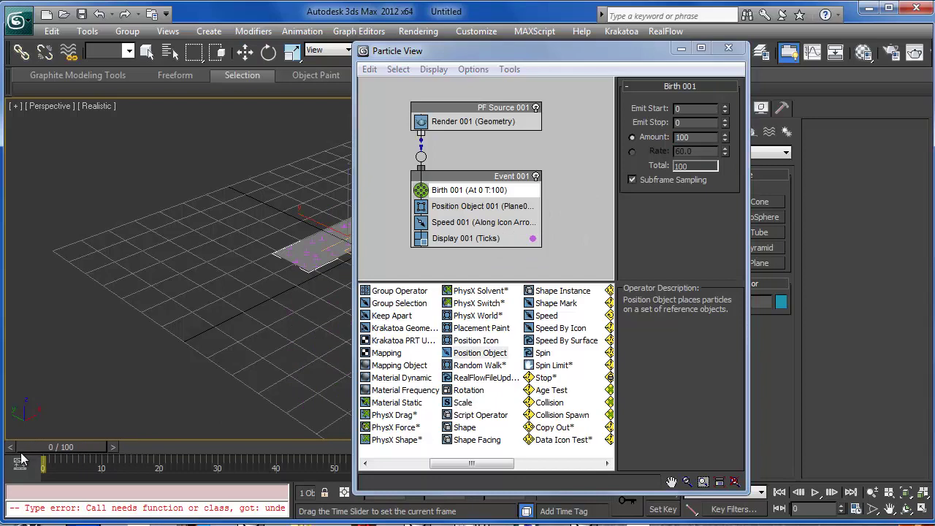
pyautogui.press('w')
pyautogui.scroll(8, 232, 308)
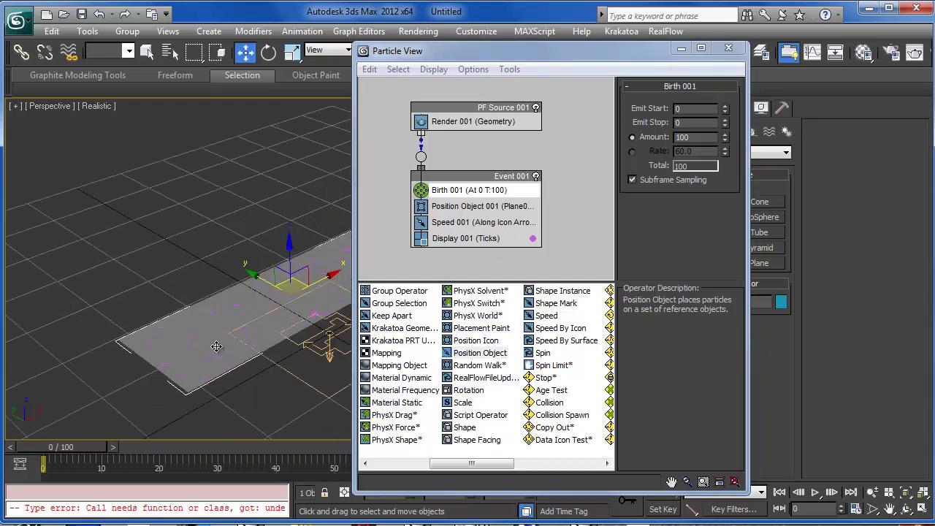
pyautogui.moveTo(250, 339)
pyautogui.keyDown('alt'); pyautogui.mouseDown(button='middle')
pyautogui.moveTo(227, 399)
pyautogui.moveTo(257, 315)
pyautogui.moveTo(234, 334)
pyautogui.moveTo(246, 384)
pyautogui.moveTo(271, 357)
pyautogui.moveTo(263, 350)
pyautogui.mouseUp(button='middle'); pyautogui.keyUp('alt')
pyautogui.scroll(-3, 257, 315)
pyautogui.moveTo(68, 451); pyautogui.dragTo(40, 452)
pyautogui.keyDown('alt'); pyautogui.moveTo(202, 369); pyautogui.dragTo(210, 355, button='middle'); pyautogui.keyUp('alt')
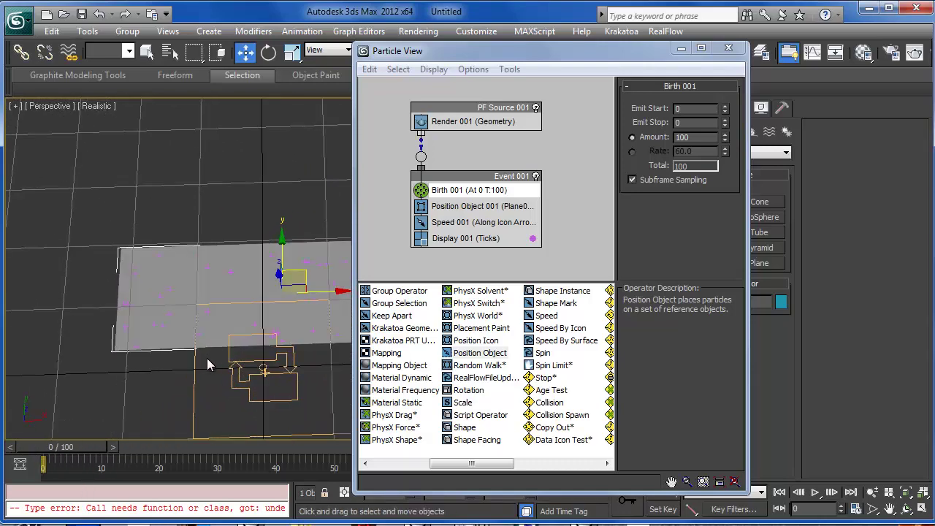
pyautogui.press('m')
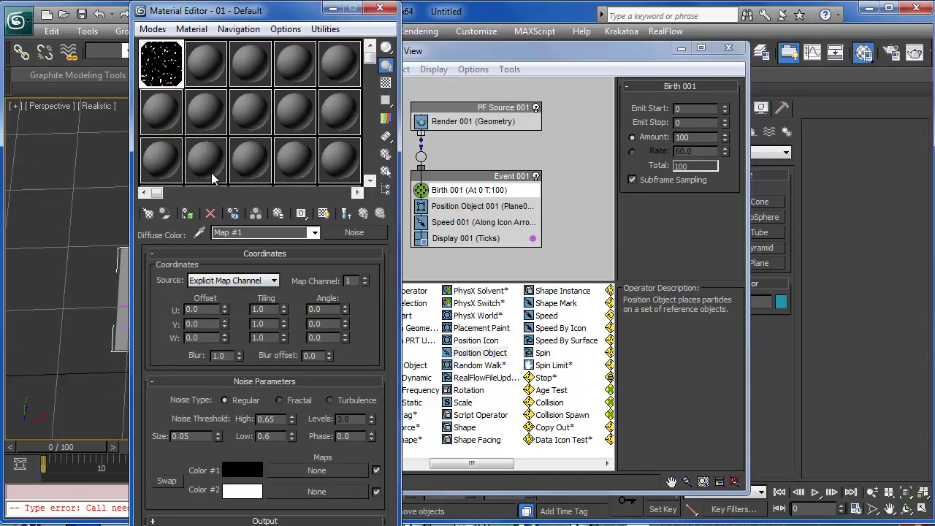
pyautogui.click(363, 213)
pyautogui.click(324, 213)
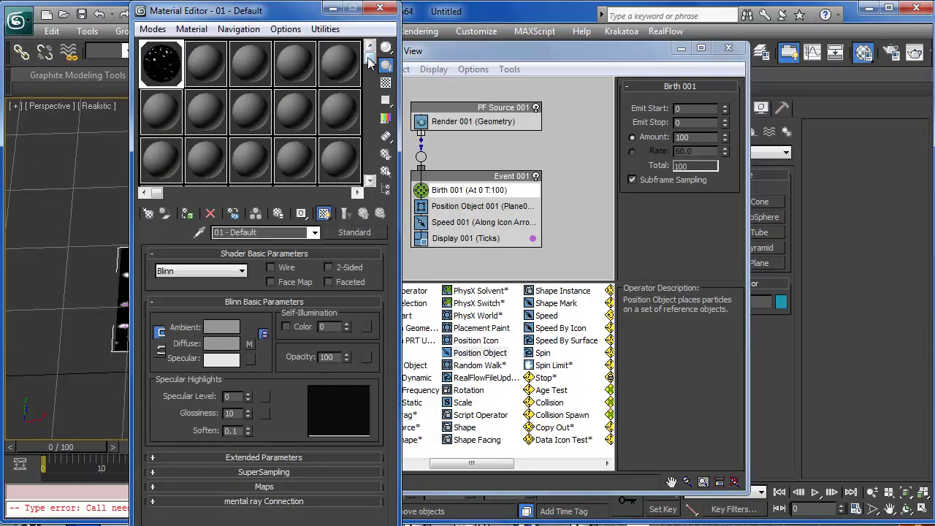
pyautogui.click(334, 9)
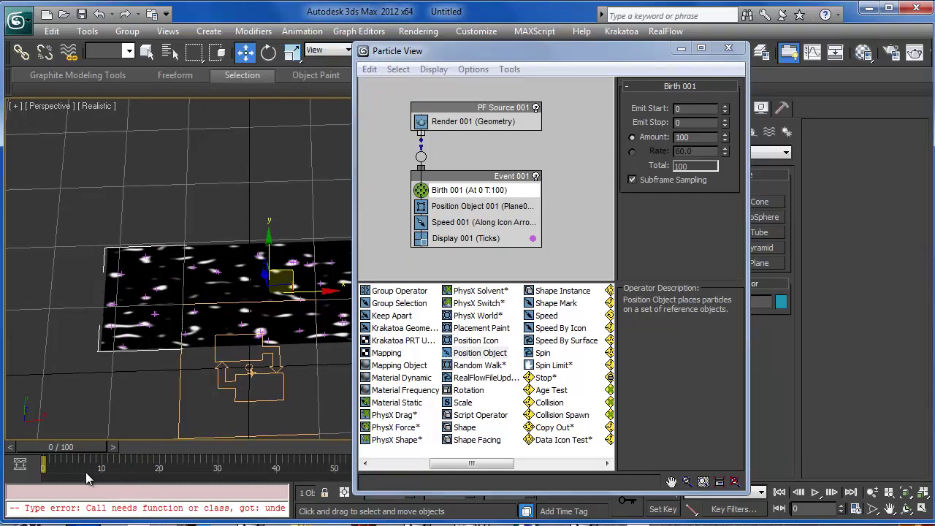
# - Try a Birth 001 amount of 1000 and examine how the particles follow the noise pattern across the plane
pyautogui.click(698, 137)
pyautogui.write('0')
pyautogui.press('Return')
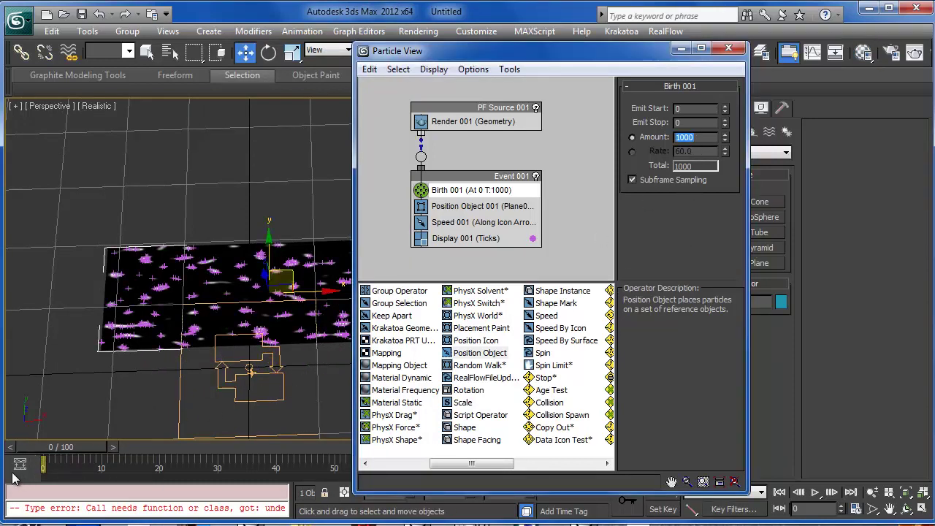
pyautogui.moveTo(42, 452)
pyautogui.mouseDown()
pyautogui.moveTo(62, 451)
pyautogui.moveTo(38, 450)
pyautogui.mouseUp()
pyautogui.press('w')
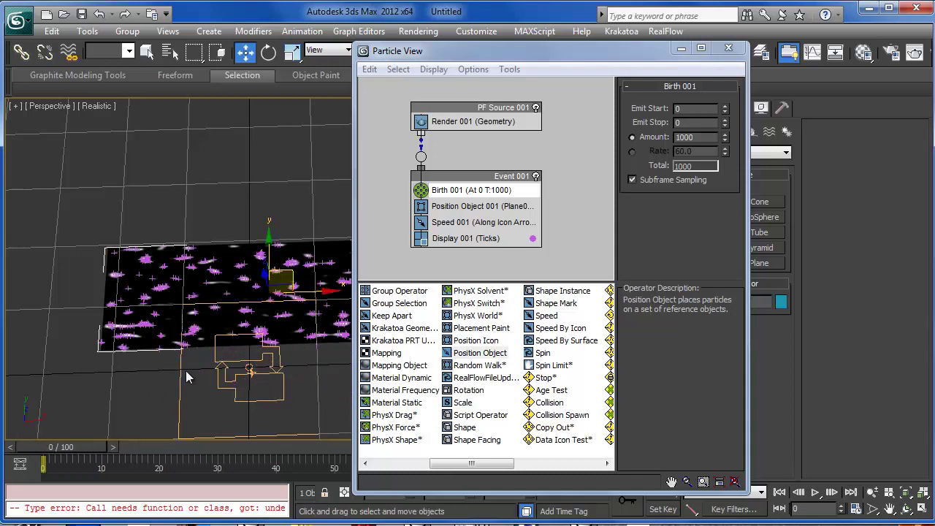
pyautogui.moveTo(322, 355); pyautogui.dragTo(212, 365, button='middle')
pyautogui.moveTo(258, 332); pyautogui.dragTo(203, 375, button='middle')
pyautogui.moveTo(228, 340); pyautogui.dragTo(133, 354, button='middle')
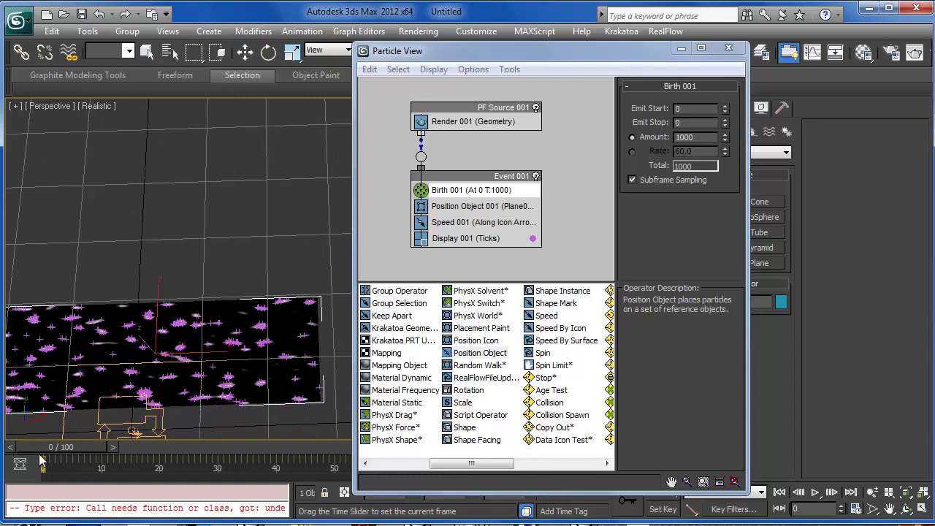
# - Set the amount of Birth 001 back to 100
pyautogui.doubleClick(690, 138)
pyautogui.write('1')
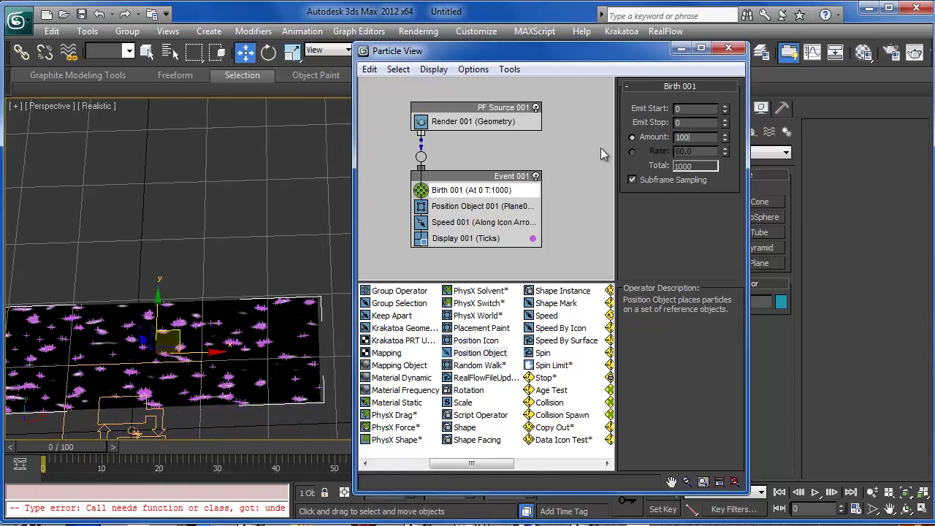
pyautogui.press('Return')
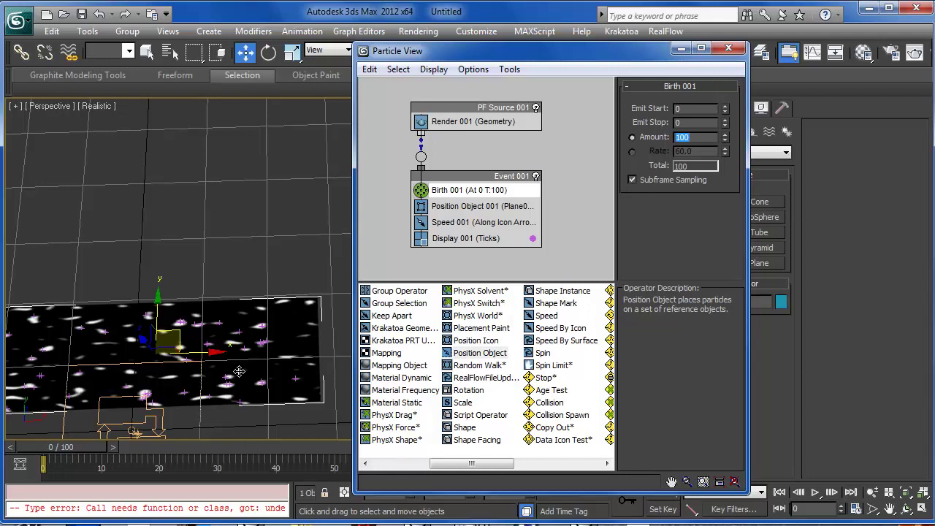
# - Replace the Speed 001 operator in Event 001 with a Speed By Icon operator
pyautogui.keyDown('alt'); pyautogui.moveTo(239, 371); pyautogui.dragTo(167, 345, button='middle'); pyautogui.keyUp('alt')
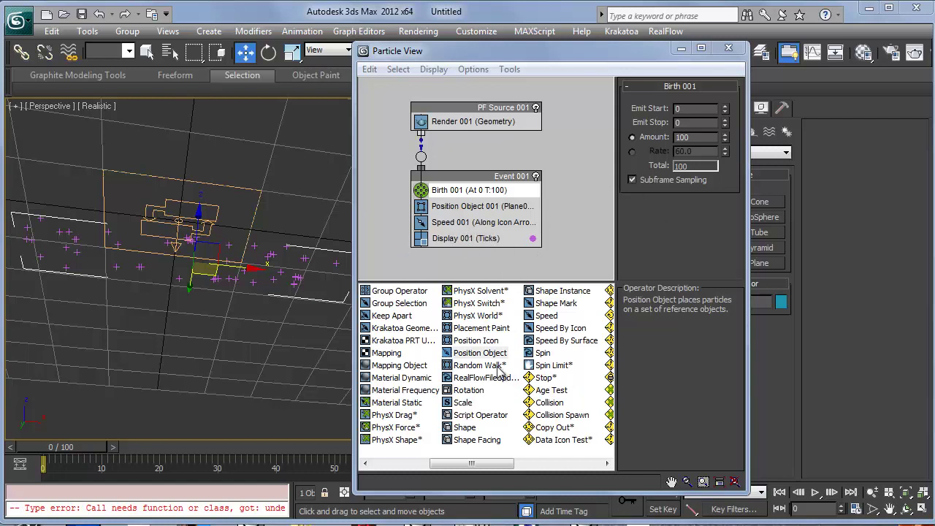
pyautogui.click(561, 330)
pyautogui.moveTo(561, 333); pyautogui.dragTo(562, 222)
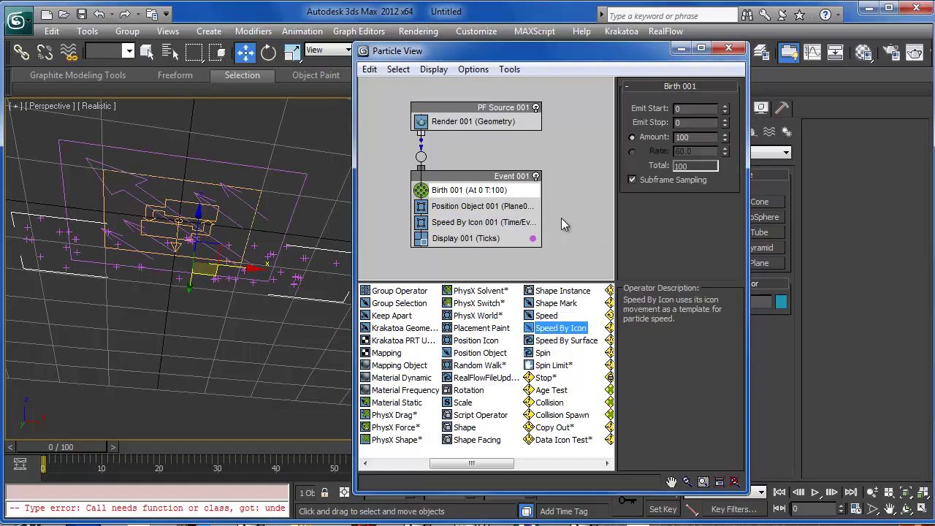
pyautogui.keyDown('alt'); pyautogui.moveTo(234, 301); pyautogui.dragTo(224, 310, button='middle'); pyautogui.keyUp('alt')
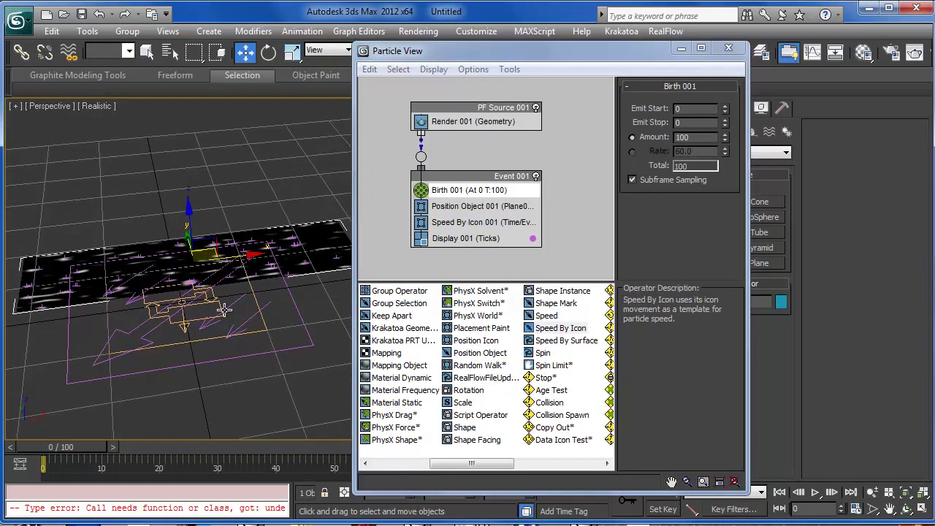
# - Minimise Particle View and start the Line spline tool with its drag type set to Corner
pyautogui.click(681, 48)
pyautogui.click(700, 131)
pyautogui.click(703, 213)
pyautogui.scroll(-3, 398, 366)
pyautogui.moveTo(397, 365); pyautogui.dragTo(434, 333, button='middle')
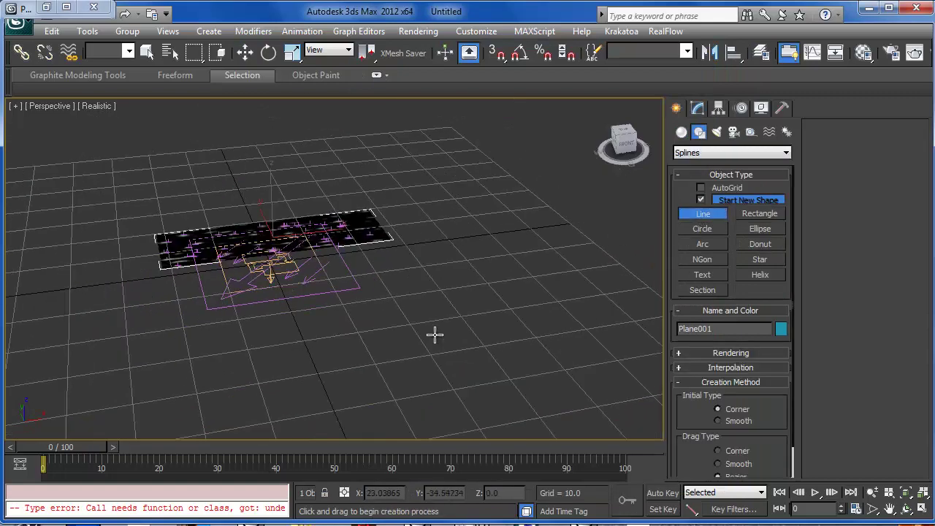
pyautogui.moveTo(684, 442); pyautogui.dragTo(694, 383)
pyautogui.scroll(-4, 440, 328)
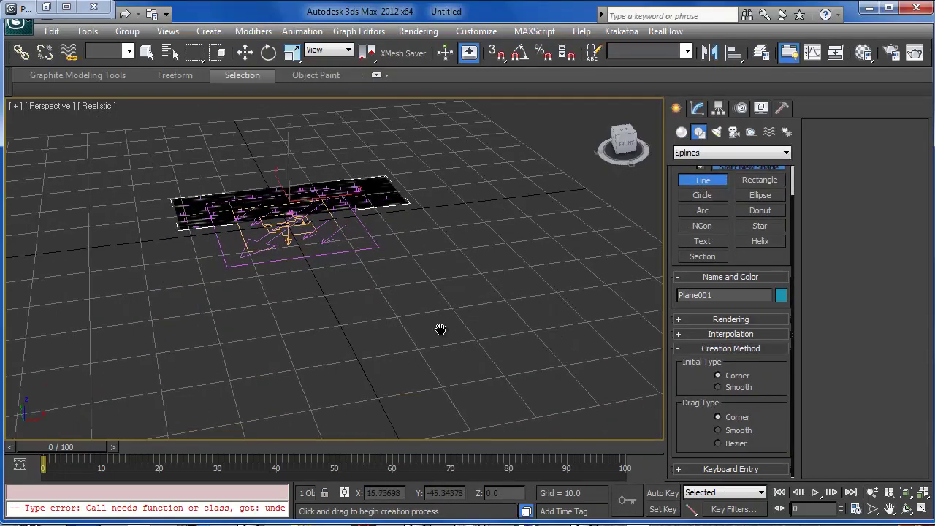
# - Draw an open, stepped line of five straight right-angled segments on the ground in front of the plane
pyautogui.keyDown('alt'); pyautogui.moveTo(392, 309); pyautogui.dragTo(213, 330, button='middle'); pyautogui.keyUp('alt')
pyautogui.click(210, 333)
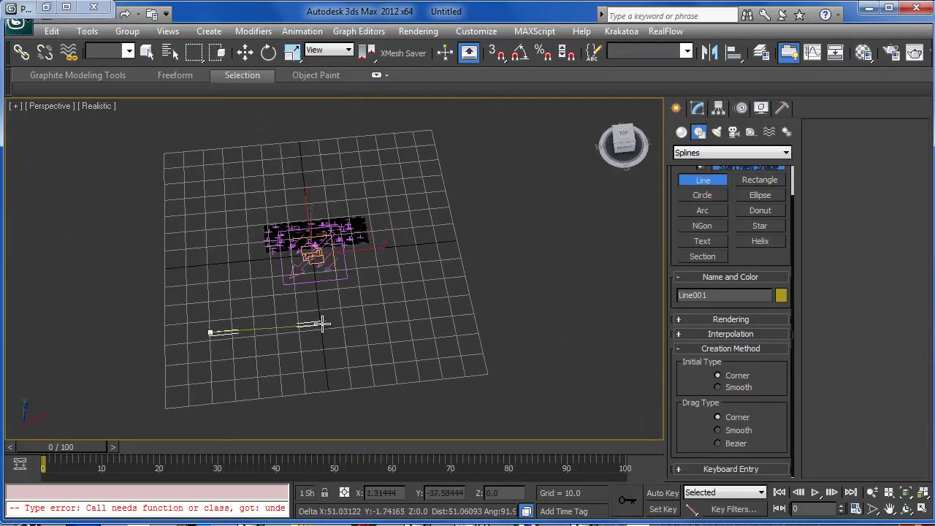
pyautogui.click(351, 319)
pyautogui.click(364, 415)
pyautogui.click(459, 404)
pyautogui.click(541, 395)
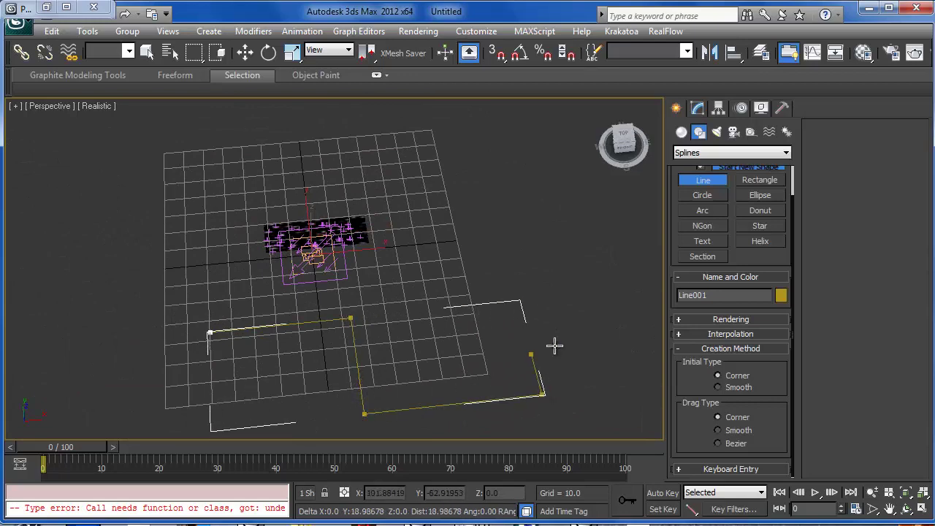
pyautogui.click(519, 307)
pyautogui.click(660, 294)
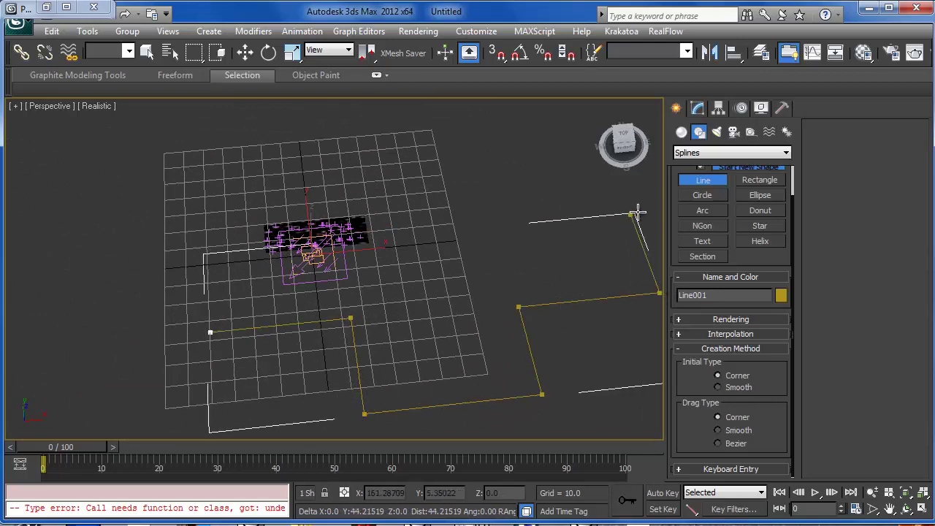
pyautogui.rightClick(623, 162)
# - Attach the Speed By Icon 001 helper to the stepped line with a Path Constraint and move its end key to frame 30
pyautogui.moveTo(508, 330)
pyautogui.keyDown('alt'); pyautogui.mouseDown(button='middle')
pyautogui.moveTo(505, 260)
pyautogui.moveTo(509, 347)
pyautogui.mouseUp(button='middle'); pyautogui.keyUp('alt')
pyautogui.moveTo(412, 254); pyautogui.dragTo(367, 296, button='middle')
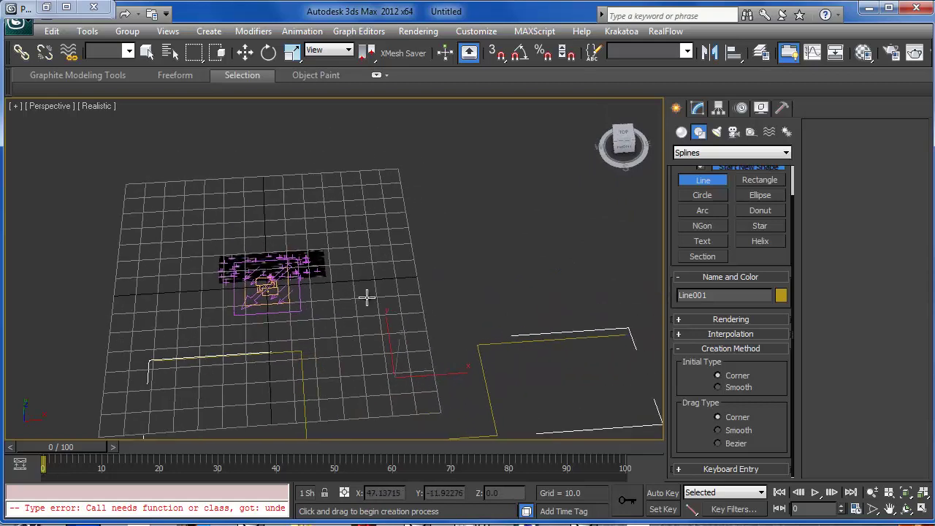
pyautogui.press('w')
pyautogui.moveTo(420, 252); pyautogui.dragTo(444, 162, button='middle')
pyautogui.keyDown('alt'); pyautogui.moveTo(409, 212); pyautogui.dragTo(368, 263, button='middle'); pyautogui.keyUp('alt')
pyautogui.moveTo(369, 263); pyautogui.dragTo(382, 300, button='middle')
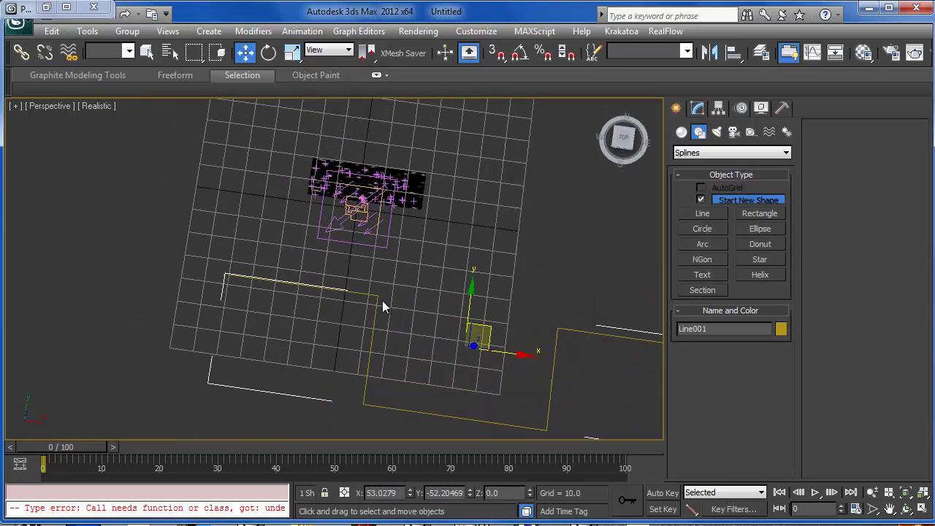
pyautogui.click(383, 250)
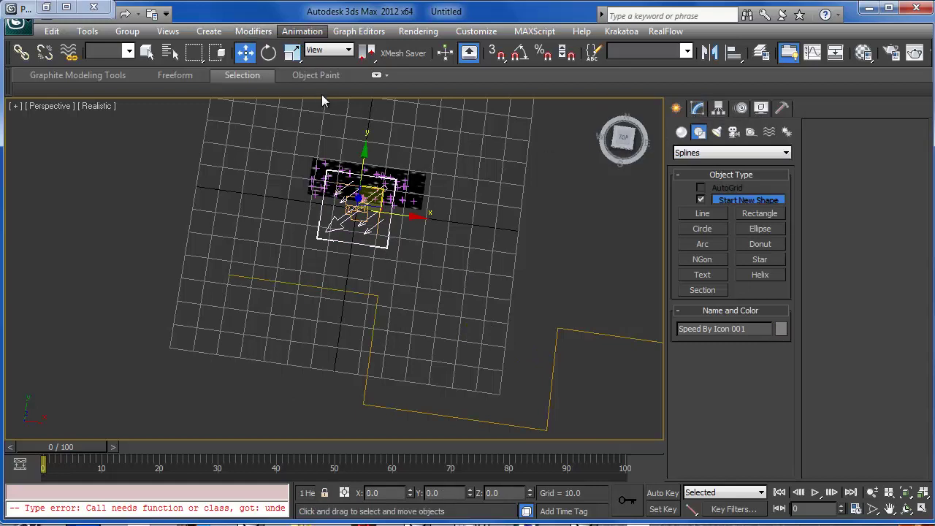
pyautogui.moveTo(323, 109)
pyautogui.click(526, 150)
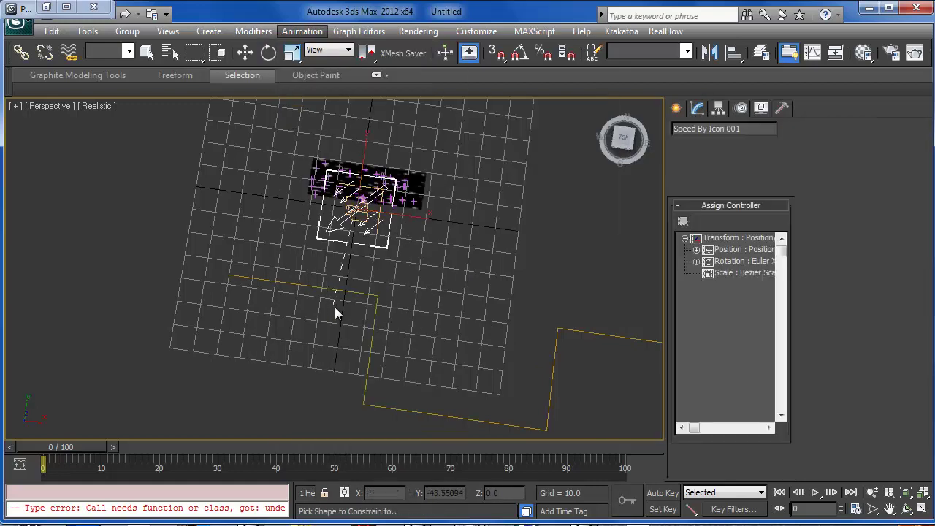
pyautogui.click(346, 291)
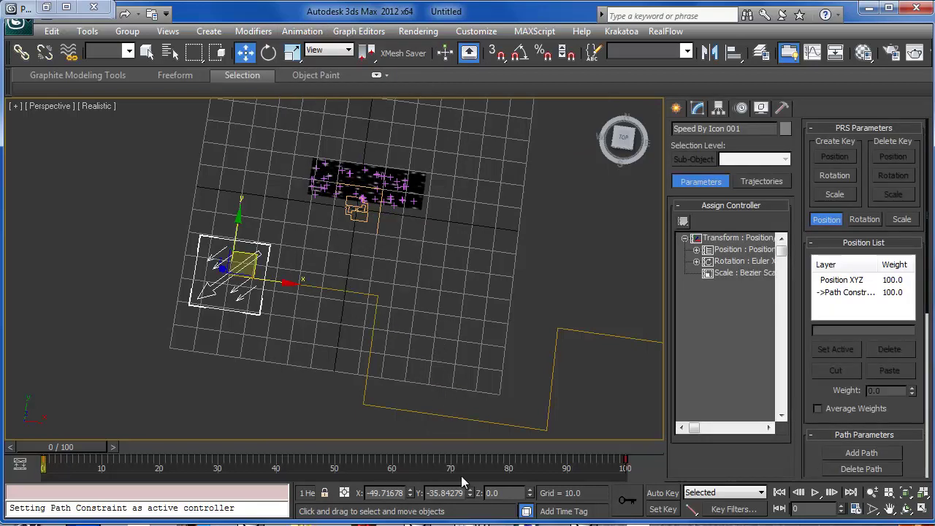
pyautogui.moveTo(461, 476)
pyautogui.mouseDown()
pyautogui.moveTo(649, 468)
pyautogui.moveTo(222, 459)
pyautogui.mouseUp()
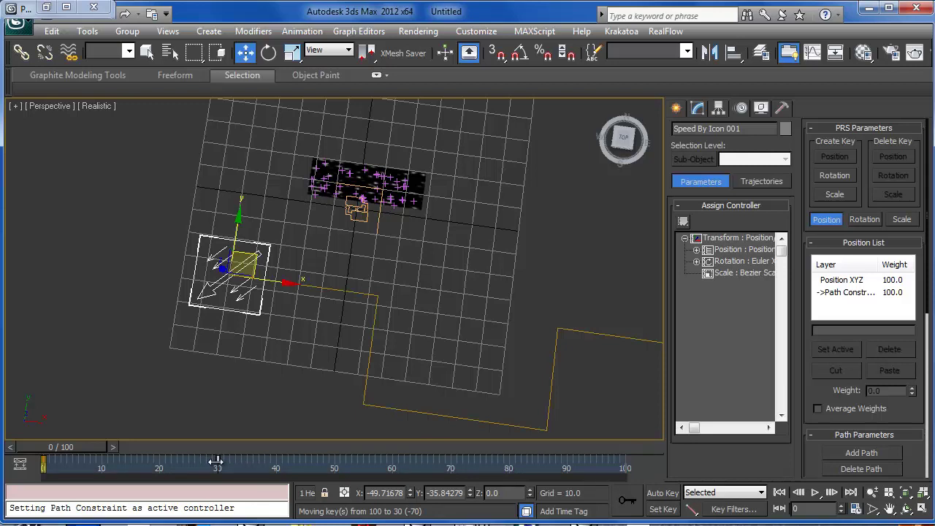
# - Try the helper's end key at frame 100, scrub its motion along the line, and return the key to frame 30
pyautogui.moveTo(219, 461); pyautogui.dragTo(623, 470)
pyautogui.moveTo(391, 327); pyautogui.dragTo(423, 296, button='middle')
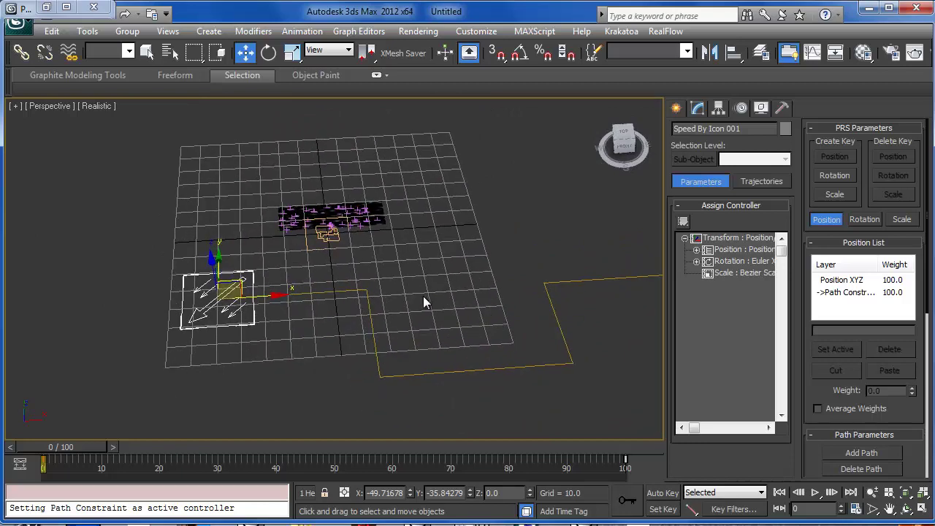
pyautogui.moveTo(80, 460); pyautogui.dragTo(58, 444)
pyautogui.press('w')
pyautogui.moveTo(629, 467); pyautogui.dragTo(219, 468)
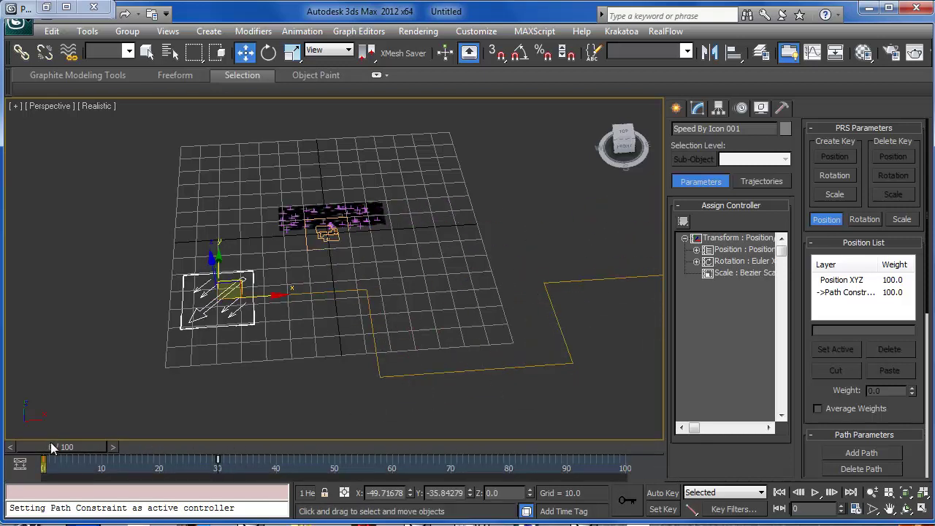
pyautogui.moveTo(53, 445); pyautogui.dragTo(44, 466)
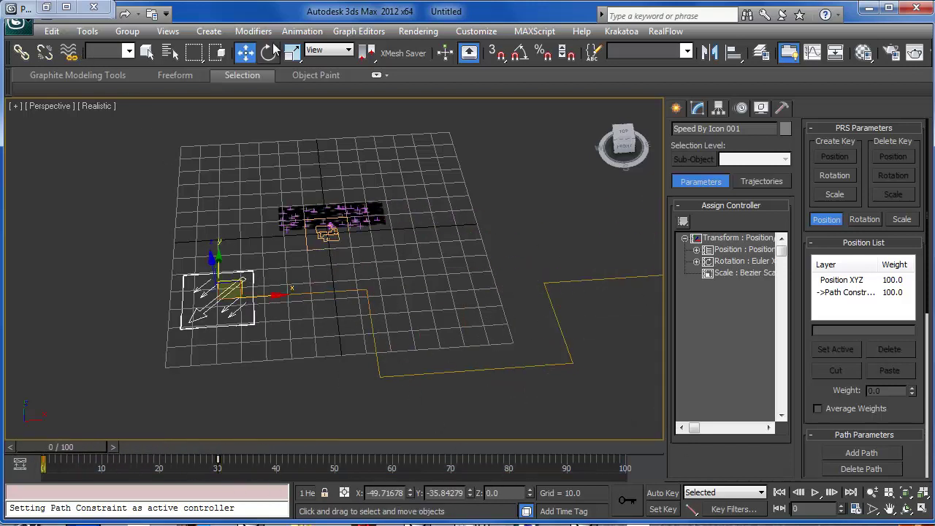
# - Save the scene under the new file name tutorial_part2 in the scenes folder
pyautogui.click(17, 21)
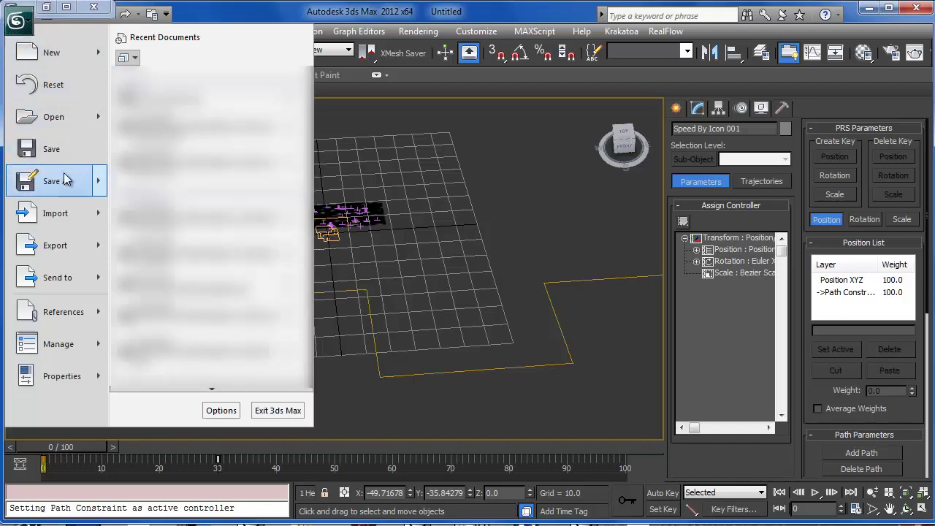
pyautogui.click(65, 181)
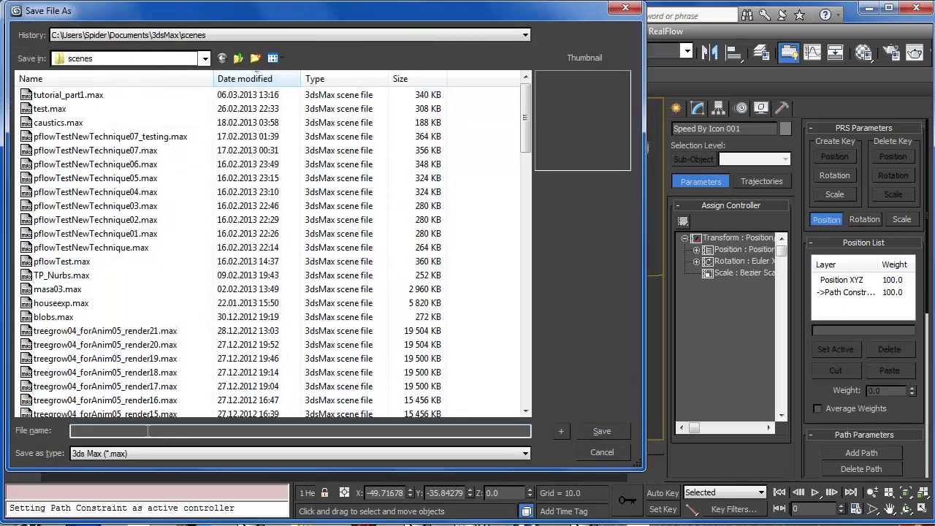
pyautogui.write('te')
pyautogui.press('BackSpace')
pyautogui.press('BackSpace')
pyautogui.write('tu')
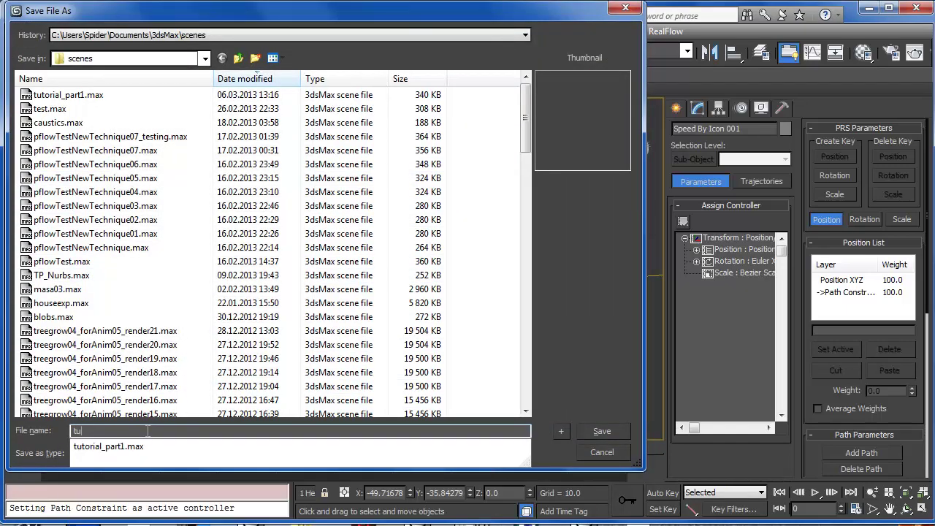
pyautogui.write('torial_part2')
pyautogui.press('Return')
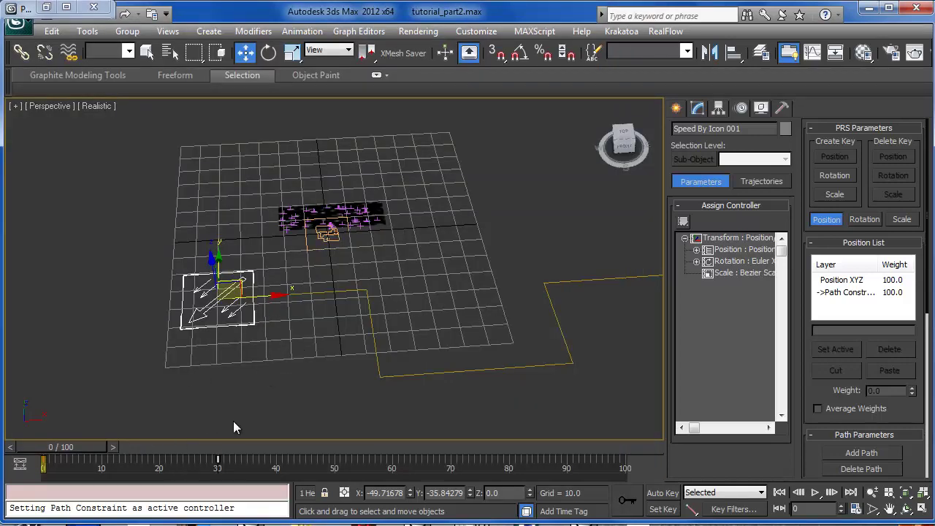
# - Reopen Particle View and insert a Spawn test into Event 001 between Speed By Icon 001 and Display 001
pyautogui.press('6')
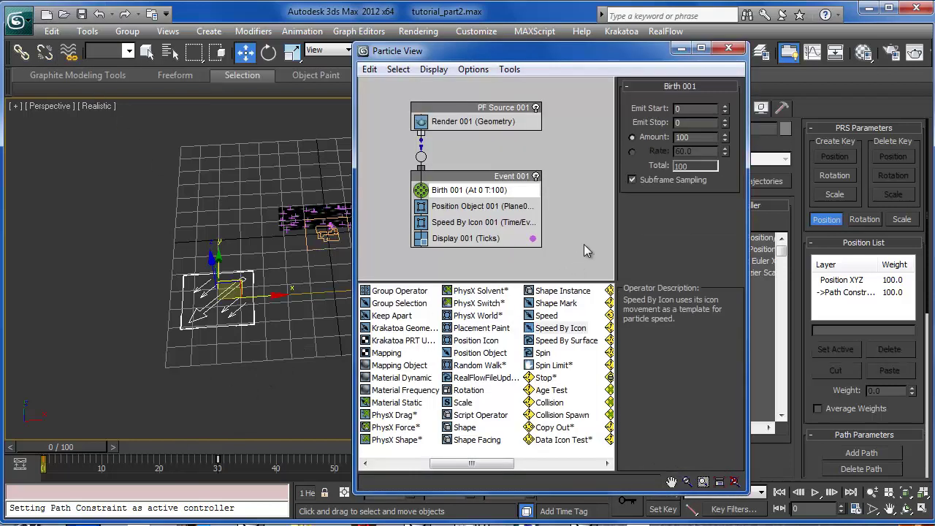
pyautogui.moveTo(568, 232); pyautogui.dragTo(553, 173, button='middle')
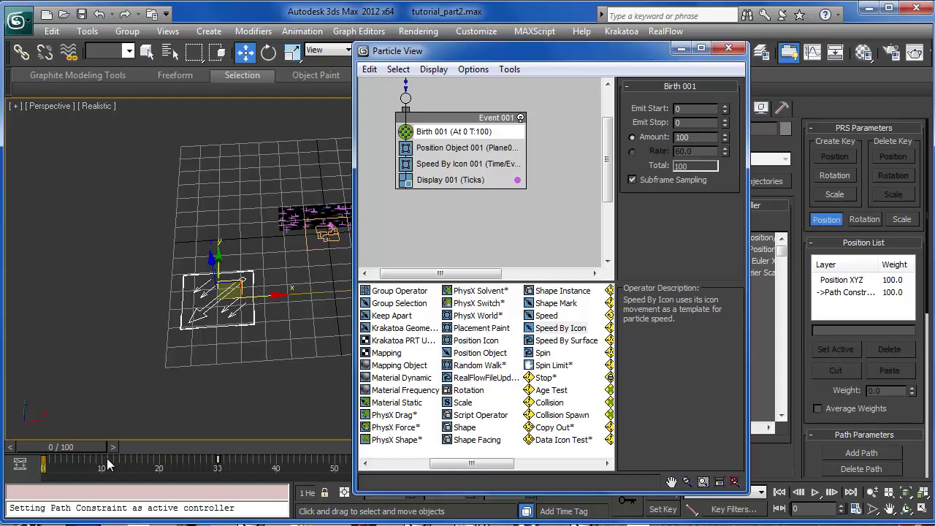
pyautogui.middleClick(575, 390)
pyautogui.scroll(-2, 576, 391)
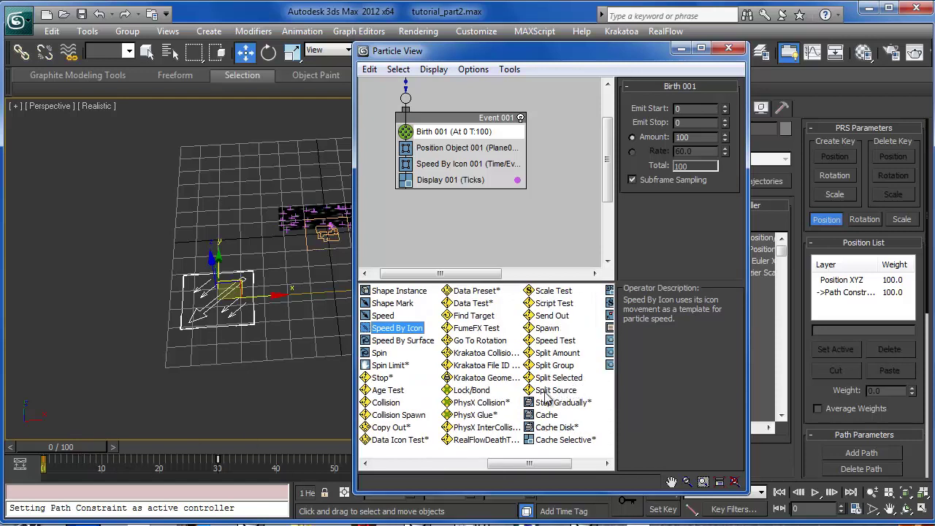
pyautogui.moveTo(546, 328); pyautogui.dragTo(438, 180)
pyautogui.click(437, 181)
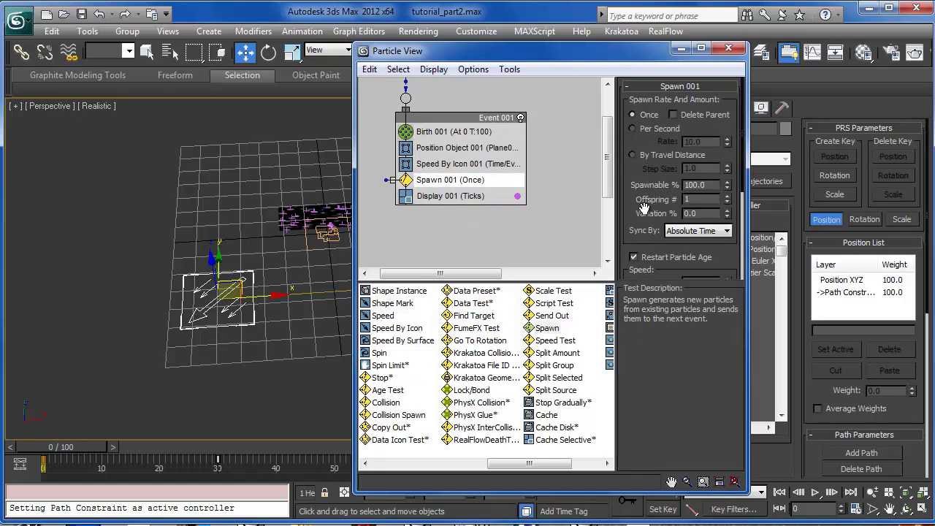
# - Set the Spawn 001 test to spawn By Travel Distance with a step size of 10
pyautogui.moveTo(644, 208)
pyautogui.mouseDown()
pyautogui.moveTo(645, 193)
pyautogui.moveTo(640, 207)
pyautogui.mouseUp()
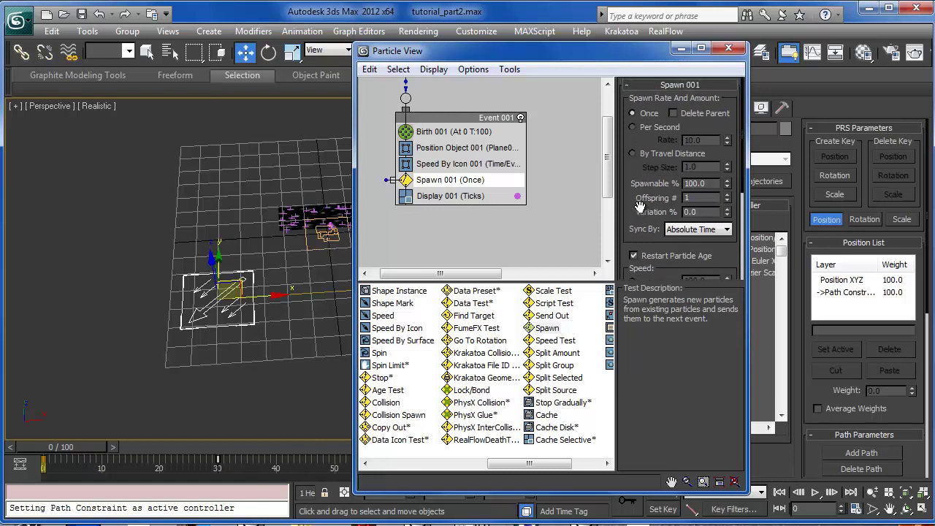
pyautogui.click(642, 155)
pyautogui.moveTo(41, 460); pyautogui.dragTo(60, 450)
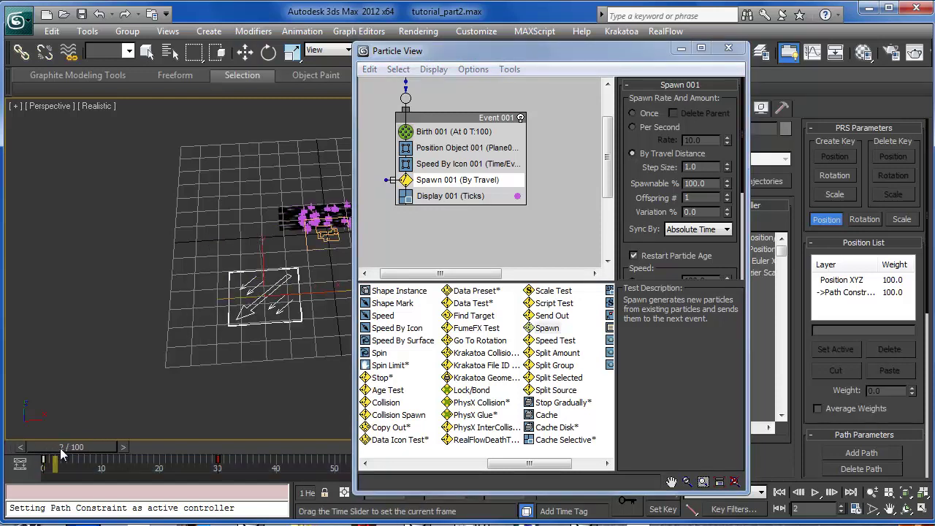
pyautogui.press('w')
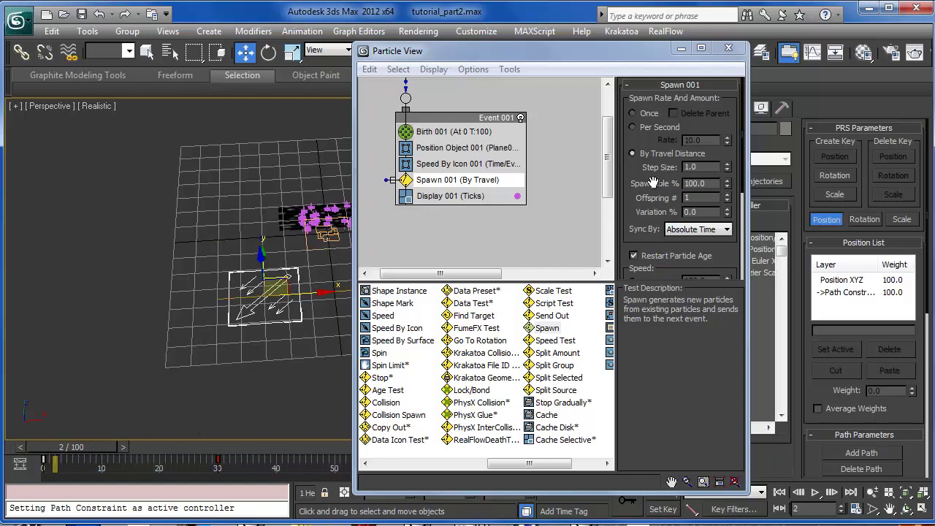
pyautogui.moveTo(633, 185); pyautogui.dragTo(633, 186)
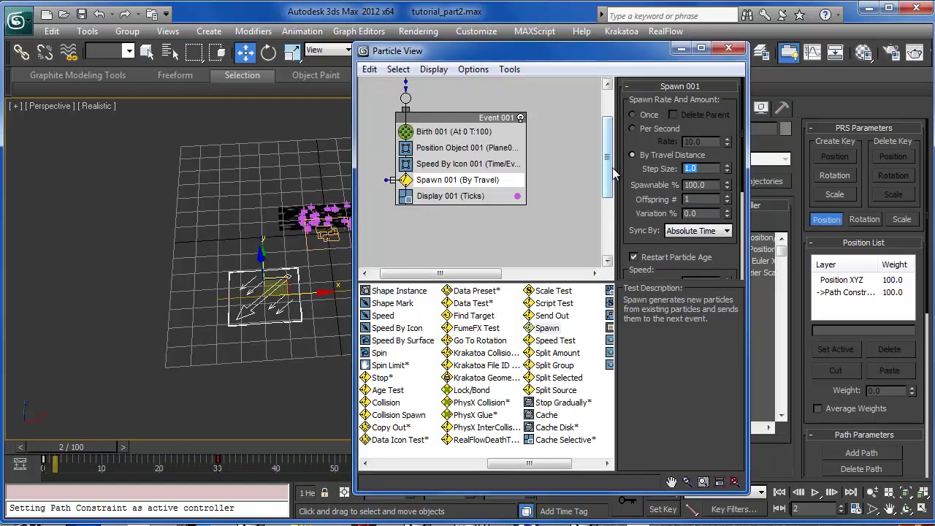
pyautogui.write('10')
pyautogui.press('Return')
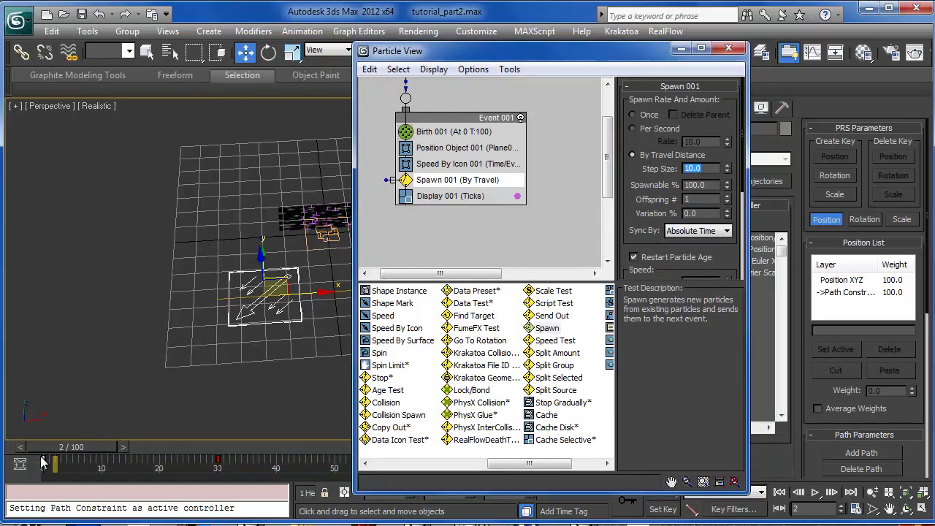
# - Set the Spawn 001 test's Inherited speed and Divergence to 0, and scrub the timeline to check the spawned particles
pyautogui.moveTo(42, 462); pyautogui.dragTo(92, 459)
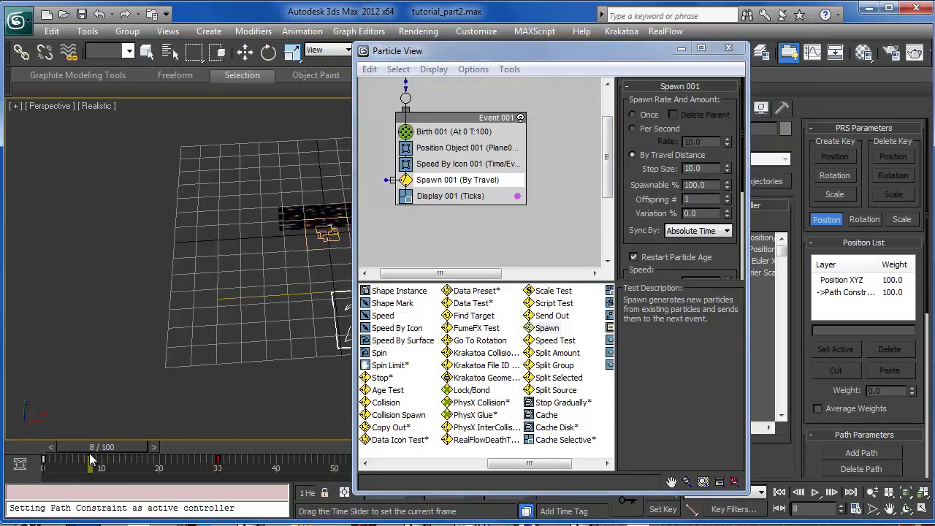
pyautogui.moveTo(275, 296); pyautogui.dragTo(207, 329, button='middle')
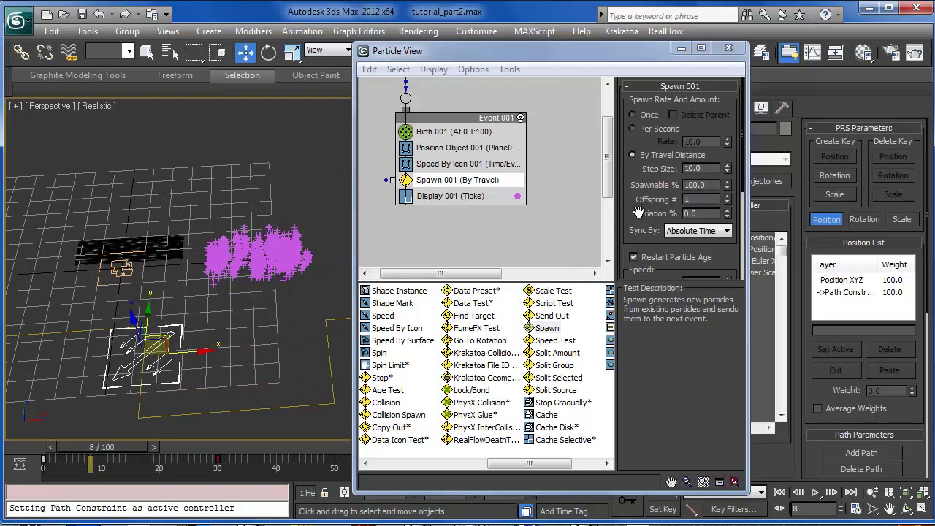
pyautogui.moveTo(638, 212); pyautogui.dragTo(636, 102)
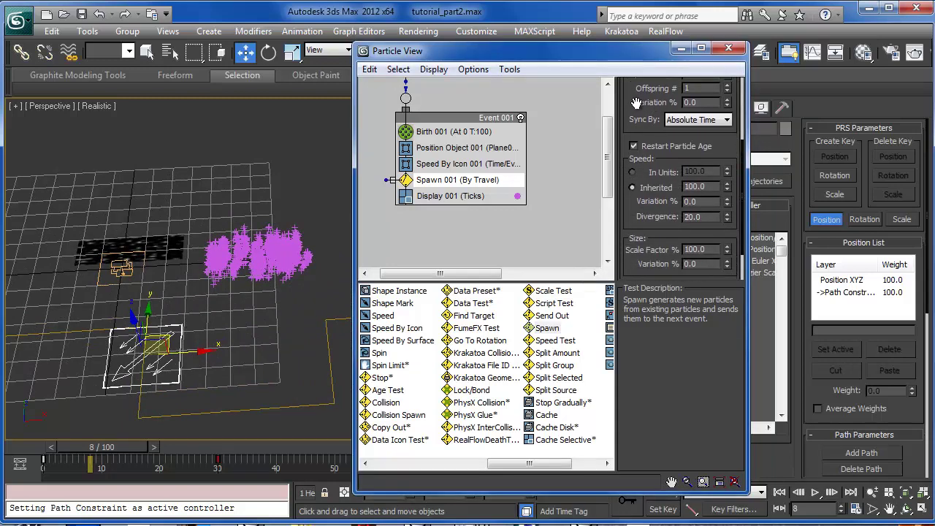
pyautogui.rightClick(725, 189)
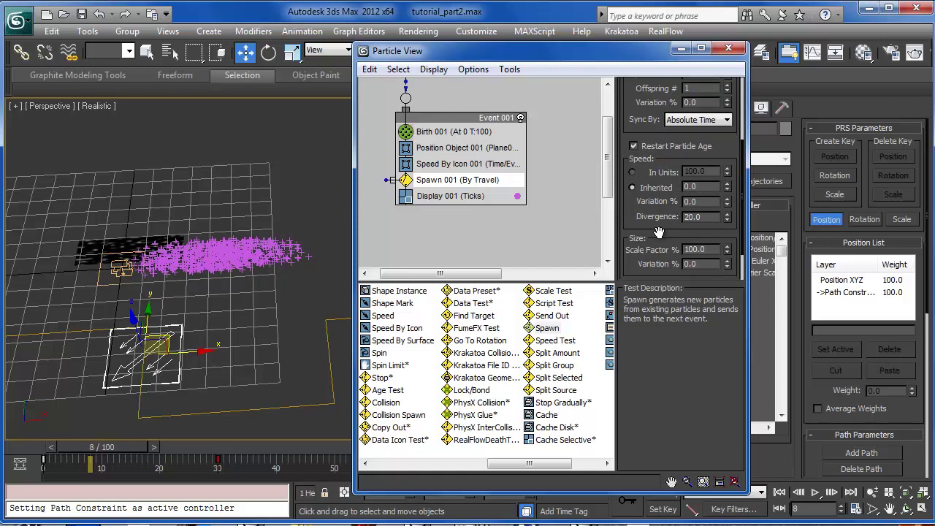
pyautogui.rightClick(726, 219)
pyautogui.moveTo(78, 444); pyautogui.dragTo(53, 432)
pyautogui.press('w')
pyautogui.moveTo(480, 236); pyautogui.dragTo(494, 228, button='middle')
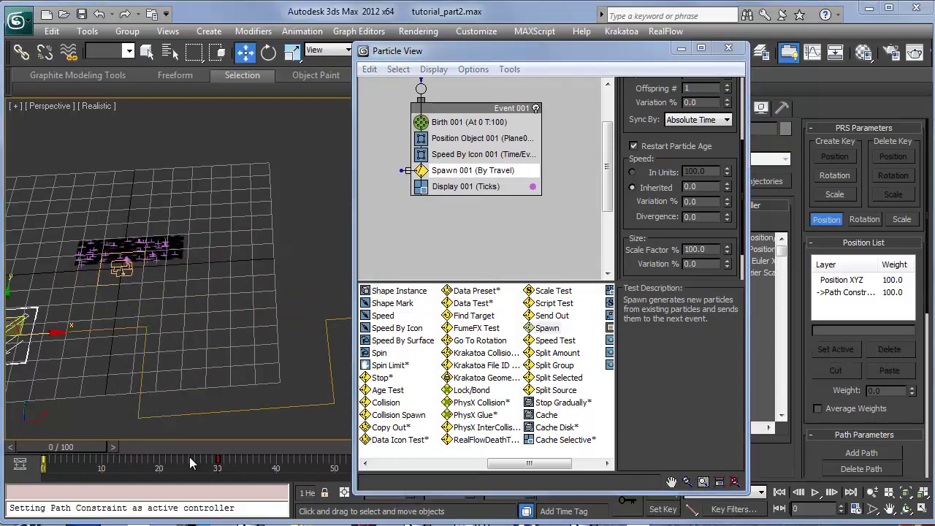
pyautogui.moveTo(81, 443); pyautogui.dragTo(64, 451)
pyautogui.press('w')
pyautogui.moveTo(162, 302); pyautogui.dragTo(205, 301, button='middle')
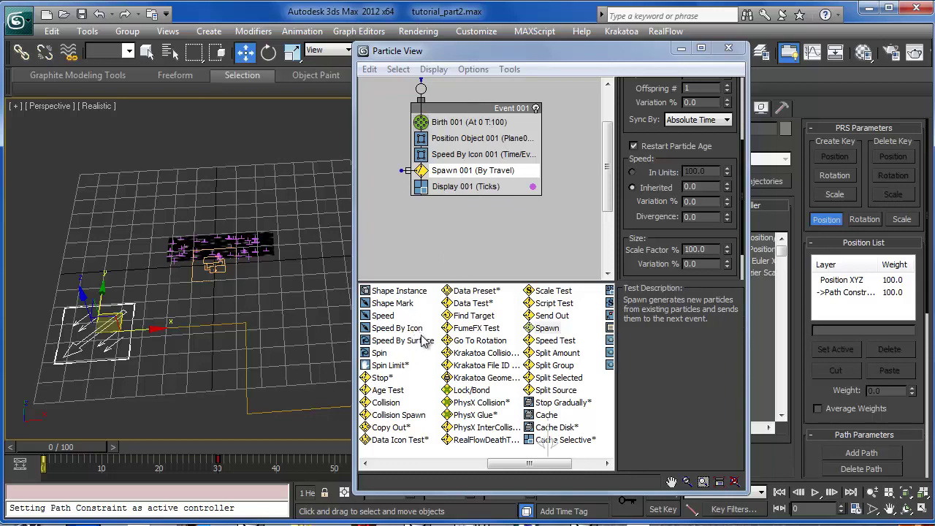
# - Create a new event below Event 001 from a Display operator and wire the Spawn 001 output to it
pyautogui.click(420, 380)
pyautogui.hscroll(-5, 537, 383)
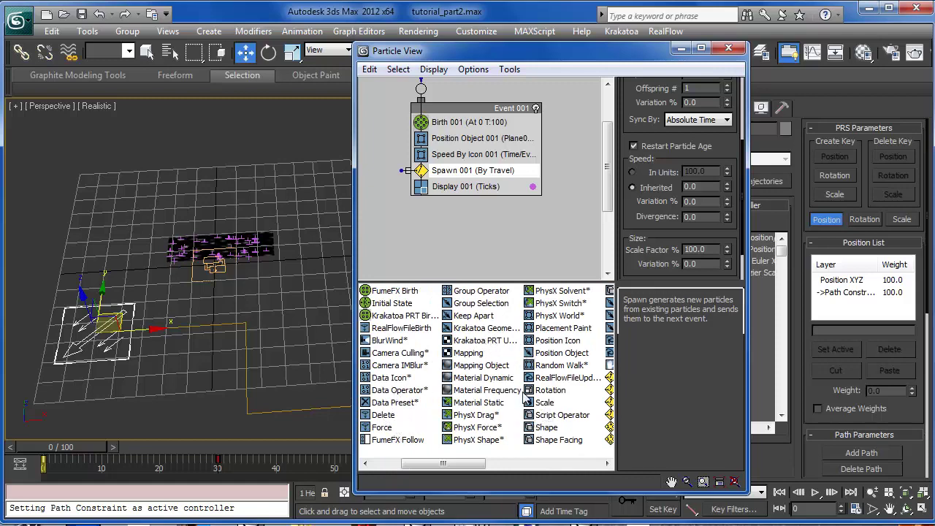
pyautogui.hscroll(3, 512, 387)
pyautogui.hscroll(4, 522, 385)
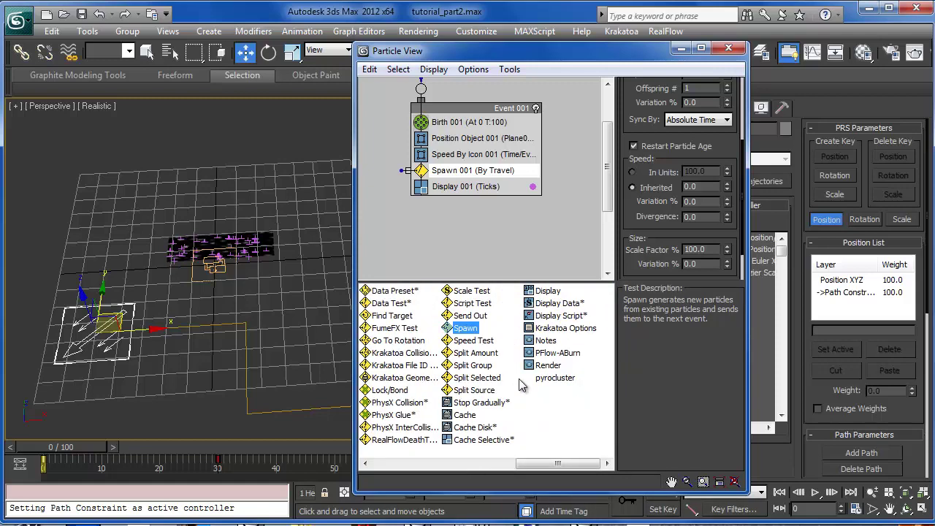
pyautogui.moveTo(544, 291); pyautogui.dragTo(401, 234)
pyautogui.moveTo(402, 172); pyautogui.dragTo(403, 212)
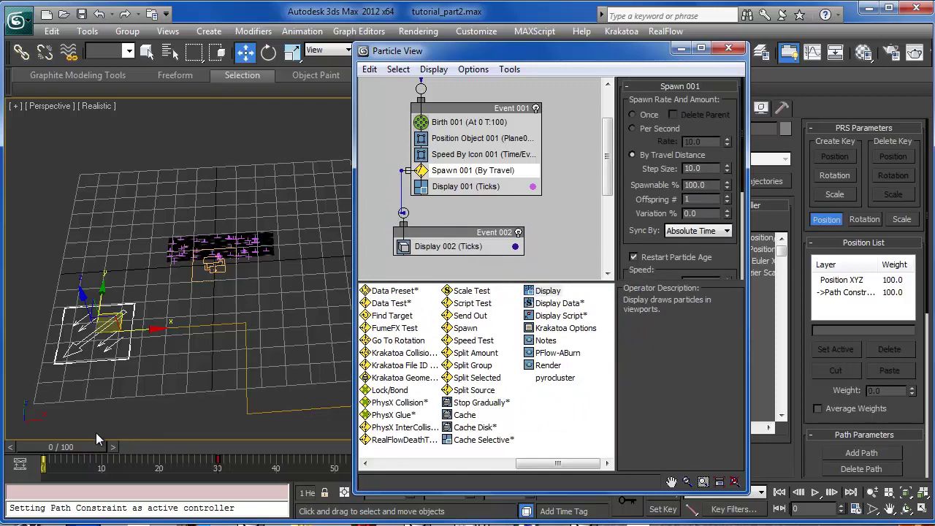
# - Set the Display 002 operator's type to Dots and return the timeline to frame 0
pyautogui.moveTo(59, 446); pyautogui.dragTo(136, 449)
pyautogui.moveTo(222, 299); pyautogui.dragTo(131, 331, button='middle')
pyautogui.click(482, 247)
pyautogui.click(698, 108)
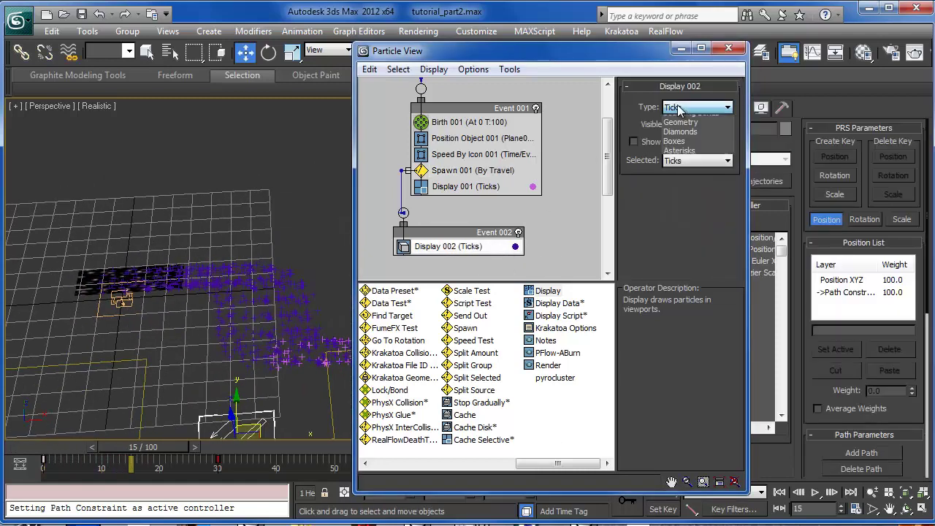
pyautogui.click(677, 126)
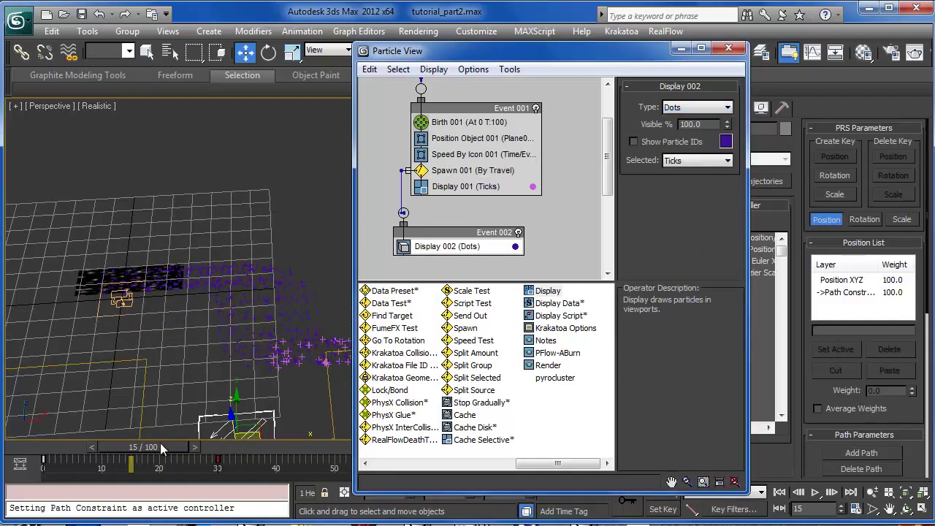
pyautogui.moveTo(162, 449); pyautogui.dragTo(25, 431)
pyautogui.press('w')
# - Rotate the emitter plane to face along the X axis and preview the particle trails at frame 20
pyautogui.moveTo(266, 249); pyautogui.dragTo(375, 243, button='middle')
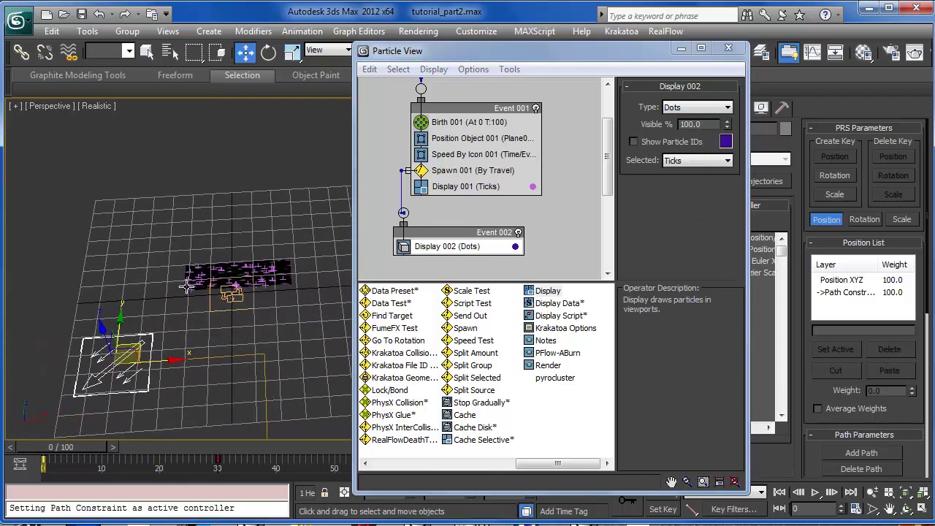
pyautogui.click(233, 288)
pyautogui.press('e')
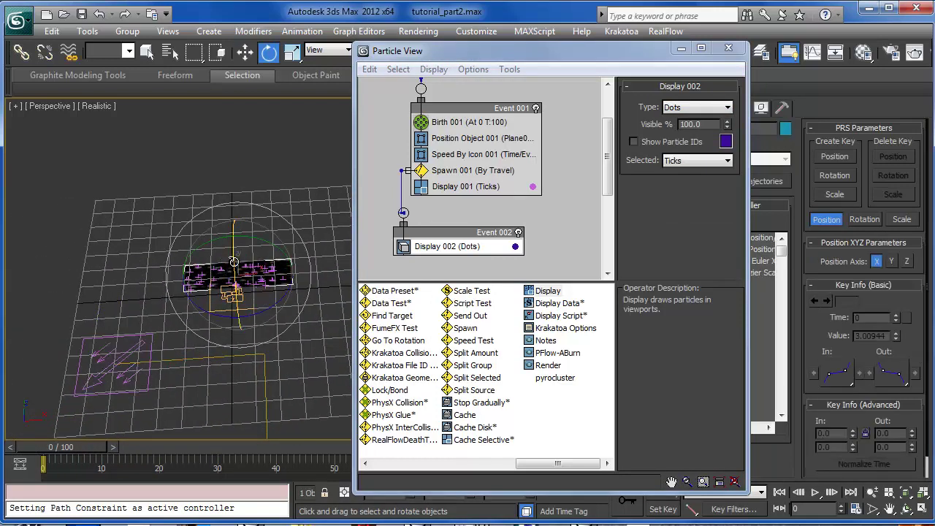
pyautogui.moveTo(255, 275); pyautogui.dragTo(228, 401)
pyautogui.moveTo(222, 318); pyautogui.dragTo(355, 320)
pyautogui.moveTo(58, 450); pyautogui.dragTo(167, 445)
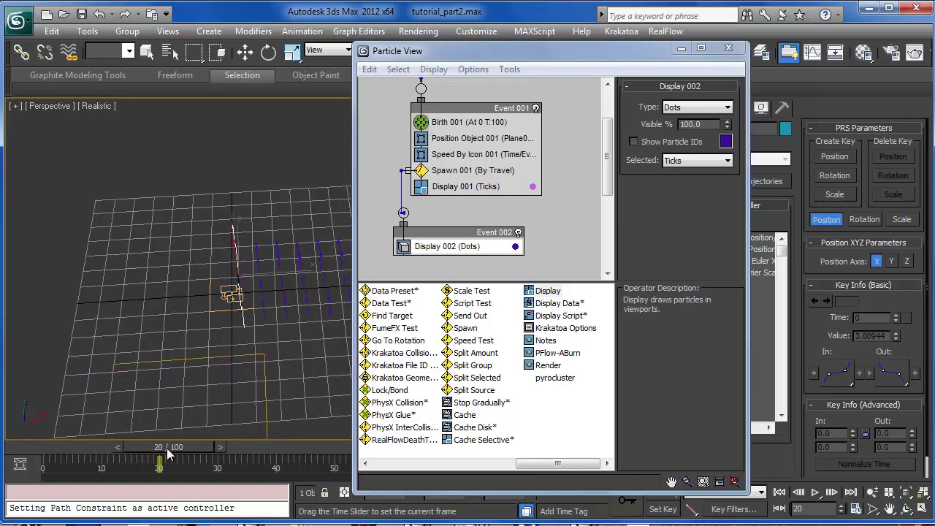
pyautogui.moveTo(285, 310); pyautogui.dragTo(160, 336, button='middle')
pyautogui.moveTo(264, 333)
pyautogui.keyDown('alt'); pyautogui.mouseDown(button='middle')
pyautogui.moveTo(278, 334)
pyautogui.moveTo(257, 326)
pyautogui.moveTo(261, 340)
pyautogui.mouseUp(button='middle'); pyautogui.keyUp('alt')
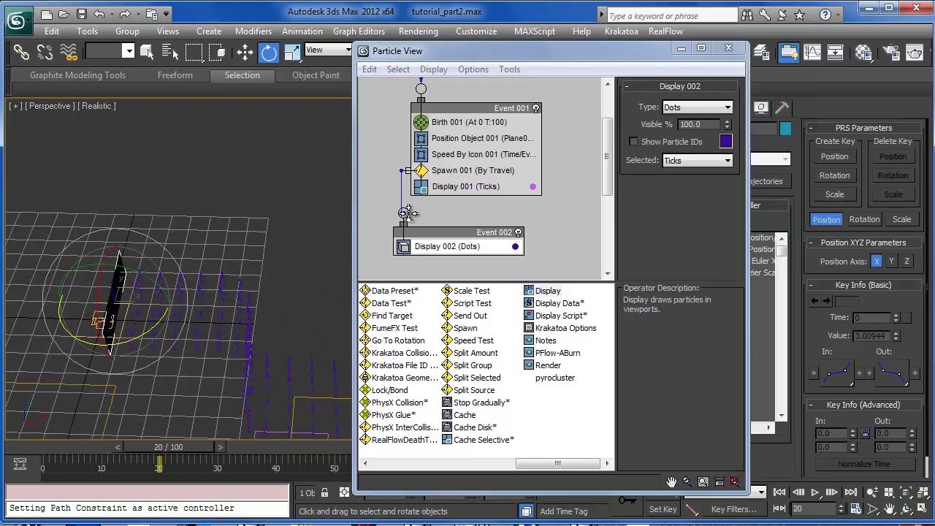
pyautogui.moveTo(225, 257); pyautogui.dragTo(319, 253, button='middle')
# - Make the spawned trails denser by trying a Spawn 001 step size of 5 and settling on 2
pyautogui.click(473, 169)
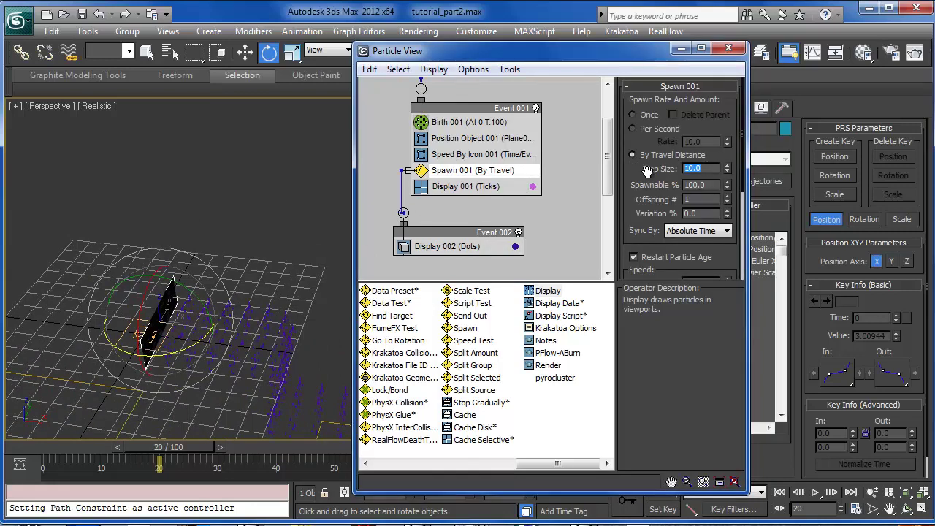
pyautogui.write('5')
pyautogui.press('Return')
pyautogui.moveTo(220, 341); pyautogui.dragTo(198, 277, button='middle')
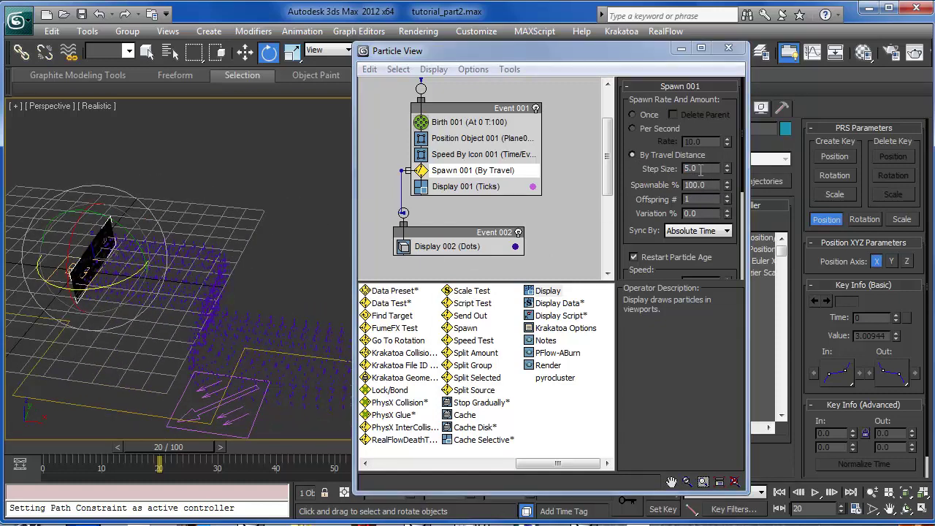
pyautogui.moveTo(701, 169); pyautogui.dragTo(639, 167)
pyautogui.write('2')
pyautogui.press('Return')
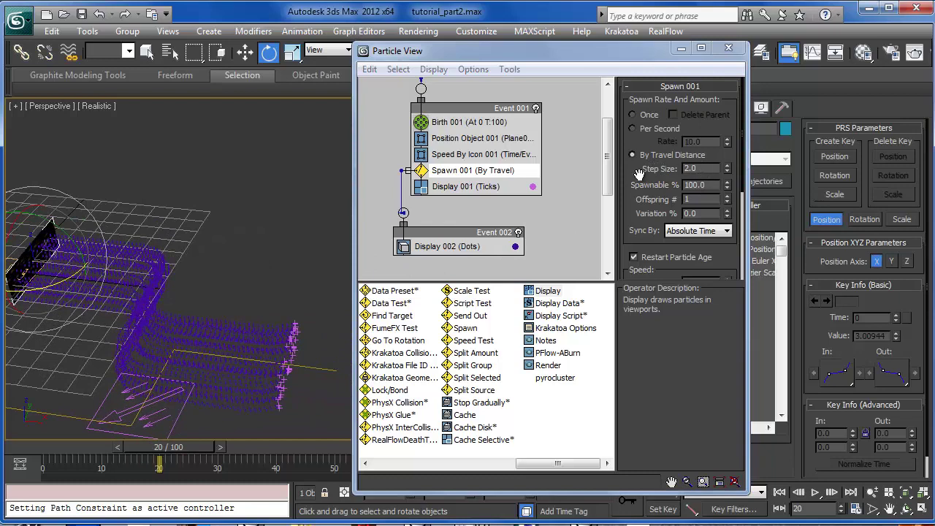
# - Set the Speed By Icon 001 operator's acceleration limit to 10000
pyautogui.click(462, 156)
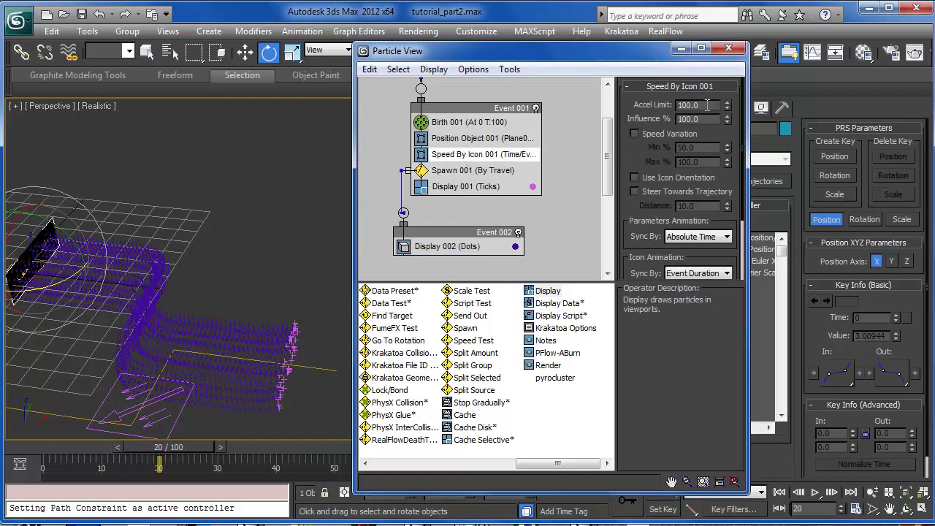
pyautogui.moveTo(708, 108); pyautogui.dragTo(627, 111)
pyautogui.write('10000')
pyautogui.press('Return')
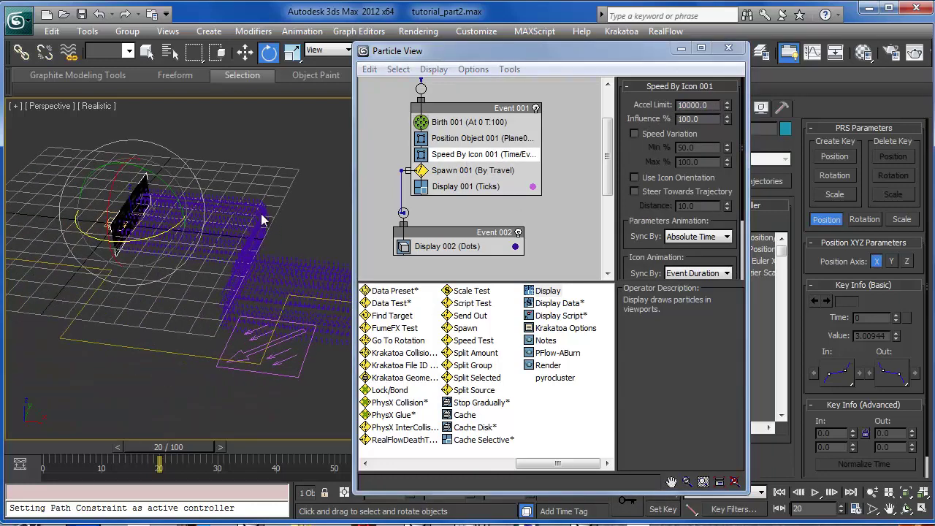
# - Advance the timeline to frame 24 and check how closely the particle trails follow the stepped line's corners
pyautogui.moveTo(243, 283); pyautogui.dragTo(262, 340, button='middle')
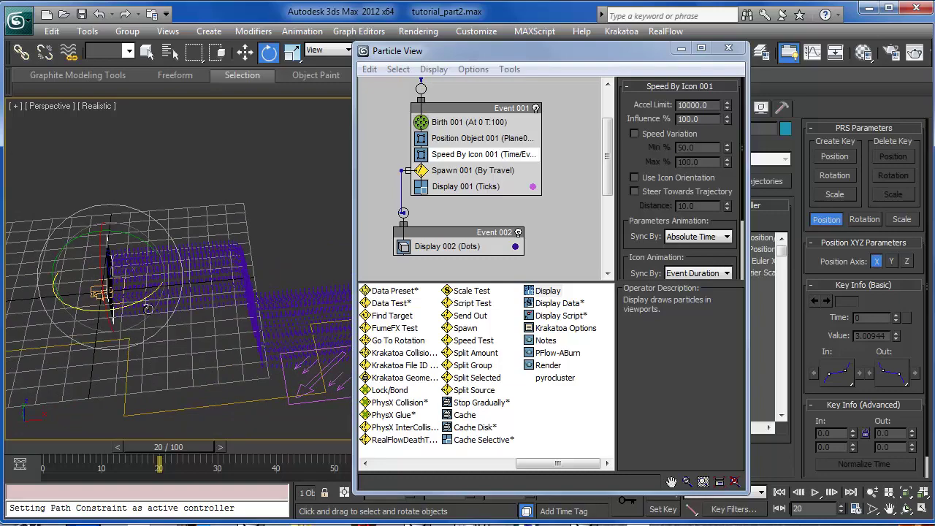
pyautogui.moveTo(95, 259); pyautogui.dragTo(92, 404)
pyautogui.keyDown('alt'); pyautogui.moveTo(103, 389); pyautogui.dragTo(168, 329, button='middle'); pyautogui.keyUp('alt')
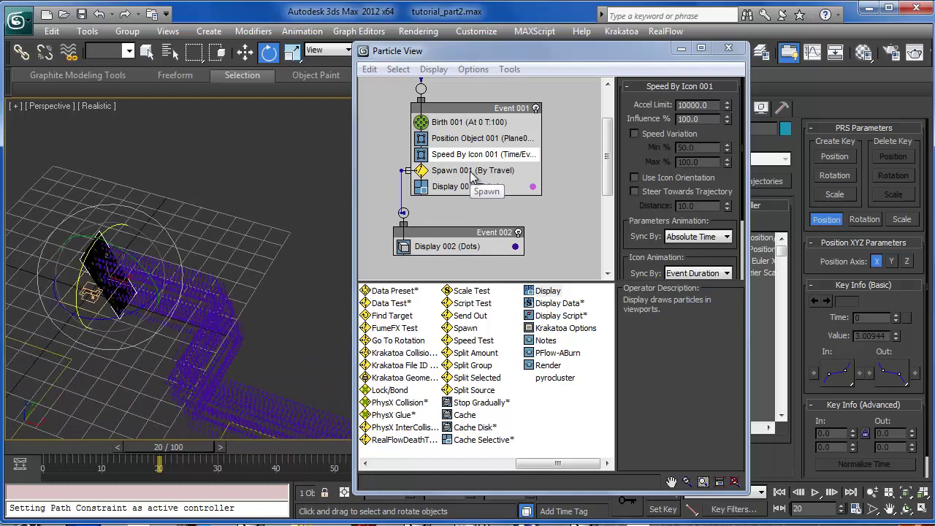
pyautogui.moveTo(87, 444); pyautogui.dragTo(183, 453)
pyautogui.press('e')
pyautogui.keyDown('alt'); pyautogui.moveTo(217, 232); pyautogui.dragTo(212, 267, button='middle'); pyautogui.keyUp('alt')
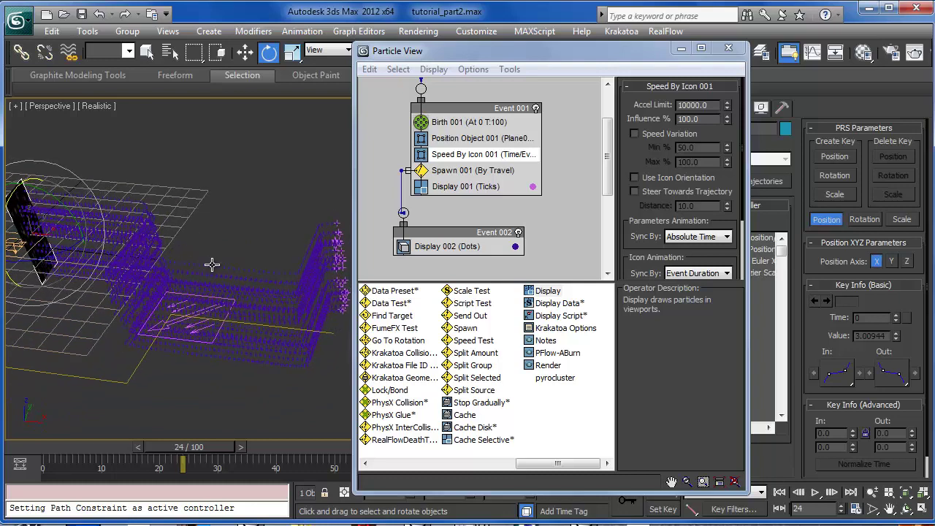
# - Minimize Particle View and examine the spawned trails along the stepped path from the front, side and above
pyautogui.click(680, 49)
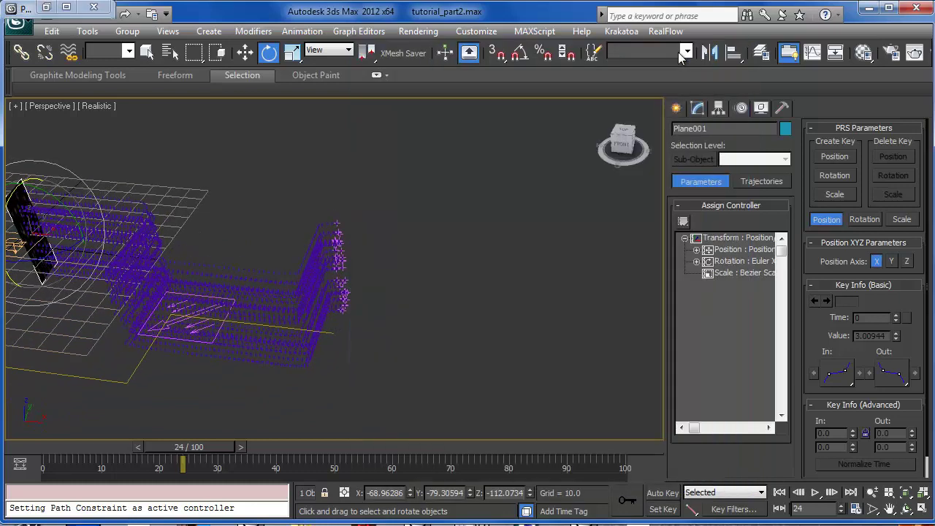
pyautogui.keyDown('alt'); pyautogui.moveTo(401, 252); pyautogui.dragTo(371, 284, button='middle'); pyautogui.keyUp('alt')
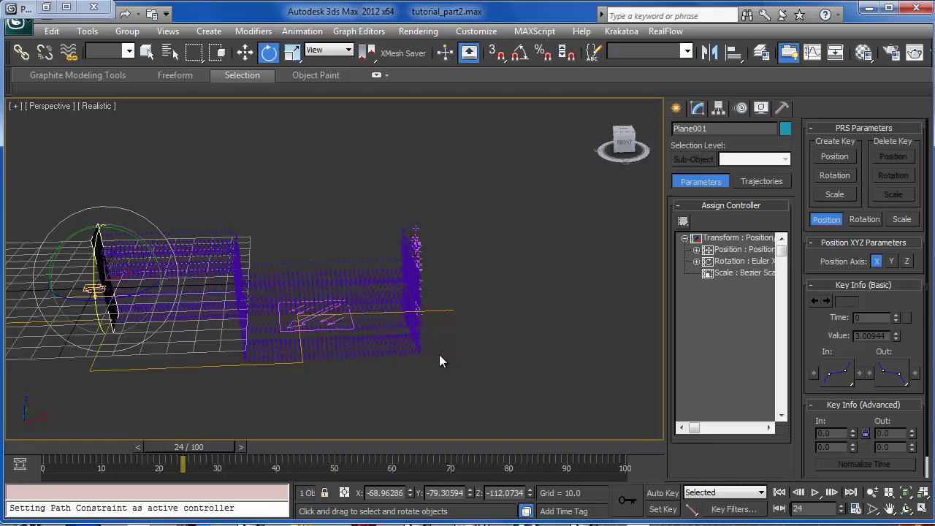
pyautogui.moveTo(451, 344); pyautogui.dragTo(395, 320, button='middle')
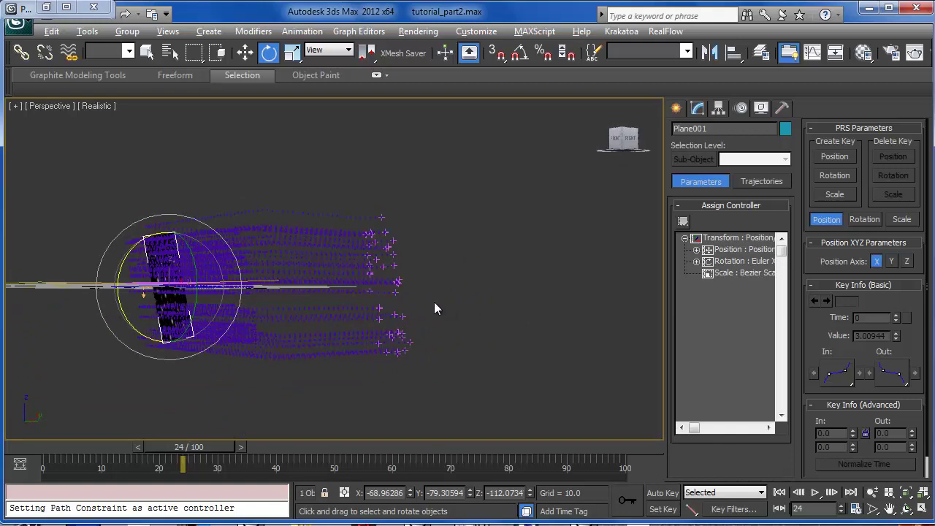
pyautogui.keyDown('alt'); pyautogui.moveTo(434, 309); pyautogui.dragTo(449, 360, button='middle'); pyautogui.keyUp('alt')
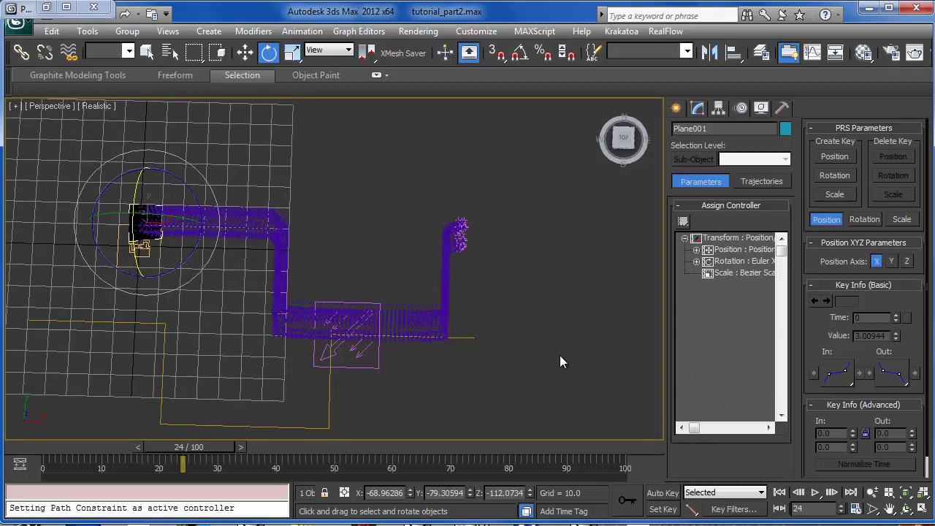
pyautogui.keyDown('alt'); pyautogui.moveTo(644, 331); pyautogui.dragTo(526, 380, button='middle'); pyautogui.keyUp('alt')
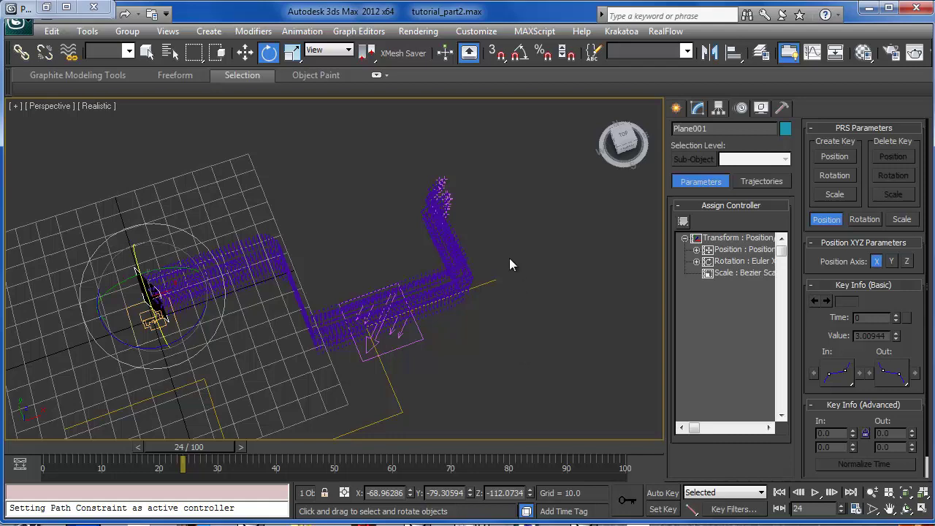
pyautogui.keyDown('alt'); pyautogui.moveTo(480, 271); pyautogui.dragTo(395, 254, button='middle'); pyautogui.keyUp('alt')
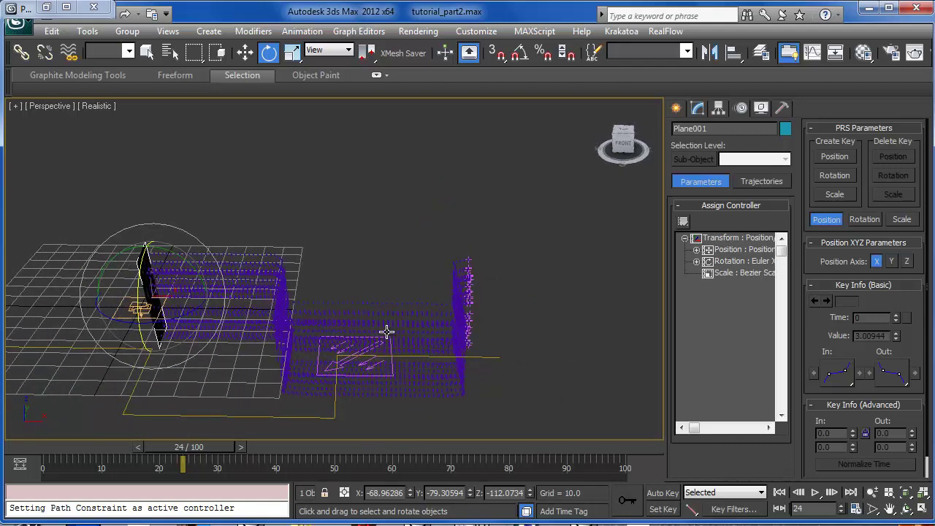
pyautogui.moveTo(536, 333)
pyautogui.keyDown('alt'); pyautogui.mouseDown(button='middle')
pyautogui.moveTo(513, 299)
pyautogui.moveTo(522, 340)
pyautogui.mouseUp(button='middle'); pyautogui.keyUp('alt')
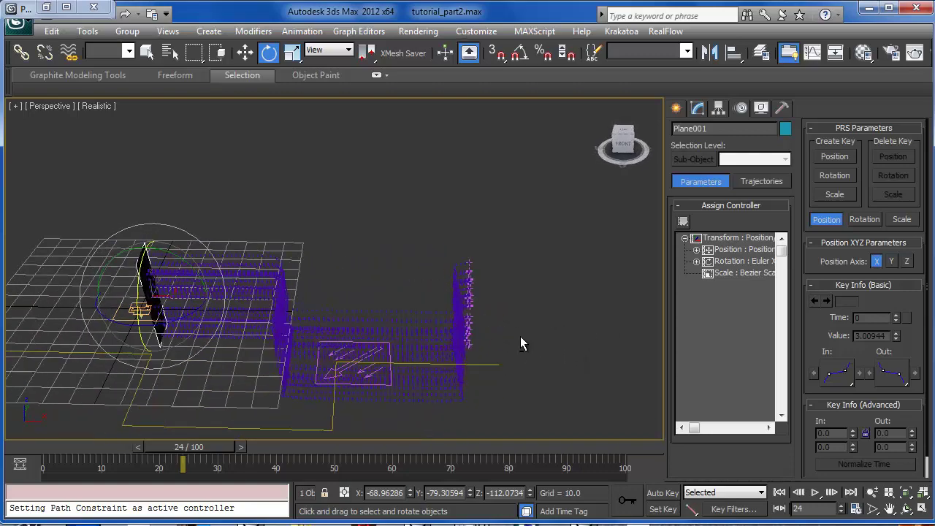
pyautogui.keyDown('alt'); pyautogui.moveTo(486, 292); pyautogui.dragTo(499, 322, button='middle'); pyautogui.keyUp('alt')
pyautogui.keyDown('alt'); pyautogui.moveTo(537, 282); pyautogui.dragTo(509, 310, button='middle'); pyautogui.keyUp('alt')
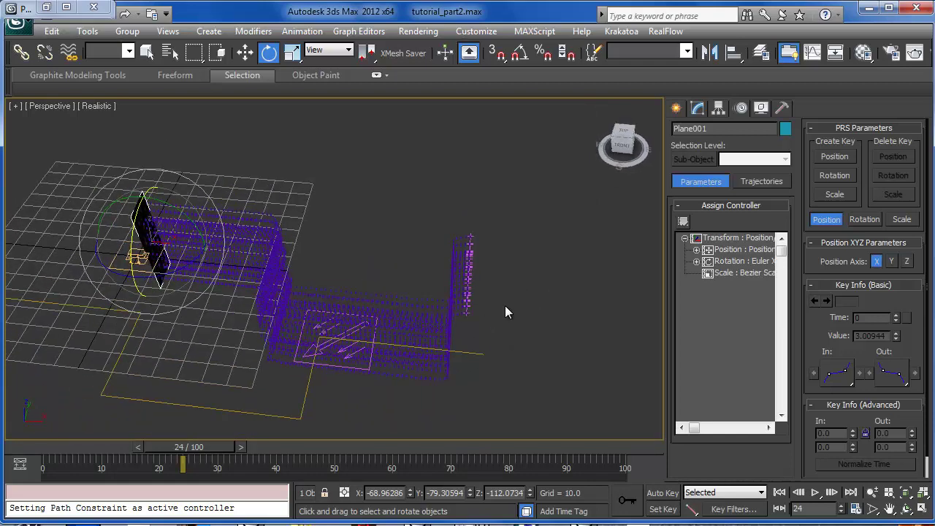
pyautogui.keyDown('alt'); pyautogui.moveTo(490, 303); pyautogui.dragTo(494, 336, button='middle'); pyautogui.keyUp('alt')
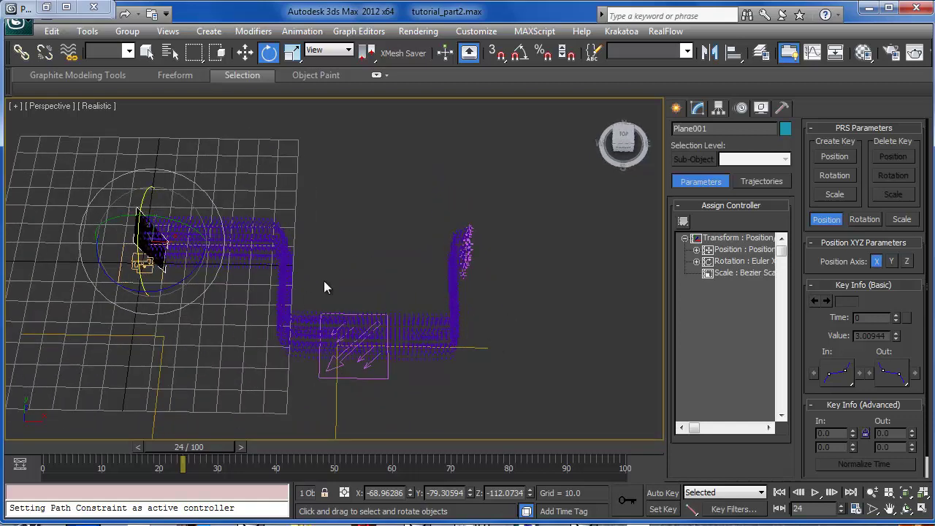
pyautogui.moveTo(496, 348); pyautogui.dragTo(426, 379, button='middle')
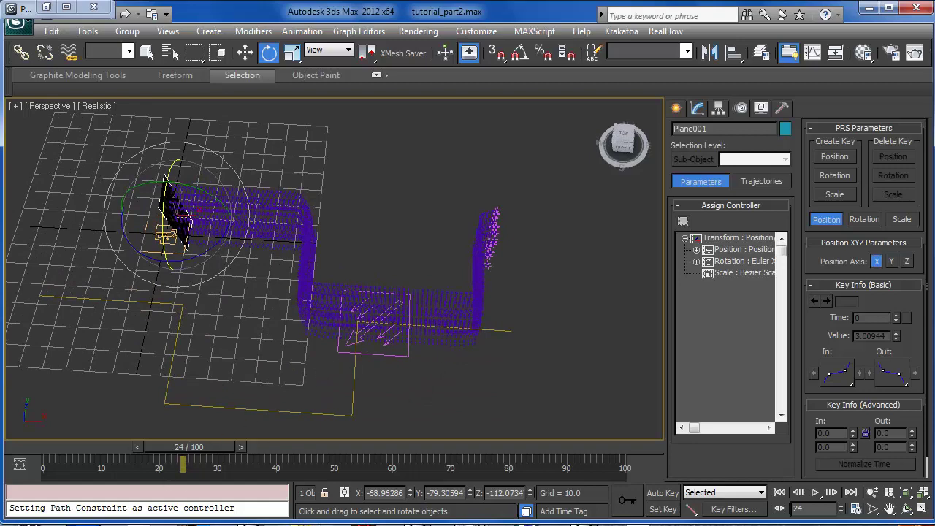
pyautogui.moveTo(445, 374); pyautogui.dragTo(462, 379, button='middle')
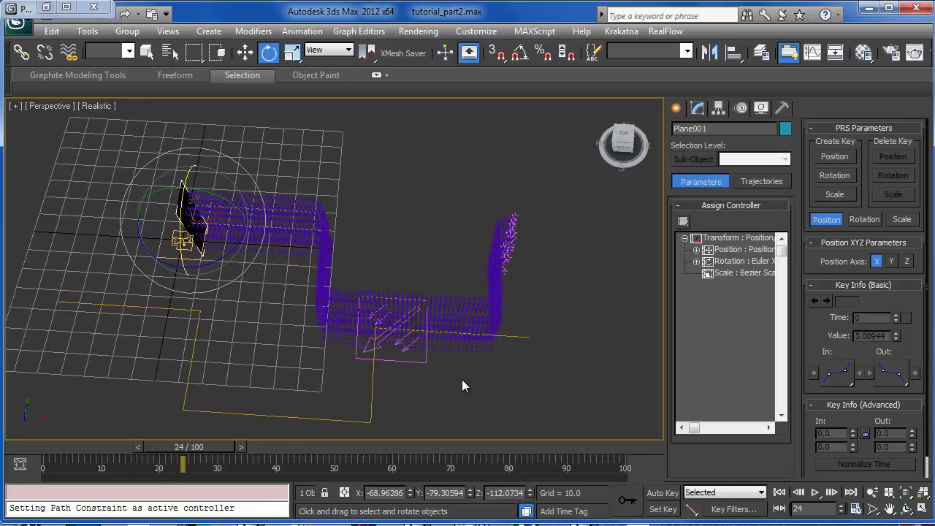
# - Reopen Particle View and review Spawn 001's rate, speed and size settings and its wiring to Event 002
pyautogui.press('6')
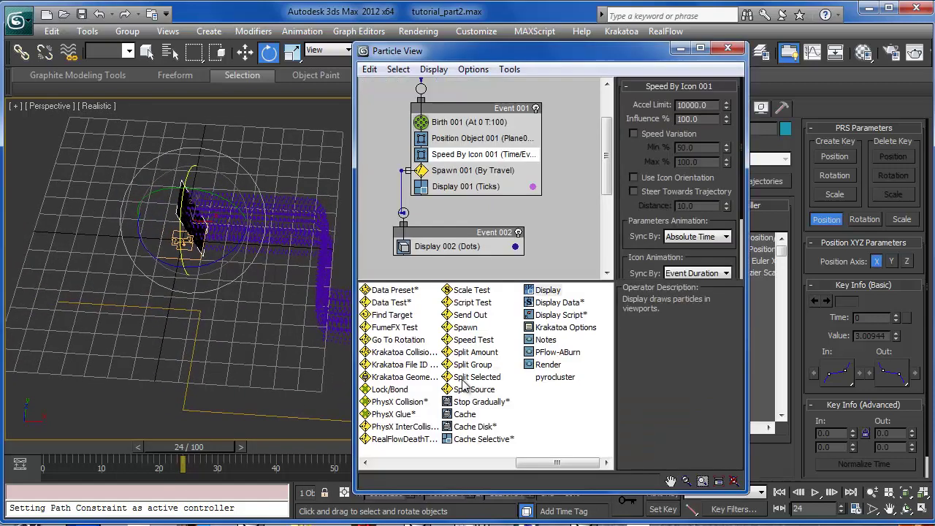
pyautogui.click(460, 173)
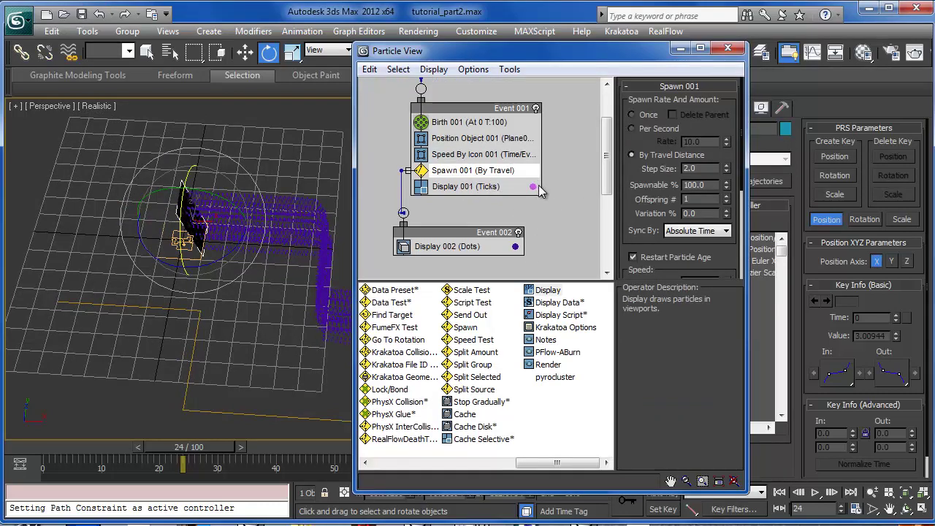
pyautogui.moveTo(552, 218); pyautogui.dragTo(533, 216, button='middle')
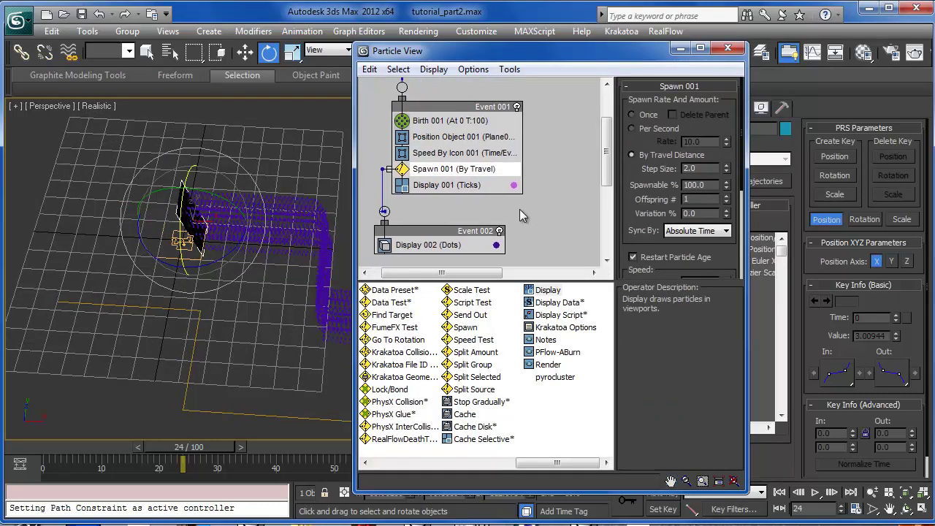
pyautogui.moveTo(426, 238); pyautogui.dragTo(436, 252)
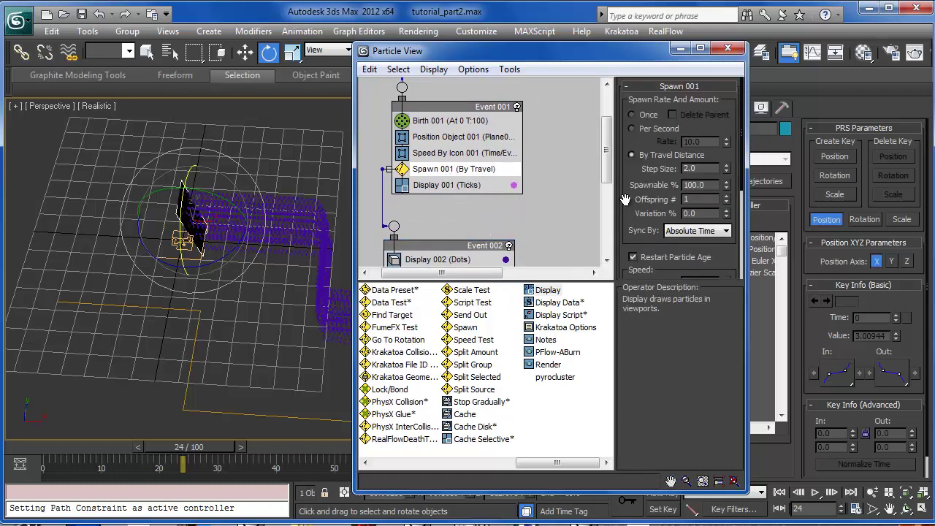
pyautogui.moveTo(624, 200)
pyautogui.mouseDown()
pyautogui.moveTo(624, 181)
pyautogui.moveTo(623, 190)
pyautogui.mouseUp()
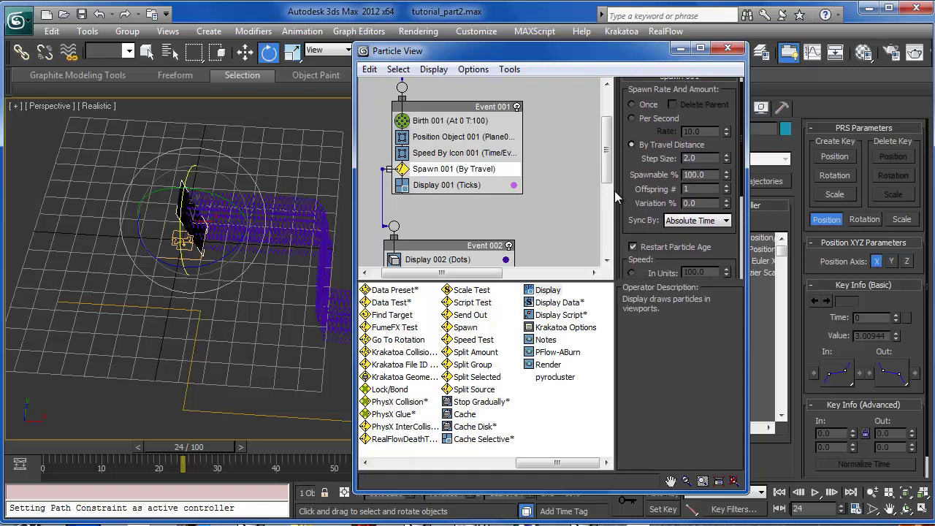
pyautogui.moveTo(571, 196); pyautogui.dragTo(563, 188, button='middle')
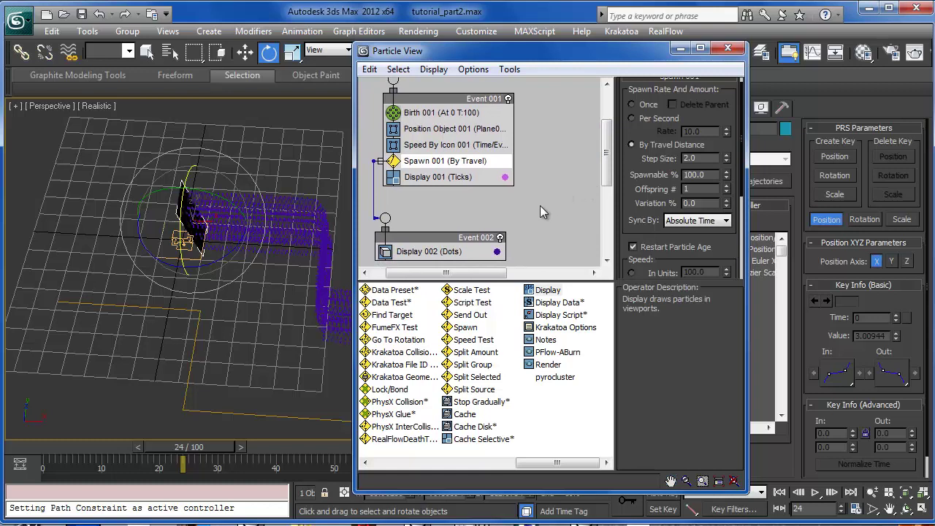
pyautogui.moveTo(540, 205); pyautogui.dragTo(529, 201, button='middle')
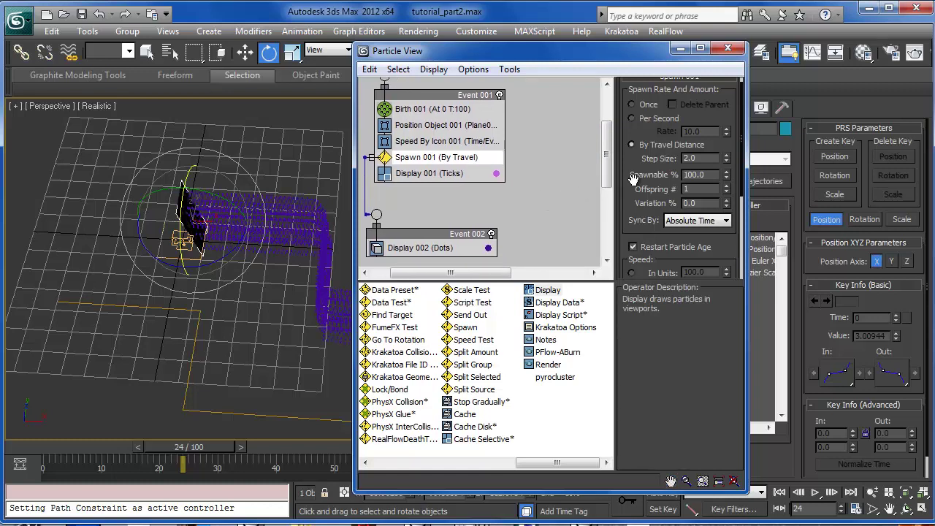
pyautogui.moveTo(625, 188); pyautogui.dragTo(625, 84)
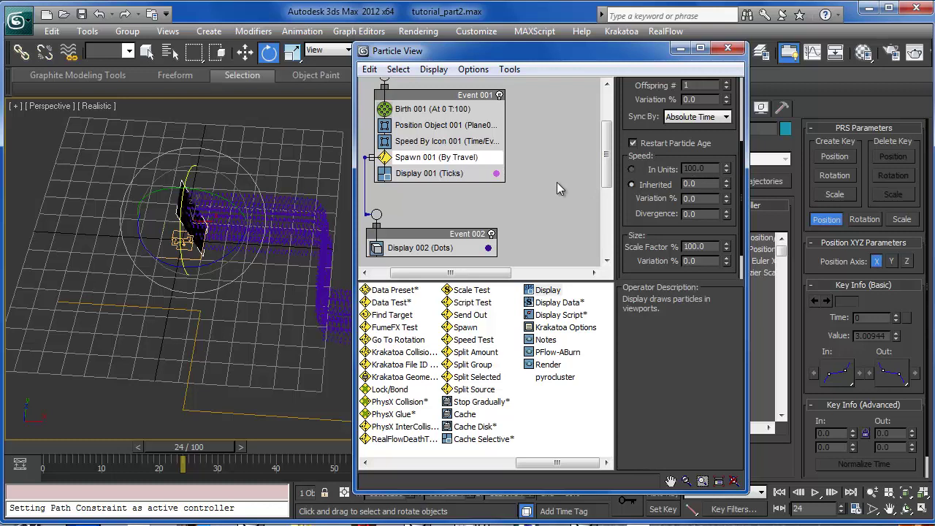
pyautogui.moveTo(557, 181); pyautogui.dragTo(576, 197, button='middle')
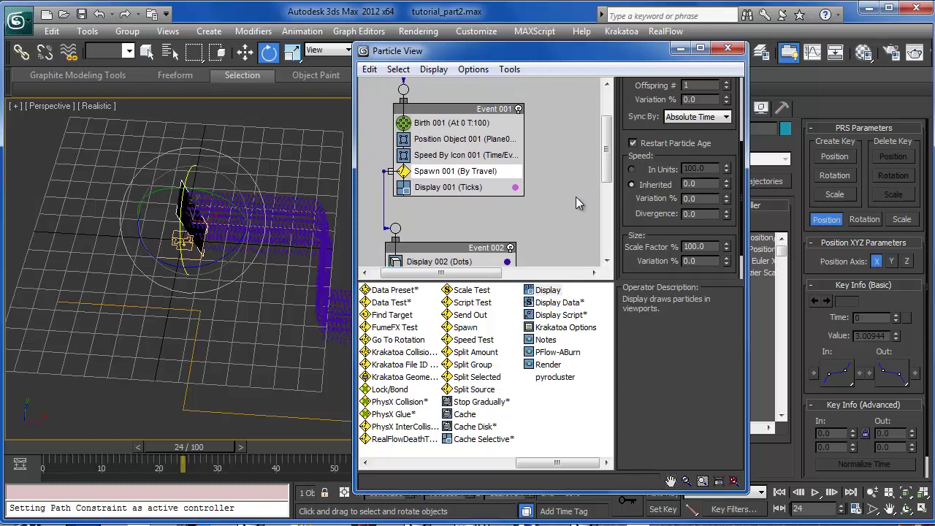
pyautogui.moveTo(576, 197); pyautogui.dragTo(561, 189, button='middle')
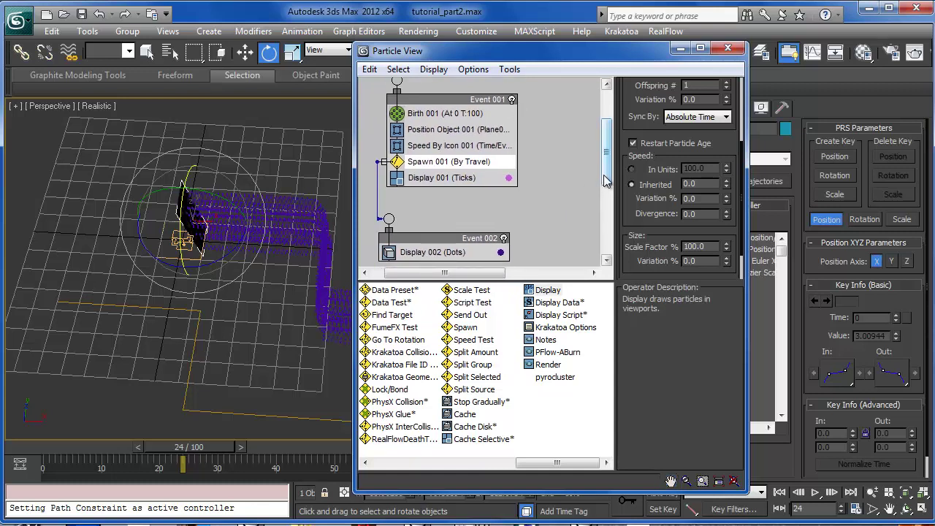
# - Set the inherited speed of the Spawn 001 operator in Event 001 to 100%
pyautogui.moveTo(563, 226); pyautogui.dragTo(549, 205, button='middle')
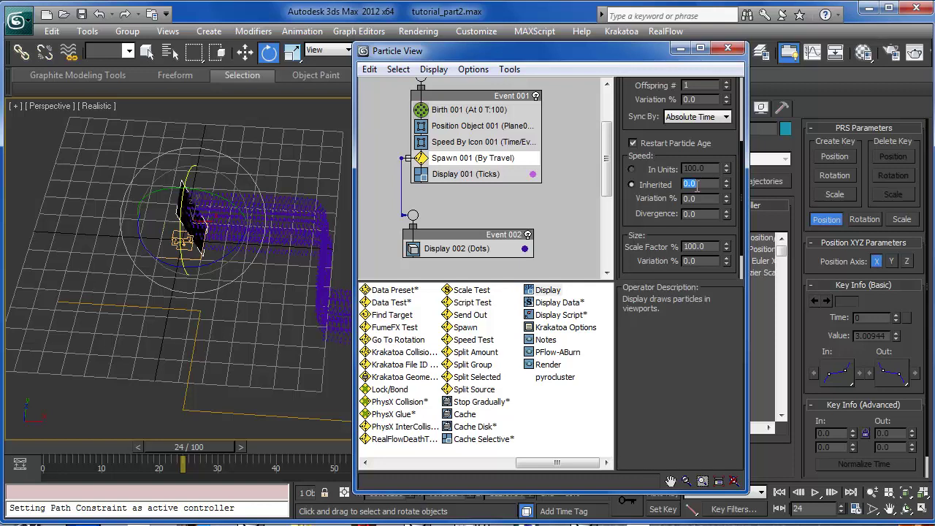
pyautogui.click(546, 436)
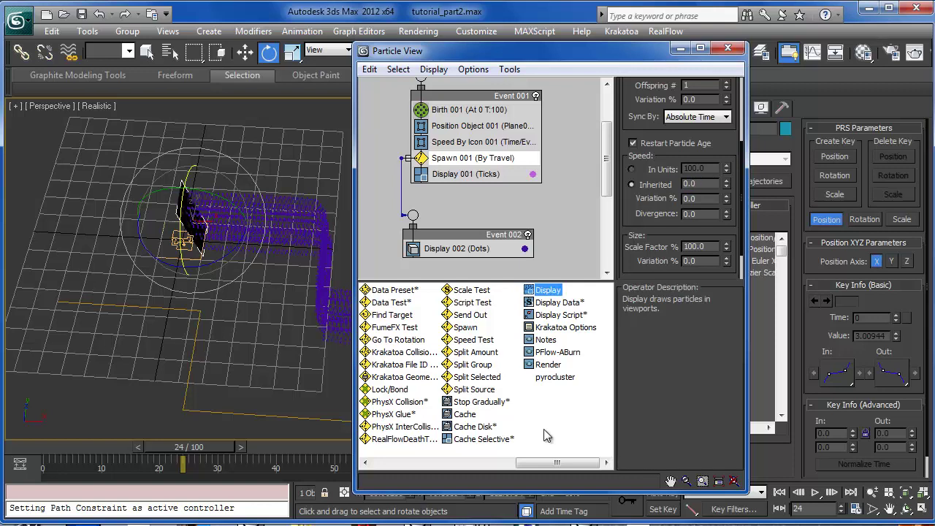
pyautogui.click(692, 185)
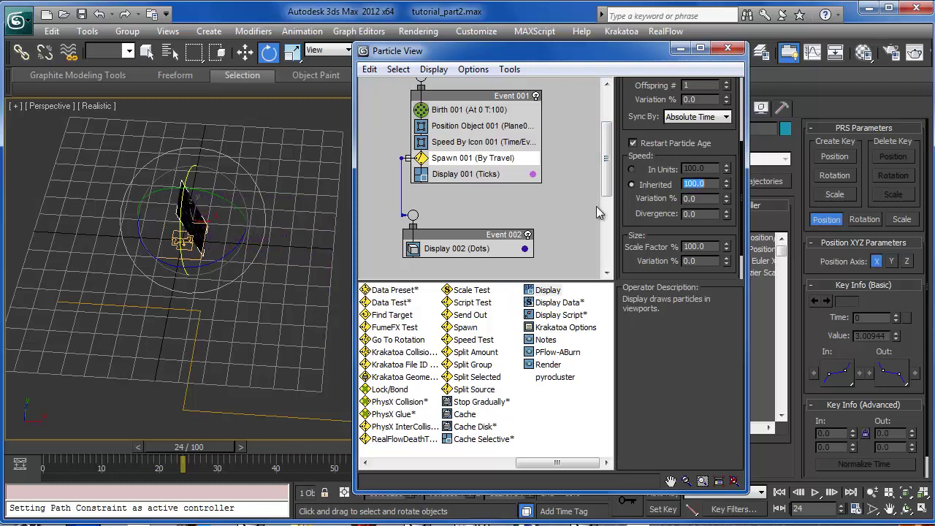
pyautogui.click(520, 428)
# - Add a Speed operator above the Display operator in Event 002
pyautogui.scroll(2, 532, 430)
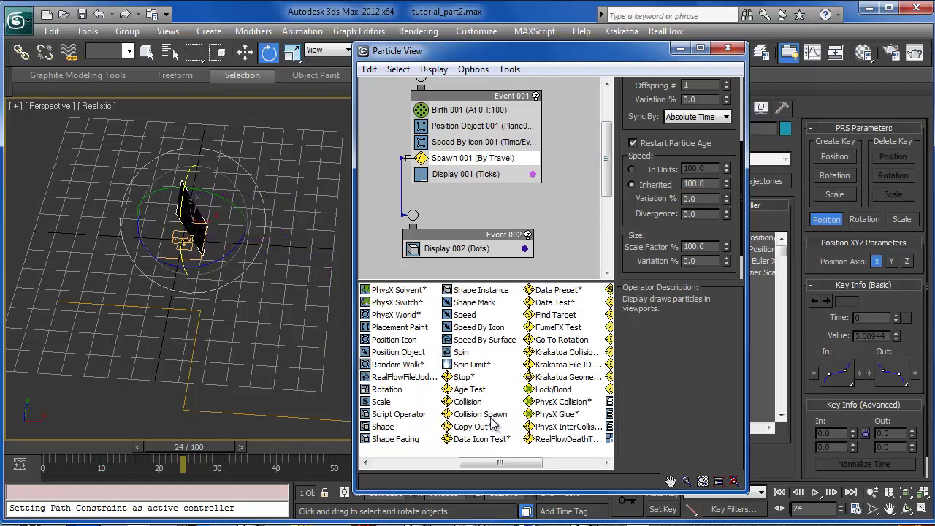
pyautogui.scroll(2, 444, 399)
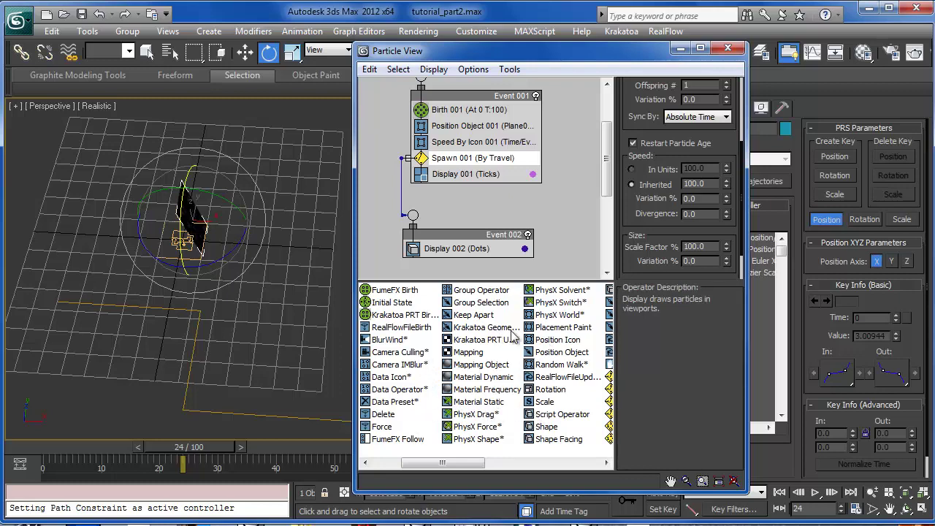
pyautogui.scroll(-2, 482, 405)
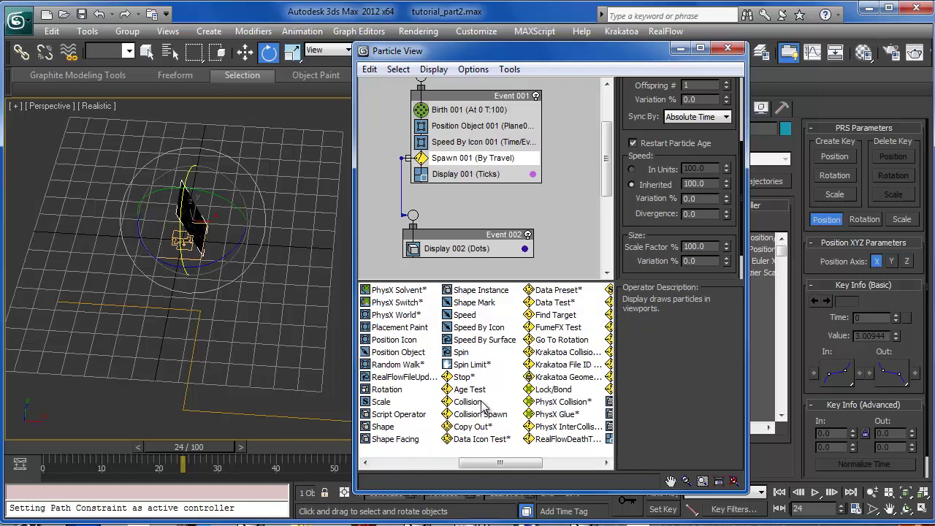
pyautogui.moveTo(465, 314); pyautogui.dragTo(444, 246)
# - Set the Speed 001 operator's direction to Inherit Previous and its speed to 0.001
pyautogui.click(685, 148)
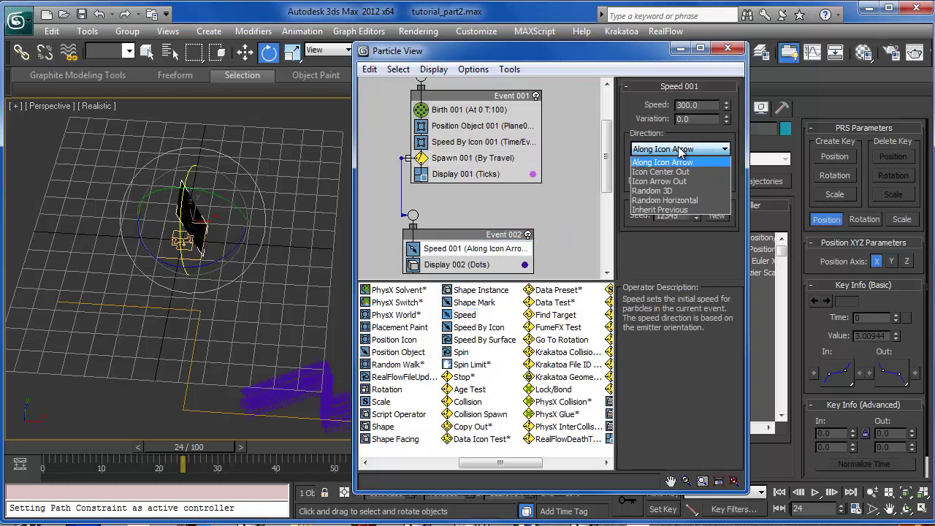
pyautogui.click(652, 210)
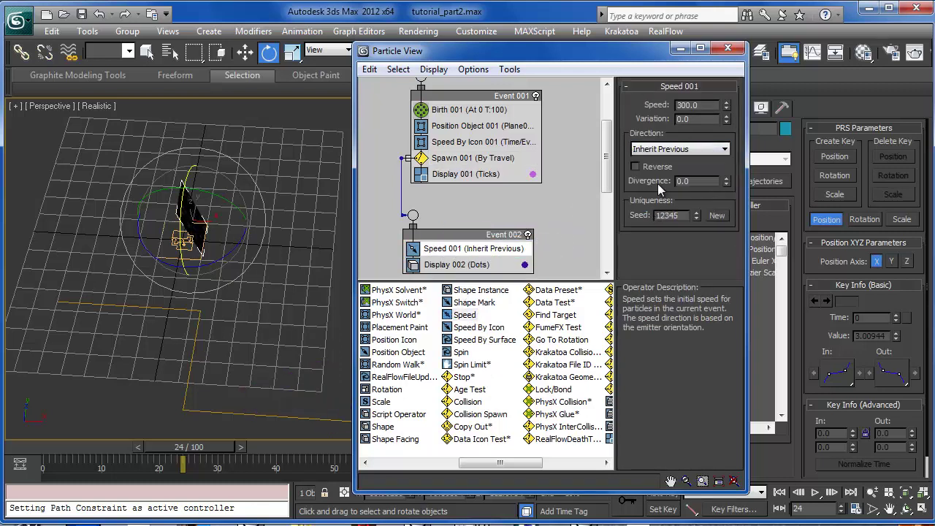
pyautogui.doubleClick(694, 106)
pyautogui.press('Return')
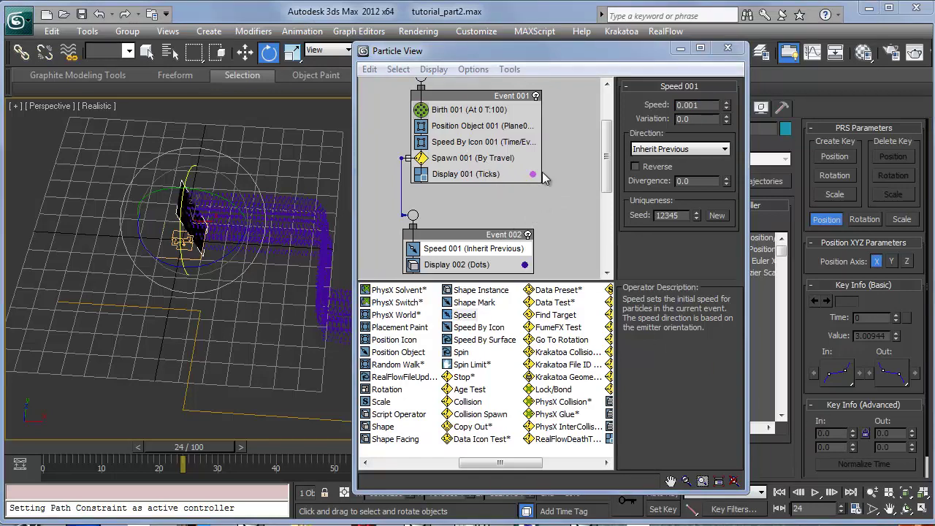
# - Align Event 002 beneath Event 001 and enlarge the Particle View window in width and height
pyautogui.moveTo(543, 181); pyautogui.dragTo(539, 182, button='middle')
pyautogui.moveTo(479, 236); pyautogui.dragTo(487, 237)
pyautogui.moveTo(516, 218); pyautogui.dragTo(570, 213, button='middle')
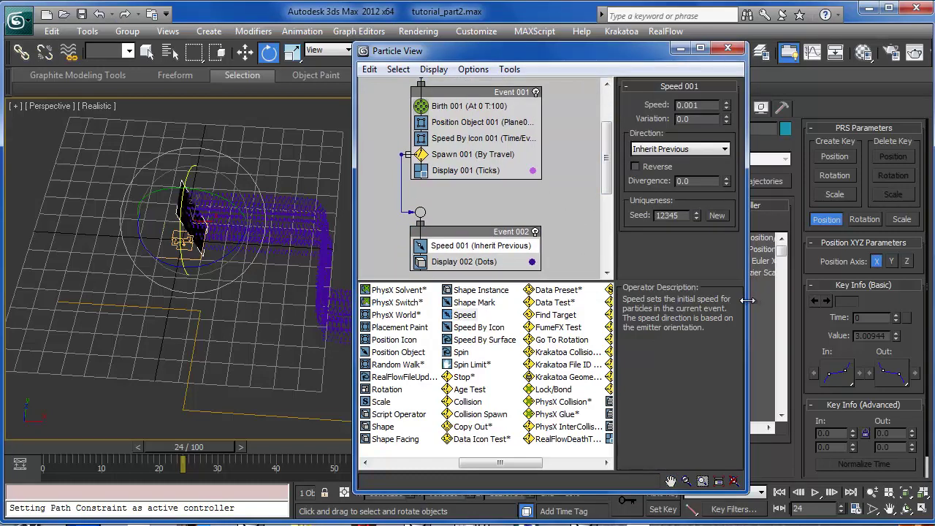
pyautogui.moveTo(747, 300); pyautogui.dragTo(826, 299)
pyautogui.moveTo(599, 208)
pyautogui.mouseDown(button='middle')
pyautogui.moveTo(595, 176)
pyautogui.moveTo(603, 185)
pyautogui.moveTo(598, 221)
pyautogui.mouseUp(button='middle')
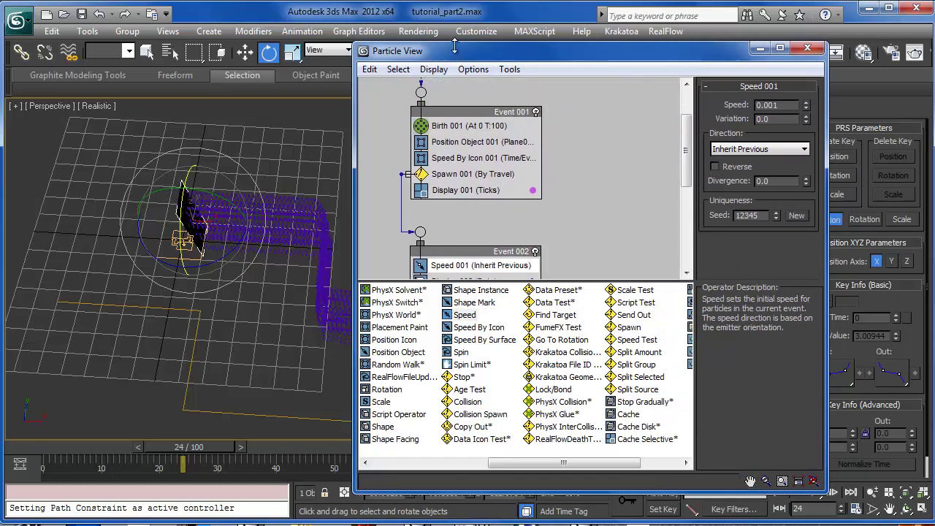
pyautogui.moveTo(456, 50); pyautogui.dragTo(457, 10)
pyautogui.moveTo(552, 114); pyautogui.dragTo(611, 201, button='middle')
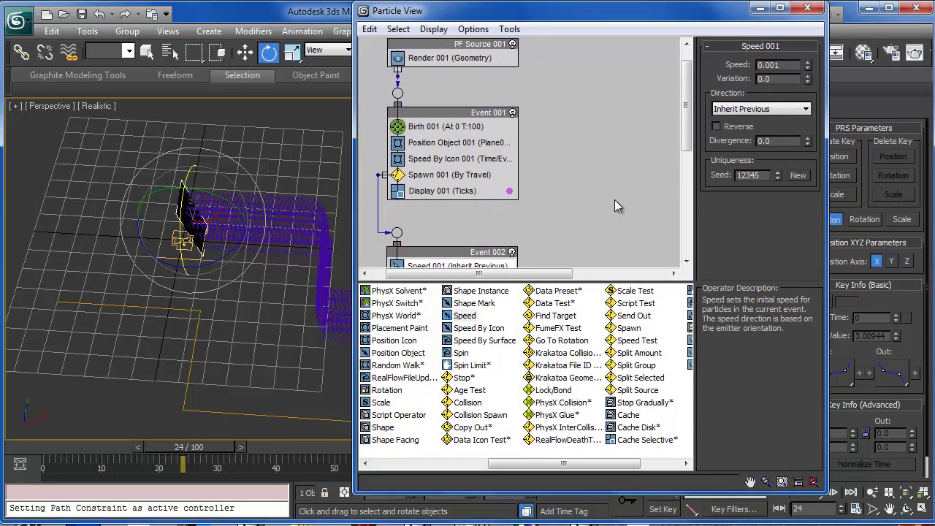
# - Go to frame 11 on the timeline and set the Spawn 001 travel distance step size to 1.0
pyautogui.moveTo(64, 449); pyautogui.dragTo(117, 448)
pyautogui.moveTo(283, 305); pyautogui.dragTo(240, 315, button='middle')
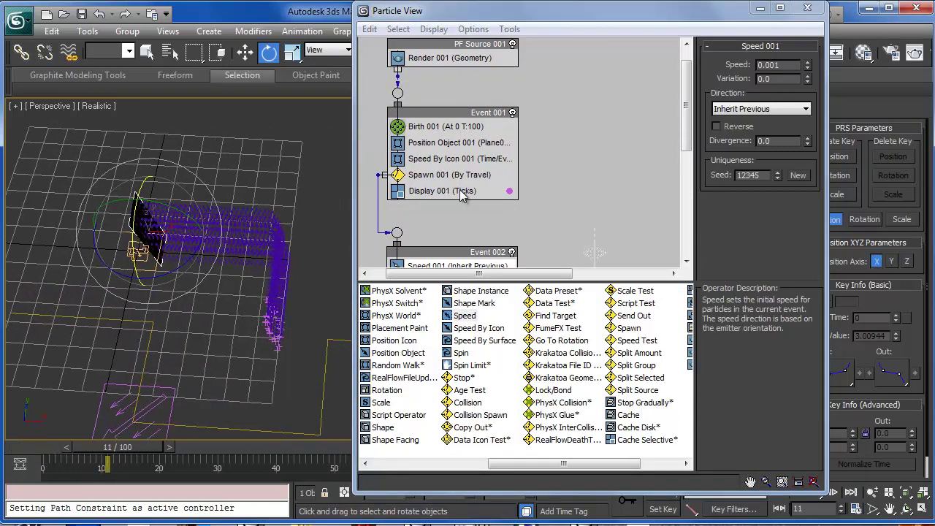
pyautogui.click(449, 175)
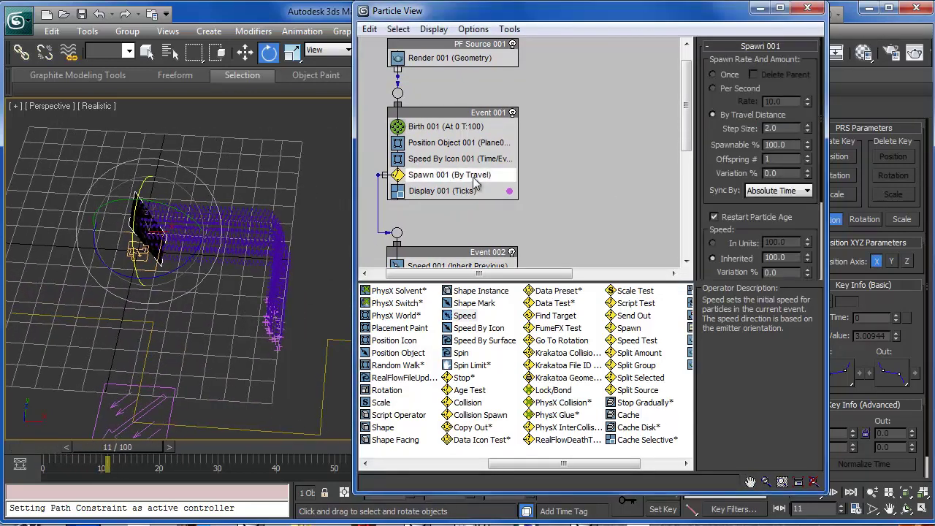
pyautogui.doubleClick(789, 129)
pyautogui.press('Return')
pyautogui.moveTo(243, 284); pyautogui.dragTo(252, 291, button='middle')
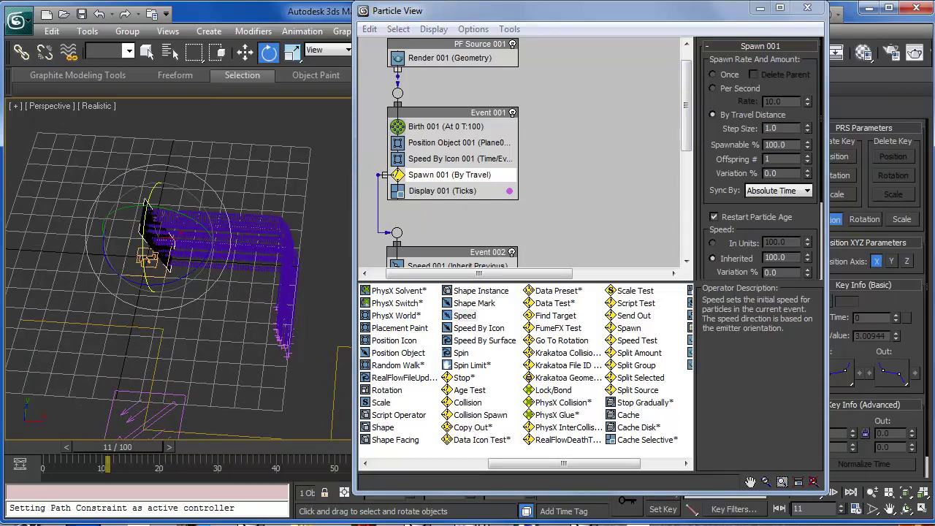
pyautogui.press('m')
pyautogui.click(488, 11)
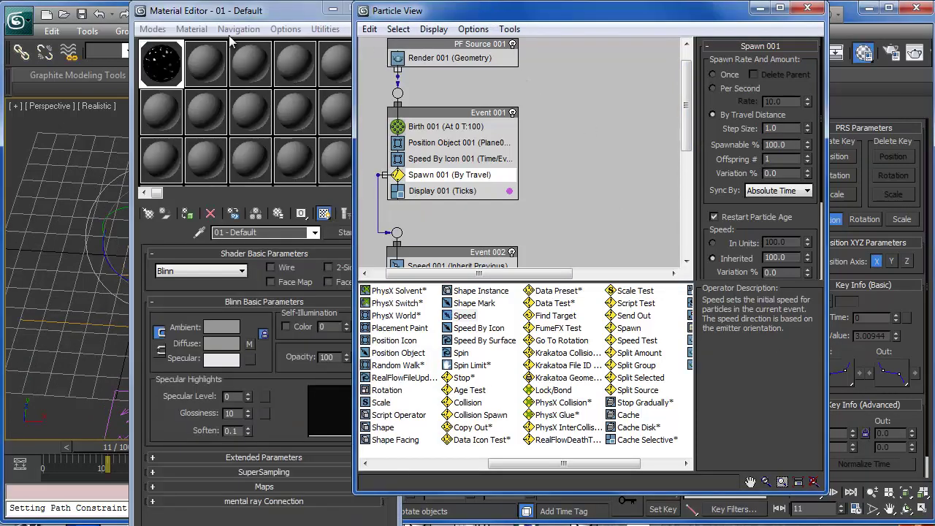
pyautogui.click(332, 10)
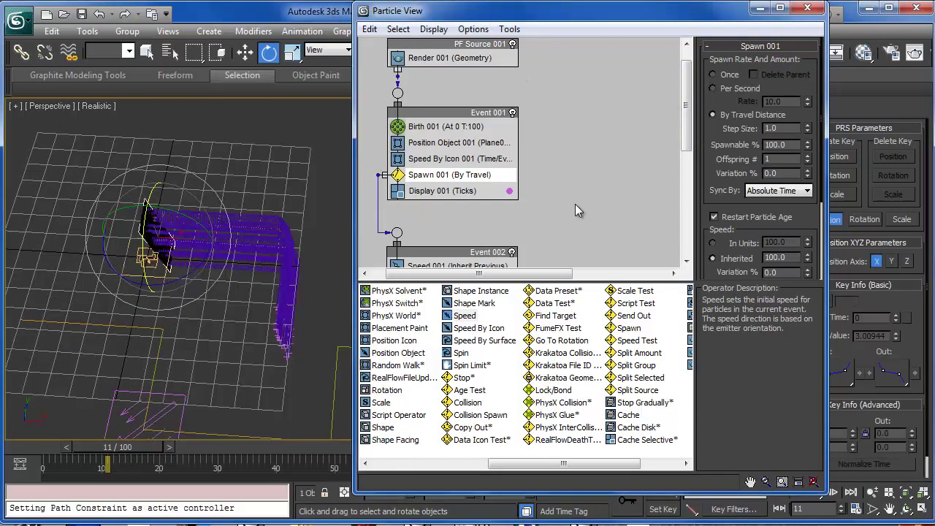
# - Enlarge the event display area of Particle View by shrinking the operator depot so both events fit
pyautogui.moveTo(610, 227); pyautogui.dragTo(618, 231, button='middle')
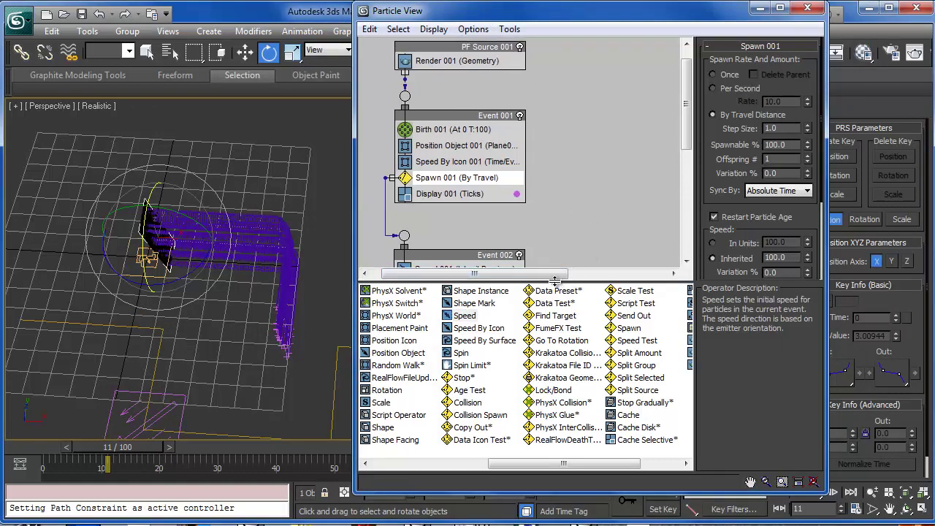
pyautogui.moveTo(562, 283); pyautogui.dragTo(553, 383)
pyautogui.moveTo(594, 307); pyautogui.dragTo(613, 343, button='middle')
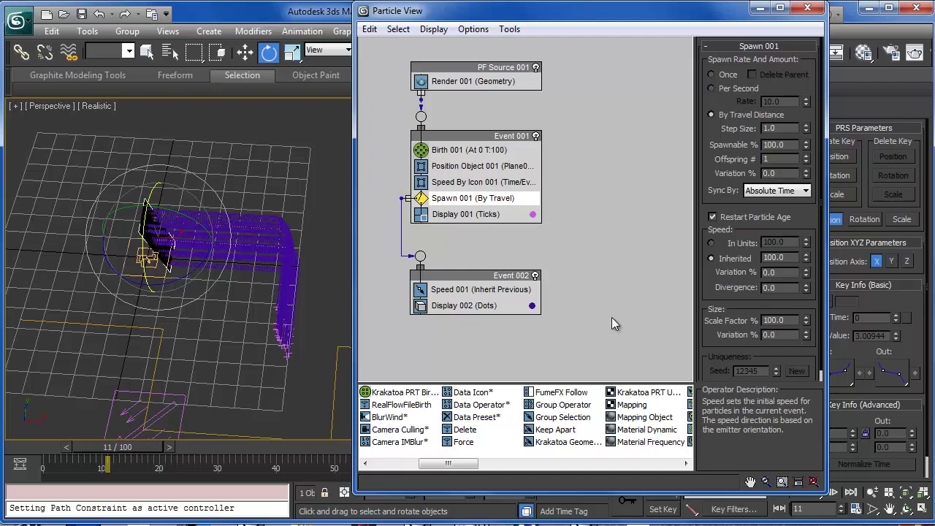
pyautogui.moveTo(628, 330); pyautogui.dragTo(593, 307, button='middle')
pyautogui.moveTo(585, 276)
pyautogui.mouseDown(button='middle')
pyautogui.moveTo(617, 282)
pyautogui.moveTo(577, 280)
pyautogui.moveTo(595, 262)
pyautogui.moveTo(598, 275)
pyautogui.mouseUp(button='middle')
# - Add a Mapping Object operator before Spawn 001 in Event 001 and assign Plane001 as its mapping source
pyautogui.scroll(-3, 612, 435)
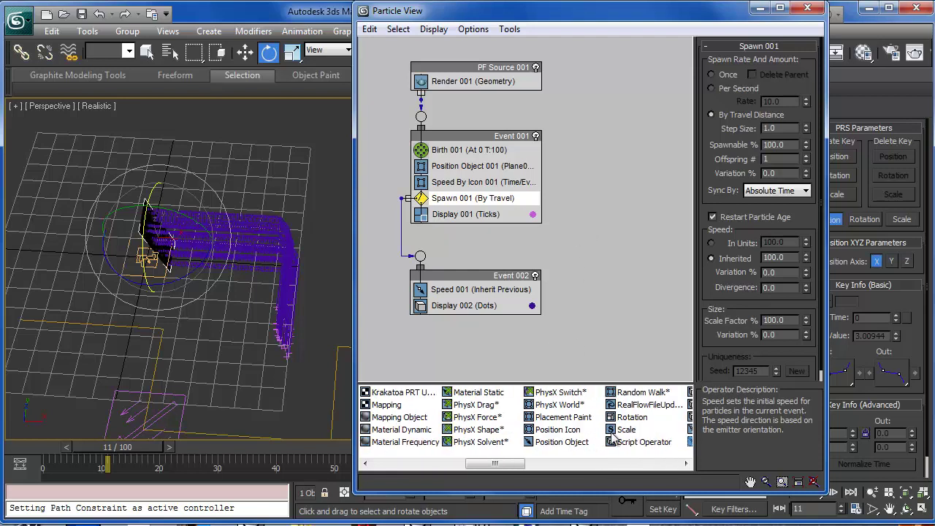
pyautogui.click(399, 417)
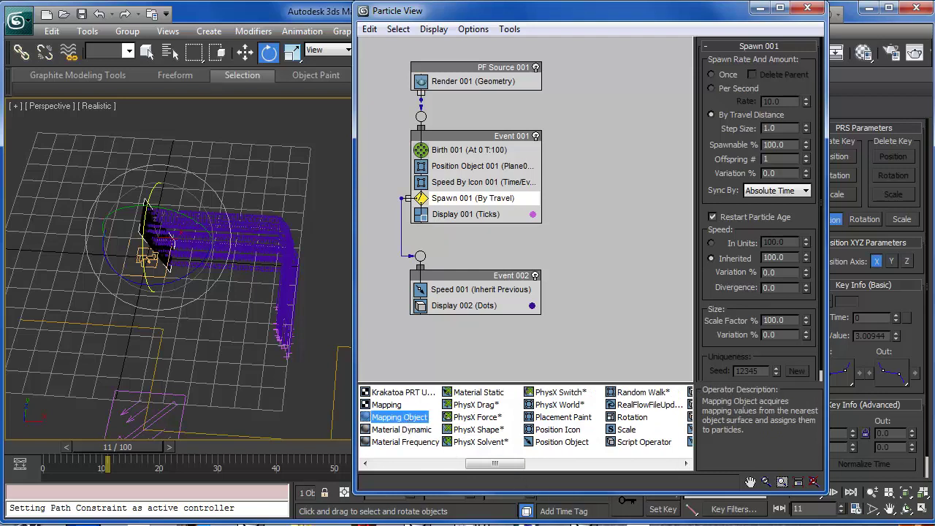
pyautogui.moveTo(399, 418); pyautogui.dragTo(456, 198)
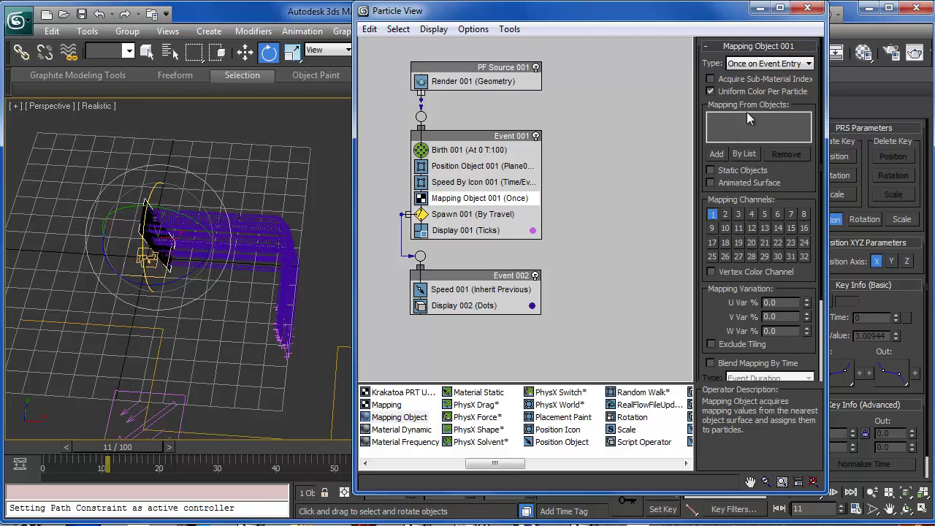
pyautogui.click(716, 154)
pyautogui.click(141, 233)
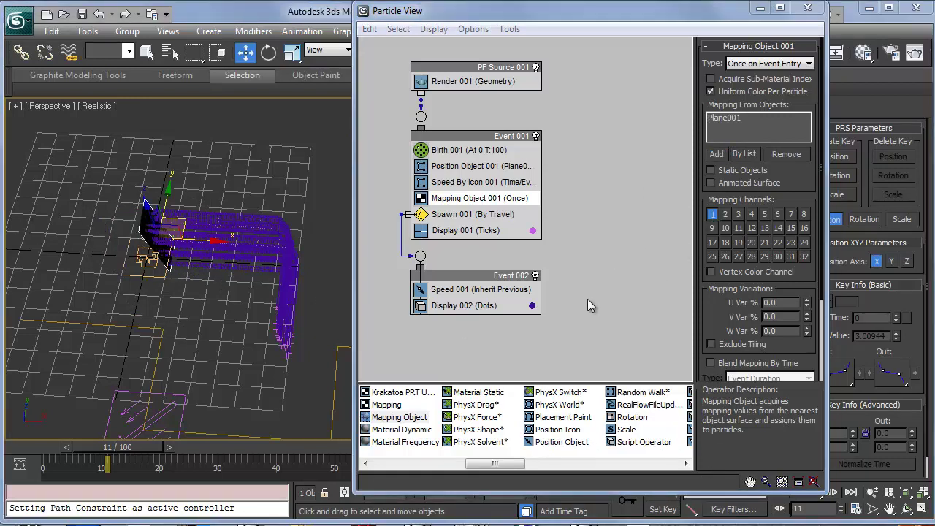
# - Add a Material Static operator between the Mapping Object and Spawn operators in Event 001 and show its parameters
pyautogui.click(494, 464)
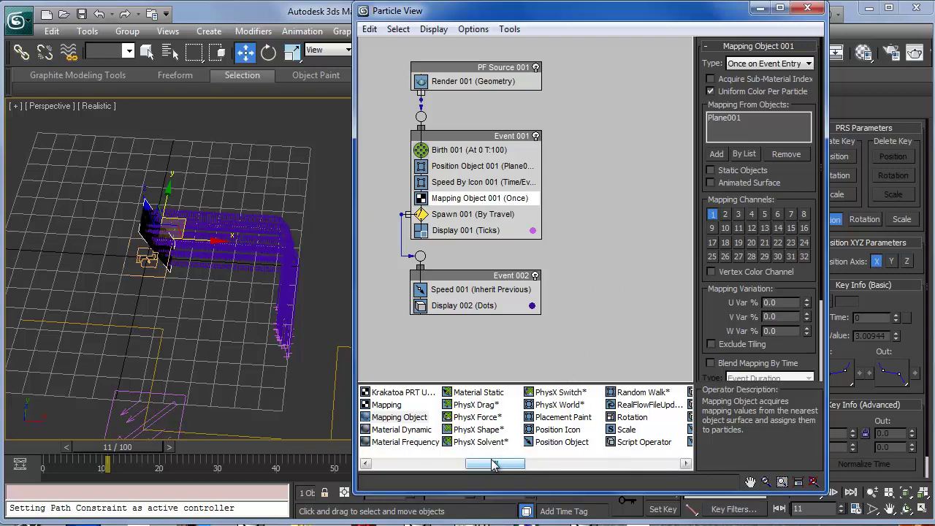
pyautogui.click(470, 393)
pyautogui.moveTo(471, 397); pyautogui.dragTo(448, 213)
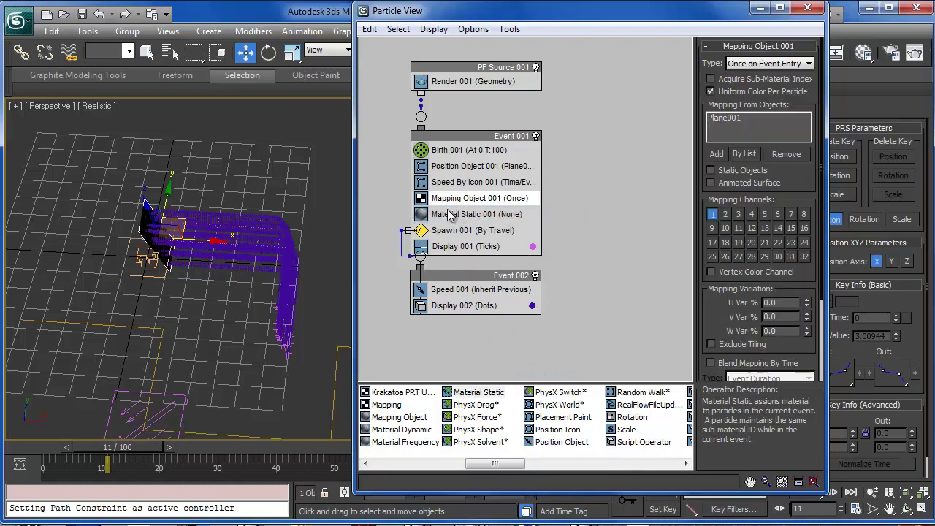
pyautogui.click(449, 214)
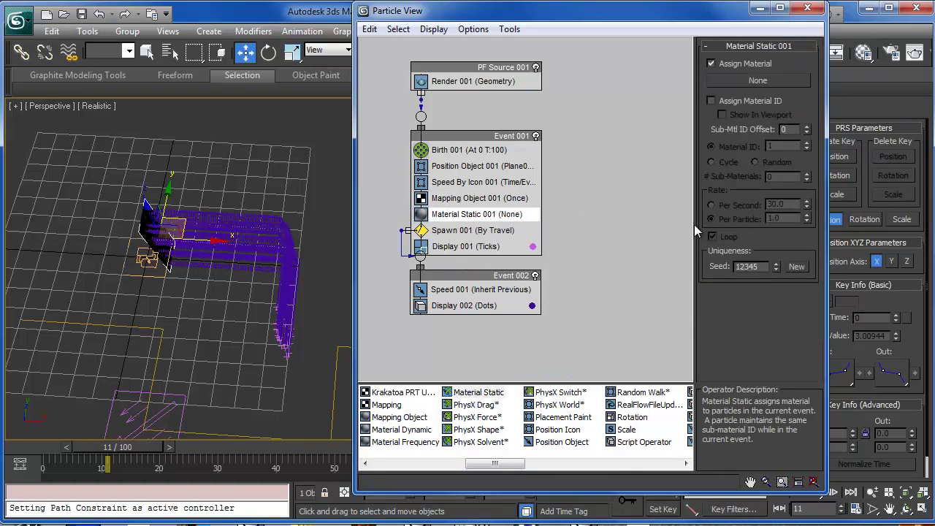
# - Assign a Noise map to the diffuse colour of the 02 - Default material in the Material Editor
pyautogui.press('m')
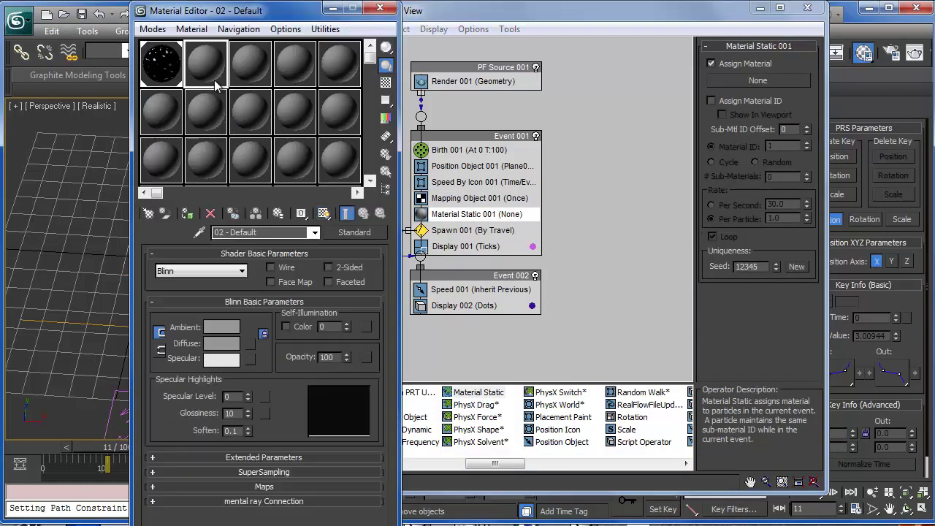
pyautogui.moveTo(216, 10); pyautogui.dragTo(376, 20)
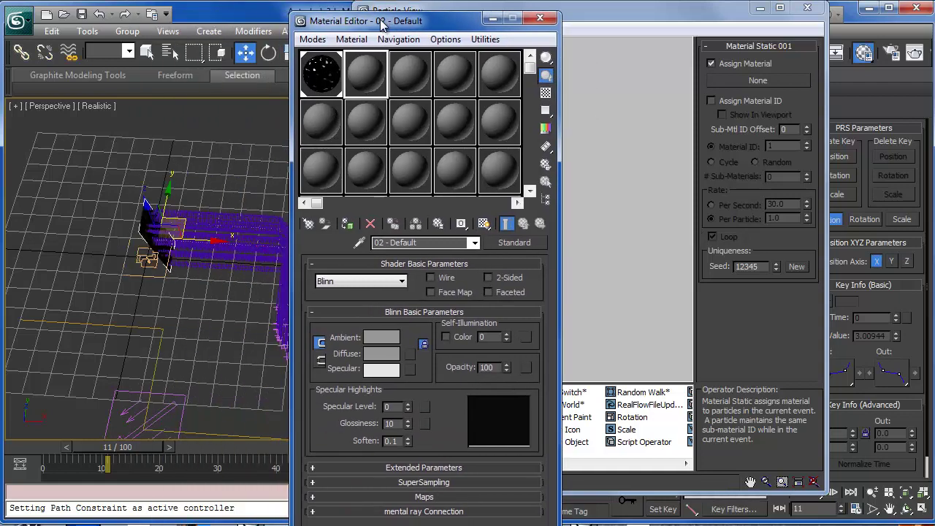
pyautogui.click(410, 353)
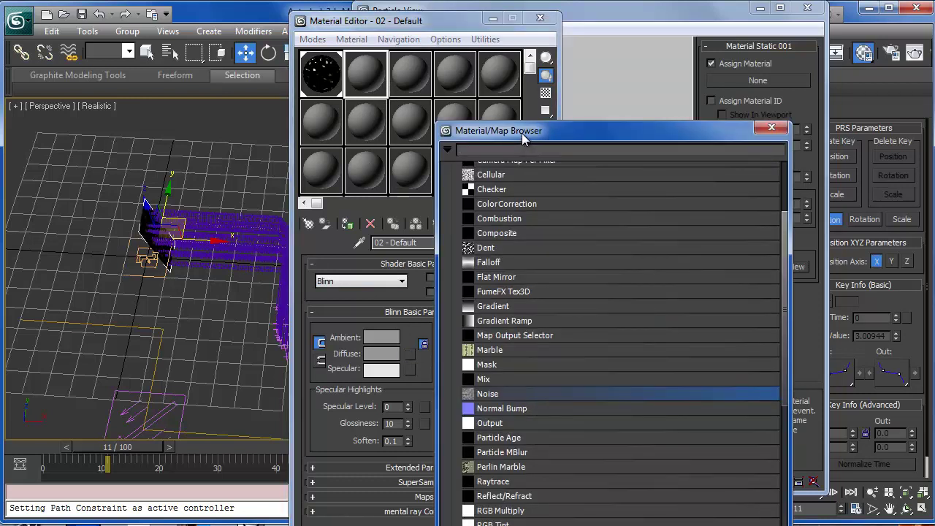
pyautogui.moveTo(523, 138); pyautogui.dragTo(501, 52)
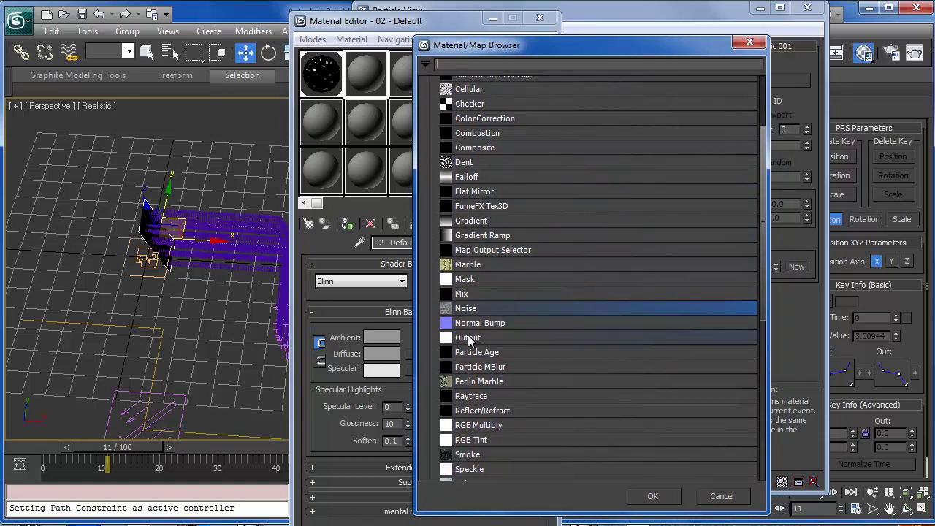
pyautogui.doubleClick(467, 308)
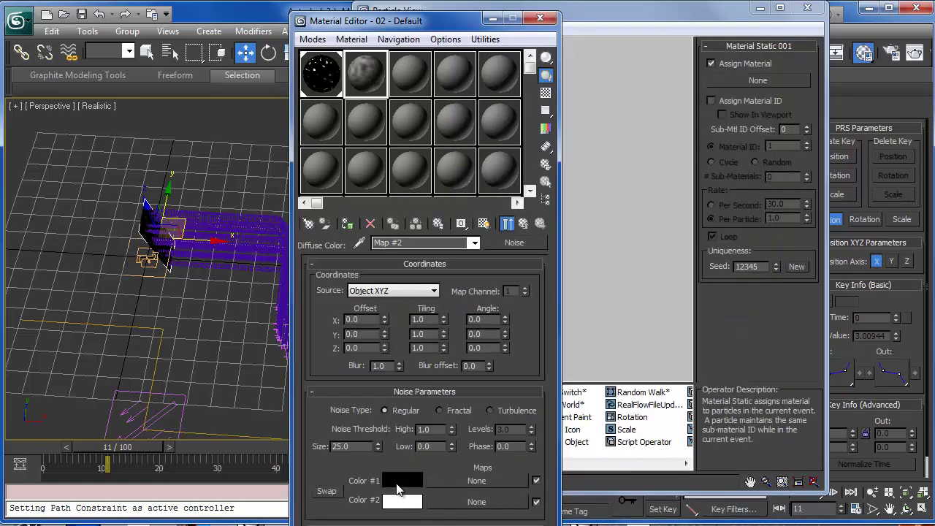
# - Set the Noise map's Color #1 to bright yellow-green (about RGB 169, 247, 0)
pyautogui.click(398, 481)
pyautogui.moveTo(358, 105); pyautogui.dragTo(345, 103)
pyautogui.moveTo(333, 145); pyautogui.dragTo(321, 100)
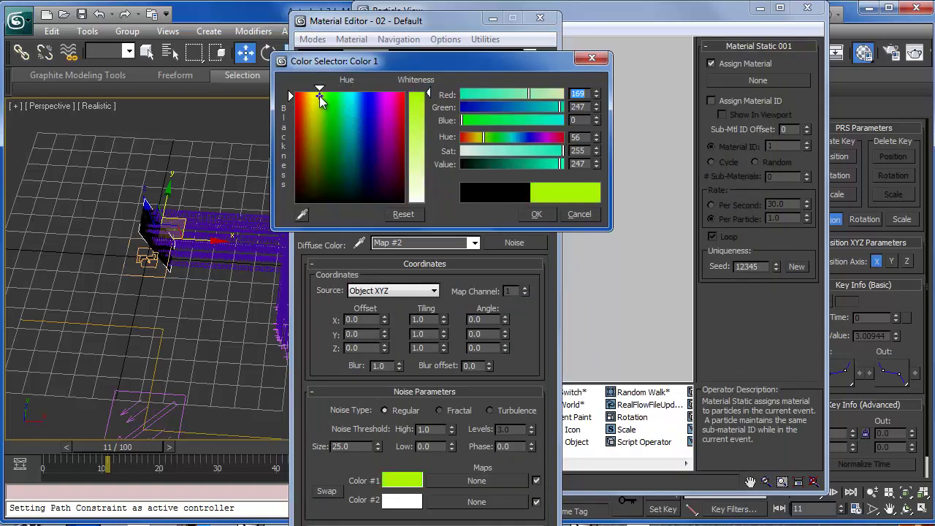
pyautogui.click(536, 214)
# - Set the Noise map's Color #2 to saturated orange-red (about RGB 255, 42, 0)
pyautogui.click(402, 502)
pyautogui.moveTo(319, 162); pyautogui.dragTo(295, 91)
pyautogui.moveTo(425, 141); pyautogui.dragTo(417, 91)
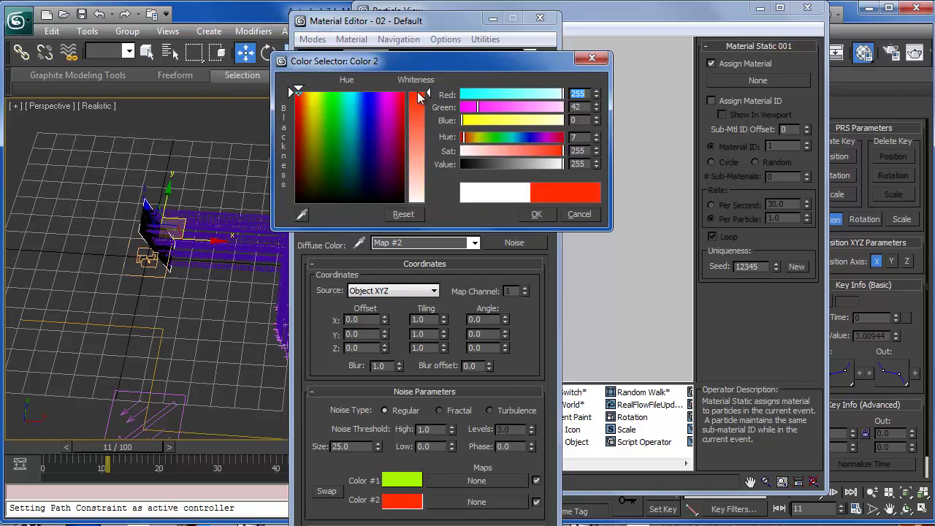
pyautogui.click(537, 214)
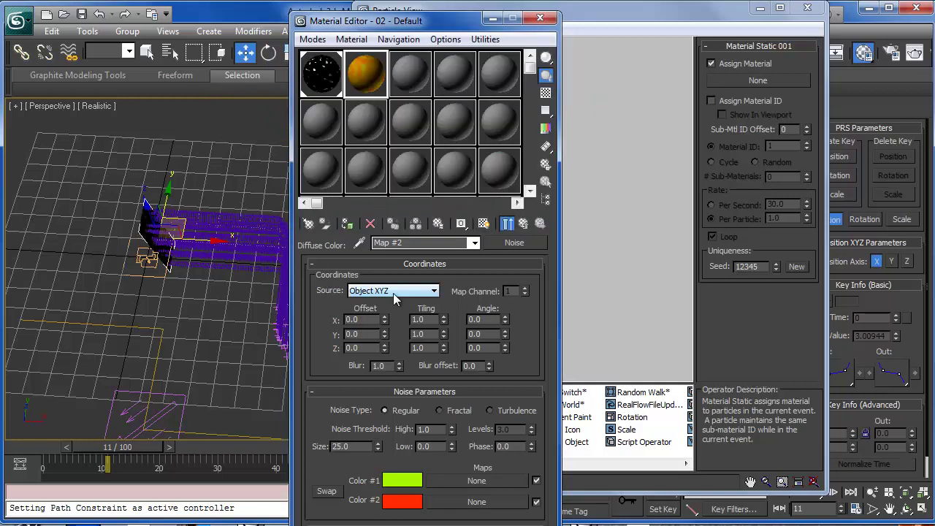
# - Set the Noise map's coordinate source to Explicit Map Channel and its noise size to 0.05
pyautogui.click(367, 291)
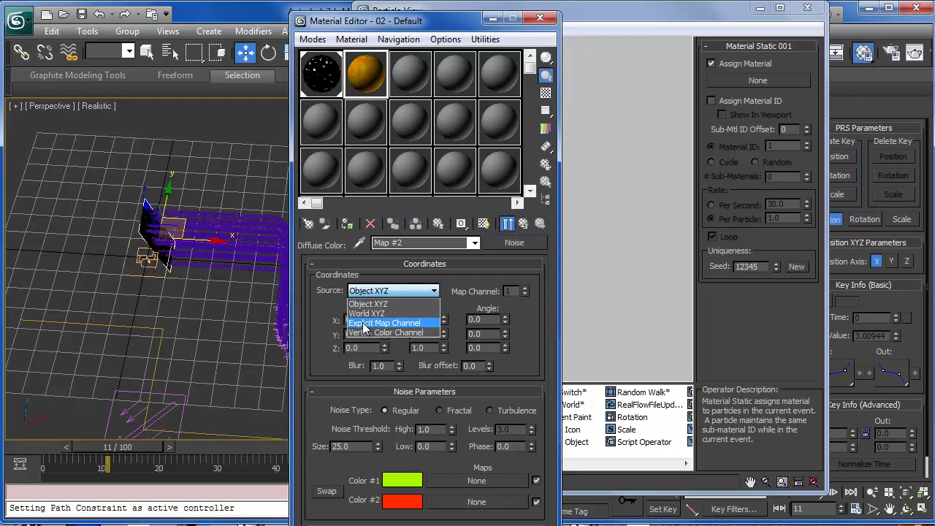
pyautogui.click(374, 323)
pyautogui.doubleClick(358, 447)
pyautogui.write('0.05')
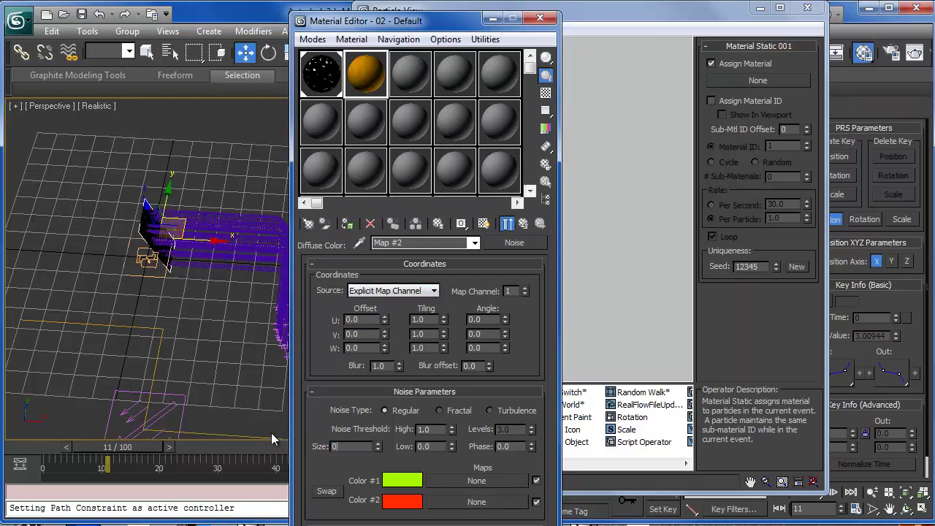
pyautogui.press('Return')
# - Assign the 02 - Default material to the Material Static 001 operator and minimize the Material Editor
pyautogui.moveTo(716, 94); pyautogui.dragTo(744, 86)
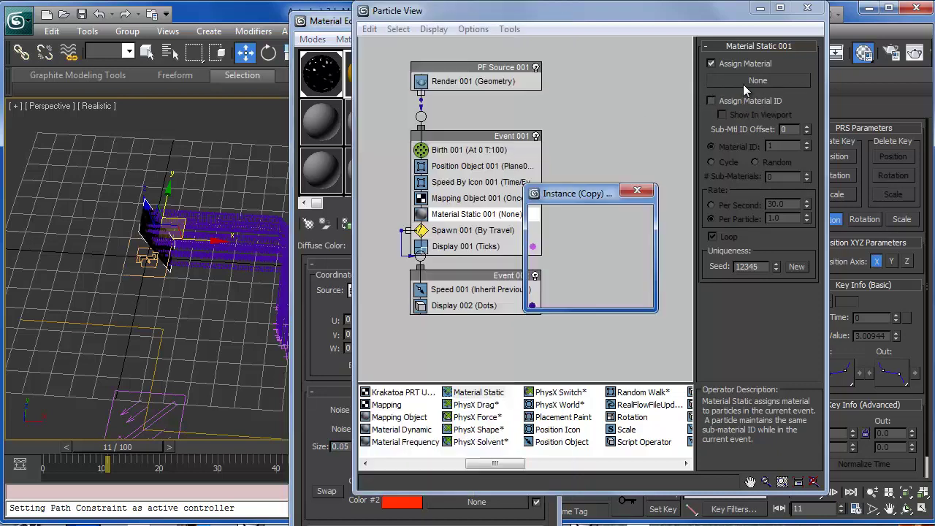
pyautogui.click(561, 293)
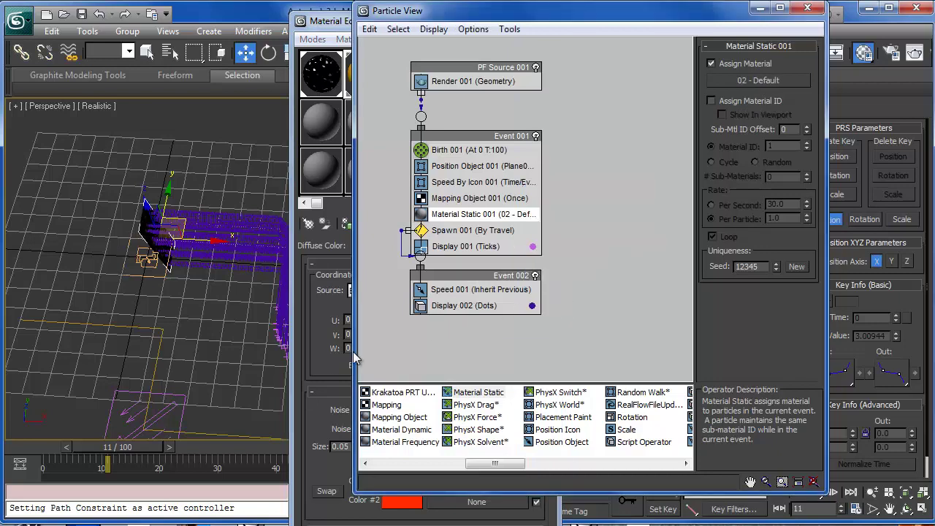
pyautogui.click(313, 366)
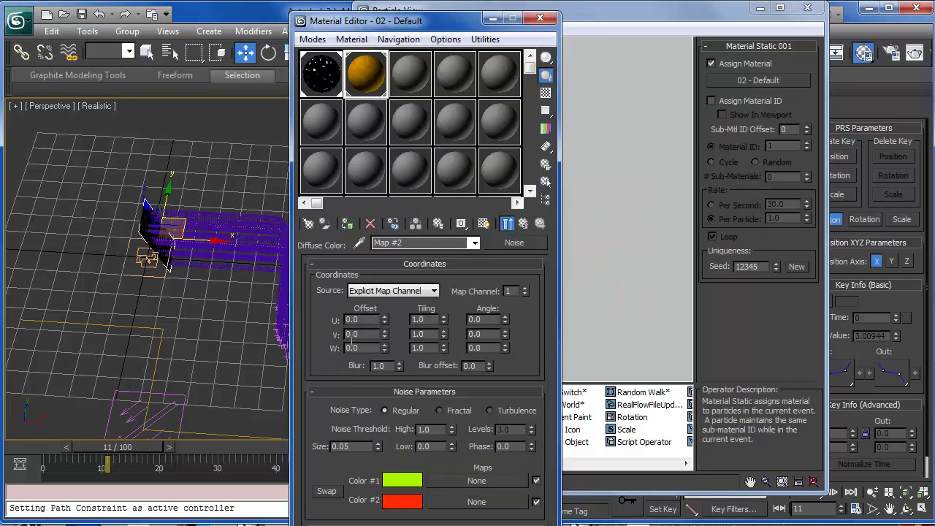
pyautogui.click(492, 18)
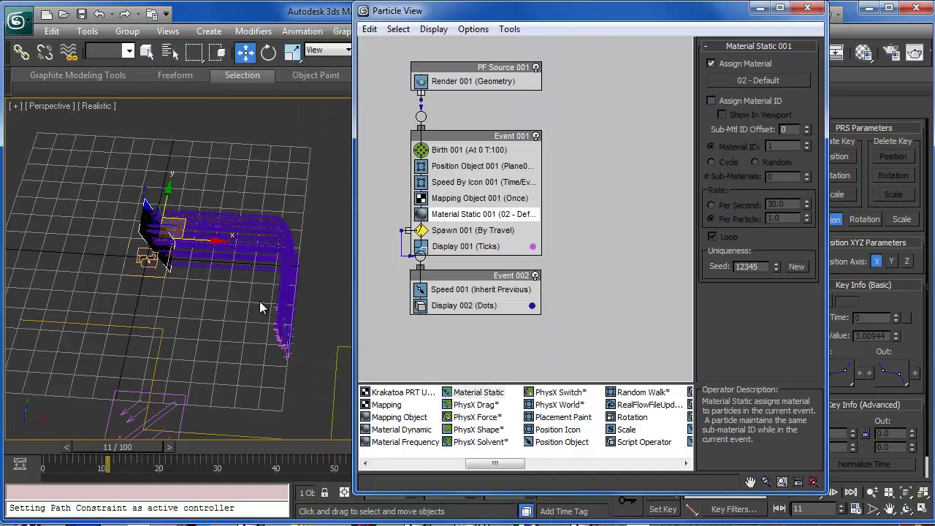
# - Enable Force Additive Mode in the Krakatoa render settings and test-render the perspective view
pyautogui.click(760, 8)
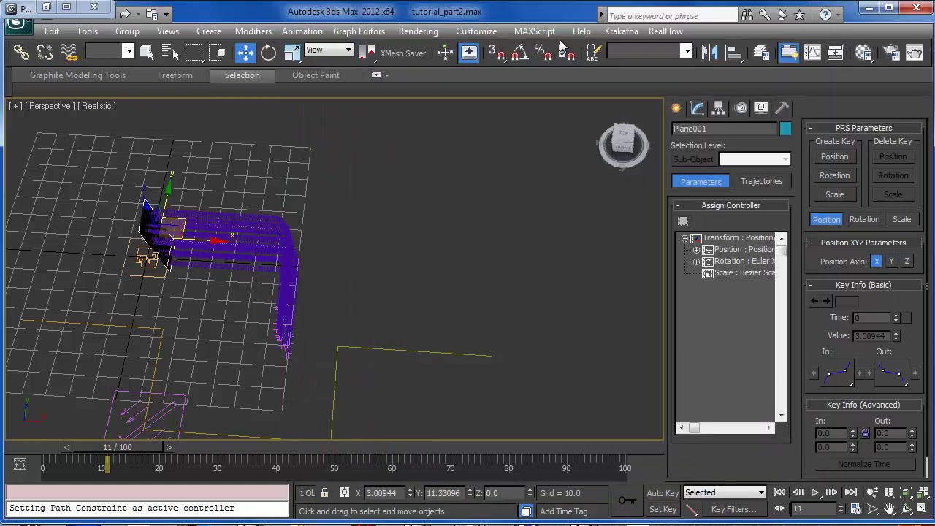
pyautogui.click(621, 31)
pyautogui.click(638, 65)
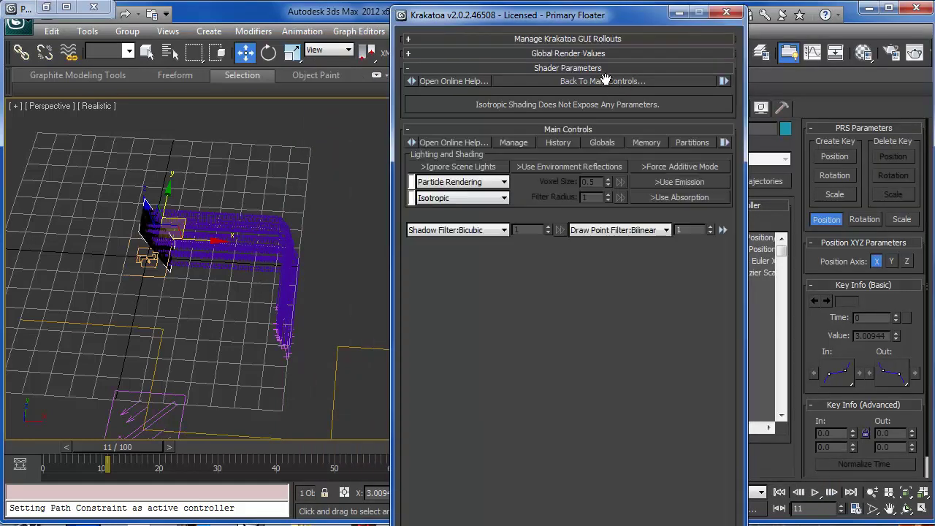
pyautogui.click(509, 68)
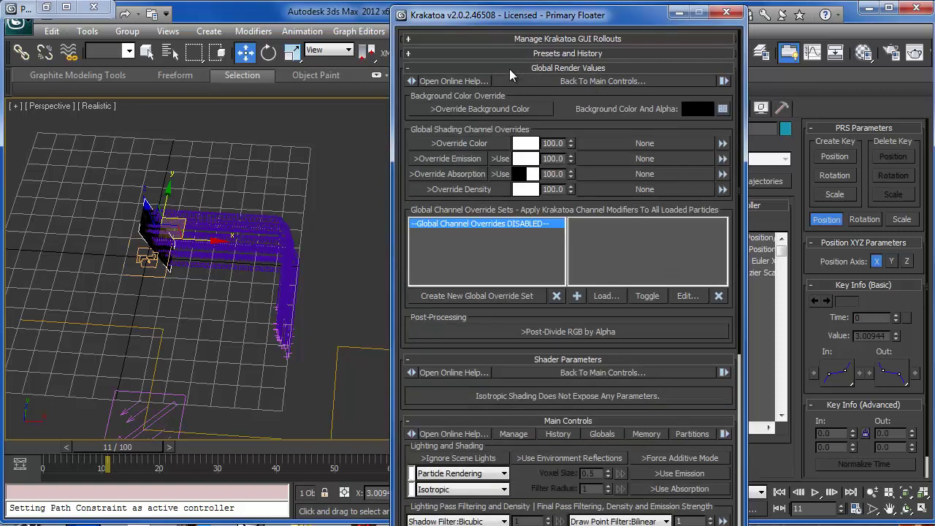
pyautogui.click(509, 68)
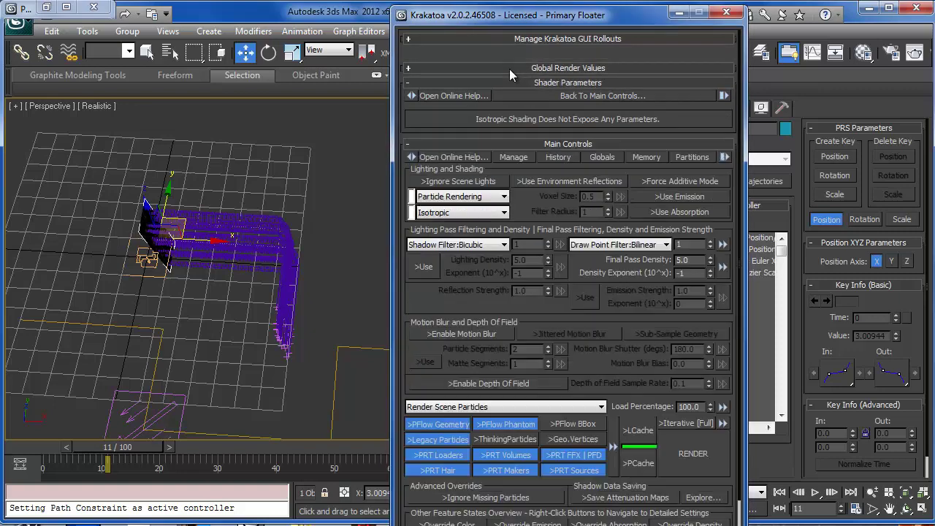
pyautogui.click(681, 181)
pyautogui.hotkey('shift', 'q')
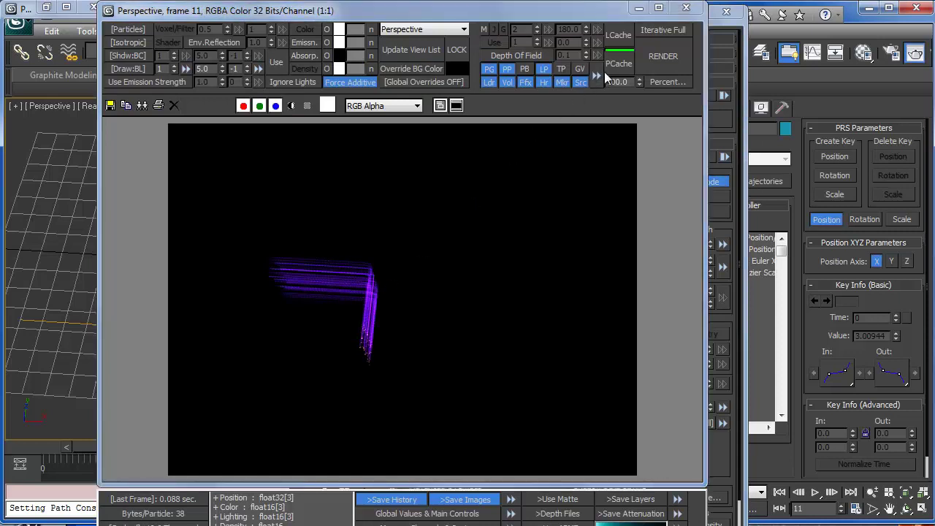
pyautogui.click(686, 8)
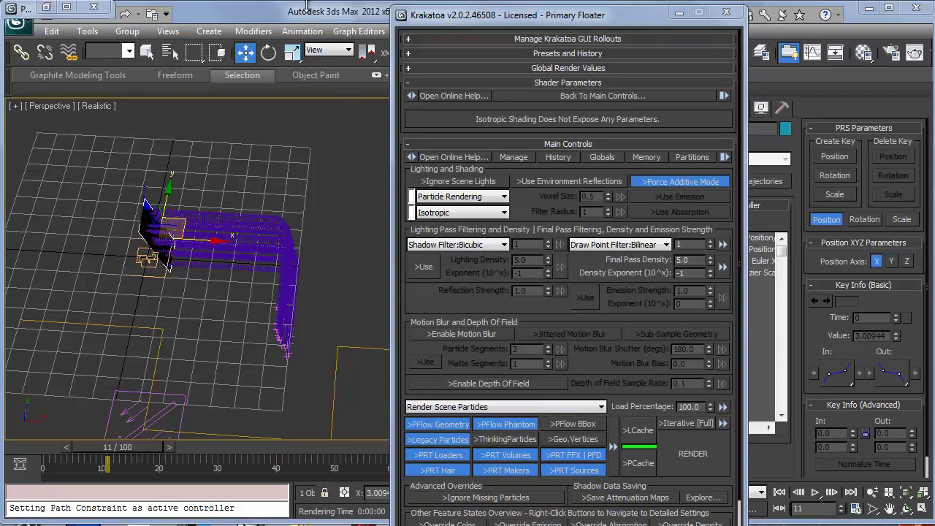
# - Clone Material Static 001 as an instance into Event 002 between Speed 001 and Display 002, and test-render the particles
pyautogui.press('6')
pyautogui.moveTo(630, 231); pyautogui.dragTo(629, 115, button='middle')
pyautogui.moveTo(461, 181); pyautogui.dragTo(460, 196)
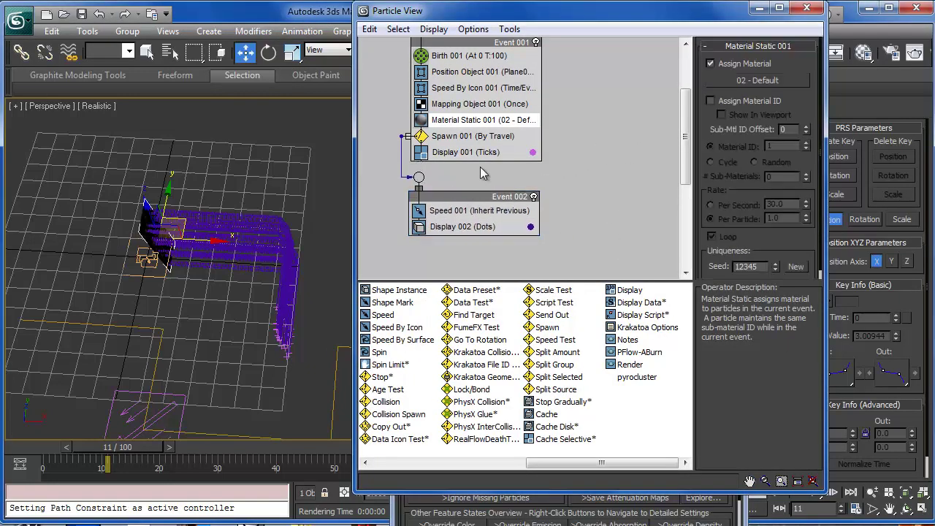
pyautogui.click(458, 122)
pyautogui.click(465, 123)
pyautogui.moveTo(459, 122); pyautogui.dragTo(460, 220)
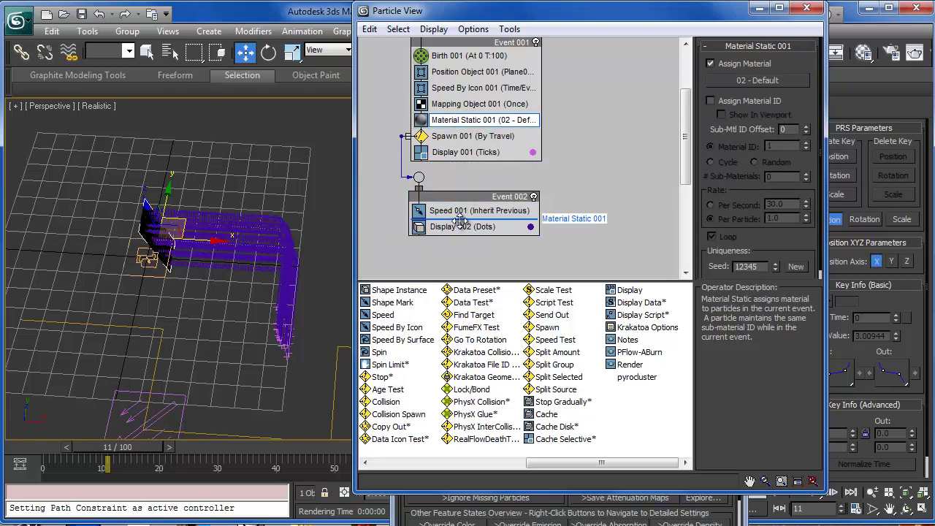
pyautogui.moveTo(459, 221)
pyautogui.mouseDown()
pyautogui.moveTo(438, 136)
pyautogui.moveTo(458, 215)
pyautogui.moveTo(476, 227)
pyautogui.mouseUp()
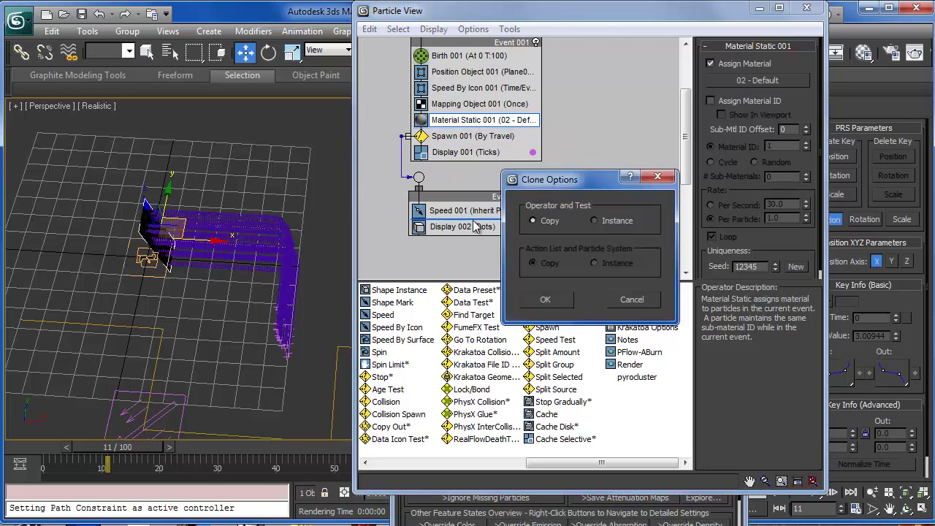
pyautogui.click(545, 301)
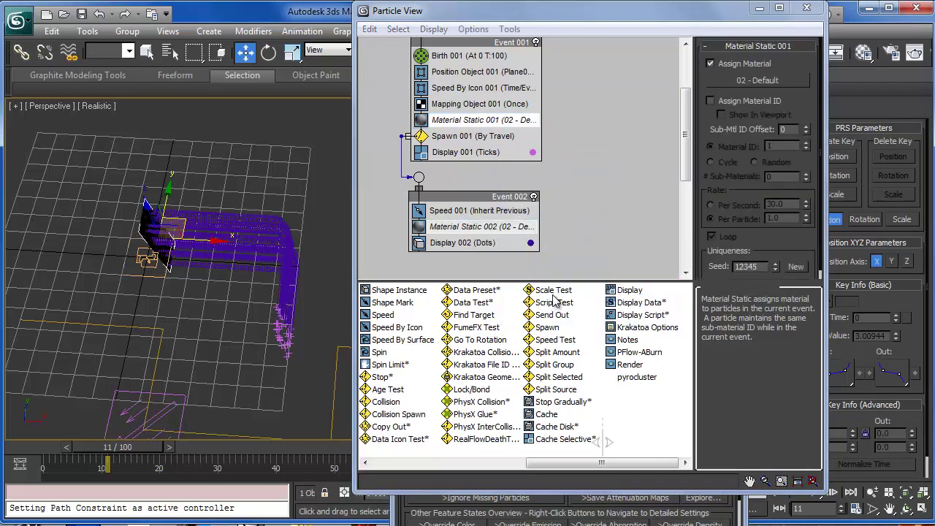
pyautogui.hotkey('shift', 'q')
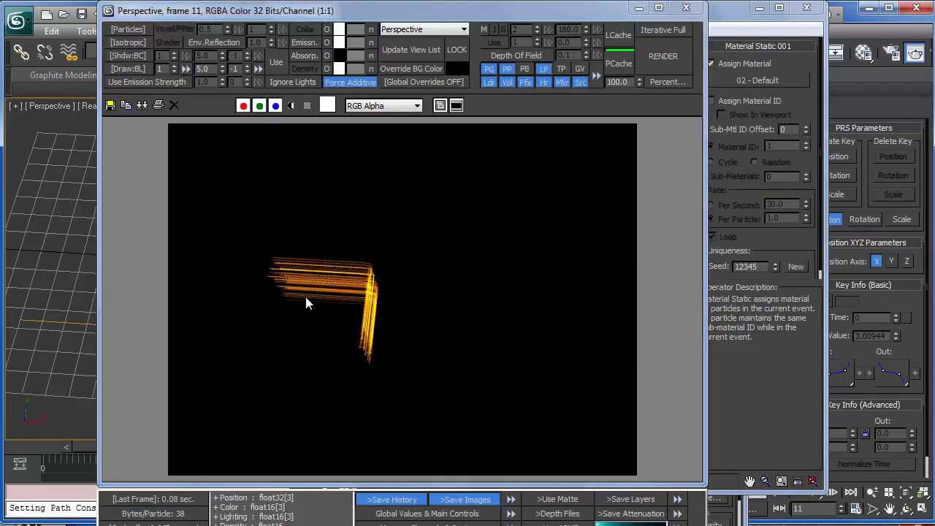
pyautogui.click(686, 8)
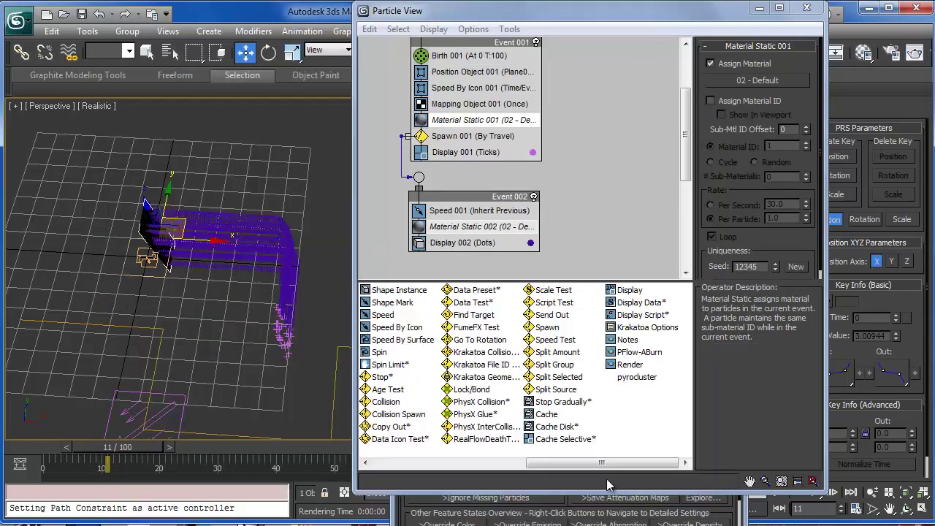
# - Change the Noise map's Color #1 to bright blue (RGB 54, 0, 255) and test-render the trail
pyautogui.press('m')
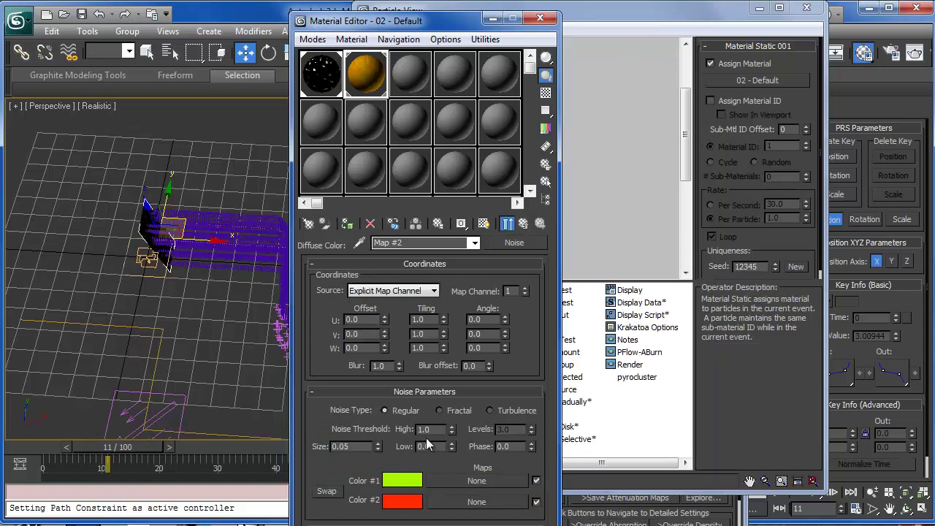
pyautogui.click(393, 482)
pyautogui.click(372, 92)
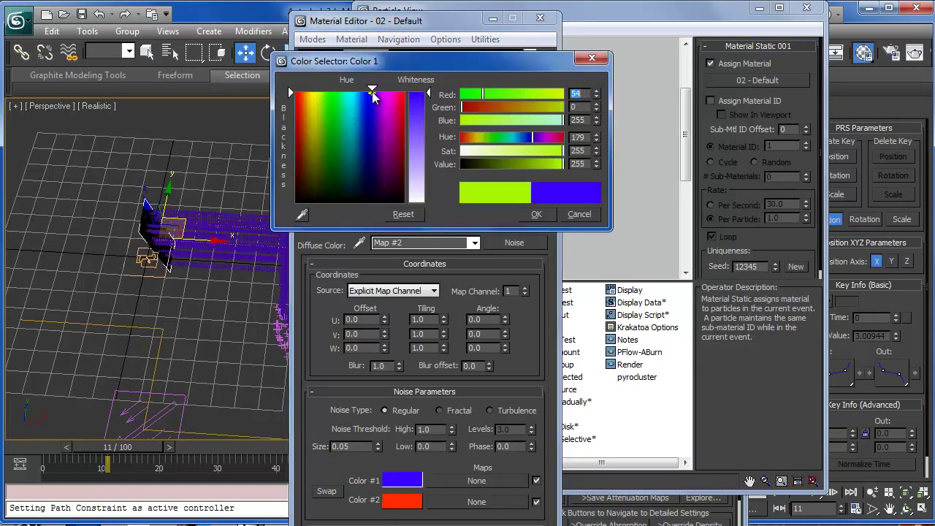
pyautogui.click(535, 214)
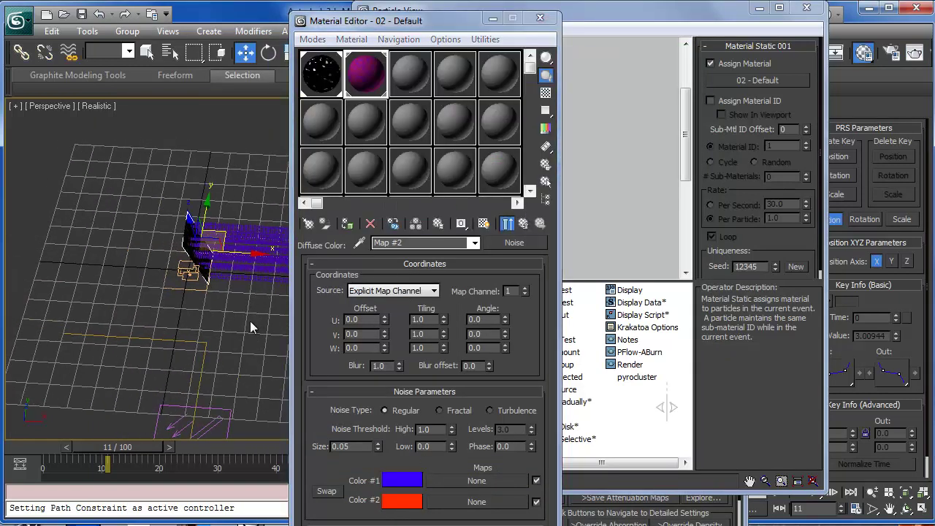
pyautogui.hotkey('shift', 'q')
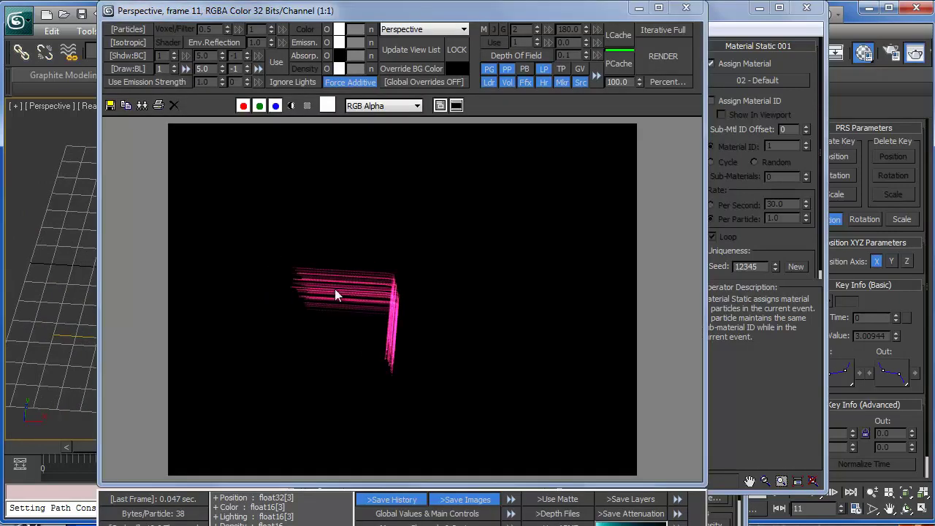
pyautogui.click(686, 7)
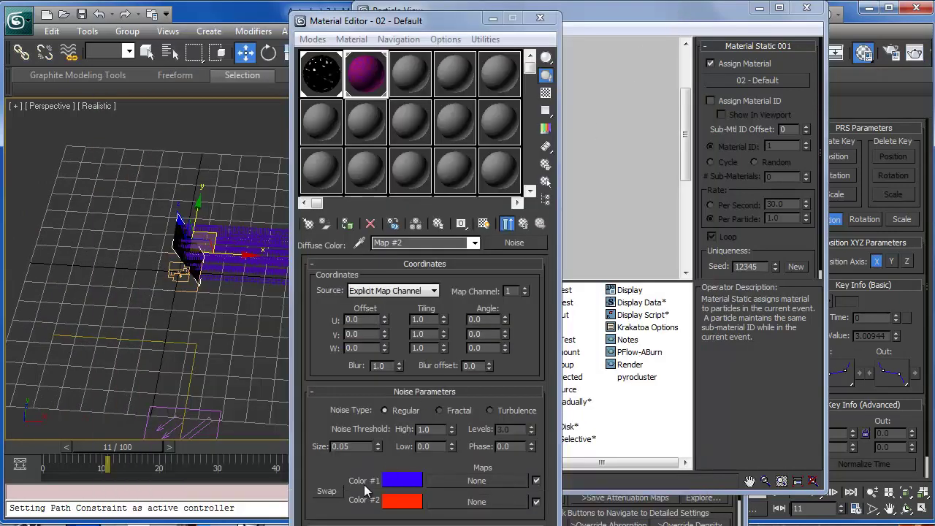
# - Set the Noise map's threshold to 0.5 low and 0.6 high, and test-render the trail
pyautogui.doubleClick(428, 447)
pyautogui.write('.5')
pyautogui.press('Return')
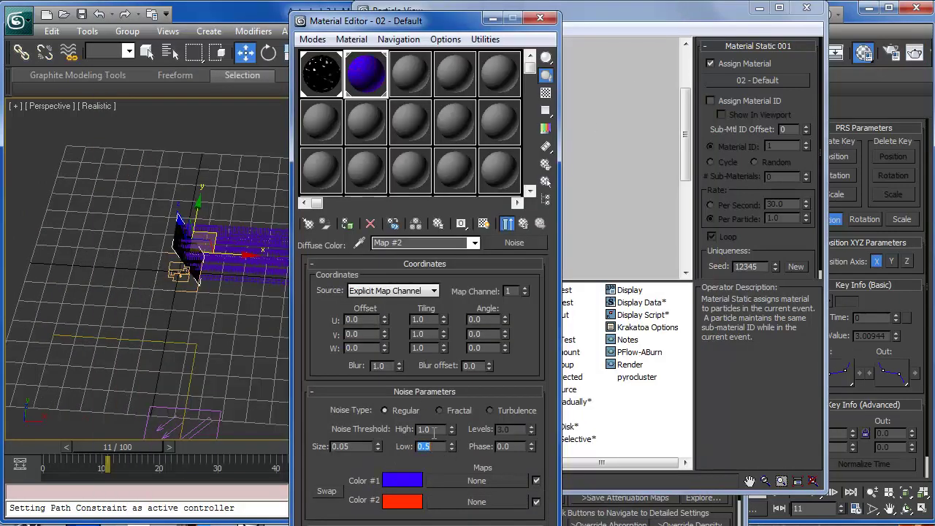
pyautogui.click(424, 434)
pyautogui.write('0.')
pyautogui.middleClick(176, 306)
pyautogui.press('F9')
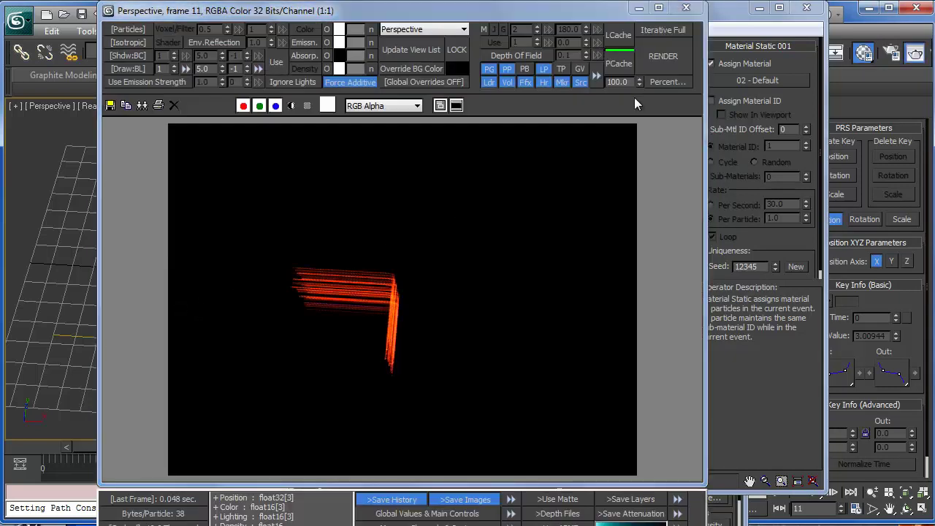
pyautogui.click(686, 8)
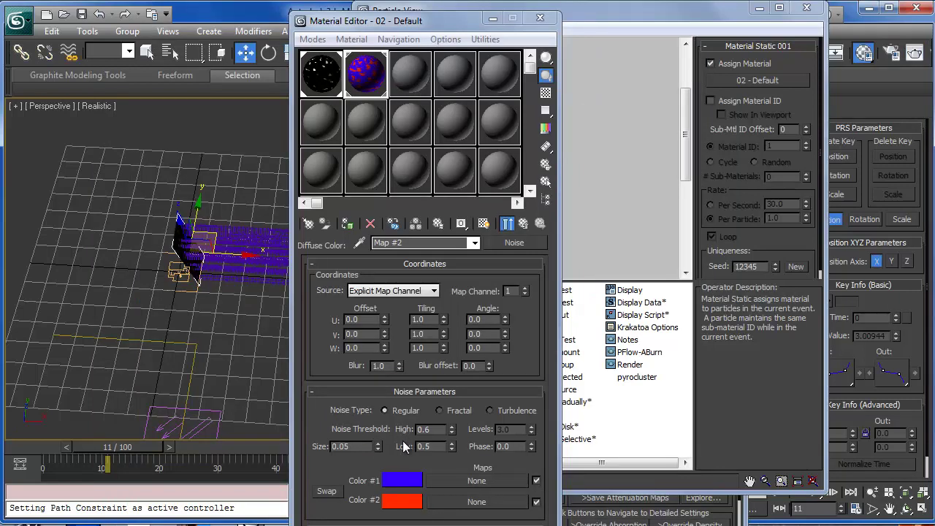
# - Test-render the particle trail from a closer, low angle facing the plane
pyautogui.keyDown('alt'); pyautogui.moveTo(275, 376); pyautogui.dragTo(238, 376, button='middle'); pyautogui.keyUp('alt')
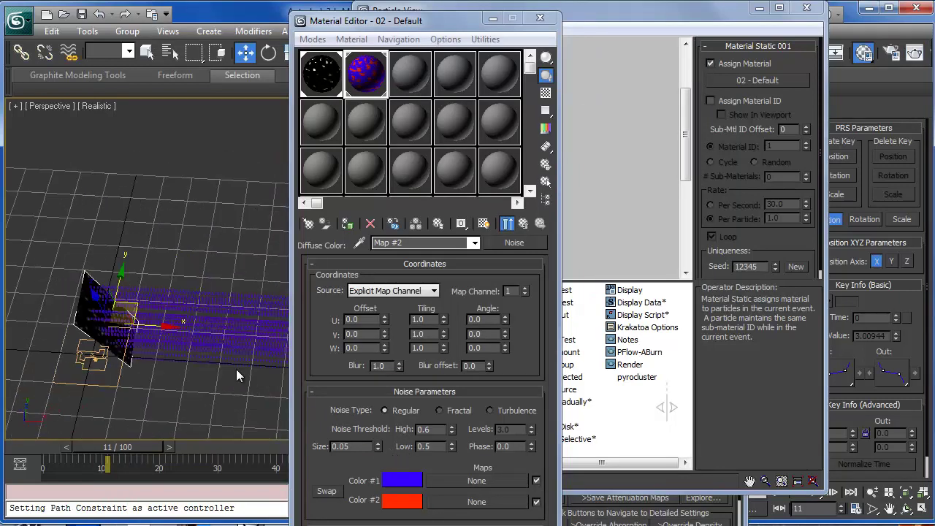
pyautogui.keyDown('alt'); pyautogui.moveTo(183, 354); pyautogui.dragTo(116, 276, button='middle'); pyautogui.keyUp('alt')
pyautogui.hotkey('shift', 'q')
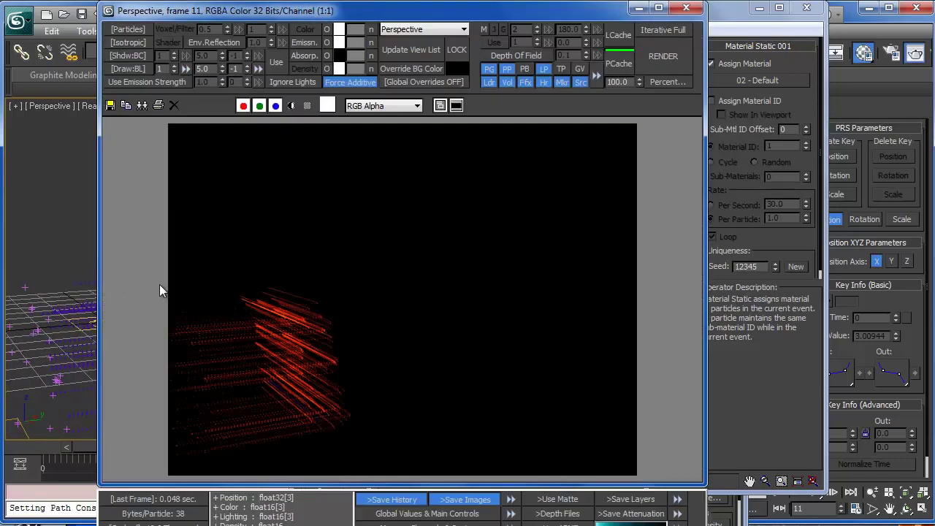
pyautogui.click(686, 8)
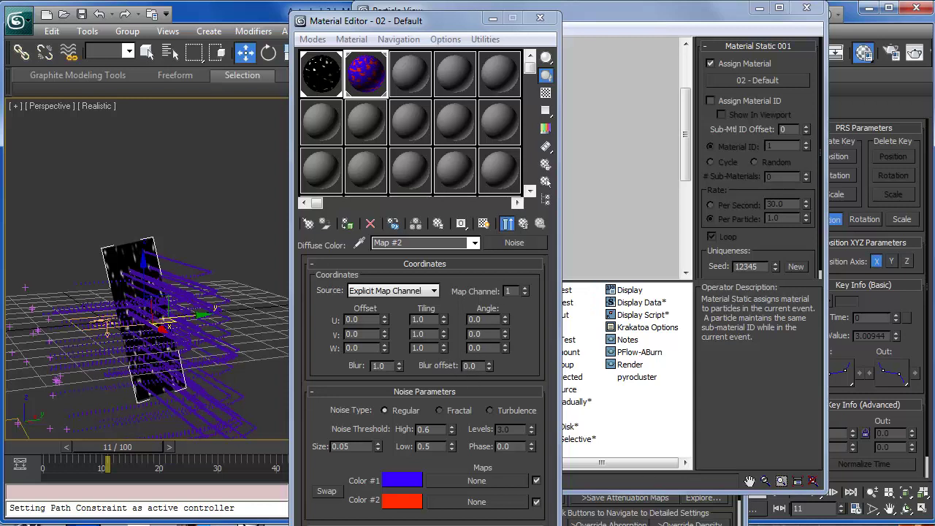
# - Set the Noise map's size to 0.1 and test-render the trail from the same close view
pyautogui.click(353, 447)
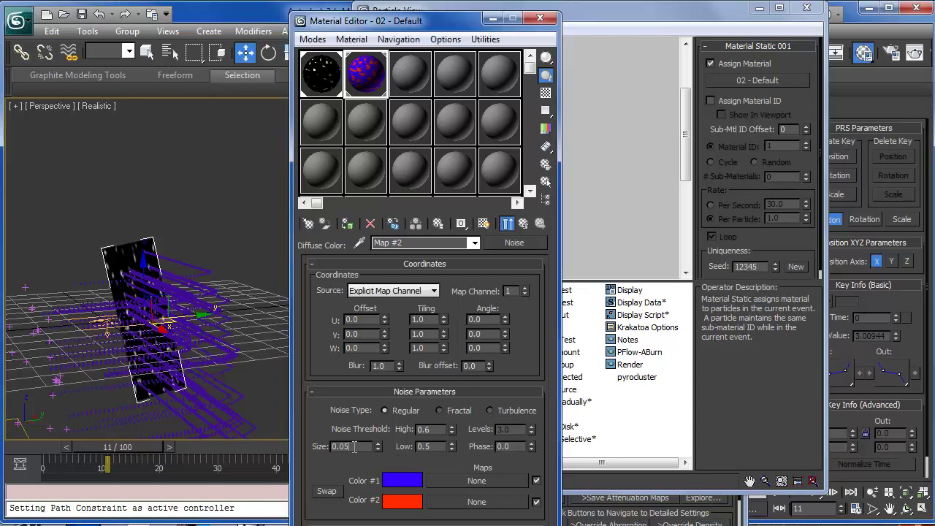
pyautogui.press('Return')
pyautogui.hotkey('shift', 'q')
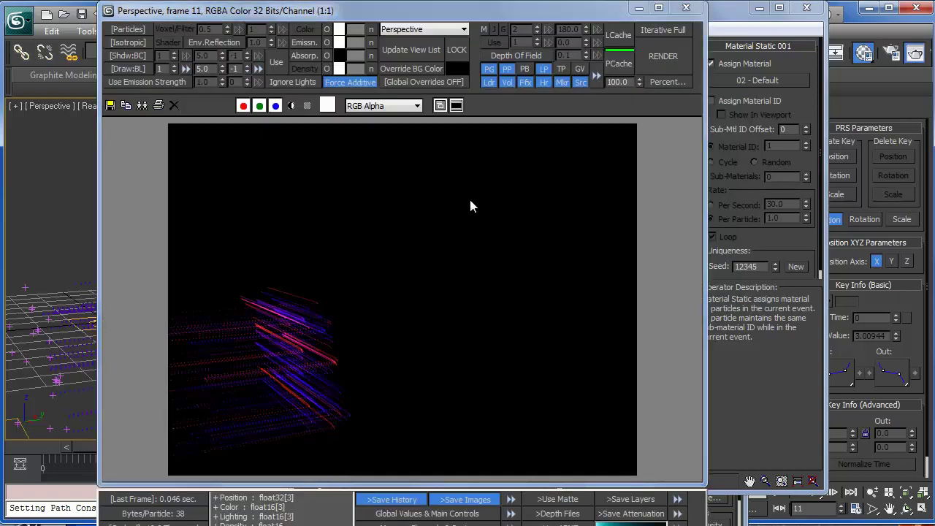
pyautogui.click(687, 9)
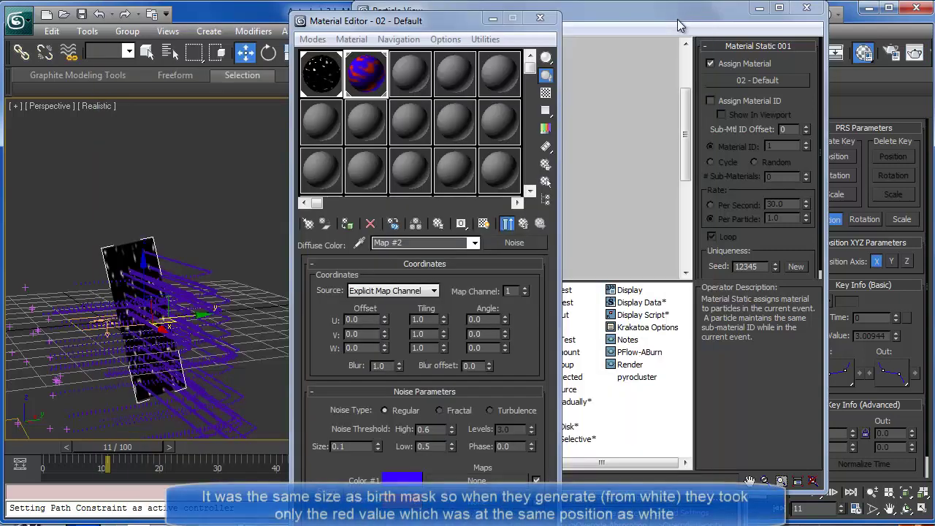
# - Reduce the travel-distance step size of the Spawn 001 test to 0.5
pyautogui.click(493, 18)
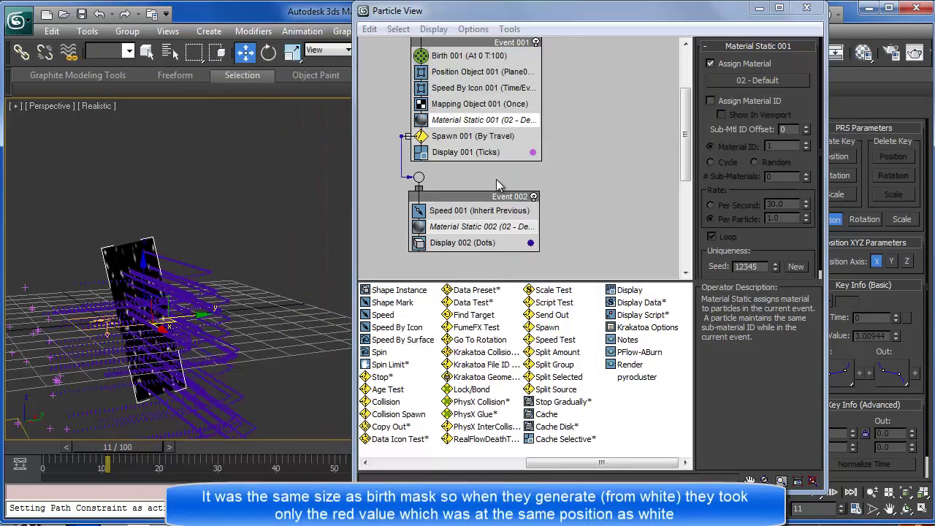
pyautogui.click(468, 138)
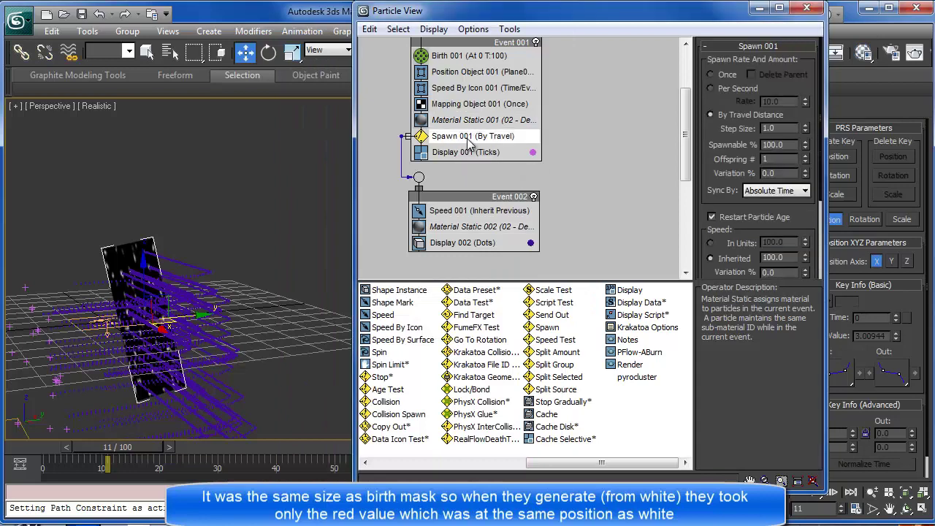
pyautogui.doubleClick(781, 128)
pyautogui.write('0.5')
pyautogui.press('Return')
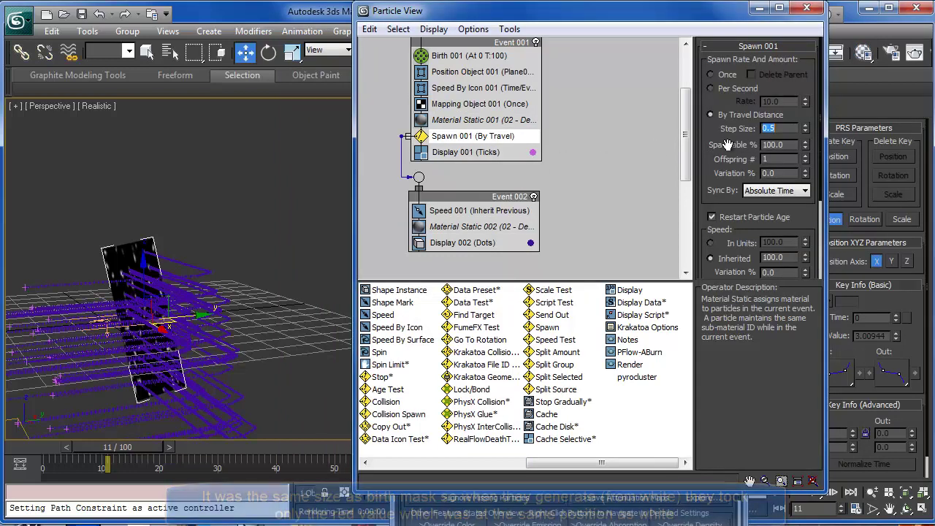
# - Test-render the particle trail at frame 11 with the reduced spawn step size
pyautogui.click(180, 283)
pyautogui.hotkey('shift', 'q')
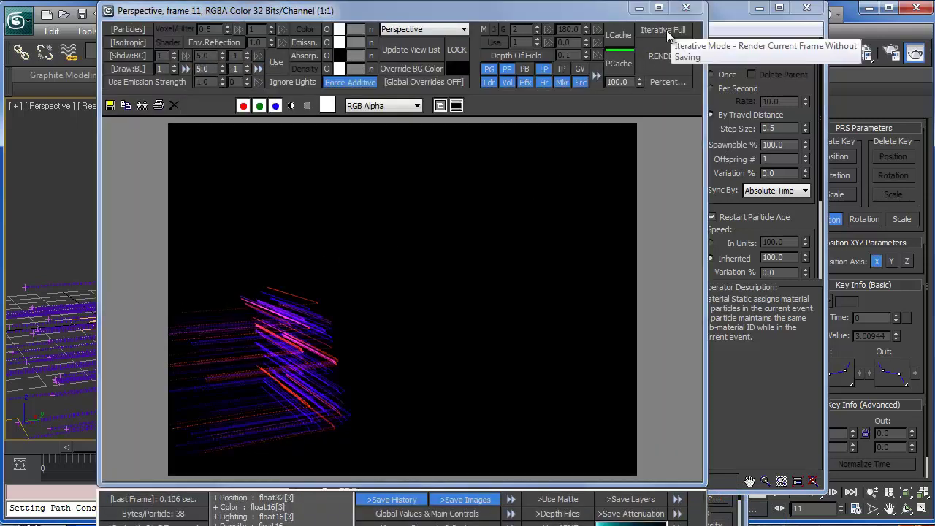
pyautogui.click(686, 8)
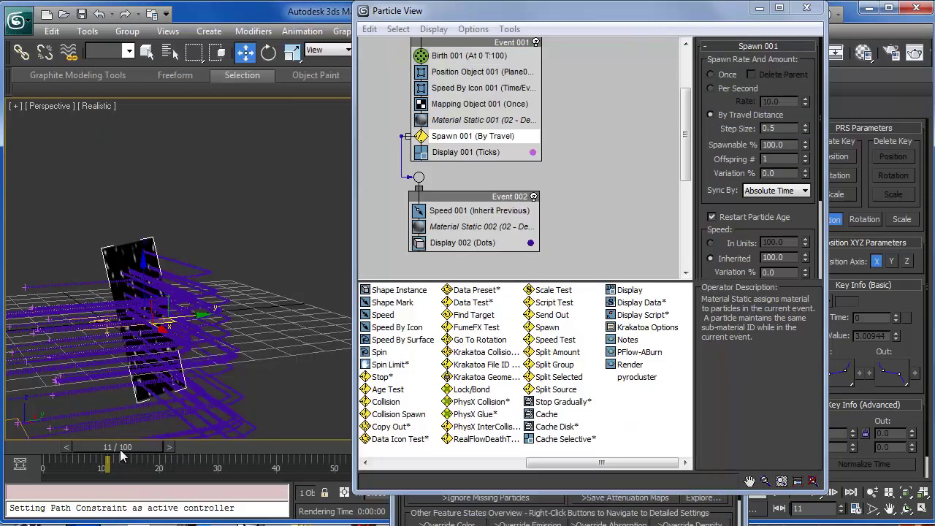
# - Minimize the Particle View and Krakatoa windows and move the animation to frame 100
pyautogui.click(760, 8)
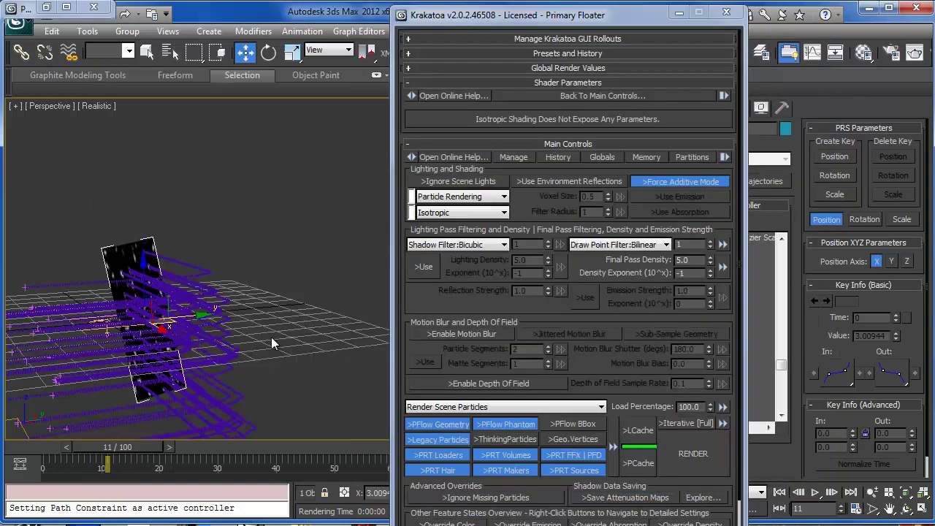
pyautogui.click(679, 13)
pyautogui.moveTo(303, 339); pyautogui.dragTo(355, 317, button='middle')
pyautogui.moveTo(128, 447); pyautogui.dragTo(637, 460)
pyautogui.keyDown('alt'); pyautogui.moveTo(410, 322); pyautogui.dragTo(368, 264, button='middle'); pyautogui.keyUp('alt')
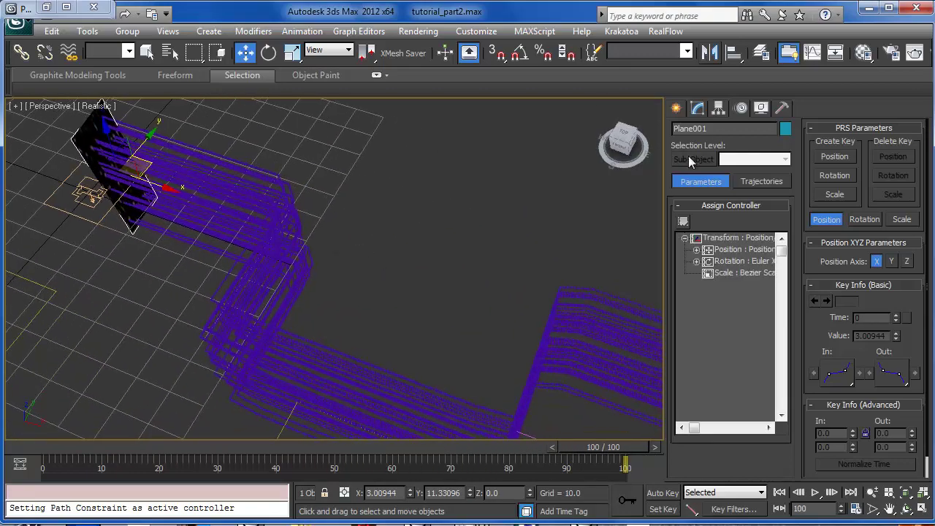
# - Test-render the whole particle trail at frame 100 from a raised viewpoint
pyautogui.click(677, 108)
pyautogui.scroll(-5, 420, 214)
pyautogui.moveTo(421, 214); pyautogui.dragTo(449, 284, button='middle')
pyautogui.keyDown('alt'); pyautogui.moveTo(448, 284); pyautogui.dragTo(430, 306, button='middle'); pyautogui.keyUp('alt')
pyautogui.scroll(4, 431, 294)
pyautogui.hotkey('shift', 'q')
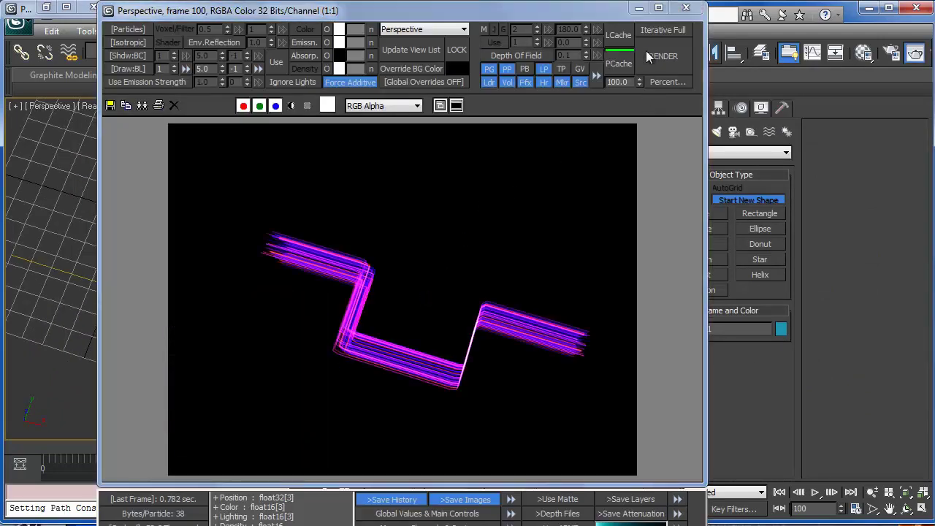
pyautogui.click(685, 8)
# - Test-render the frame 100 trail again from a lower side angle
pyautogui.keyDown('alt'); pyautogui.moveTo(393, 237); pyautogui.dragTo(374, 239, button='middle'); pyautogui.keyUp('alt')
pyautogui.hotkey('shift', 'q')
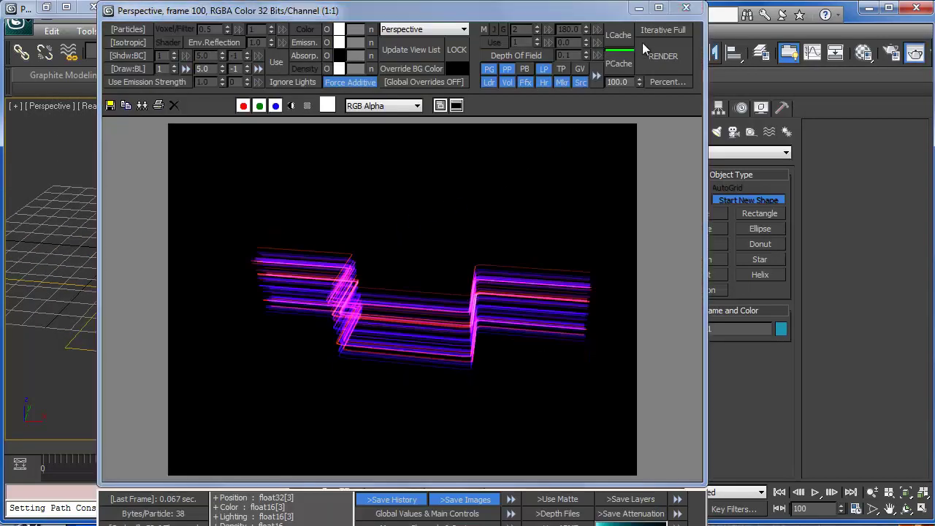
pyautogui.click(686, 7)
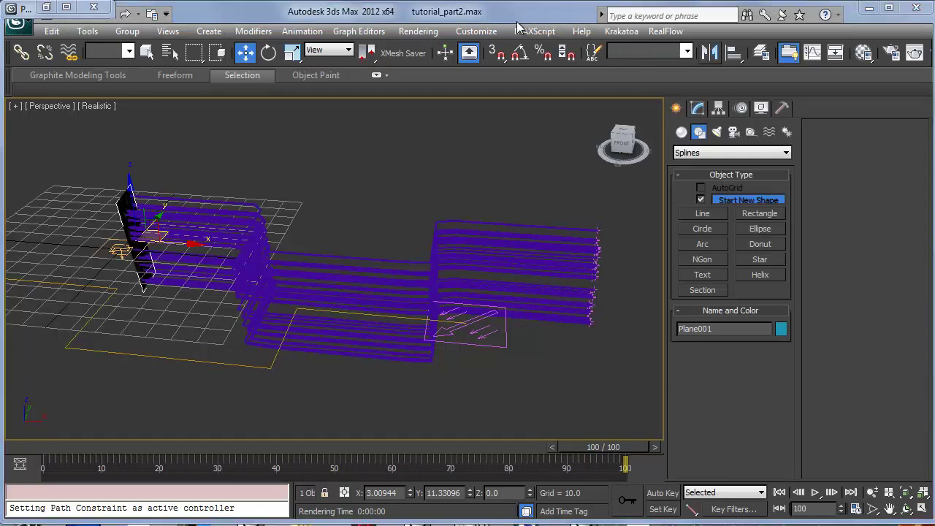
# - Open the Krakatoa controls from the render setup and expand the Save Particles settings
pyautogui.press('F10')
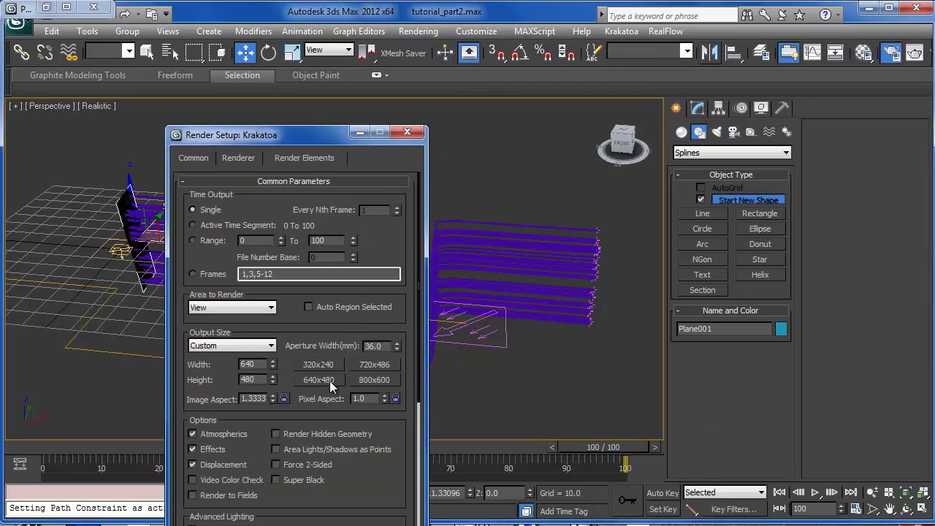
pyautogui.click(241, 159)
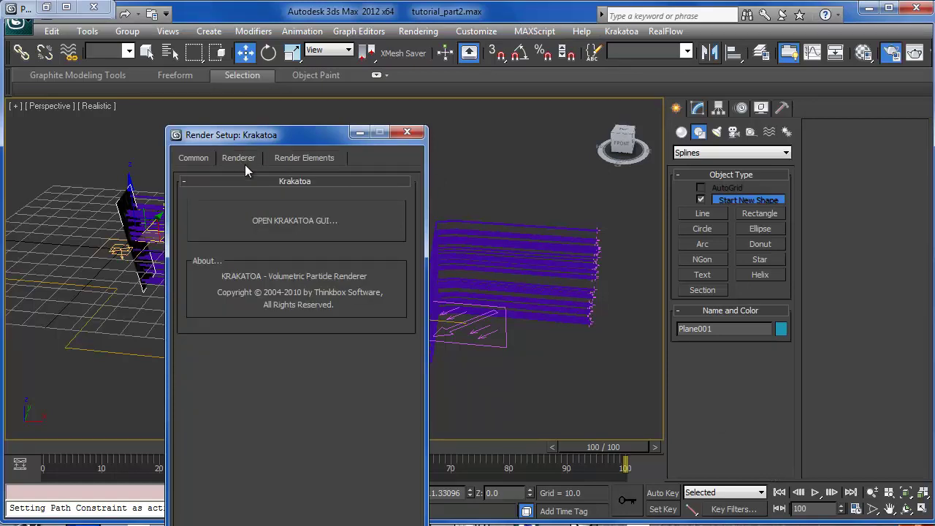
pyautogui.click(280, 219)
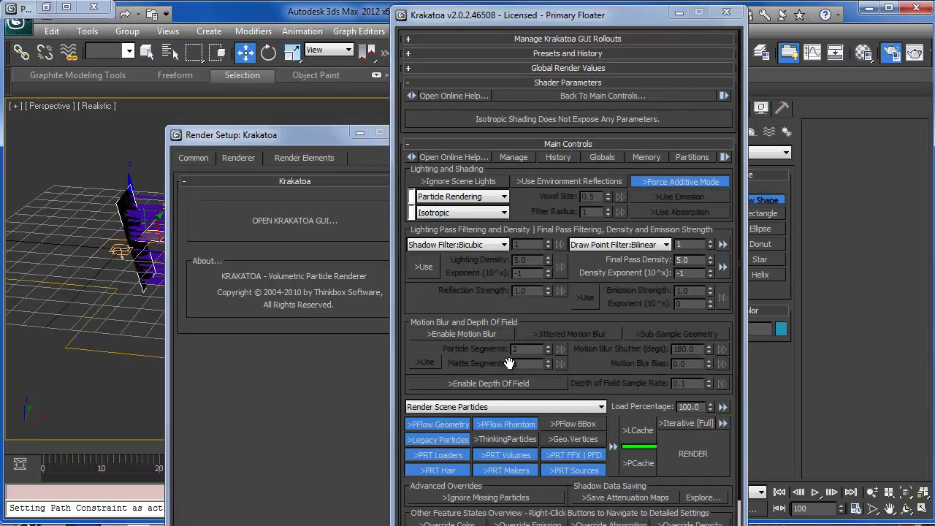
pyautogui.scroll(-3, 509, 300)
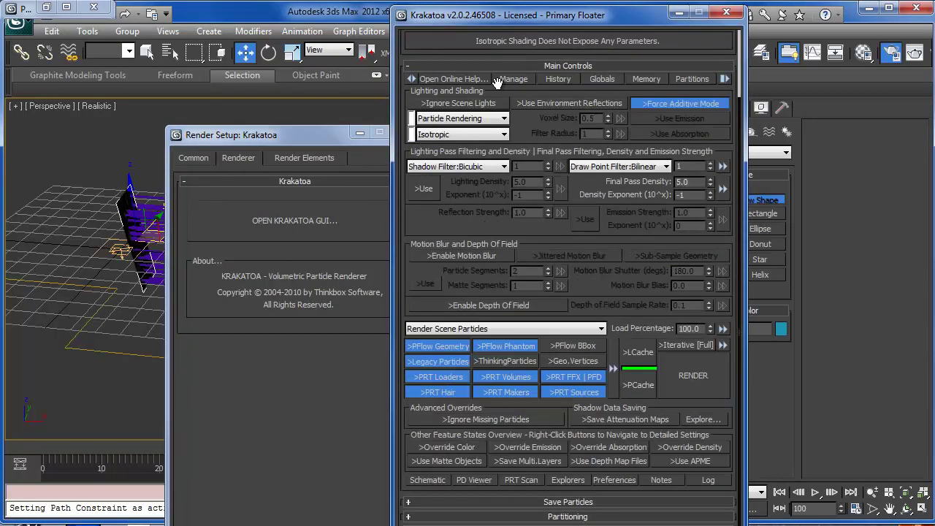
pyautogui.click(439, 504)
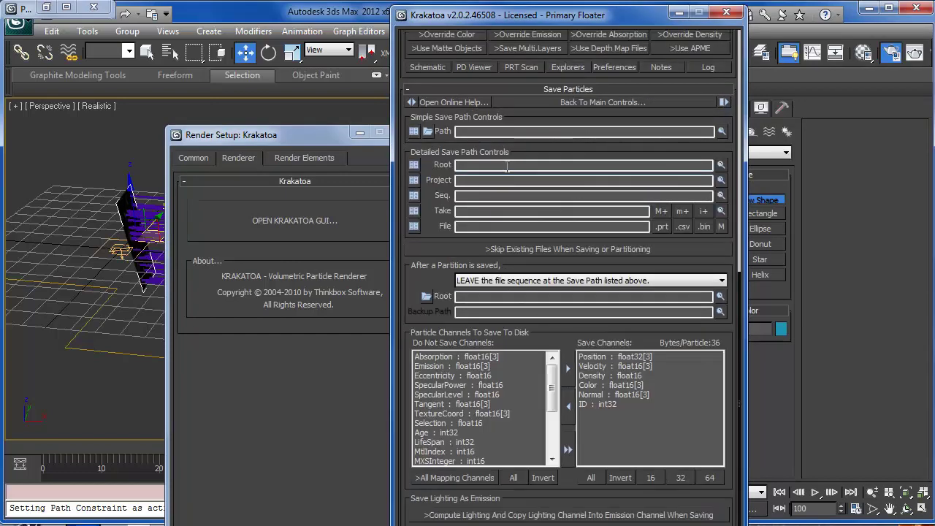
# - Remove the Normal and Density channels from the particle channels saved to disk and add the Age channel
pyautogui.click(600, 394)
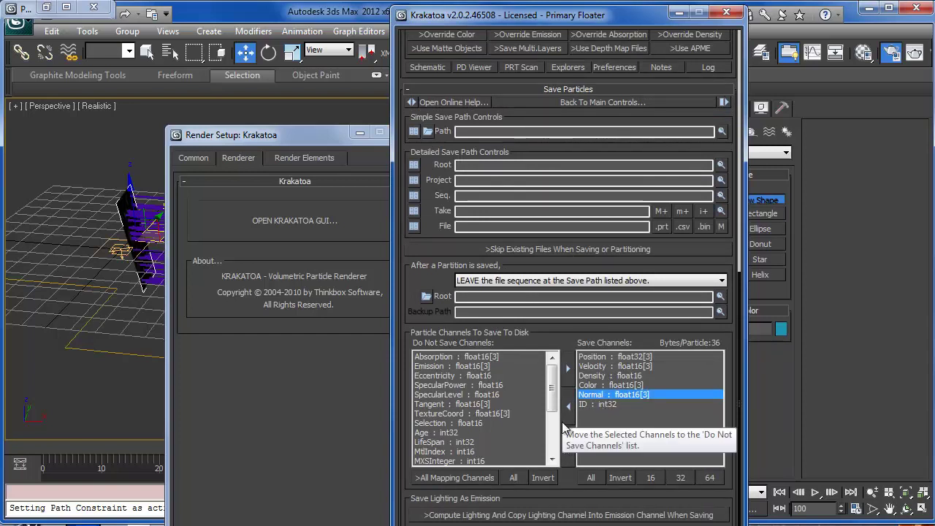
pyautogui.click(571, 407)
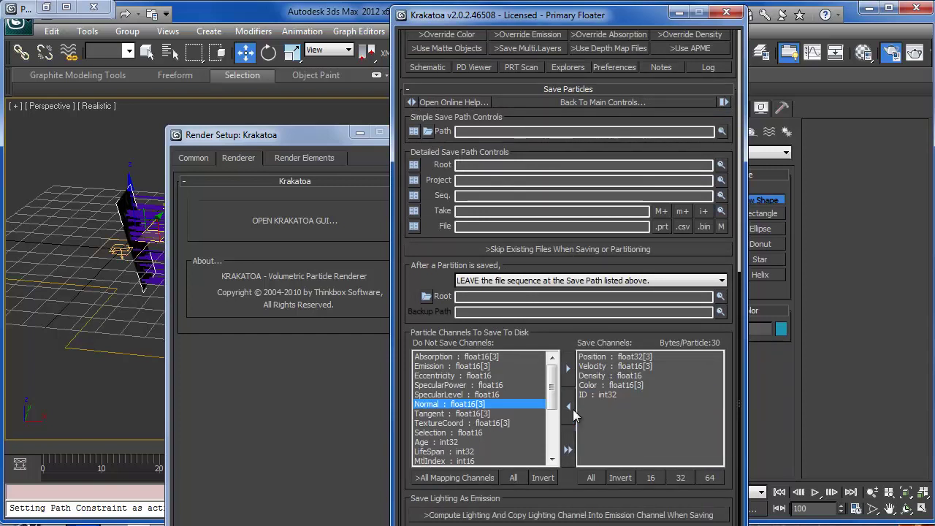
pyautogui.click(426, 443)
pyautogui.doubleClick(427, 443)
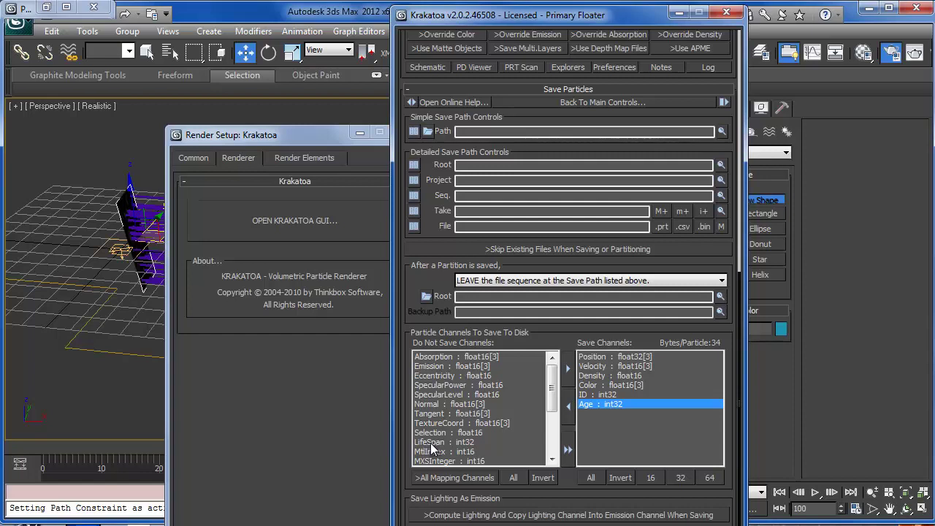
pyautogui.click(606, 385)
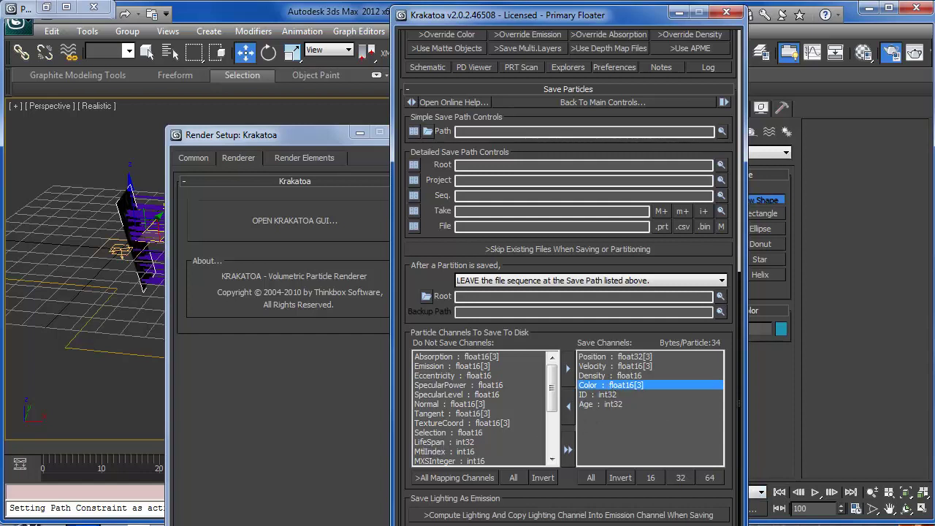
pyautogui.click(613, 376)
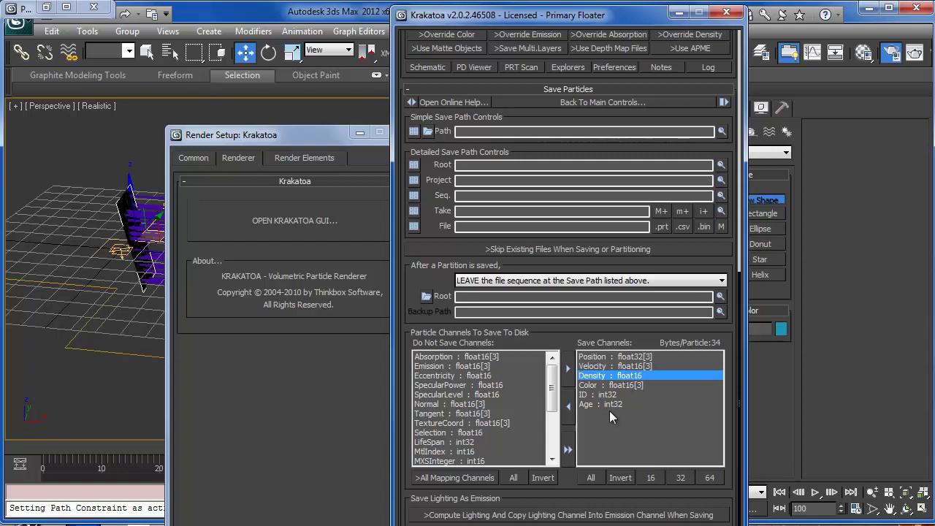
pyautogui.click(569, 409)
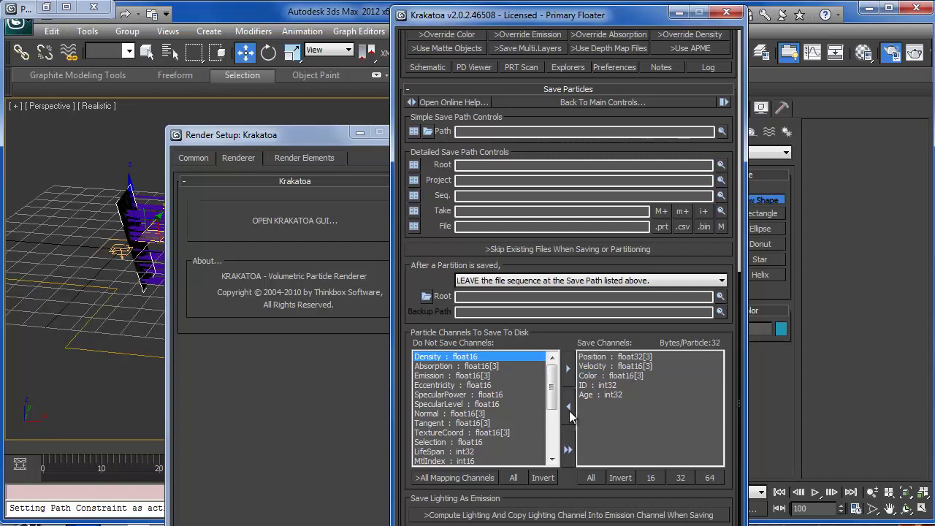
# - Set the particle save path to a file sequence named Strand1_.prt in D:\KrakParticlecache\TestPflow
pyautogui.click(428, 131)
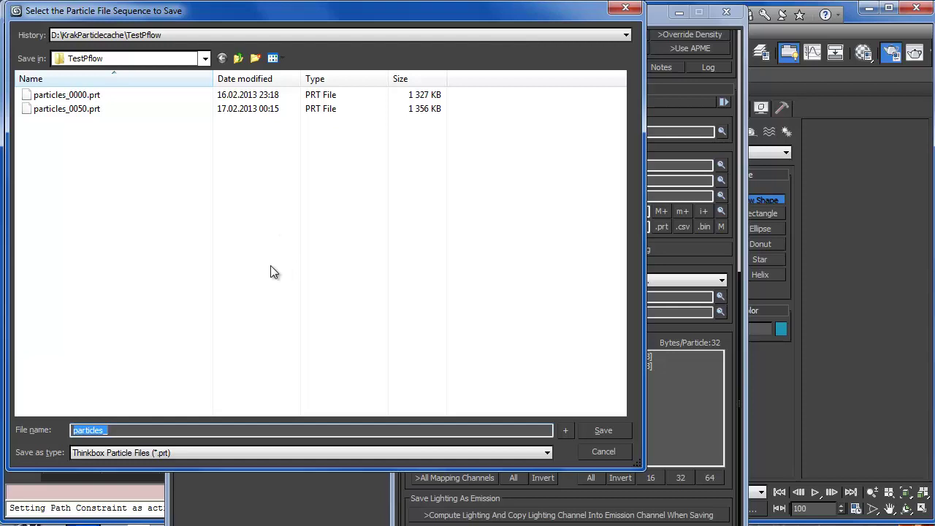
pyautogui.write('St')
pyautogui.write('rand1_.prt')
pyautogui.press('Return')
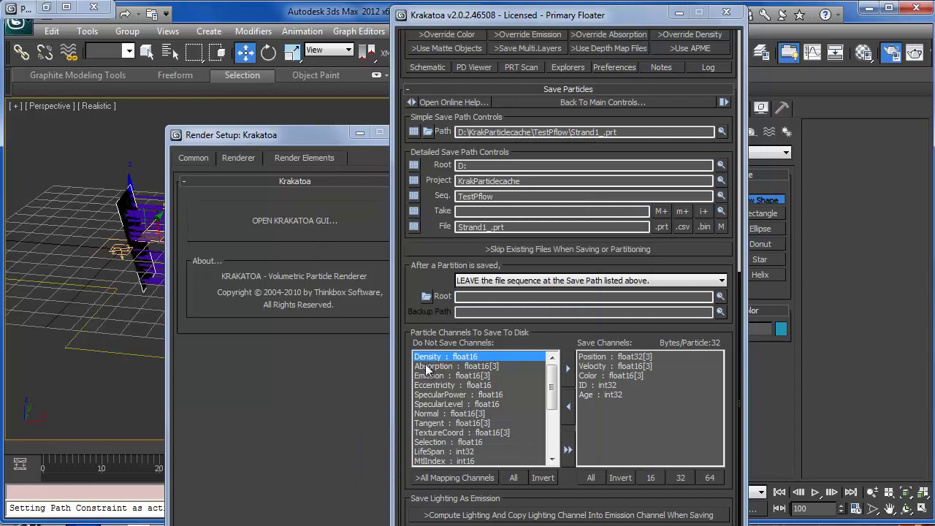
# - Switch Krakatoa to Save Particles To File Sequence and check that the render time output is Single
pyautogui.click(359, 135)
pyautogui.moveTo(510, 16); pyautogui.dragTo(572, 20)
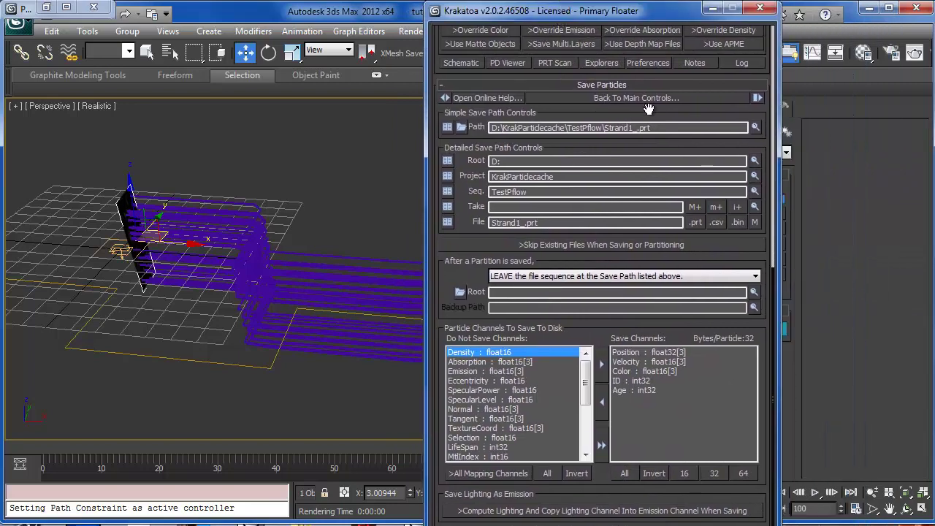
pyautogui.moveTo(649, 108); pyautogui.dragTo(633, 279)
pyautogui.press('F10')
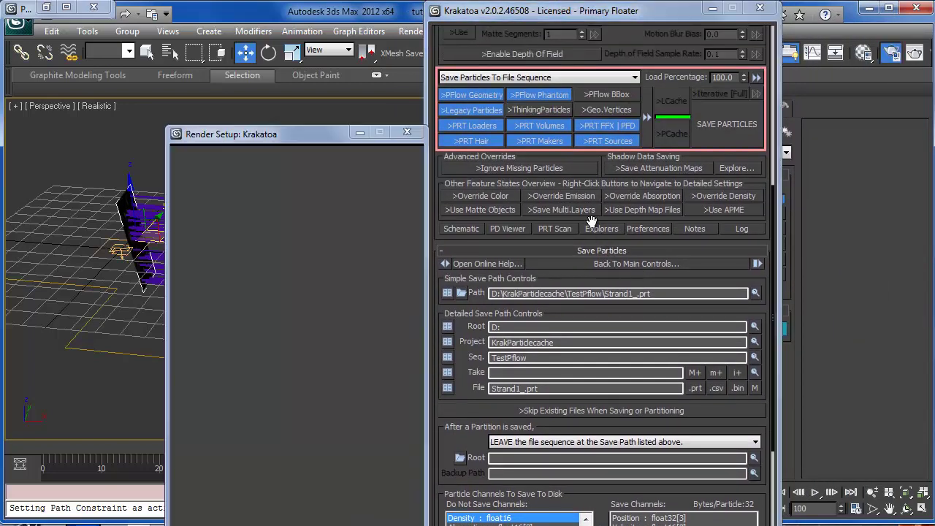
pyautogui.moveTo(257, 135); pyautogui.dragTo(244, 34)
pyautogui.click(184, 57)
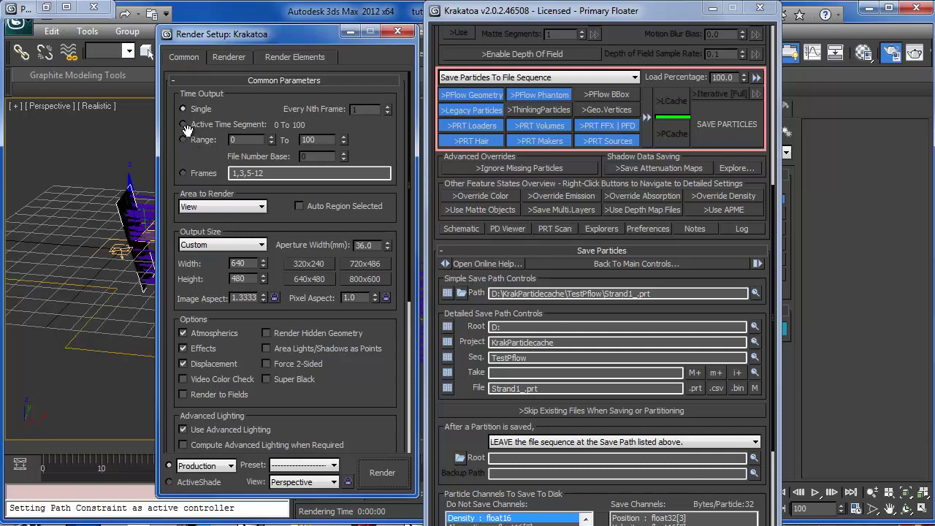
pyautogui.click(350, 33)
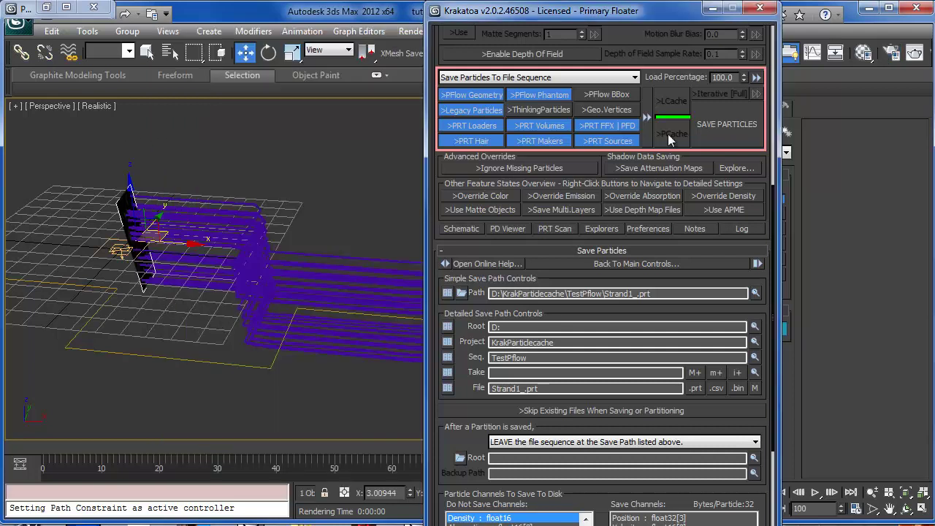
# - Save the frame 100 particles to the Strand1_ file sequence and accept the listed channels
pyautogui.click(724, 126)
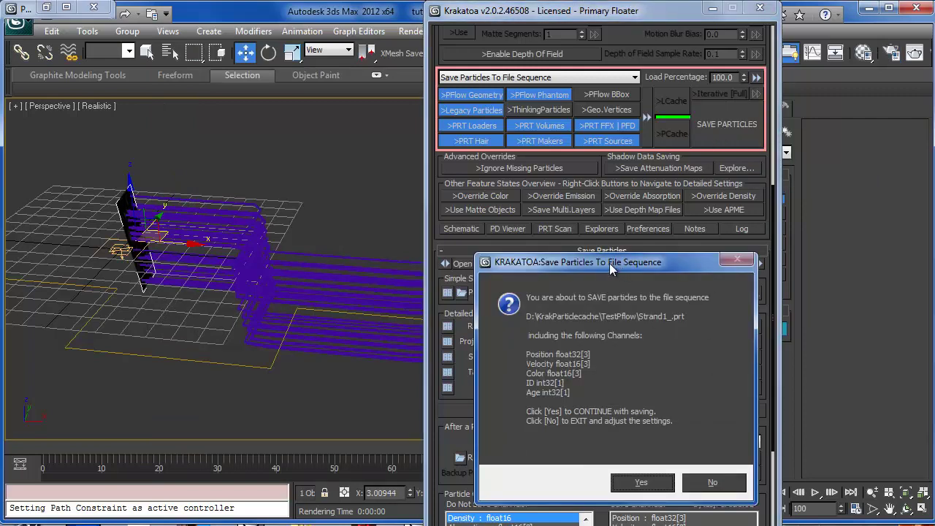
pyautogui.moveTo(612, 268); pyautogui.dragTo(418, 168)
pyautogui.click(446, 386)
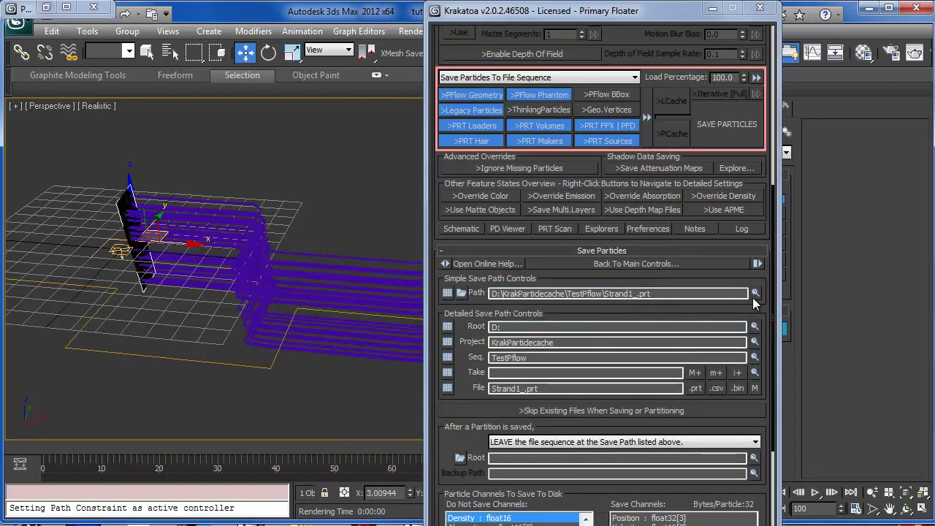
# - Check the saved Strand1 particle file in the TestPflow save folder
pyautogui.click(755, 294)
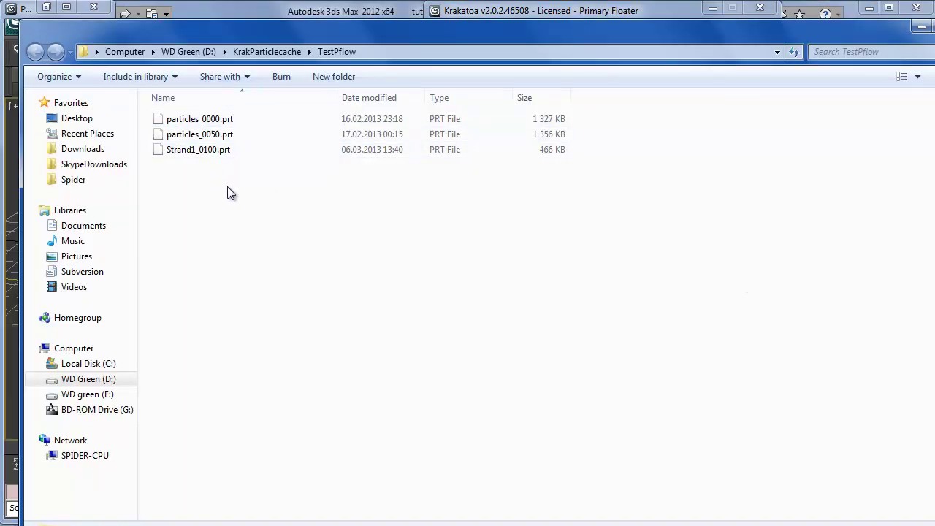
pyautogui.moveTo(220, 188); pyautogui.dragTo(202, 163)
pyautogui.click(201, 155)
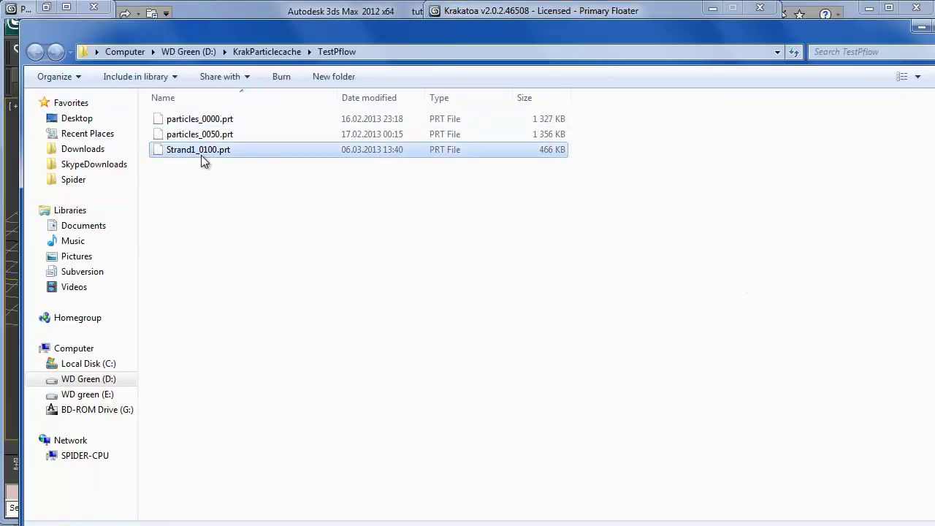
pyautogui.click(325, 189)
pyautogui.click(924, 28)
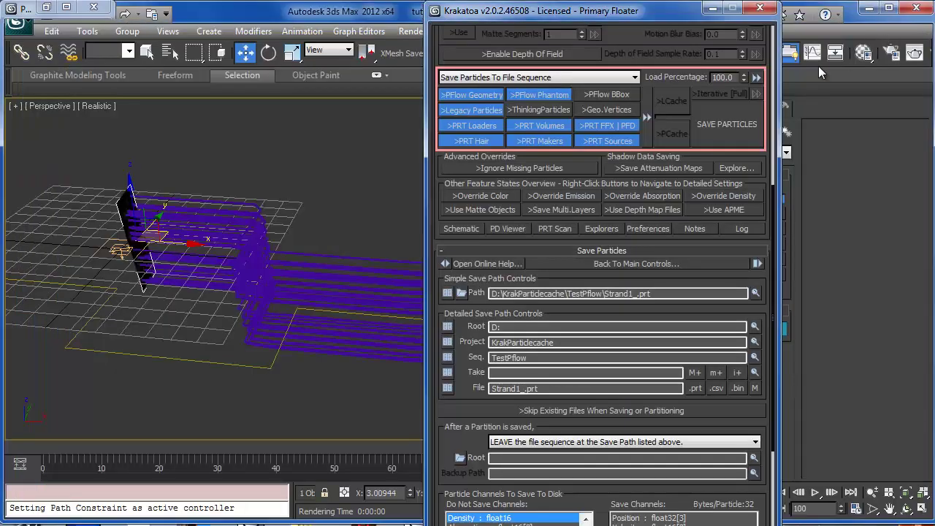
# - Switch Krakatoa back to Render Scene Particles and minimize its window
pyautogui.click(517, 79)
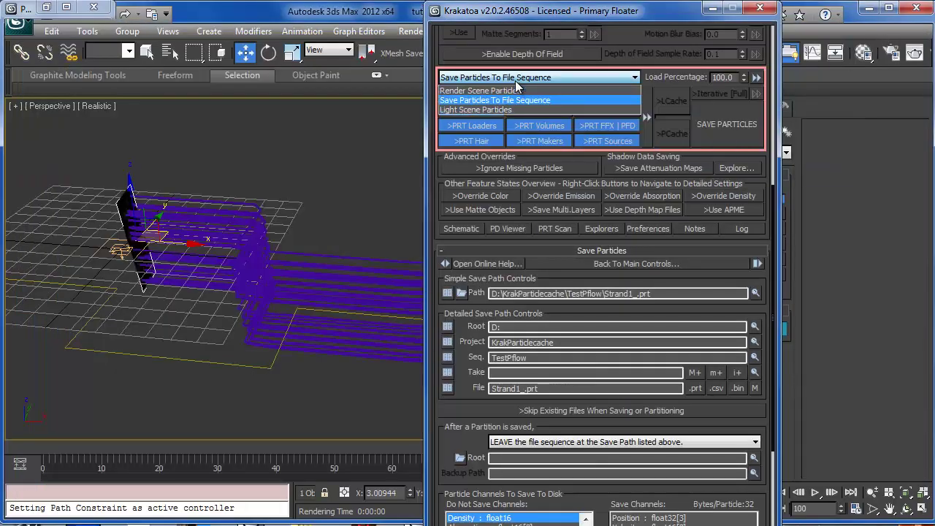
pyautogui.click(479, 91)
pyautogui.click(713, 8)
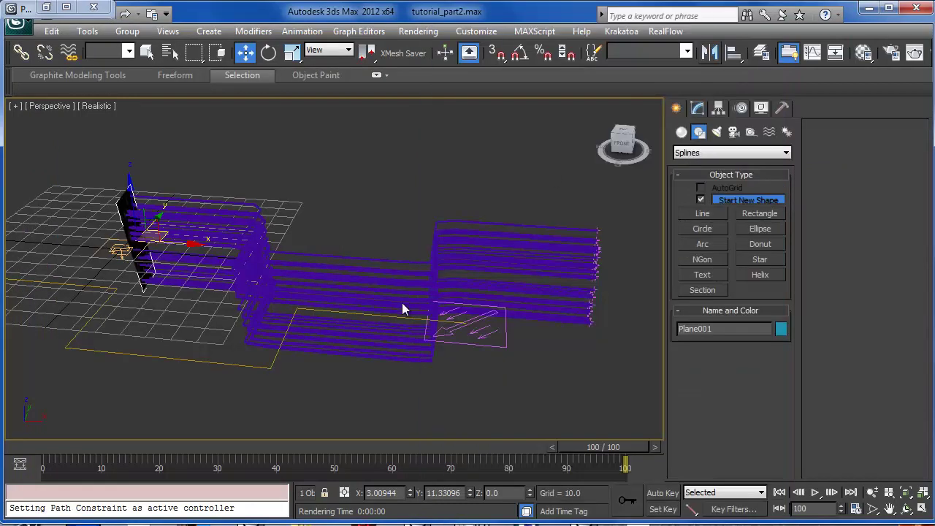
# - Turn off the PF Source 001 particle system in Particle View
pyautogui.moveTo(403, 309); pyautogui.dragTo(418, 324, button='middle')
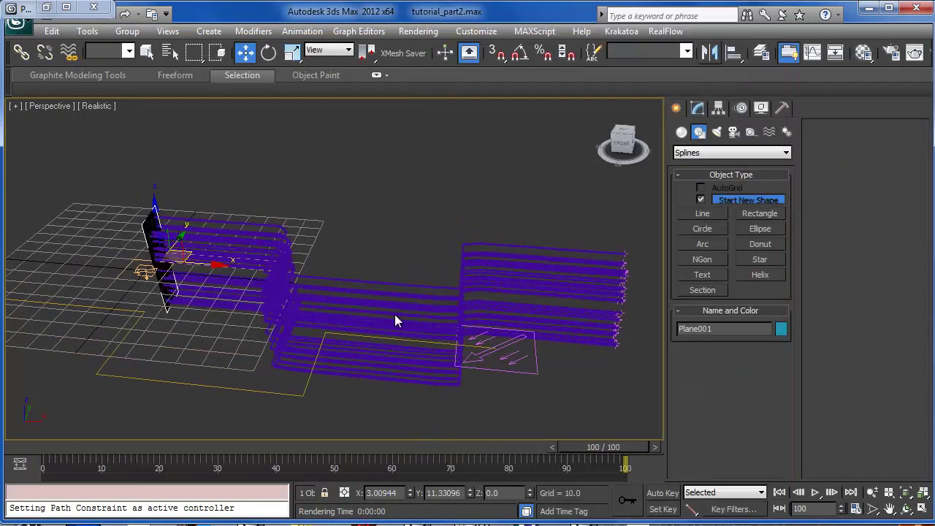
pyautogui.press('6')
pyautogui.scroll(4, 522, 98)
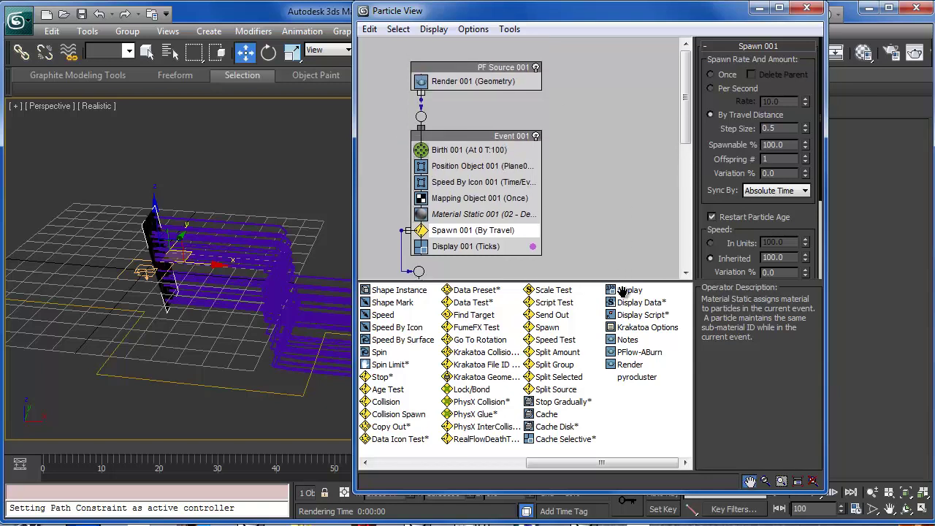
pyautogui.click(536, 68)
pyautogui.click(757, 7)
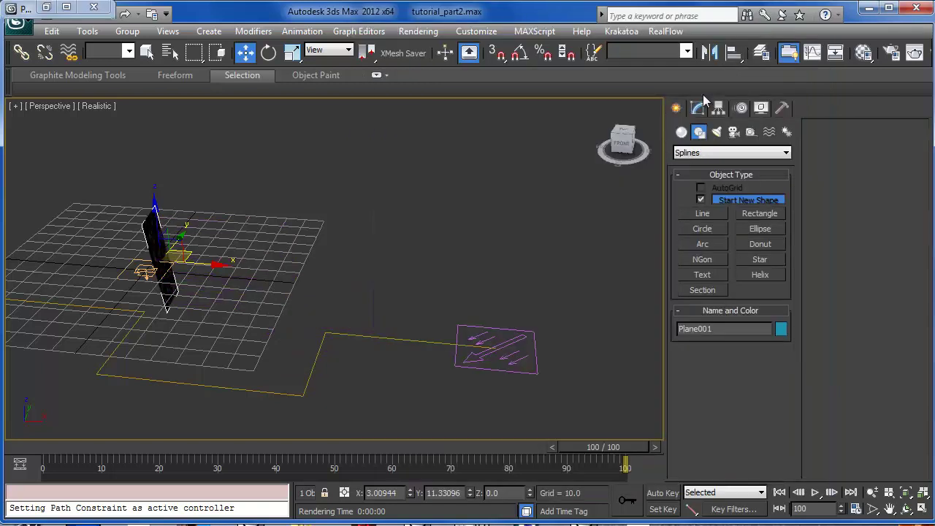
# - Create a Krakatoa PRT Loader beside the plane and load Strand1_0100.prt from the TestPflow folder
pyautogui.click(681, 132)
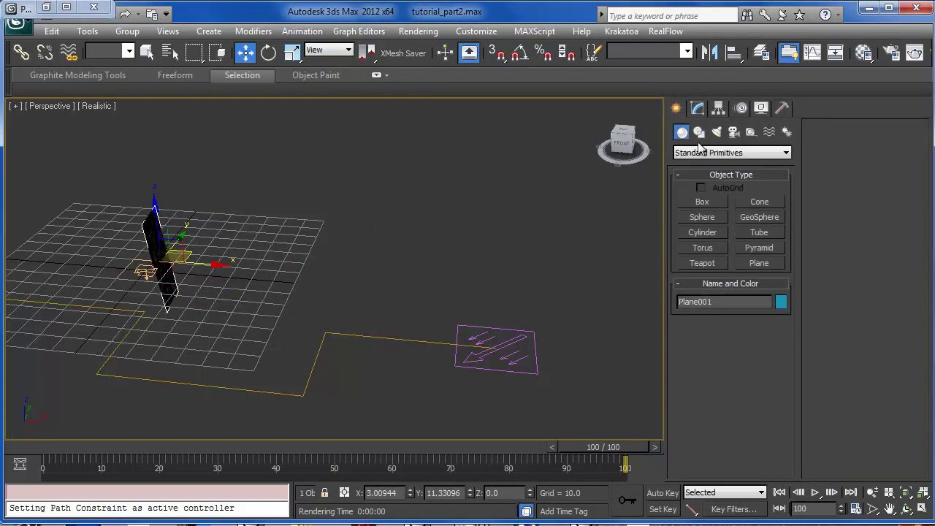
pyautogui.click(716, 153)
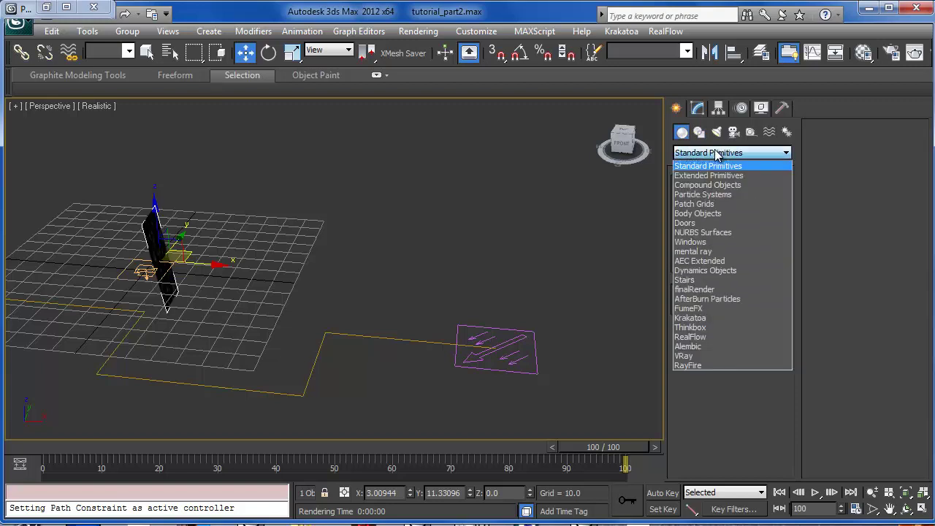
pyautogui.click(710, 319)
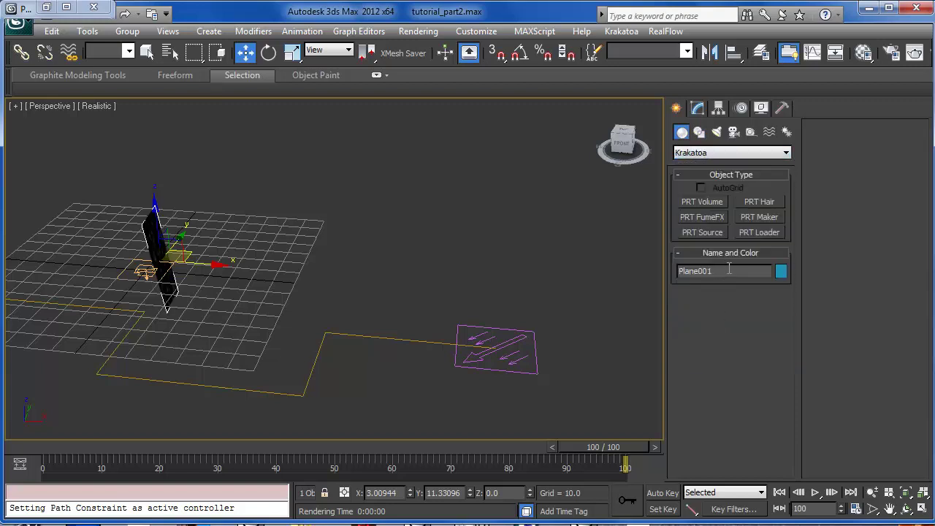
pyautogui.click(764, 234)
pyautogui.moveTo(290, 282); pyautogui.dragTo(409, 249)
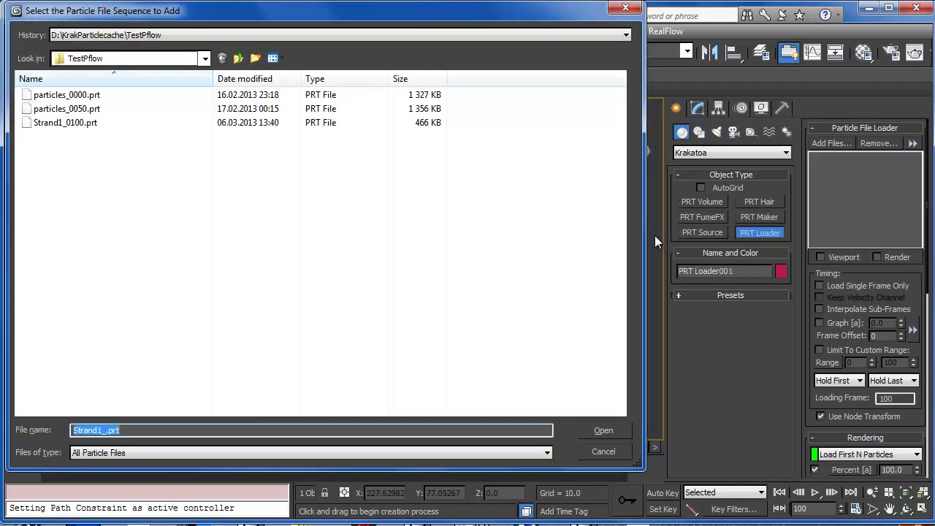
pyautogui.doubleClick(59, 124)
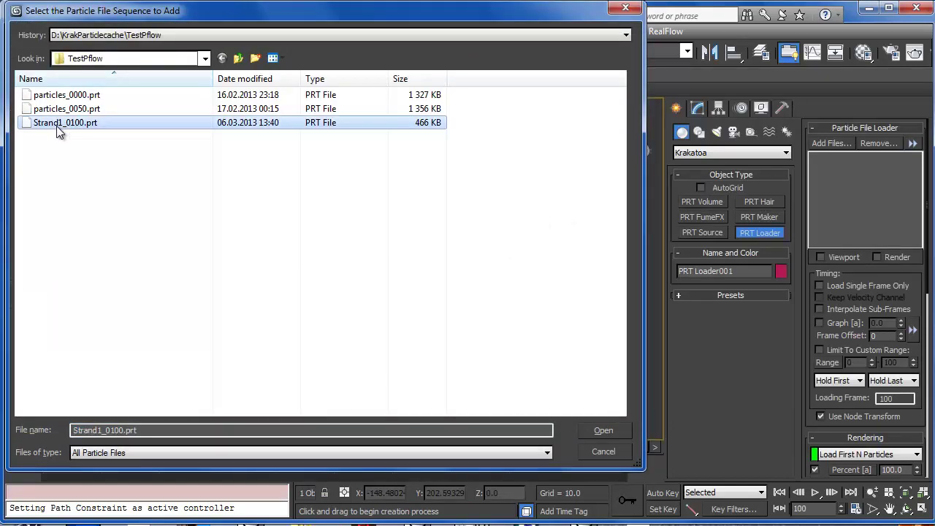
# - Limit the PRT Loader to a single frame only and scrub the timeline to frame 10
pyautogui.click(820, 285)
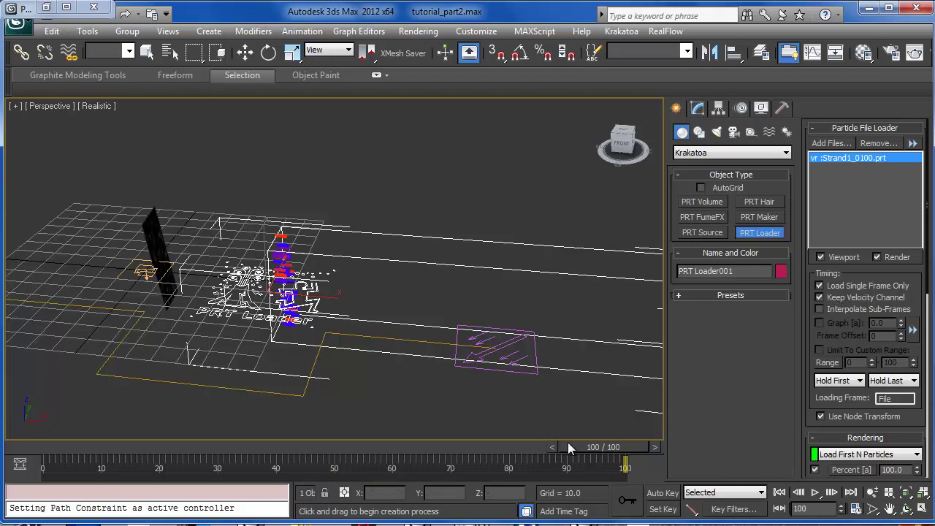
pyautogui.moveTo(577, 448); pyautogui.dragTo(102, 449)
pyautogui.click(760, 232)
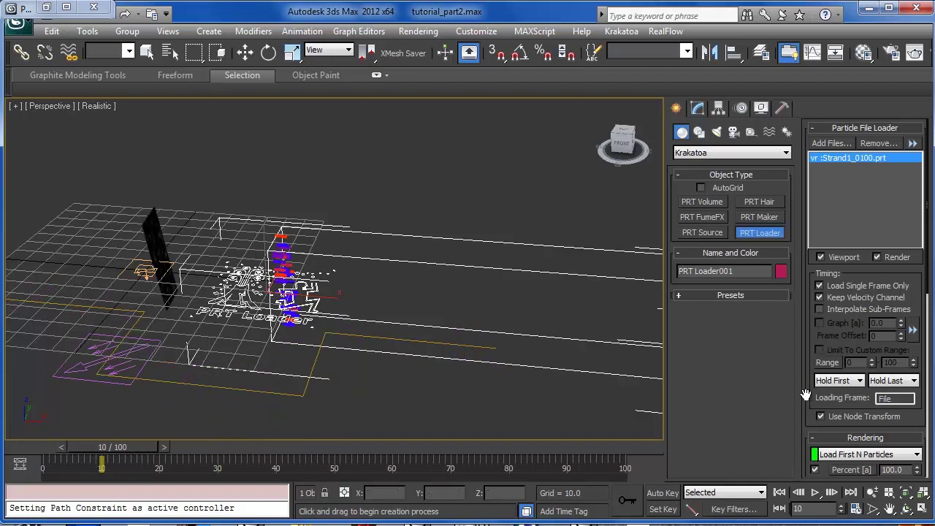
# - Set the PRT Loader's viewport display to 100 % of the render particles
pyautogui.moveTo(816, 398); pyautogui.dragTo(828, 252)
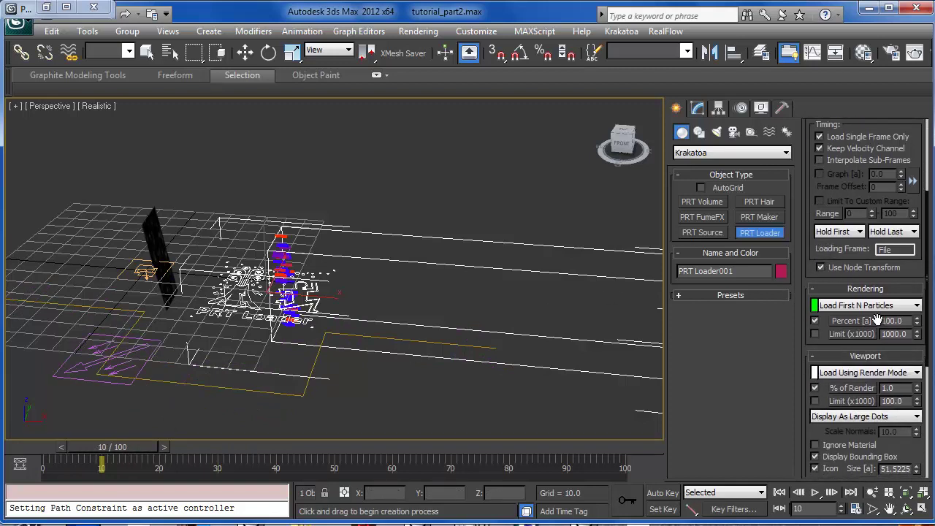
pyautogui.doubleClick(889, 388)
pyautogui.write('100')
pyautogui.press('Return')
# - Render the loaded strands in the perspective view at frame 10 and close the rendered frame
pyautogui.moveTo(465, 314); pyautogui.dragTo(355, 317, button='middle')
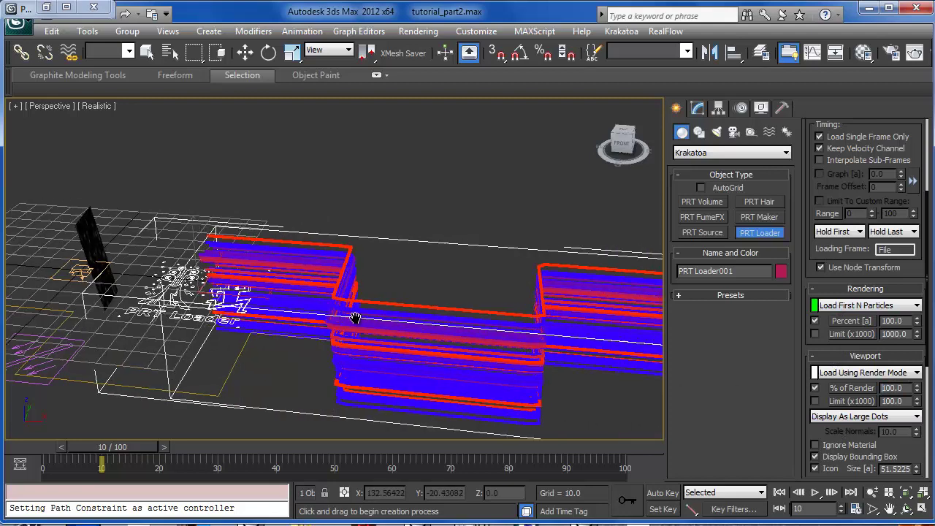
pyautogui.moveTo(457, 313); pyautogui.dragTo(409, 321, button='middle')
pyautogui.hotkey('shift', 'q')
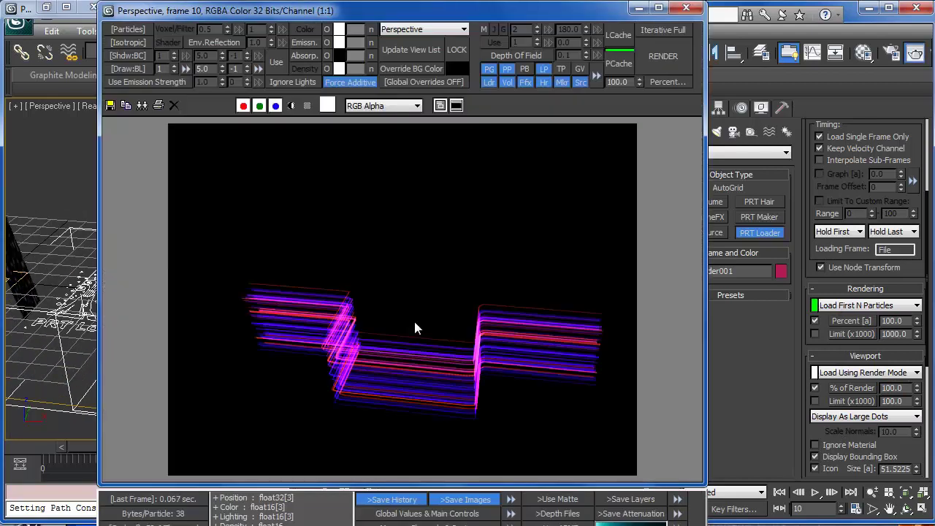
pyautogui.click(686, 9)
# - Move the PRT Loader to the scene origin by resetting its X and Y positions to 0
pyautogui.keyDown('alt'); pyautogui.moveTo(533, 146); pyautogui.dragTo(597, 202, button='middle'); pyautogui.keyUp('alt')
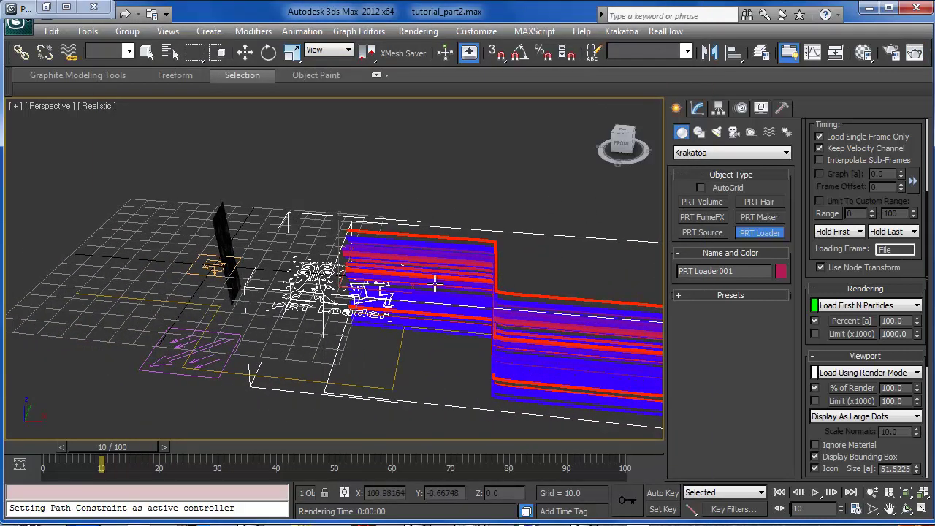
pyautogui.press('w')
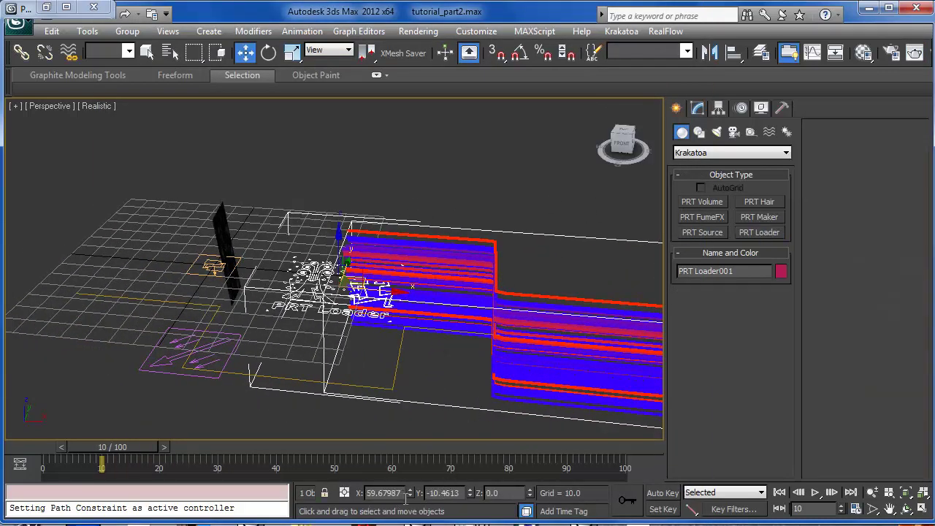
pyautogui.rightClick(409, 496)
pyautogui.rightClick(465, 496)
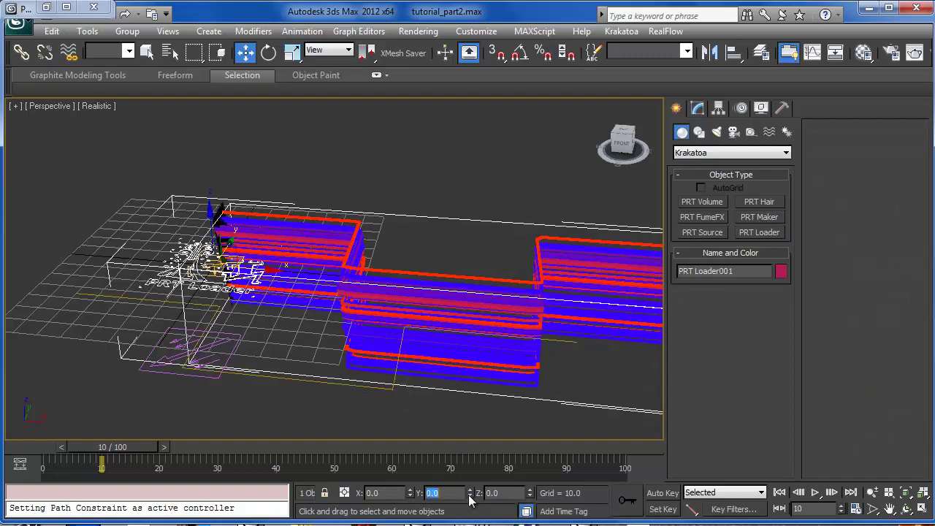
# - Render the repositioned strands from a higher viewing angle and close the rendered frame
pyautogui.keyDown('alt'); pyautogui.moveTo(392, 294); pyautogui.dragTo(351, 328, button='middle'); pyautogui.keyUp('alt')
pyautogui.moveTo(406, 314); pyautogui.dragTo(385, 291, button='middle')
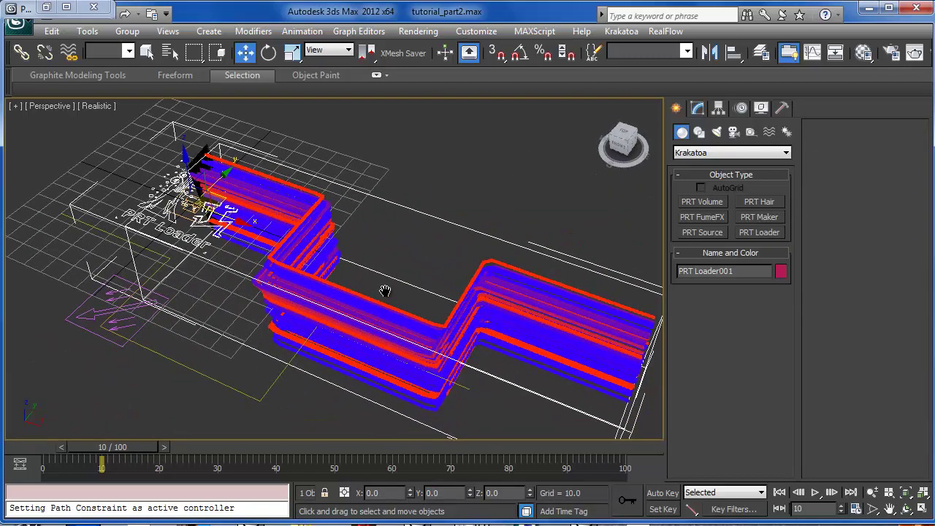
pyautogui.hotkey('shift', 'q')
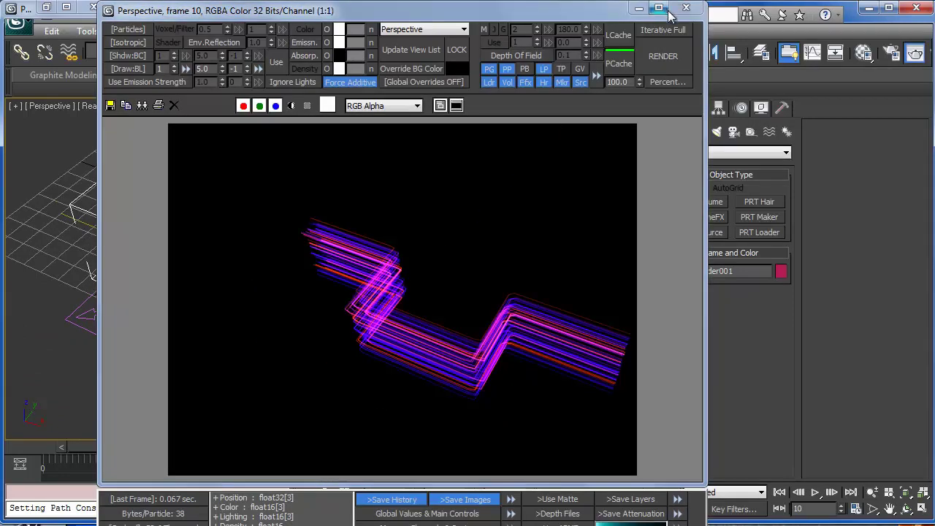
pyautogui.click(686, 9)
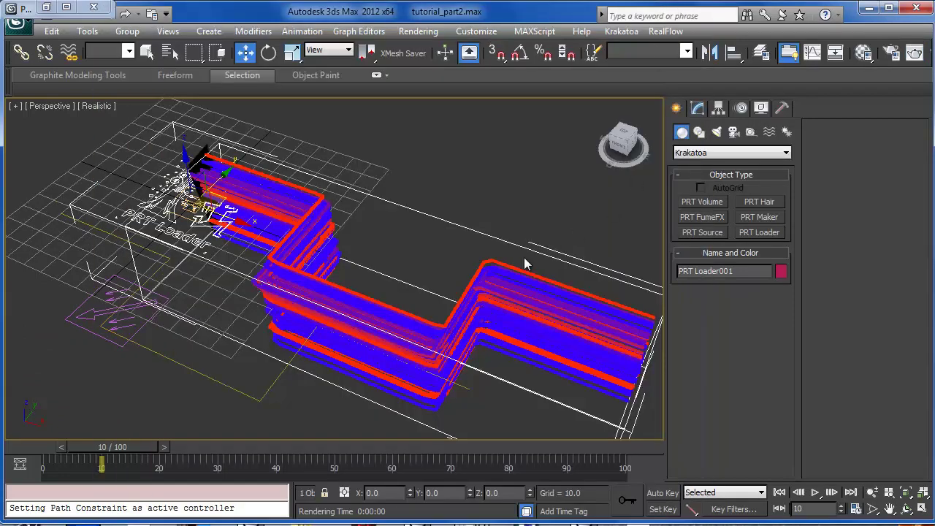
# - Add a MagmaModifier to PRT Loader001
pyautogui.click(697, 108)
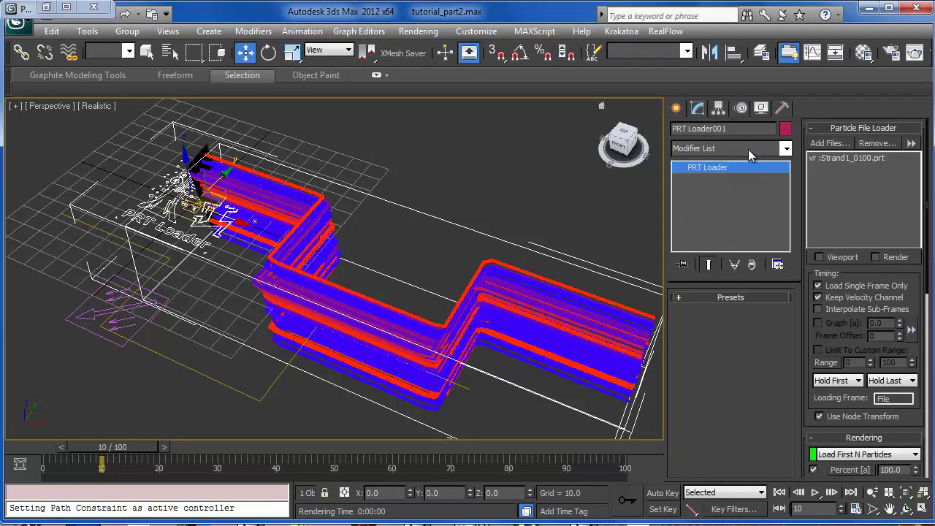
pyautogui.click(748, 149)
pyautogui.press('m')
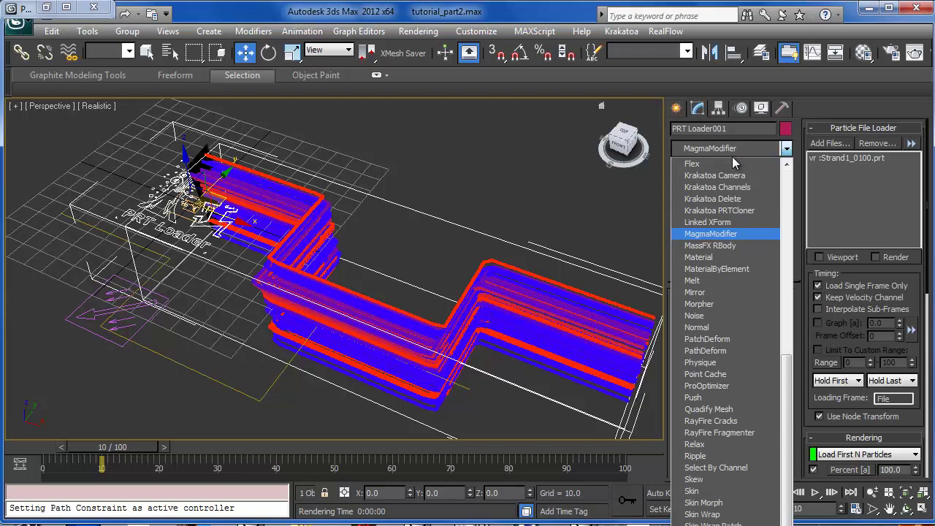
pyautogui.press('Return')
# - Turn on automatic updating in the PRT Loader's Magma editor and close the editor
pyautogui.click(733, 321)
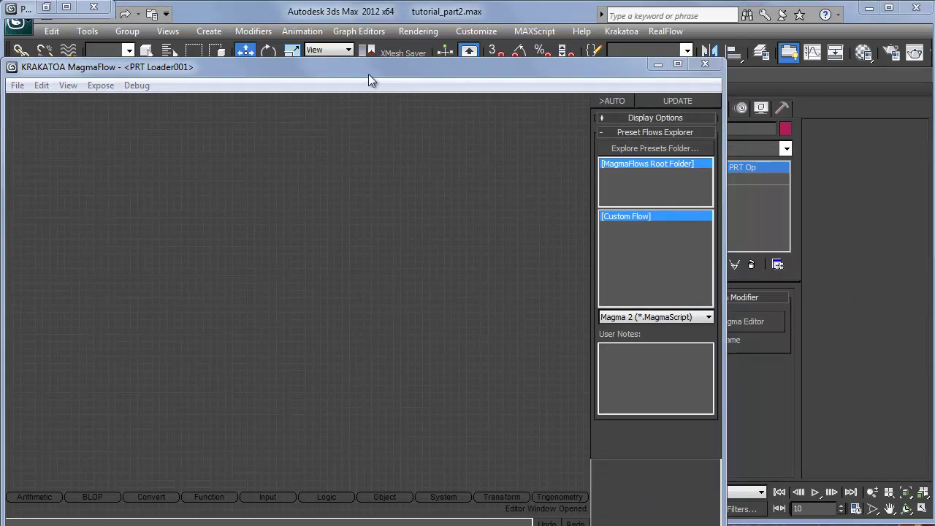
pyautogui.moveTo(368, 74); pyautogui.dragTo(391, 69)
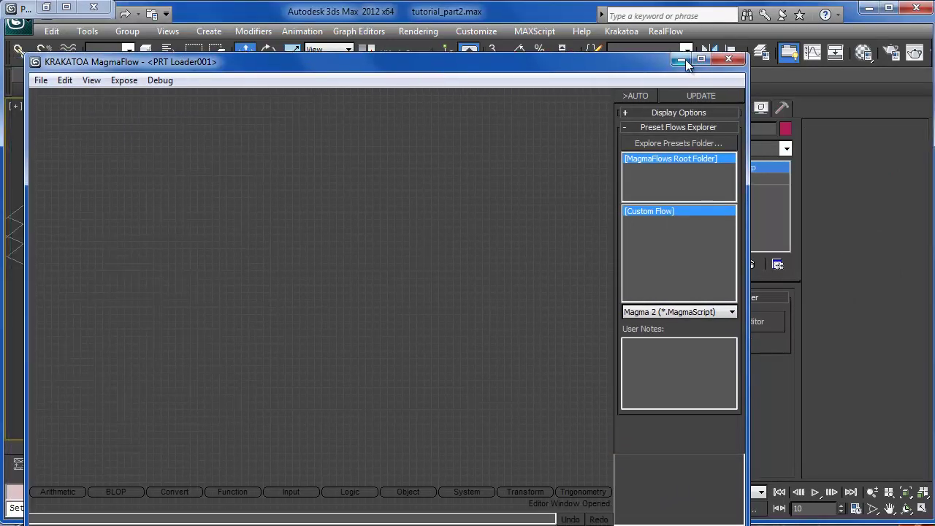
pyautogui.click(642, 98)
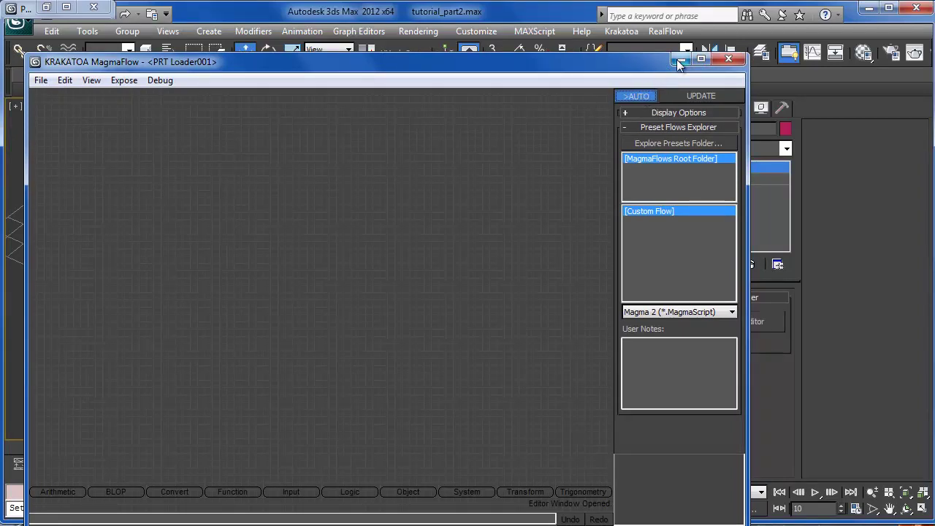
pyautogui.click(728, 58)
# - Create a Point helper displayed as a cross in the empty area behind the strands
pyautogui.moveTo(416, 239); pyautogui.dragTo(422, 238, button='middle')
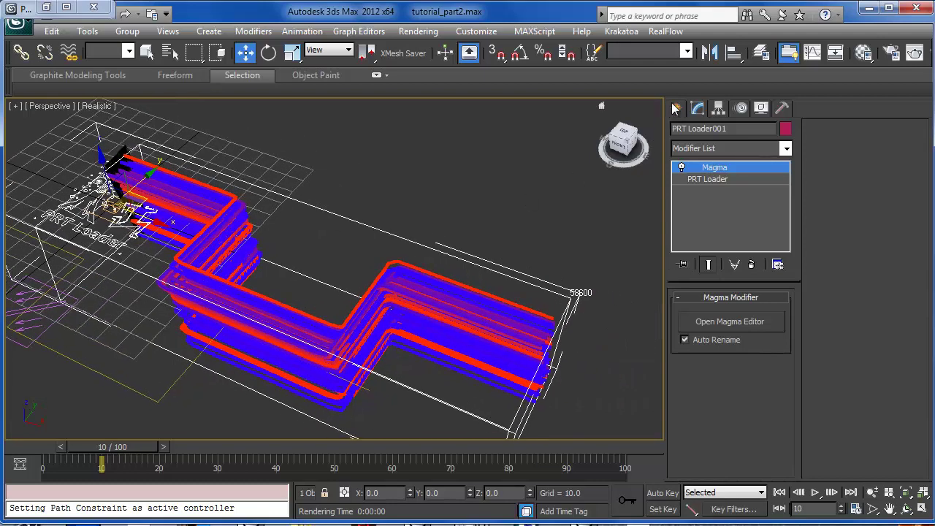
pyautogui.click(676, 108)
pyautogui.click(751, 132)
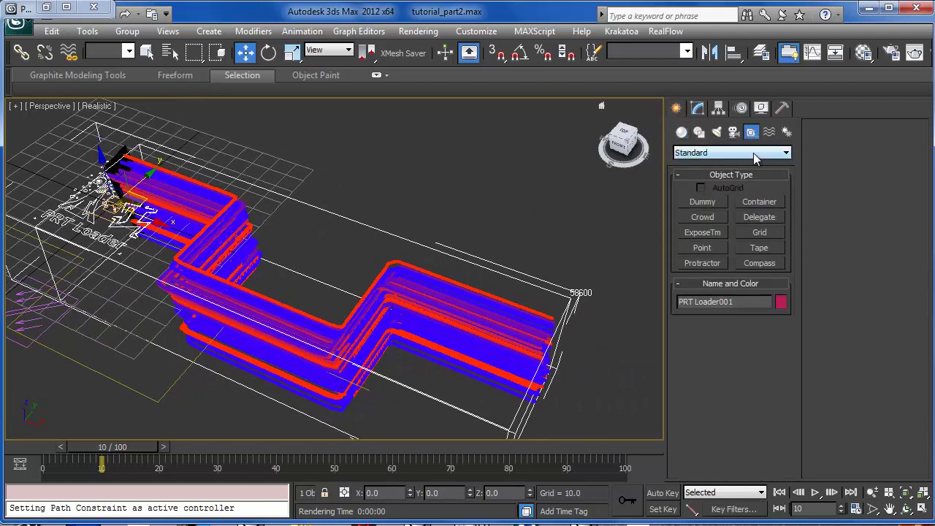
pyautogui.click(730, 153)
pyautogui.click(729, 161)
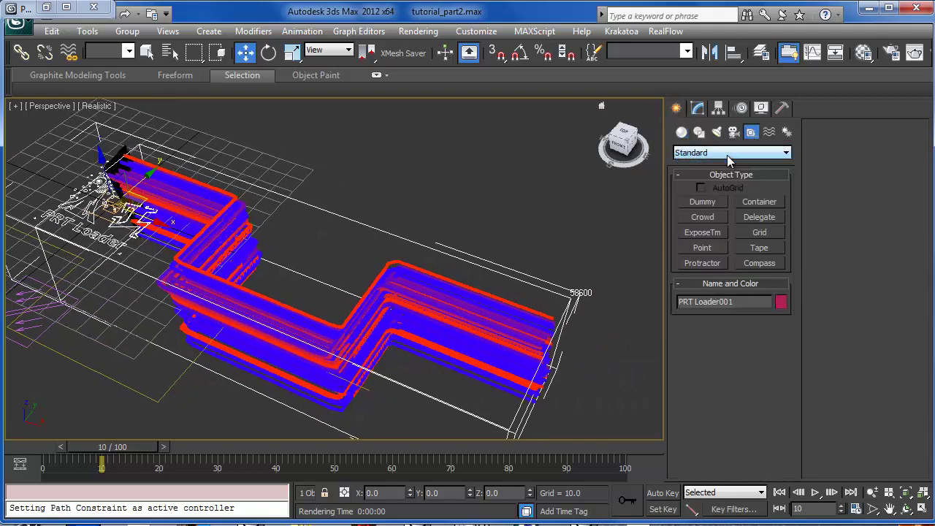
pyautogui.click(702, 247)
pyautogui.click(534, 183)
pyautogui.moveTo(539, 206); pyautogui.dragTo(487, 214, button='middle')
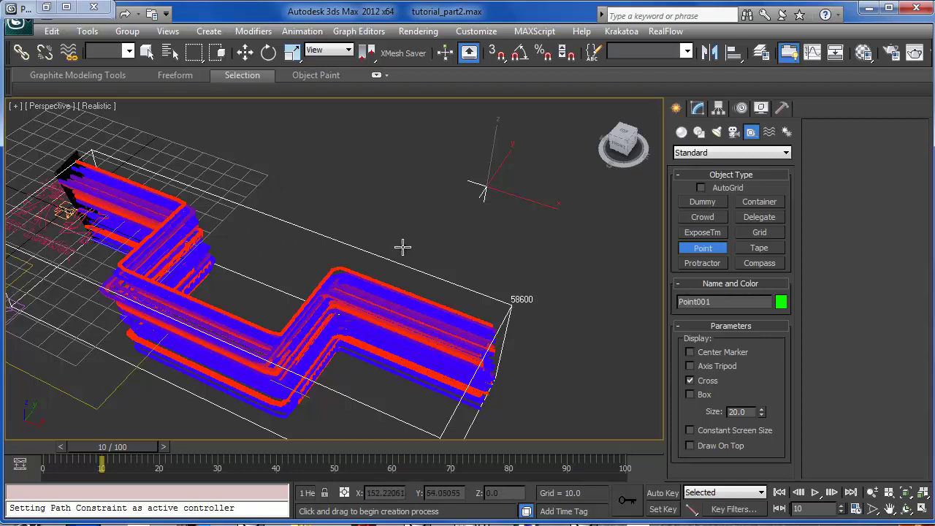
pyautogui.press('w')
pyautogui.moveTo(369, 272); pyautogui.dragTo(407, 284, button='middle')
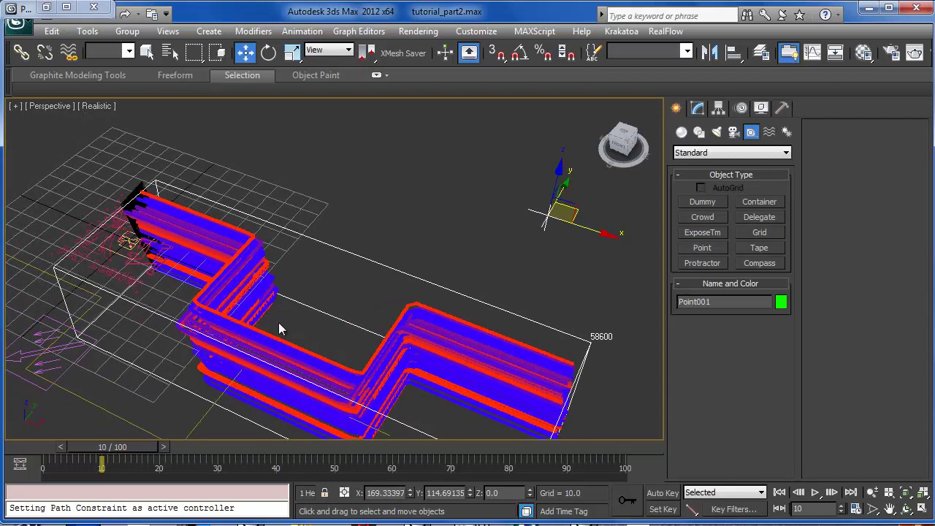
pyautogui.moveTo(481, 240); pyautogui.dragTo(419, 247, button='middle')
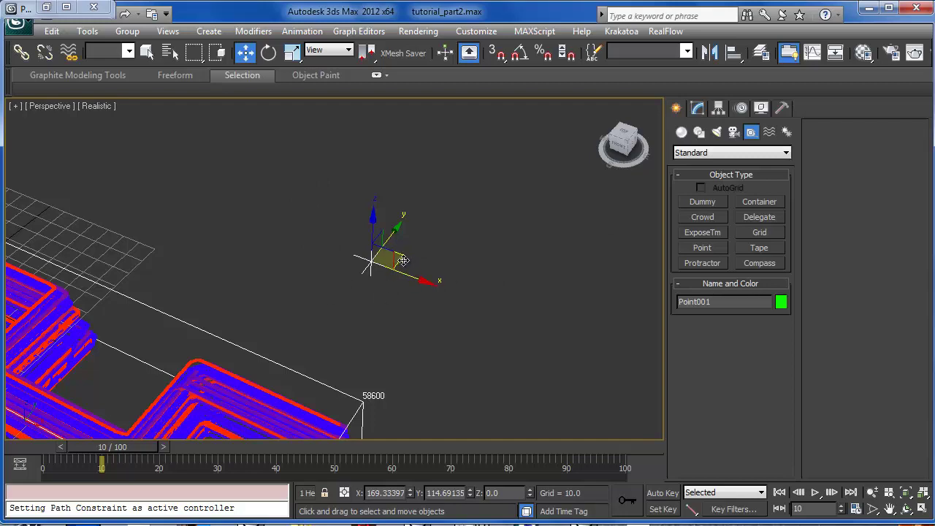
pyautogui.moveTo(411, 265); pyautogui.dragTo(490, 291, button='middle')
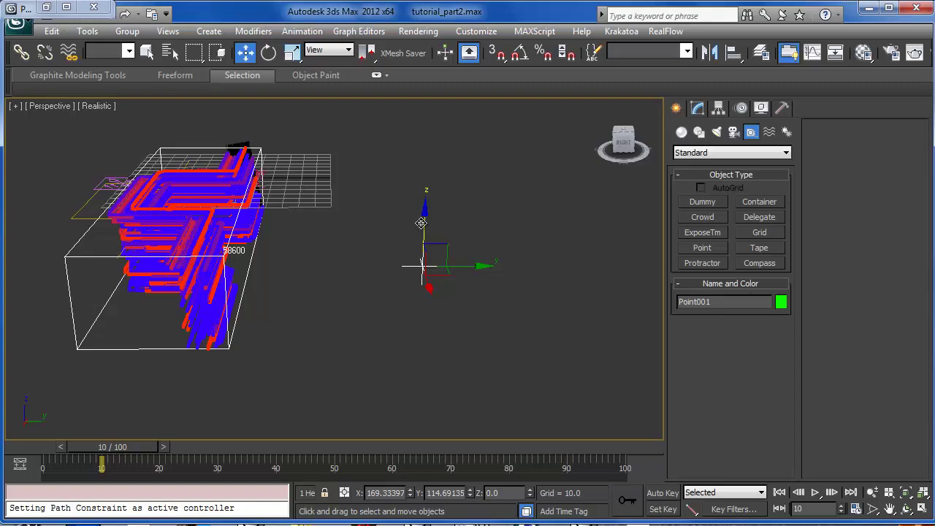
pyautogui.keyDown('alt'); pyautogui.moveTo(424, 320); pyautogui.dragTo(453, 297, button='middle'); pyautogui.keyUp('alt')
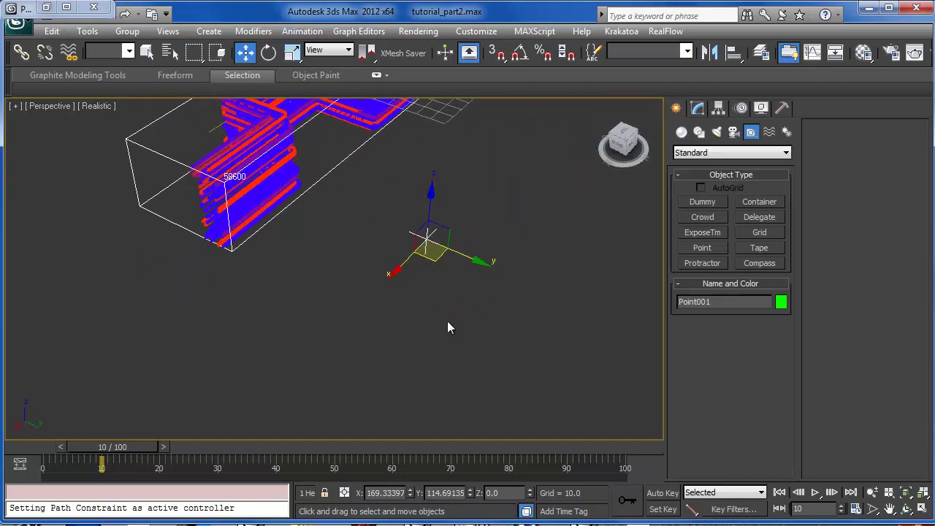
pyautogui.keyDown('alt'); pyautogui.moveTo(447, 322); pyautogui.dragTo(391, 382, button='middle'); pyautogui.keyUp('alt')
pyautogui.keyDown('alt'); pyautogui.moveTo(533, 300); pyautogui.dragTo(463, 265, button='middle'); pyautogui.keyUp('alt')
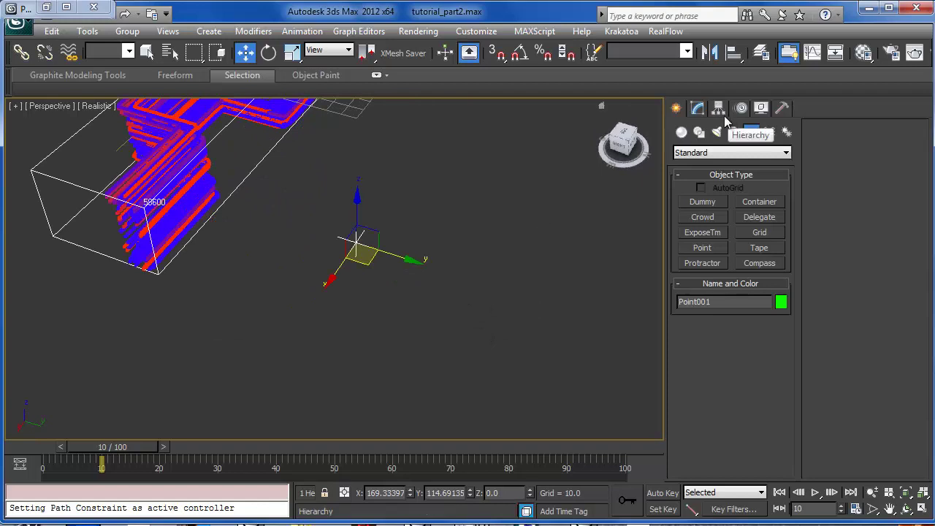
pyautogui.keyDown('alt'); pyautogui.moveTo(402, 296); pyautogui.dragTo(482, 279, button='middle'); pyautogui.keyUp('alt')
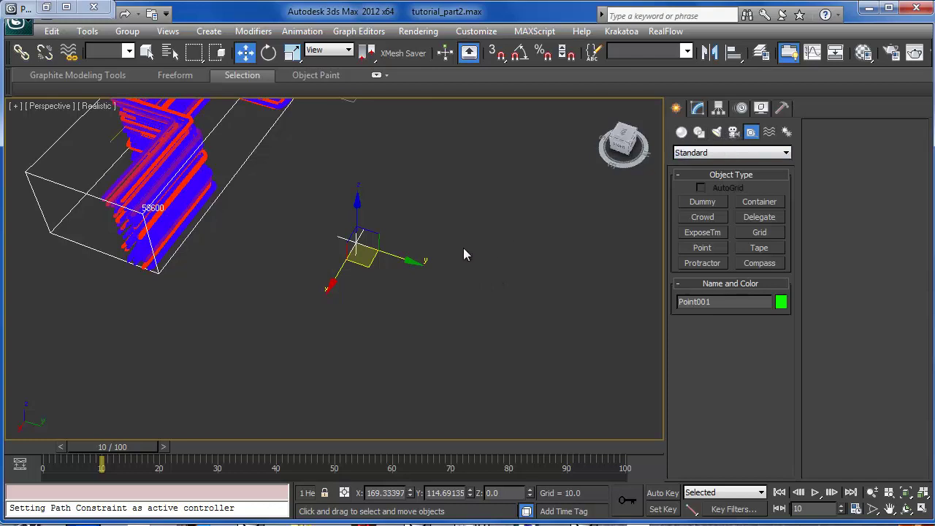
# - Assign an AudioFloat controller to the Z Position track of the Point001 helper
pyautogui.click(741, 108)
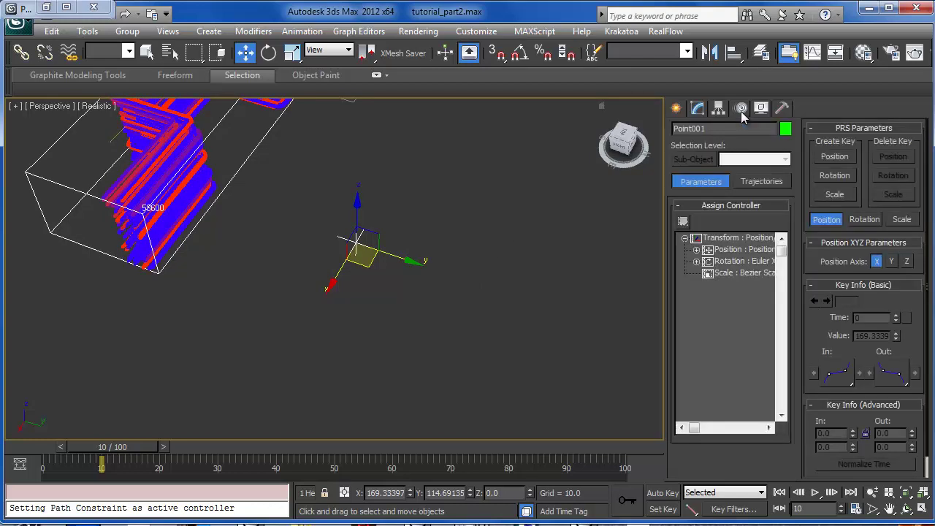
pyautogui.click(697, 250)
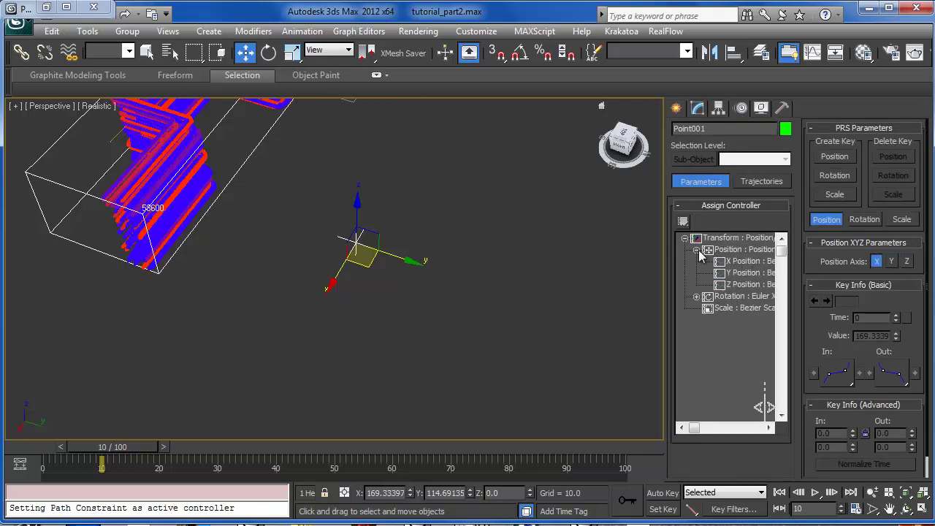
pyautogui.click(732, 285)
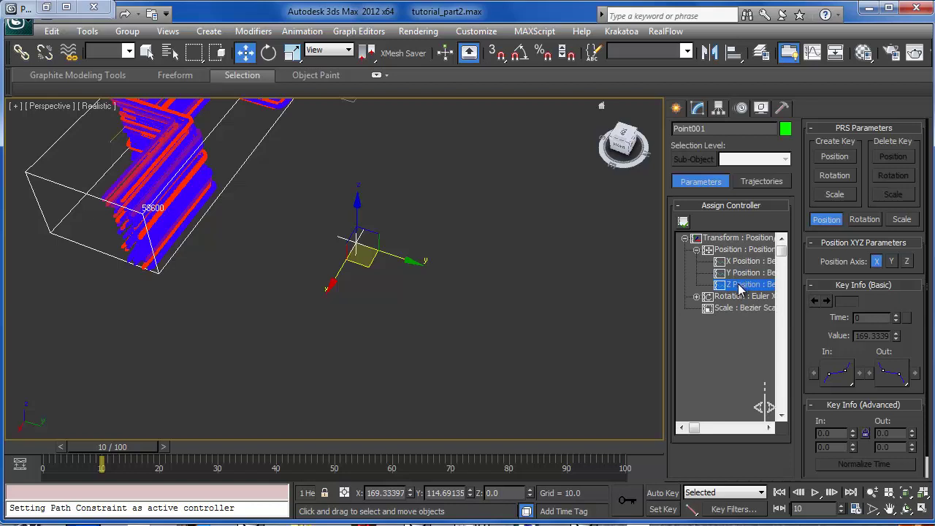
pyautogui.click(684, 221)
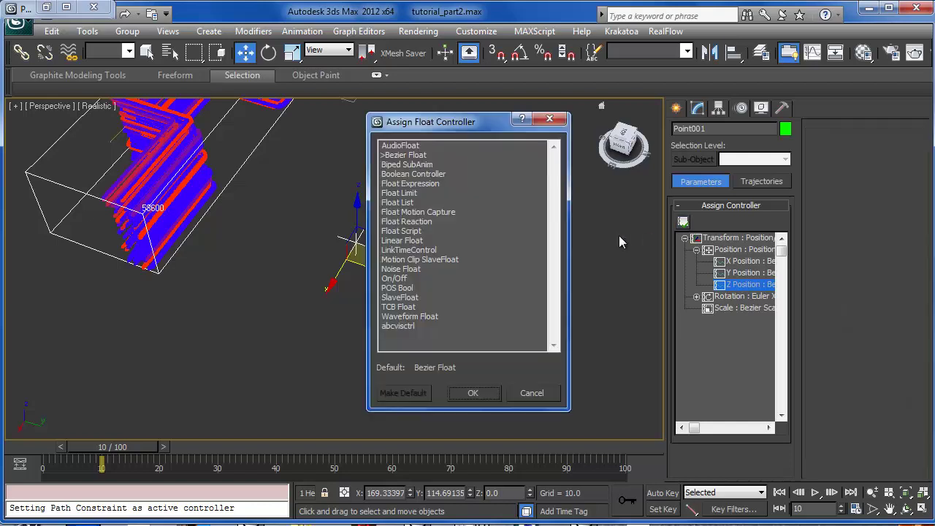
pyautogui.doubleClick(404, 145)
# - Load MidFreq_16bit.wav from the ParticleEQ folder as the sound for the audio controller
pyautogui.click(713, 289)
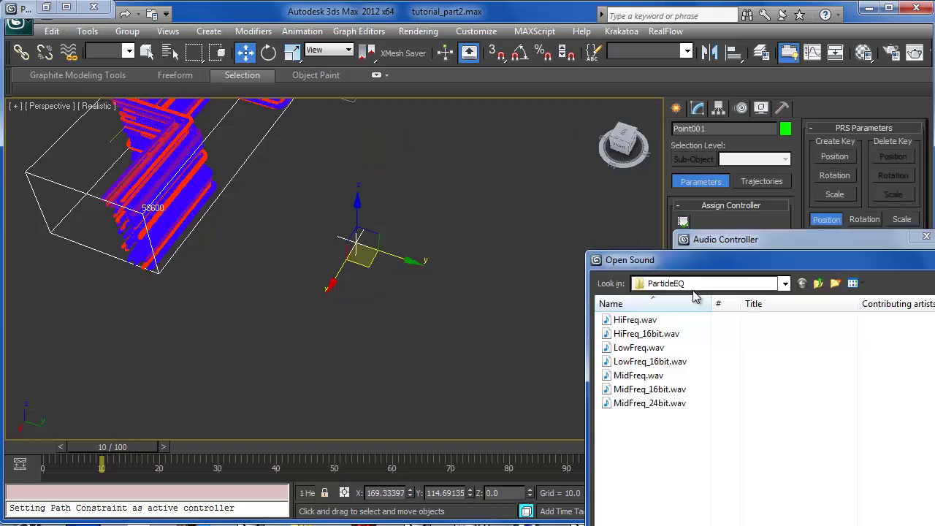
pyautogui.click(639, 395)
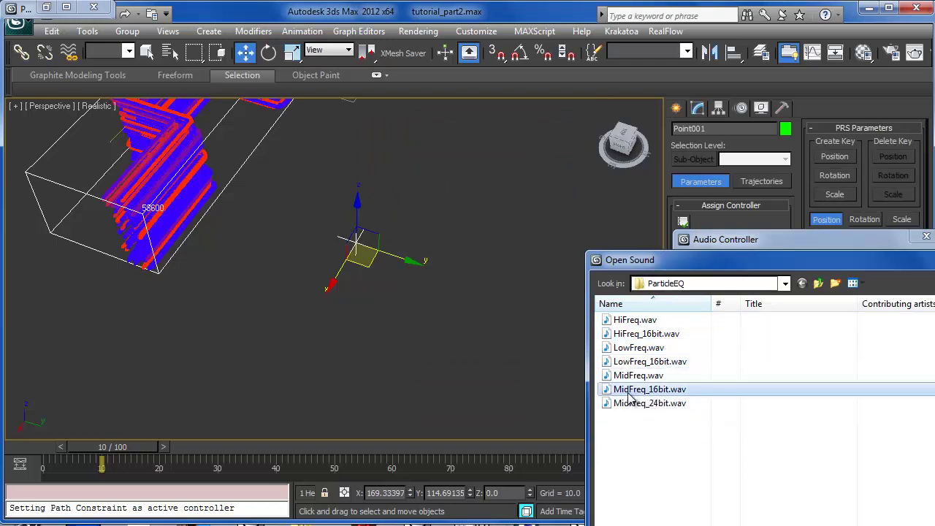
pyautogui.doubleClick(633, 391)
pyautogui.moveTo(763, 246); pyautogui.dragTo(457, 235)
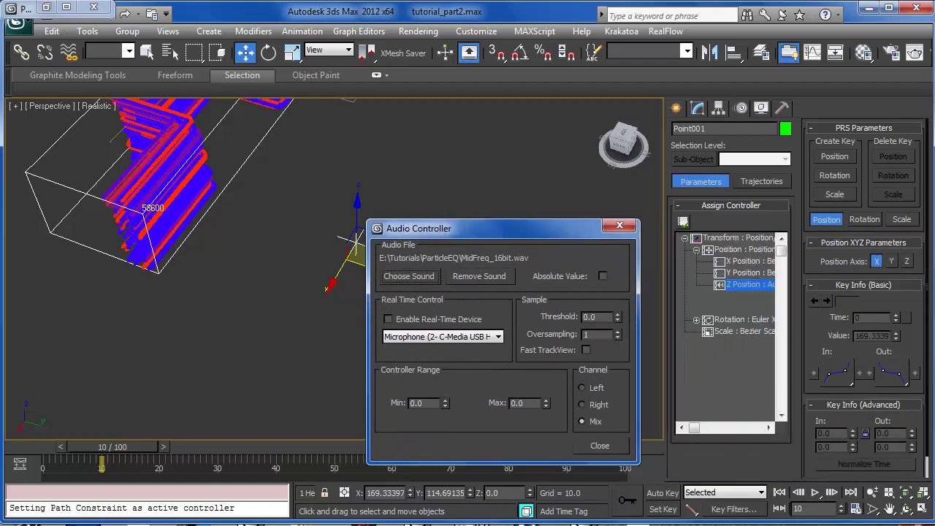
# - Enable Absolute Value for the audio controller, set its maximum range to 1.0 and close its settings
pyautogui.click(603, 275)
pyautogui.doubleClick(534, 403)
pyautogui.write('1.0')
pyautogui.press('Return')
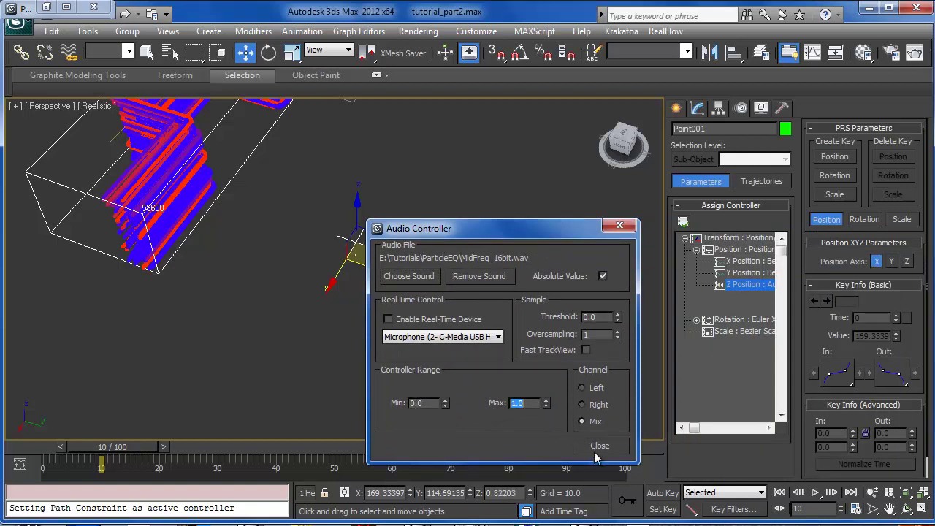
pyautogui.click(597, 454)
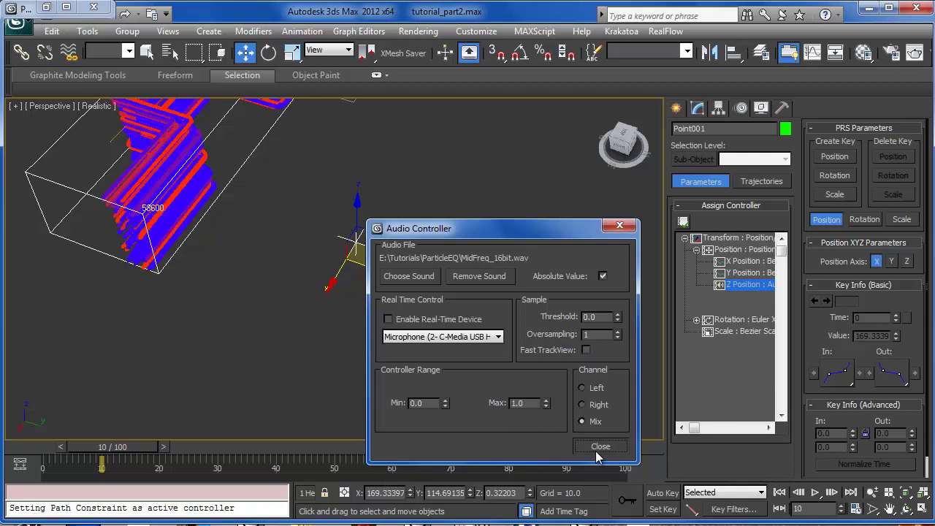
pyautogui.click(597, 447)
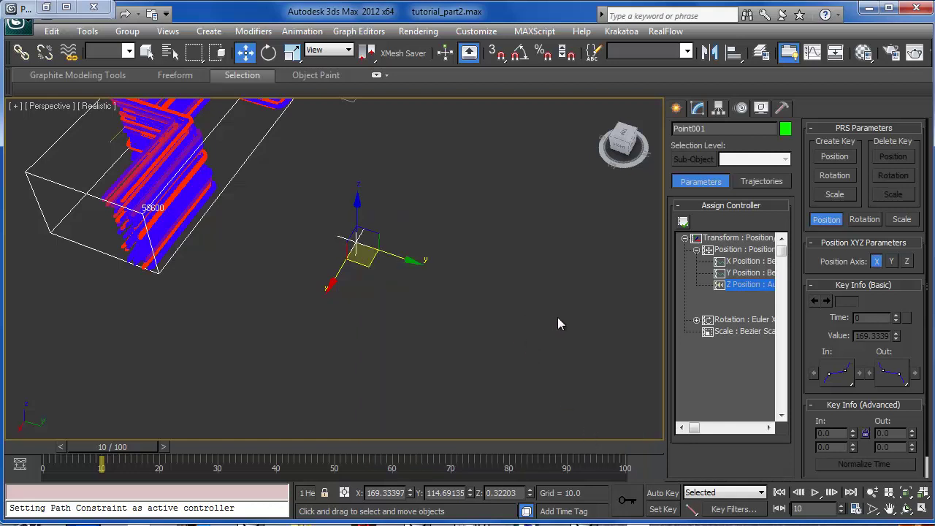
# - Create two more Point helpers near the first, at about X 189, Y 179 and X 135, Y 225
pyautogui.click(677, 109)
pyautogui.click(702, 248)
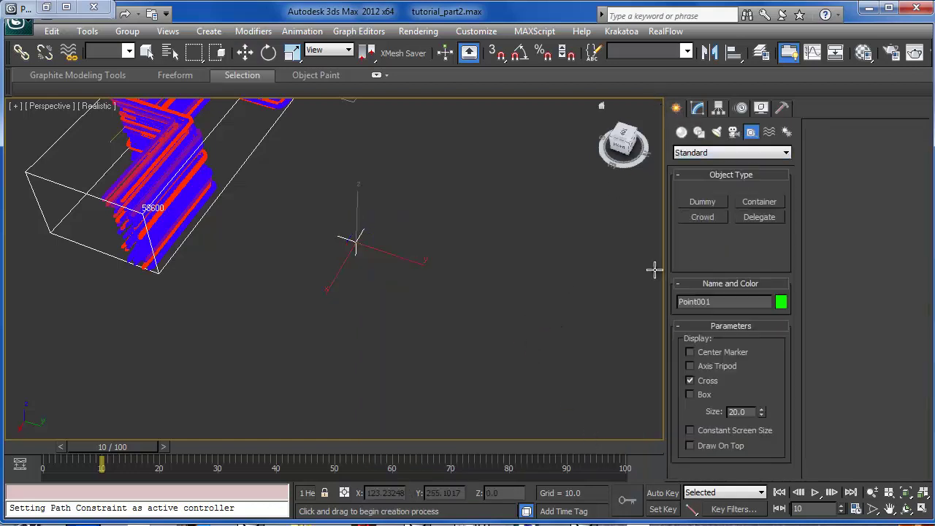
pyautogui.click(467, 316)
pyautogui.click(593, 264)
pyautogui.press('w')
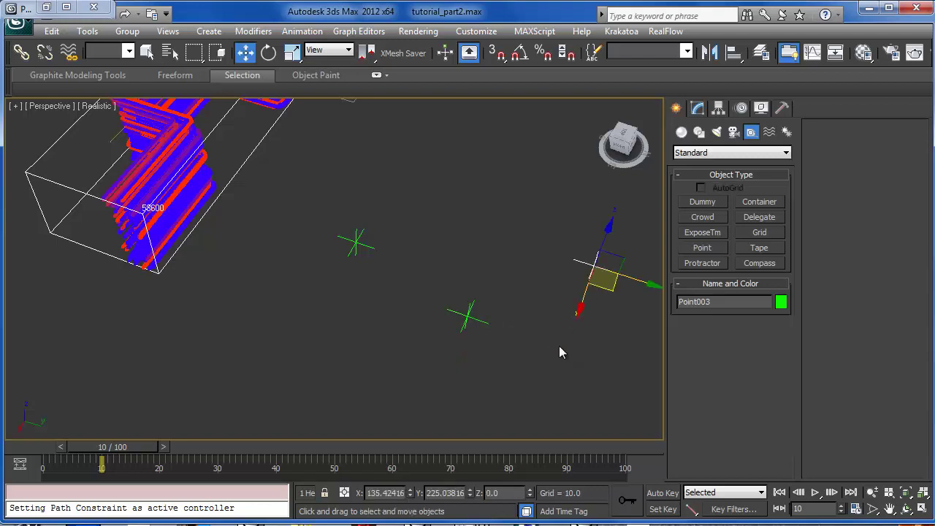
# - Rename the Point002 helper as PosHelp
pyautogui.keyDown('alt'); pyautogui.moveTo(559, 351); pyautogui.dragTo(451, 232, button='middle'); pyautogui.keyUp('alt')
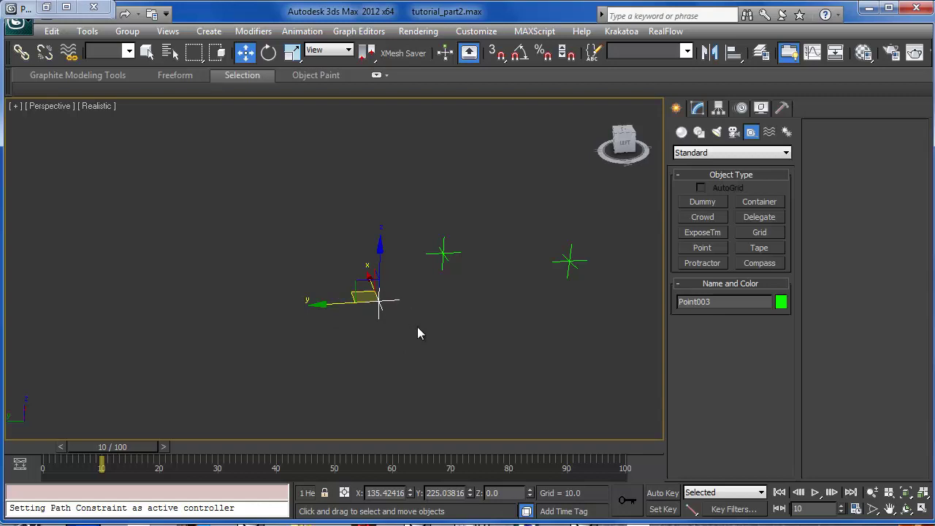
pyautogui.keyDown('alt'); pyautogui.moveTo(323, 295); pyautogui.dragTo(397, 338, button='middle'); pyautogui.keyUp('alt')
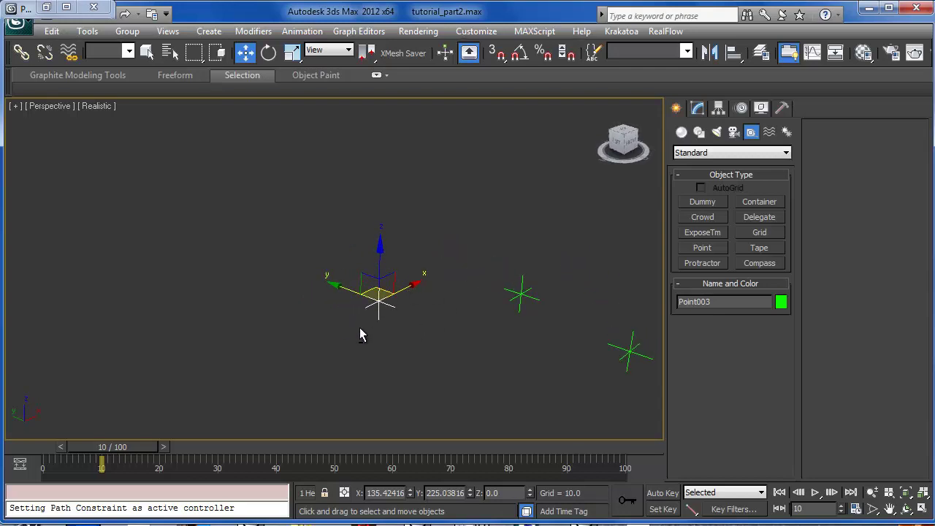
pyautogui.keyDown('alt'); pyautogui.moveTo(354, 316); pyautogui.dragTo(338, 305, button='middle'); pyautogui.keyUp('alt')
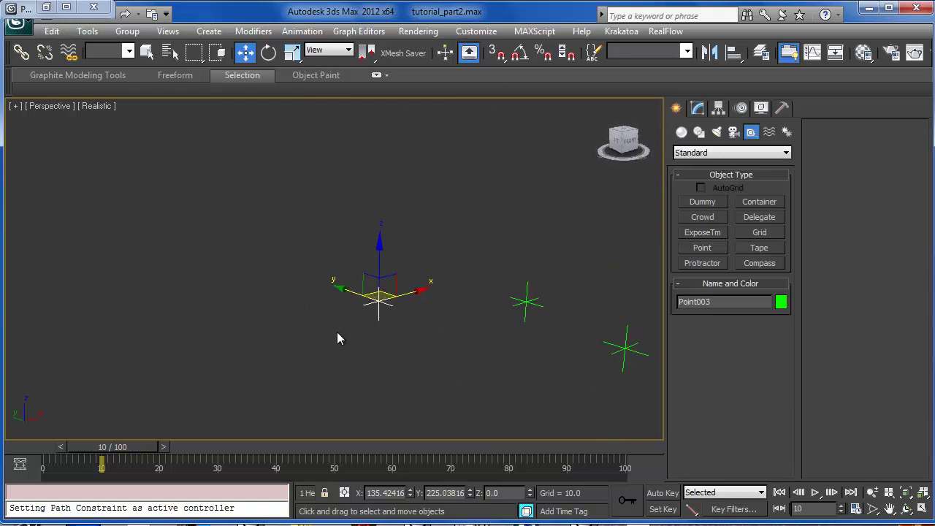
pyautogui.keyDown('alt'); pyautogui.moveTo(337, 339); pyautogui.dragTo(542, 368, button='middle'); pyautogui.keyUp('alt')
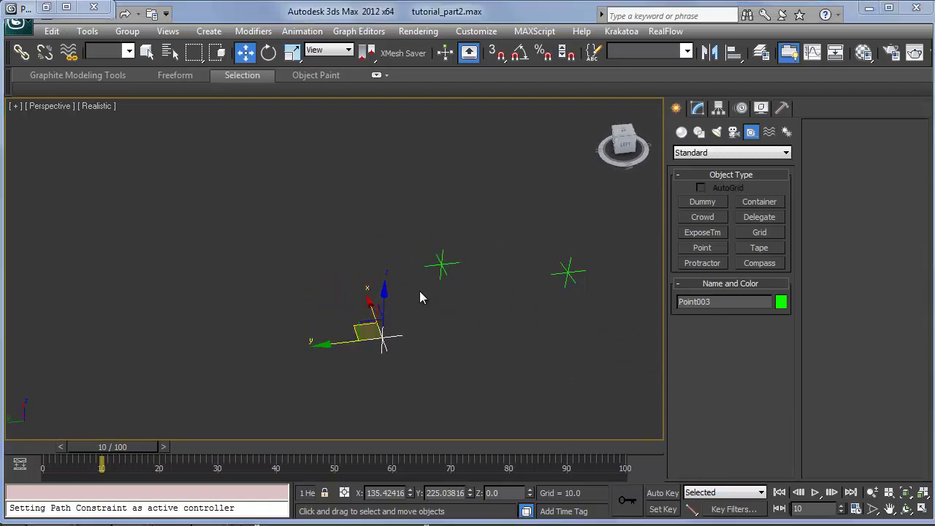
pyautogui.click(440, 264)
pyautogui.moveTo(719, 309); pyautogui.dragTo(626, 310)
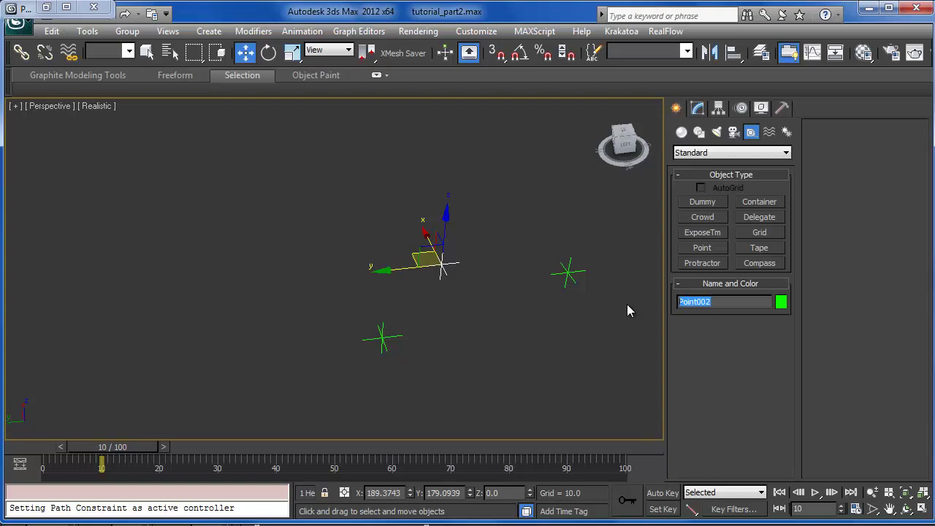
pyautogui.write('PosHelp')
# - Rename Point003 as SoundDriver and the audio-controlled Point001 as SoundProvider
pyautogui.click(382, 338)
pyautogui.click(694, 301)
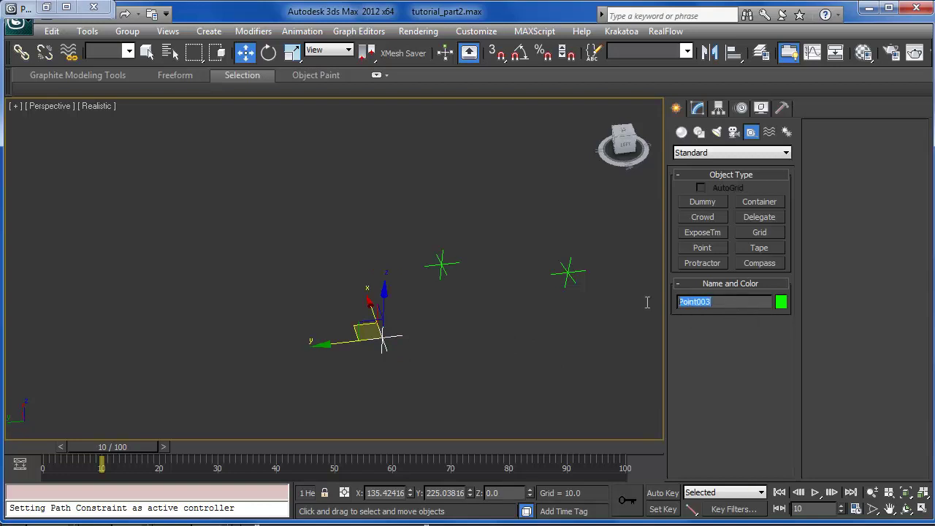
pyautogui.write('SoundDriver')
pyautogui.click(567, 273)
pyautogui.write('S')
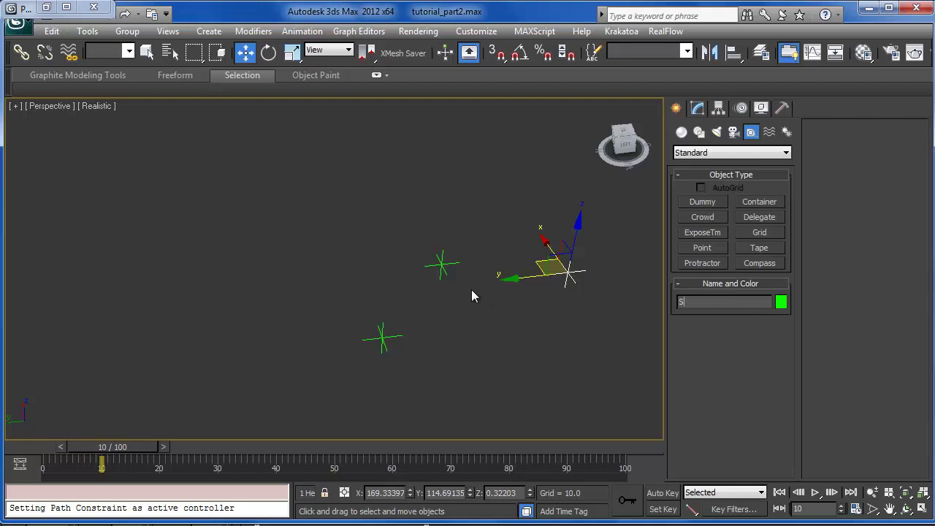
pyautogui.write('oundProvider')
# - Assign a Float Script controller to the Z Position track of the SoundDriver helper
pyautogui.click(382, 338)
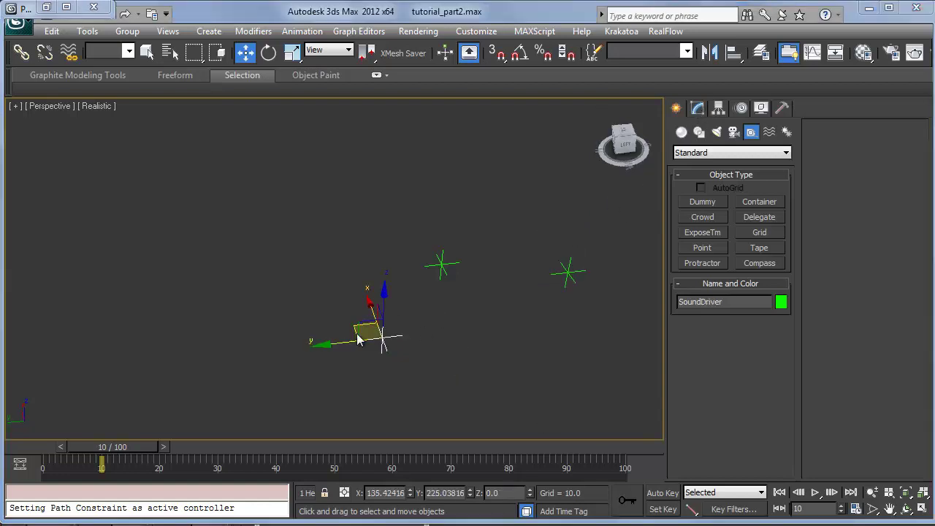
pyautogui.click(743, 109)
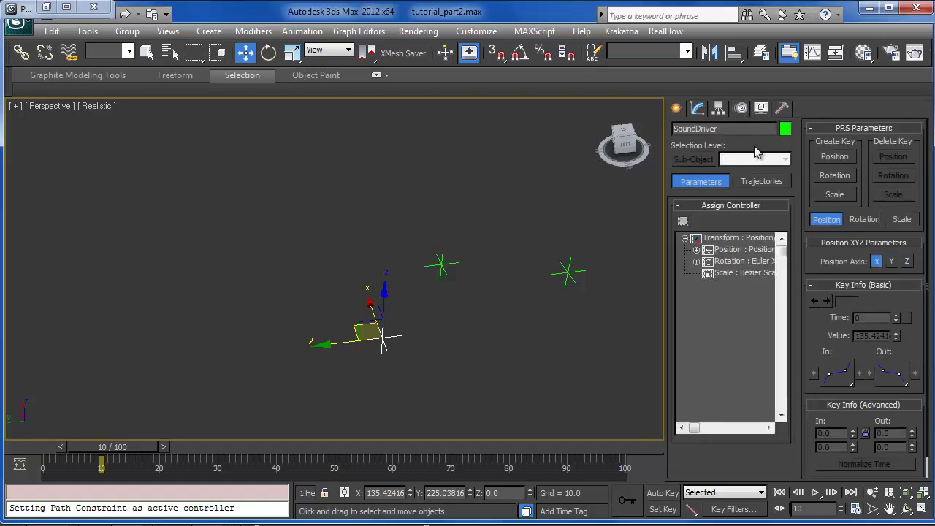
pyautogui.click(696, 250)
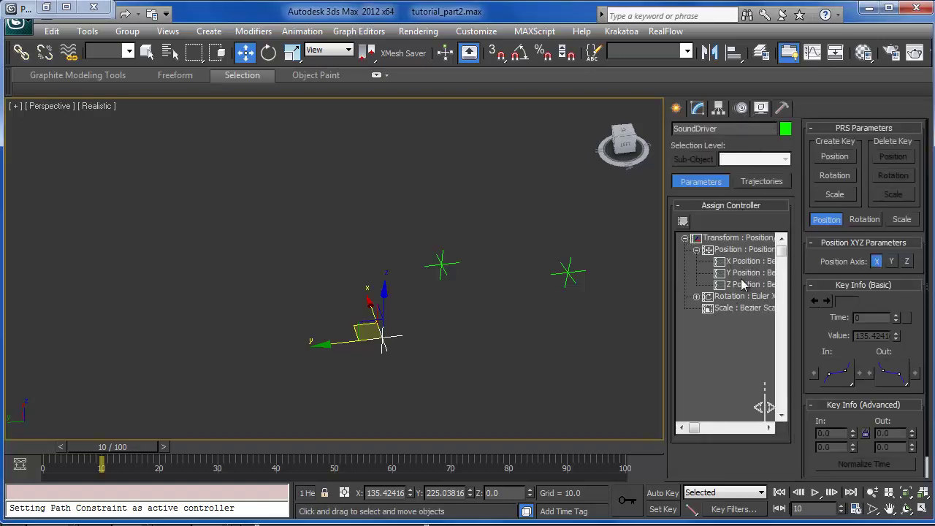
pyautogui.click(749, 284)
pyautogui.click(682, 222)
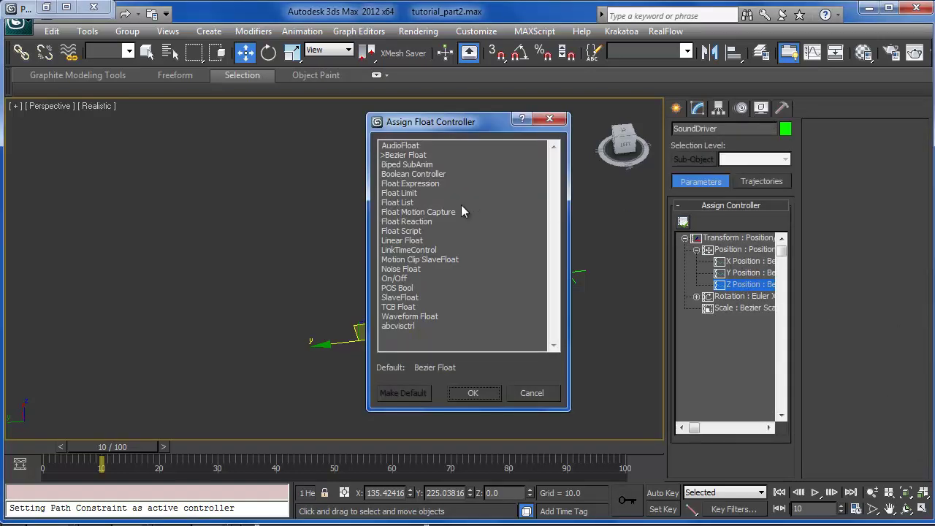
pyautogui.click(406, 231)
pyautogui.doubleClick(393, 233)
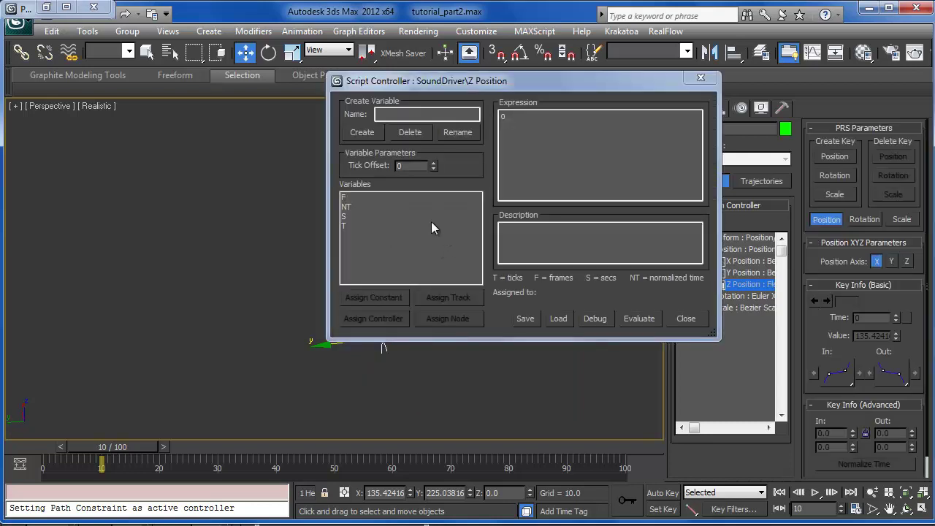
# - Create a variable named muz in the SoundDriver script controller
pyautogui.click(403, 116)
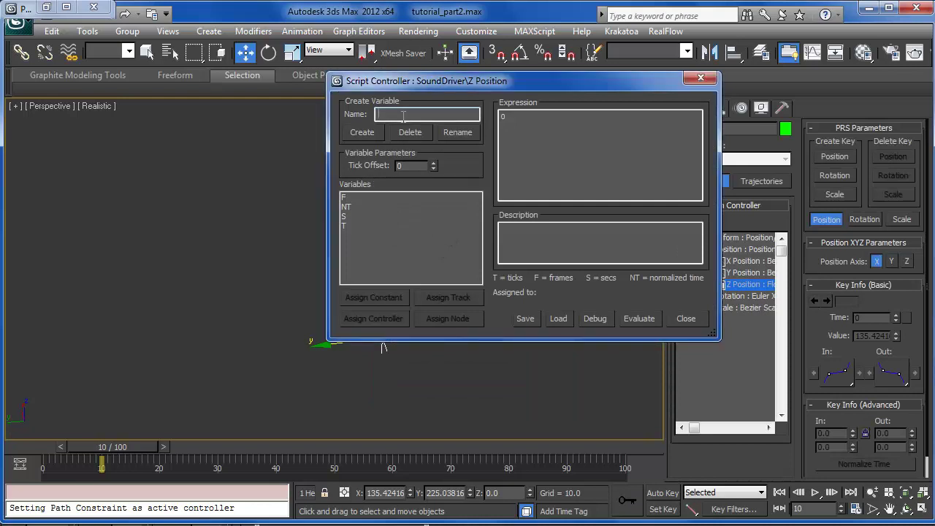
pyautogui.write('muz')
pyautogui.click(361, 132)
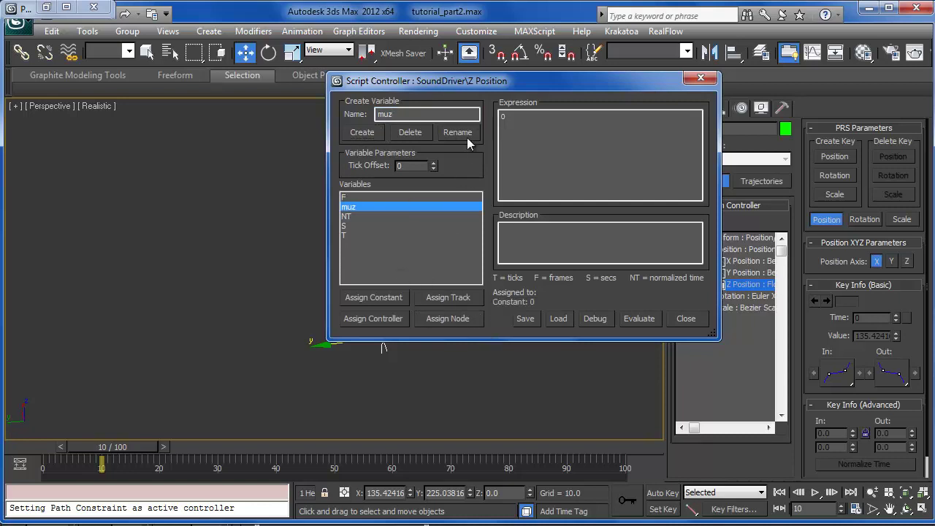
# - Assign the SoundProvider helper as the node for the muz variable
pyautogui.click(442, 319)
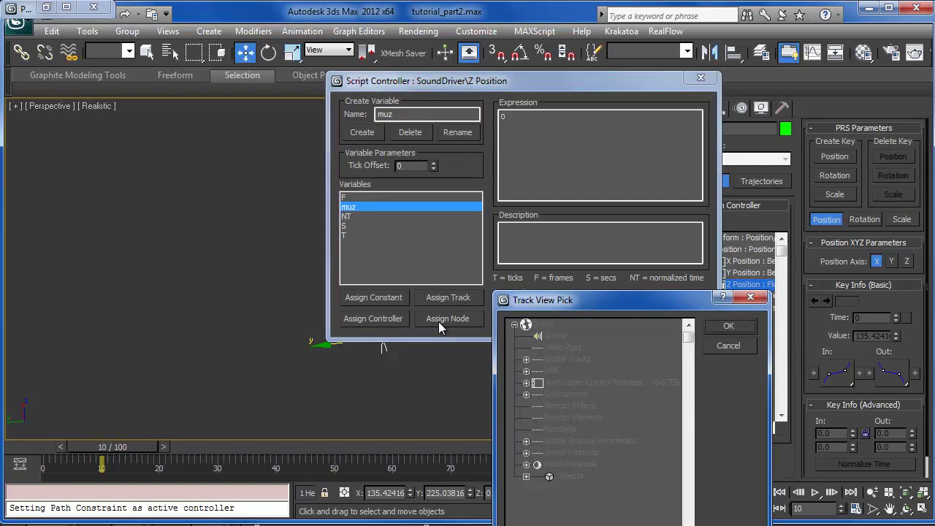
pyautogui.click(526, 476)
pyautogui.scroll(-1, 688, 363)
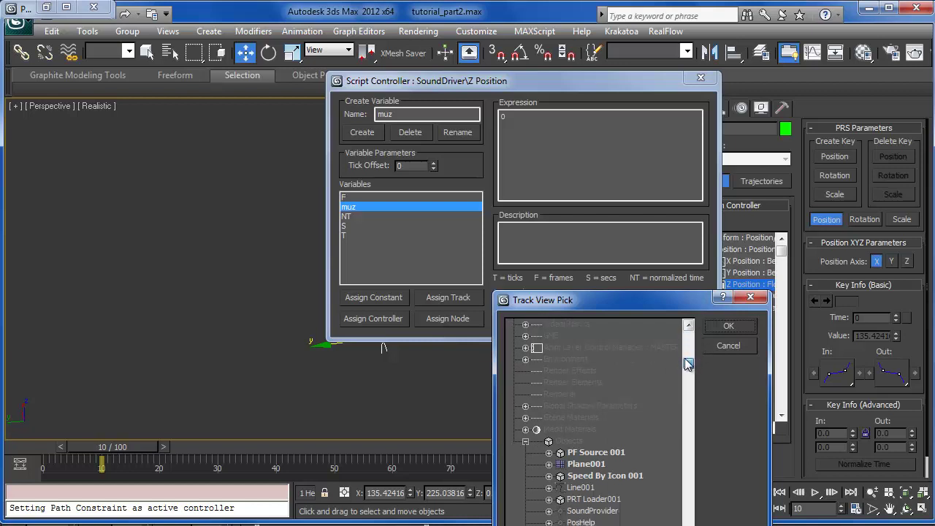
pyautogui.scroll(-2, 688, 364)
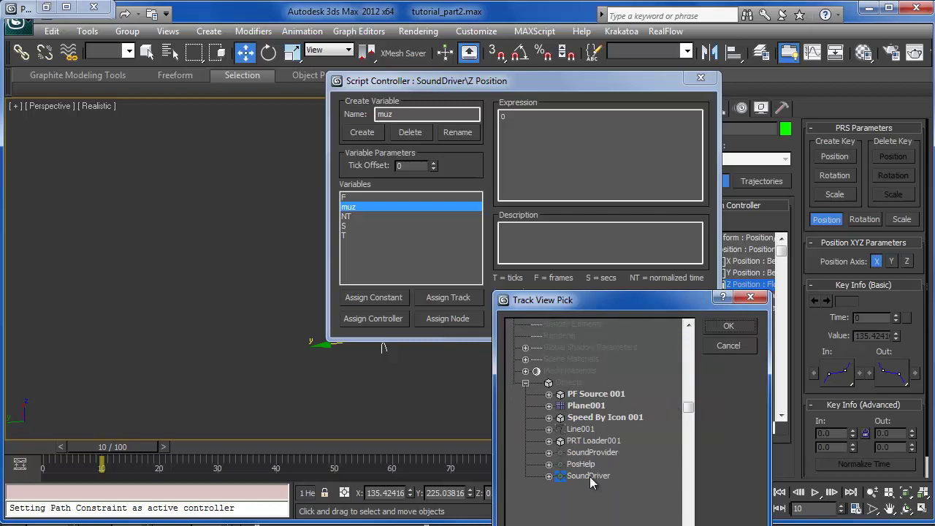
pyautogui.click(581, 464)
pyautogui.click(588, 453)
pyautogui.click(728, 326)
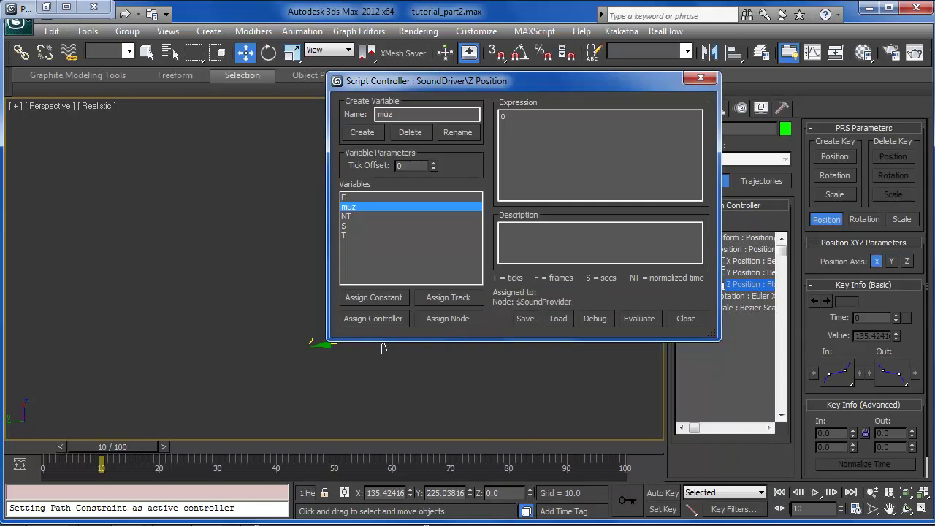
# - Replace the expression with a script that sets $Point002.pos.z to muz.pos.z when muz is higher, otherwise subtracts 0.01, and returns $Point002.pos.z
pyautogui.click(811, 525)
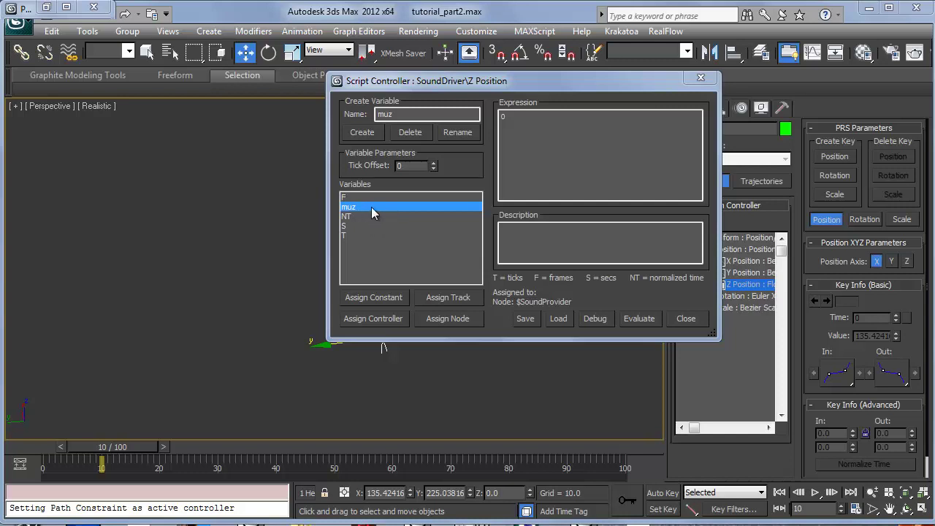
pyautogui.click(544, 158)
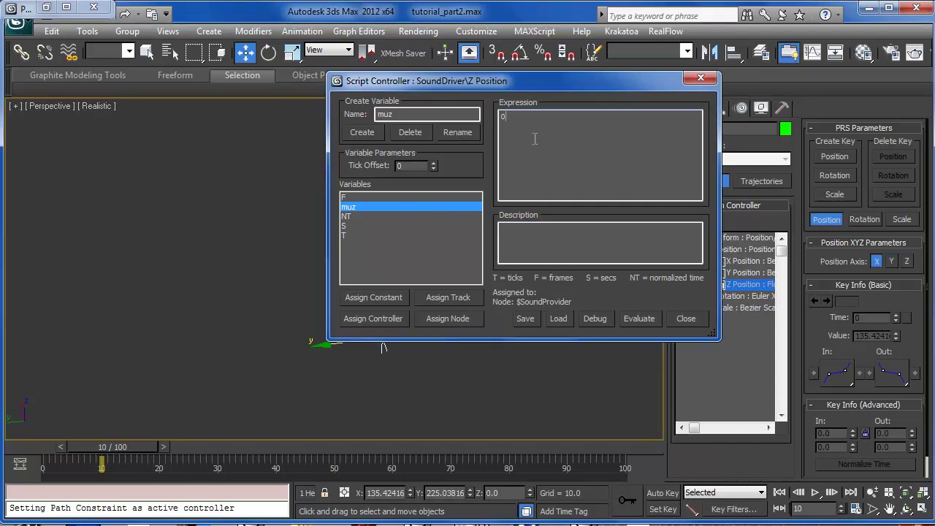
pyautogui.moveTo(534, 138); pyautogui.dragTo(500, 116)
pyautogui.write('if(muz.pos.z > $Point002.pos.z) then (   $Point002.pos.z = muz.pos.z; ) else (   $Point002.pos.z -= 0.01; )  $Point002.pos.z')
pyautogui.click(595, 149)
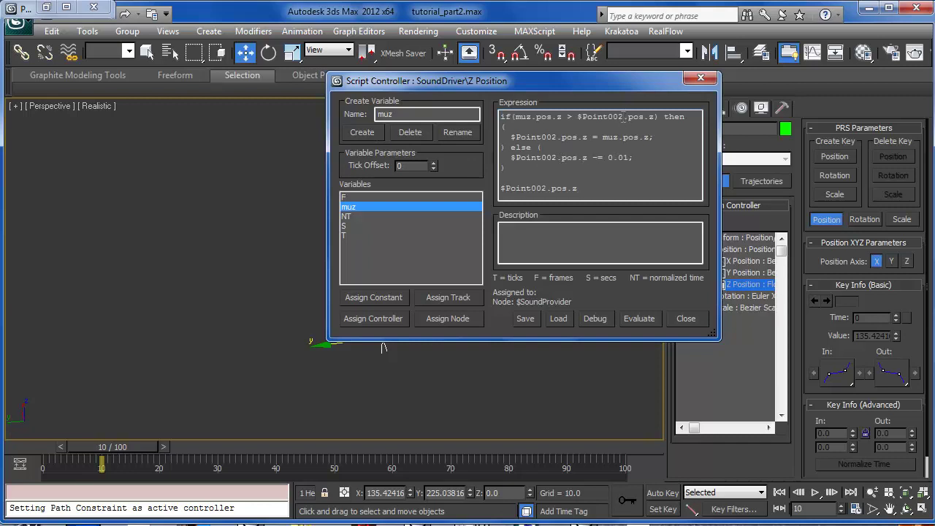
# - Replace Point002 with PosHelp in the if condition of the SoundDriver Z Position script
pyautogui.moveTo(624, 116); pyautogui.dragTo(582, 119)
pyautogui.write('Sound')
pyautogui.press('BackSpace')
pyautogui.press('BackSpace')
pyautogui.press('BackSpace')
pyautogui.press('BackSpace')
pyautogui.press('BackSpace')
pyautogui.write('PosHelper')
pyautogui.moveTo(435, 79); pyautogui.dragTo(354, 115)
pyautogui.moveTo(242, 318); pyautogui.dragTo(412, 312)
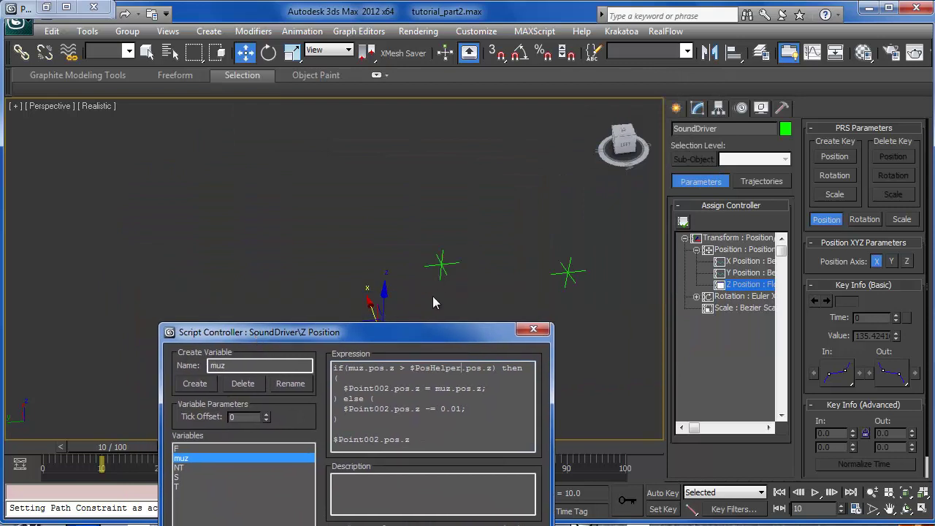
pyautogui.press('BackSpace')
pyautogui.press('BackSpace')
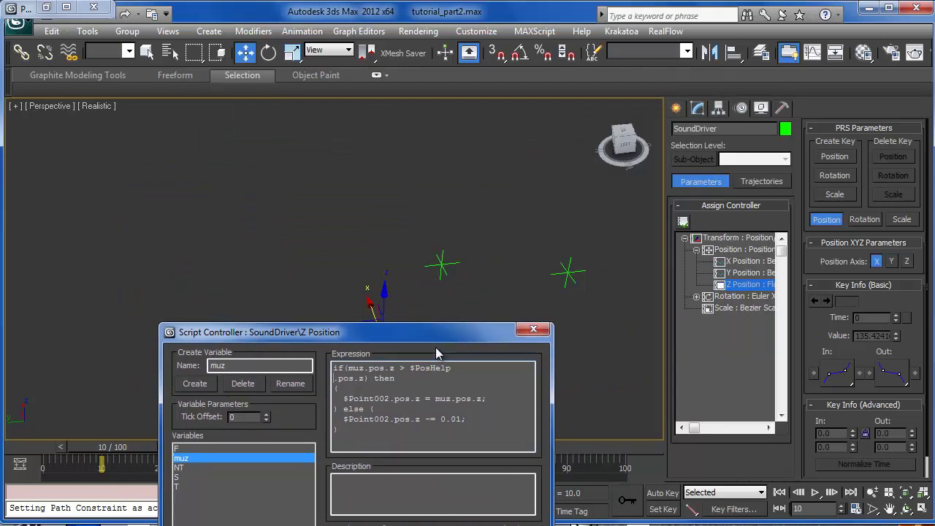
# - Replace the remaining Point002 references in both branches and the return line with PosHelp, and evaluate the script
pyautogui.moveTo(434, 340); pyautogui.dragTo(378, 237)
pyautogui.doubleClick(470, 167)
pyautogui.click(480, 163)
pyautogui.doubleClick(415, 207)
pyautogui.click(424, 206)
pyautogui.hotkey('ctrl', 'c')
pyautogui.hotkey('ctrl', 'v')
pyautogui.hotkey('ctrl', 'v')
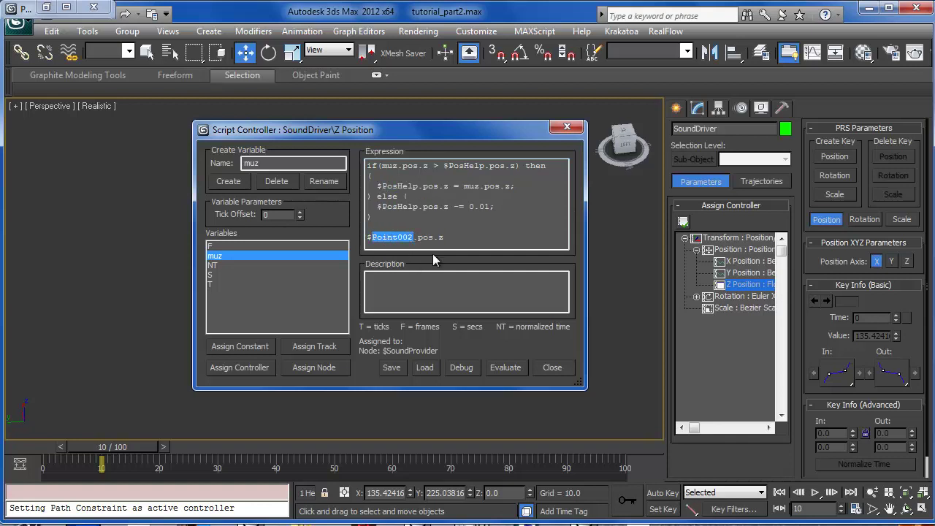
pyautogui.hotkey('ctrl', 'v')
pyautogui.click(505, 367)
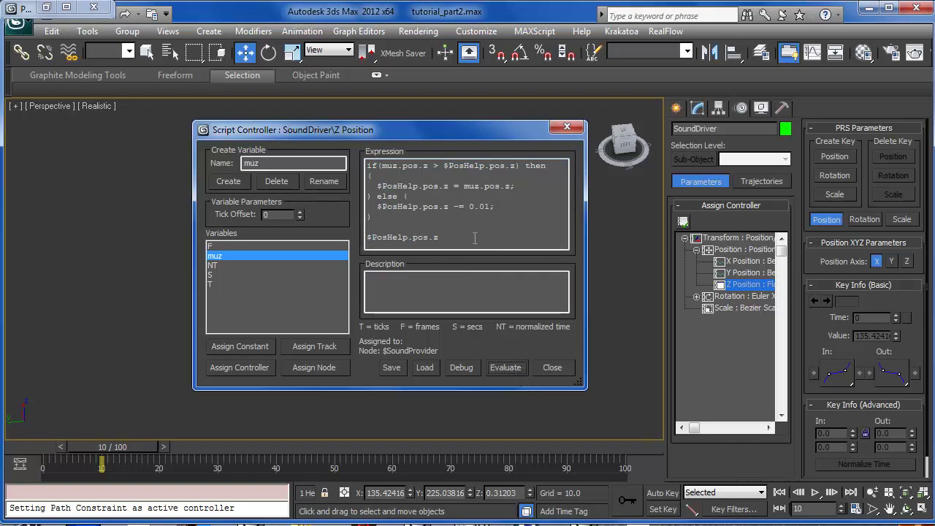
# - Examine the falloff script's condition, the 0.01 decrement and the returned $PosHelp.pos.z line
pyautogui.click(515, 215)
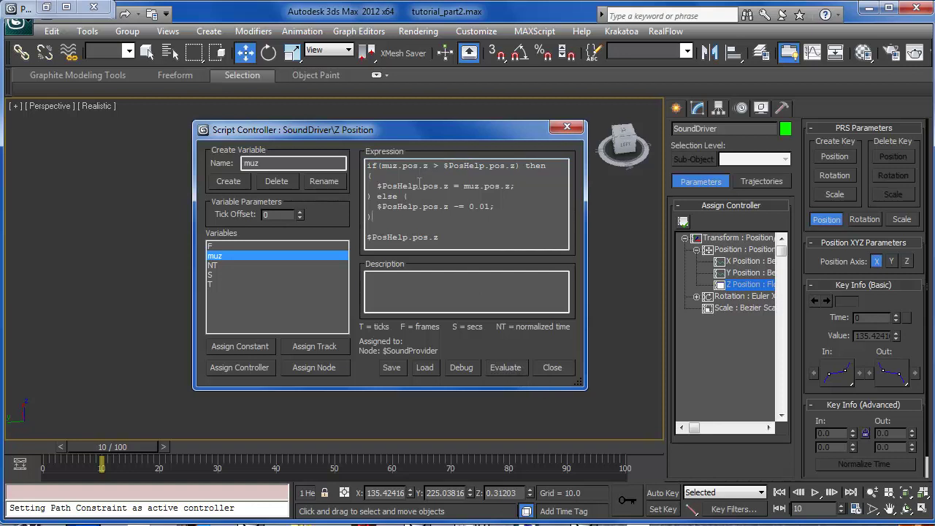
pyautogui.moveTo(399, 131); pyautogui.dragTo(175, 164)
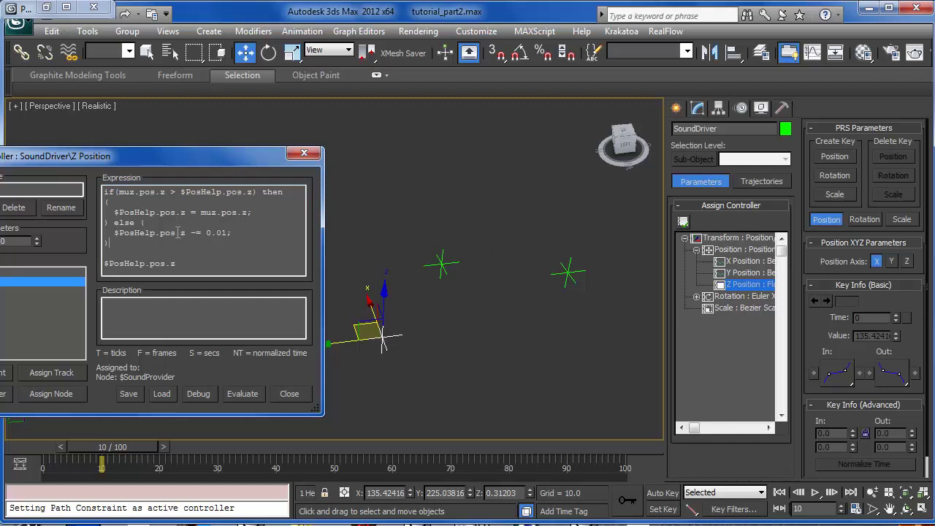
pyautogui.moveTo(197, 233); pyautogui.dragTo(208, 229)
pyautogui.click(184, 265)
pyautogui.moveTo(184, 263); pyautogui.dragTo(106, 266)
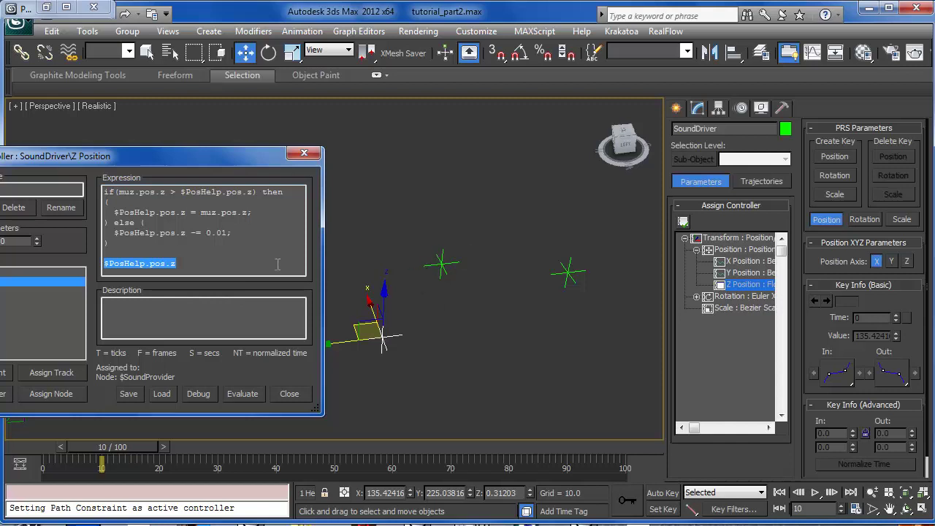
pyautogui.click(198, 250)
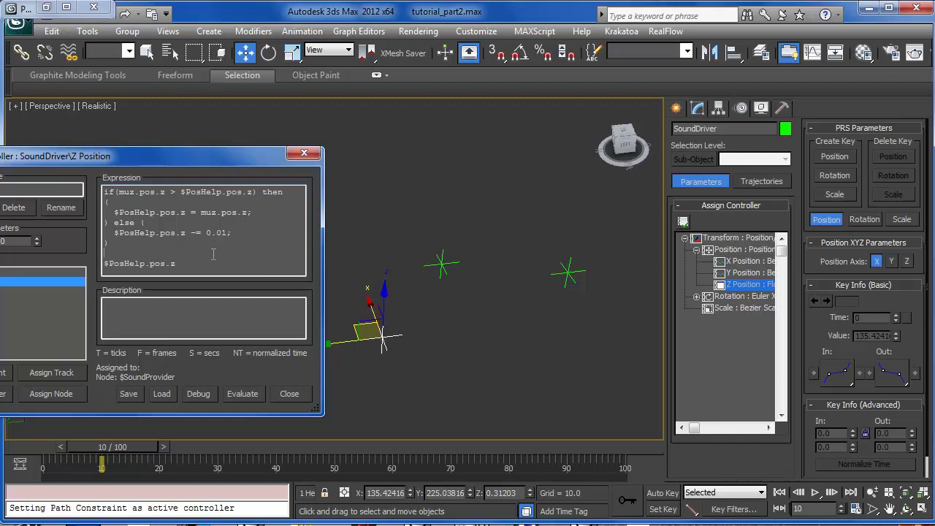
pyautogui.moveTo(199, 244); pyautogui.dragTo(79, 187)
pyautogui.moveTo(160, 234); pyautogui.dragTo(256, 240)
pyautogui.click(239, 235)
pyautogui.moveTo(260, 242); pyautogui.dragTo(195, 230)
pyautogui.moveTo(115, 192); pyautogui.dragTo(178, 200)
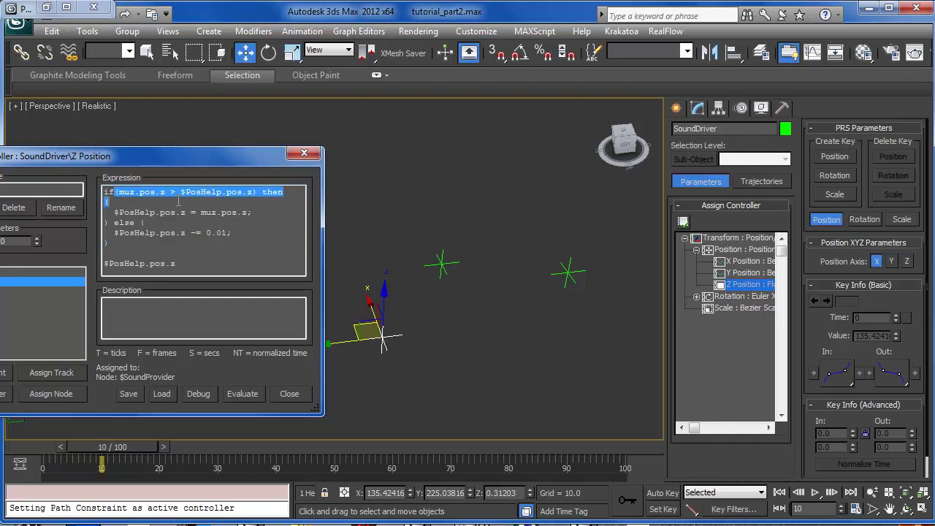
# - Evaluate the SoundDriver Z Position script again and close the script controller
pyautogui.click(259, 213)
pyautogui.click(243, 395)
pyautogui.click(289, 394)
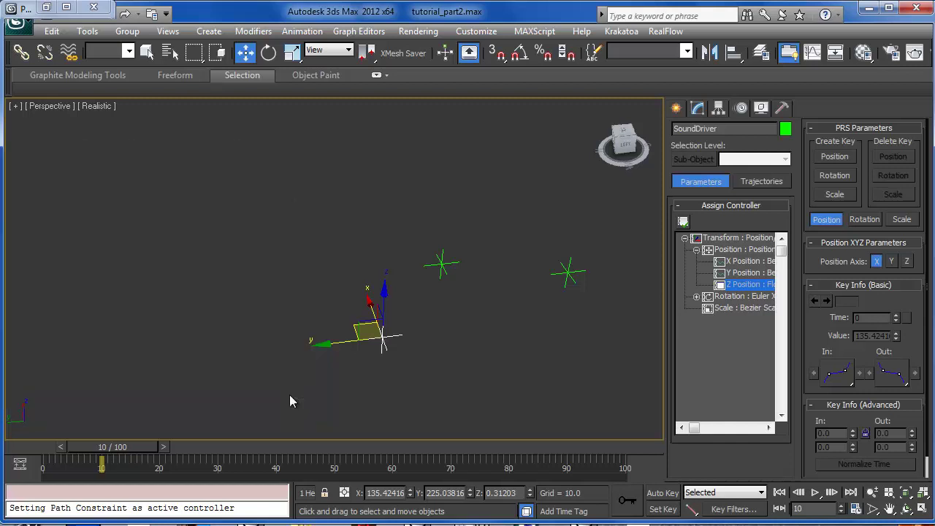
# - Scrub through the timeline to check the SoundDriver helper's vertical motion, and return to frame 0
pyautogui.click(47, 449)
pyautogui.moveTo(45, 449); pyautogui.dragTo(230, 453)
pyautogui.moveTo(404, 370); pyautogui.dragTo(367, 232, button='middle')
pyautogui.click(678, 110)
pyautogui.scroll(4, 388, 358)
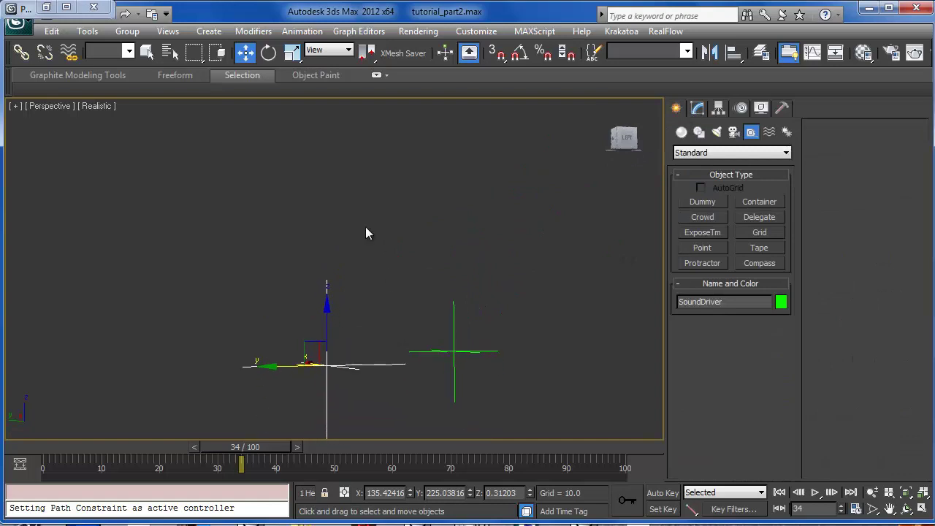
pyautogui.moveTo(45, 447); pyautogui.dragTo(547, 458)
pyautogui.moveTo(141, 450); pyautogui.dragTo(232, 451)
pyautogui.press('w')
pyautogui.scroll(3, 405, 378)
pyautogui.moveTo(405, 379); pyautogui.dragTo(377, 79, button='middle')
pyautogui.scroll(1, 426, 310)
pyautogui.scroll(4, 377, 234)
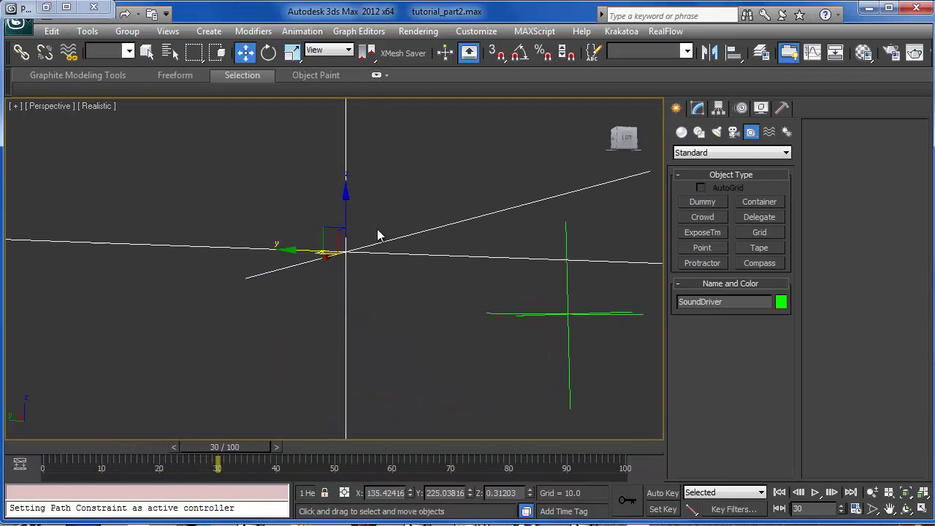
pyautogui.keyDown('alt'); pyautogui.moveTo(377, 229); pyautogui.dragTo(405, 303, button='middle'); pyautogui.keyUp('alt')
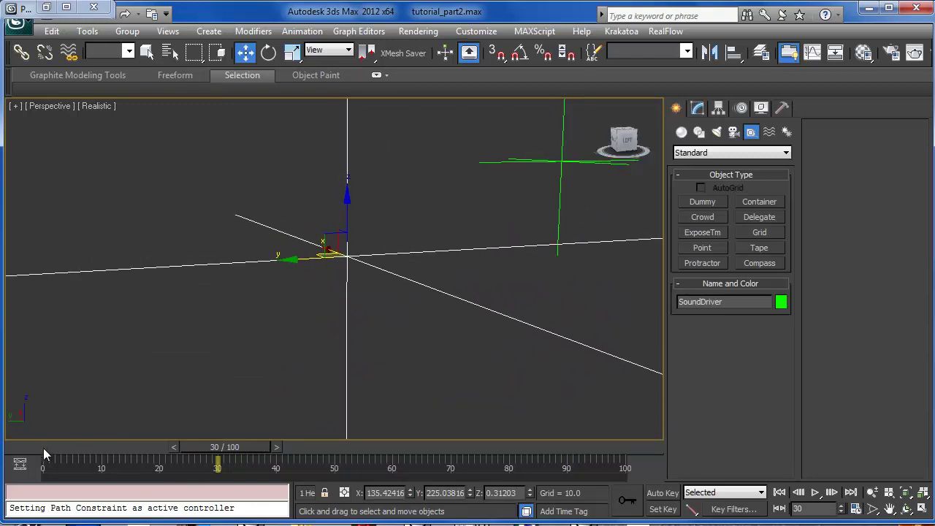
pyautogui.moveTo(44, 451); pyautogui.dragTo(572, 461)
pyautogui.press('w')
pyautogui.moveTo(75, 447); pyautogui.dragTo(36, 450)
pyautogui.press('z')
# - Bring the whole particle setup back into view and save the scene file
pyautogui.scroll(-5, 350, 301)
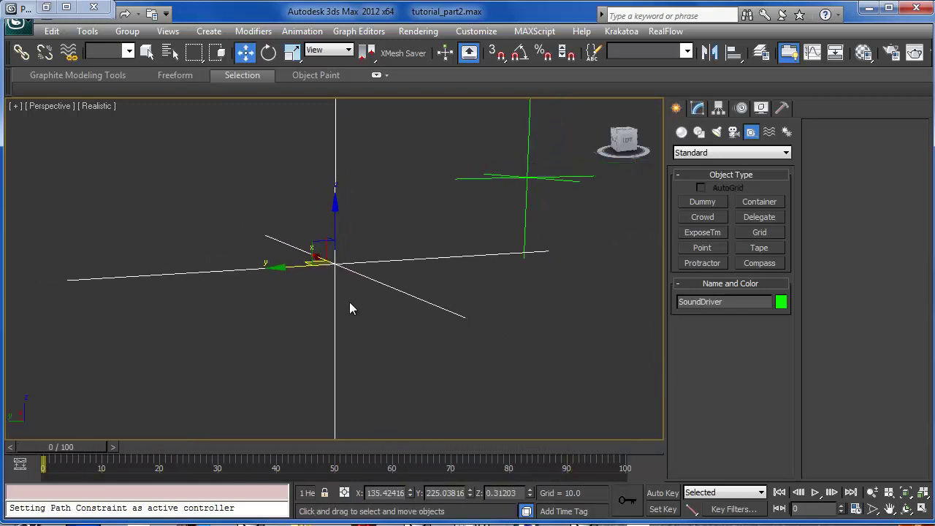
pyautogui.keyDown('alt'); pyautogui.moveTo(350, 301); pyautogui.dragTo(416, 295, button='middle'); pyautogui.keyUp('alt')
pyautogui.moveTo(354, 318); pyautogui.dragTo(325, 379, button='middle')
pyautogui.scroll(-5, 325, 386)
pyautogui.keyDown('alt'); pyautogui.moveTo(385, 255); pyautogui.dragTo(428, 310, button='middle'); pyautogui.keyUp('alt')
pyautogui.moveTo(428, 310); pyautogui.dragTo(405, 356, button='middle')
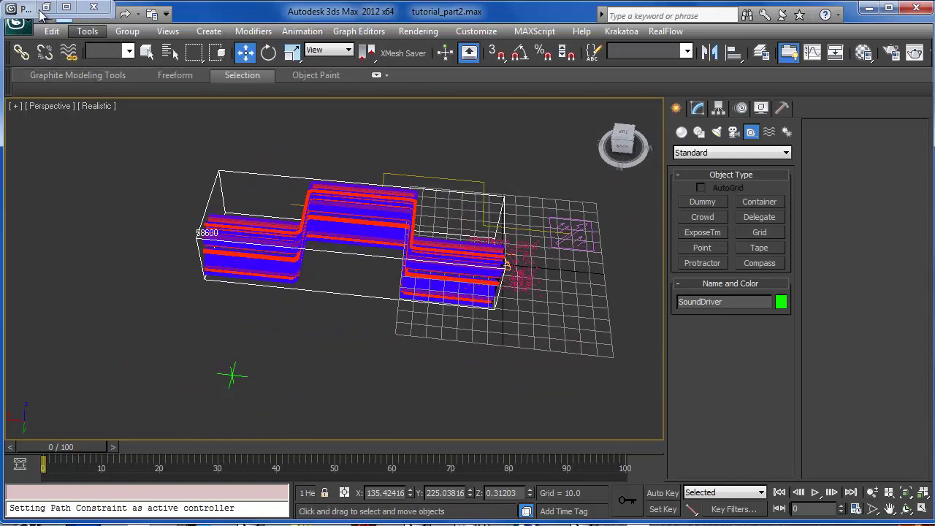
pyautogui.moveTo(37, 9); pyautogui.dragTo(38, 88)
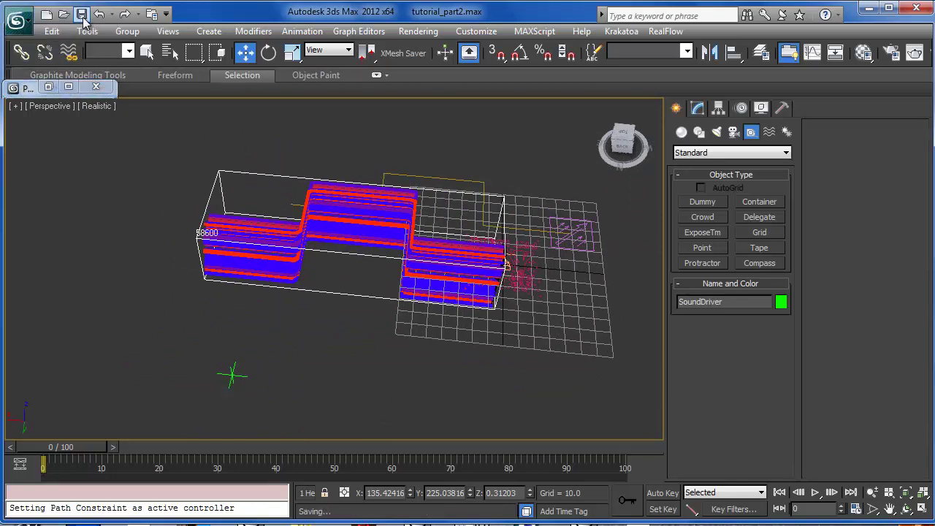
# - Select PRT Loader001 and open its Magma modifier in the Magma editor
pyautogui.moveTo(494, 285); pyautogui.dragTo(479, 310, button='middle')
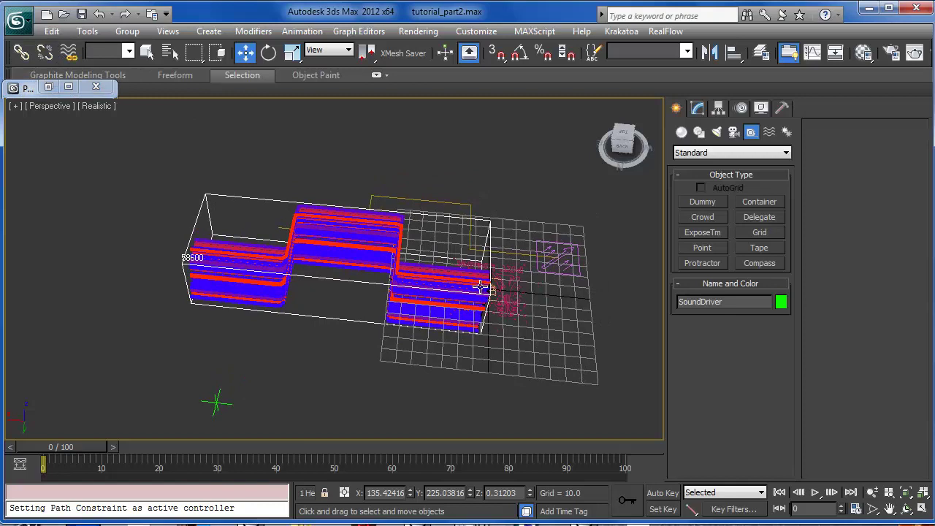
pyautogui.click(418, 298)
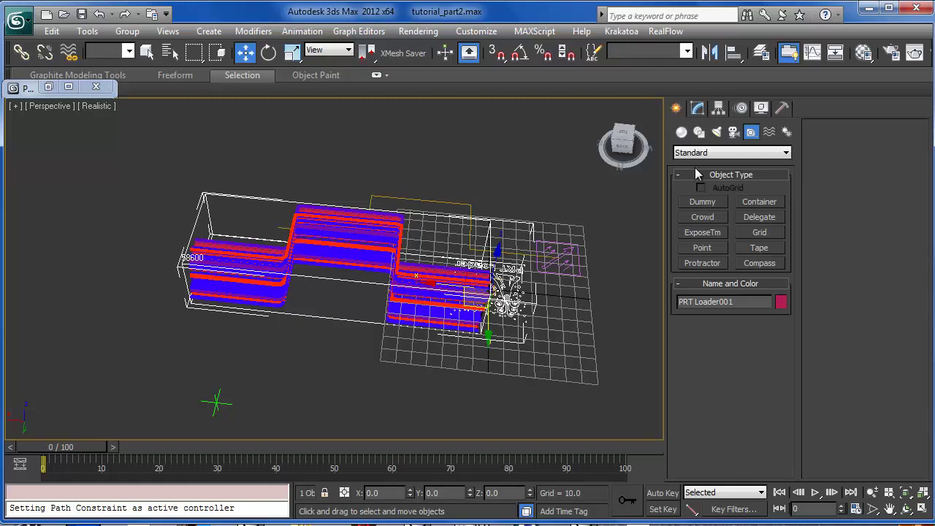
pyautogui.click(698, 108)
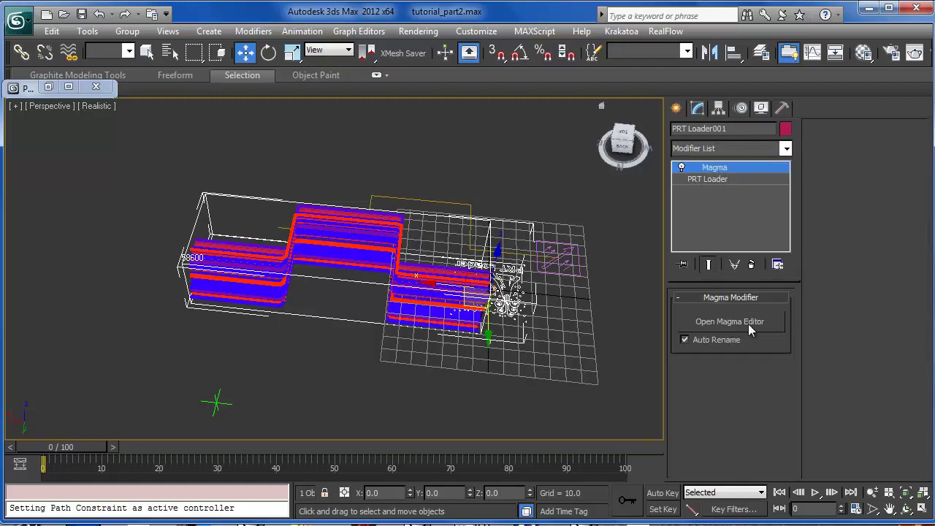
pyautogui.click(731, 322)
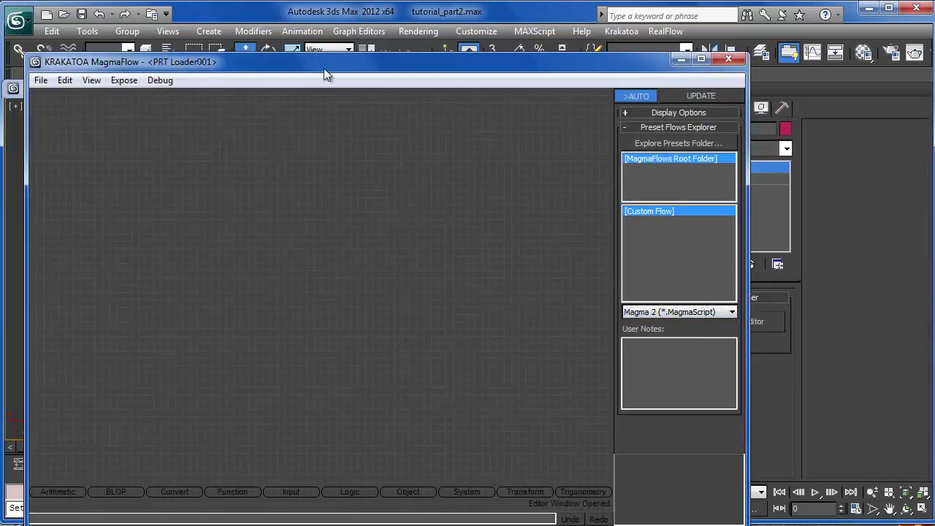
pyautogui.moveTo(238, 64); pyautogui.dragTo(258, 17)
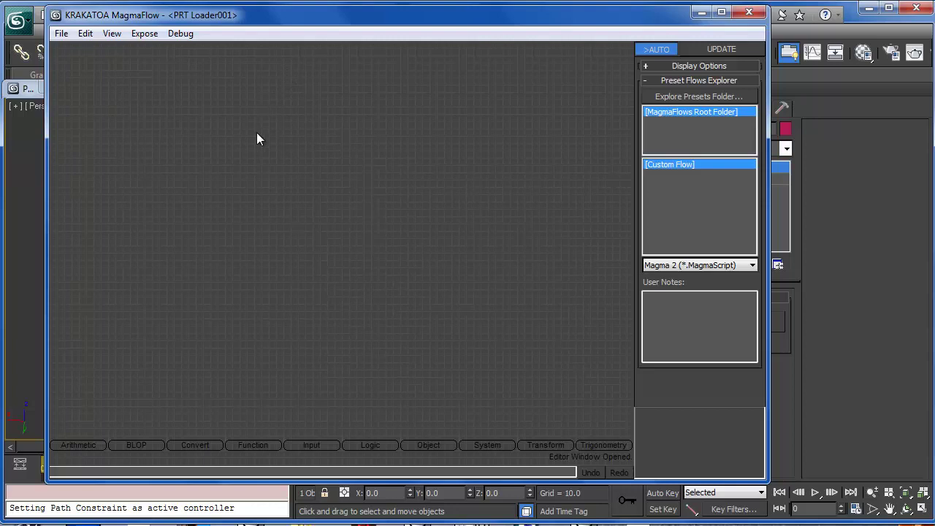
# - Add an InputChannel node to the empty Magma flow and set its channel to Age
pyautogui.click(219, 207)
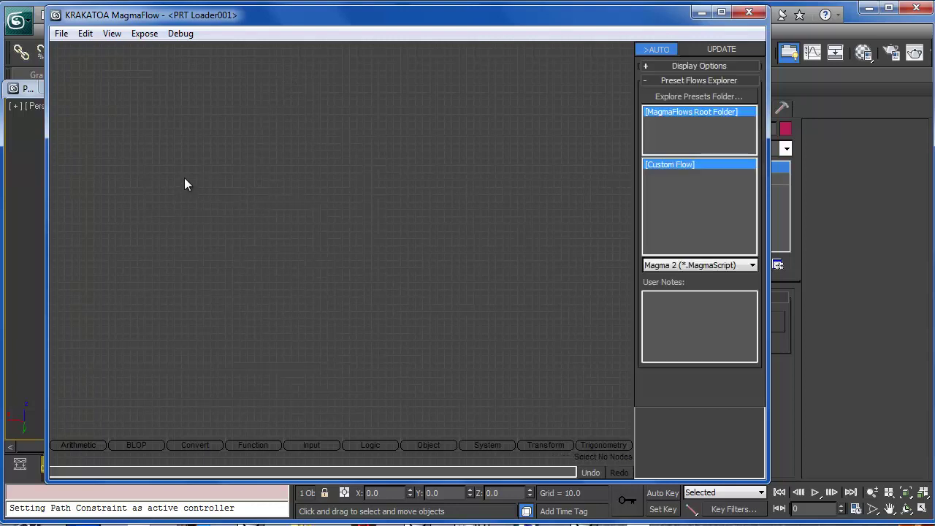
pyautogui.rightClick(154, 129)
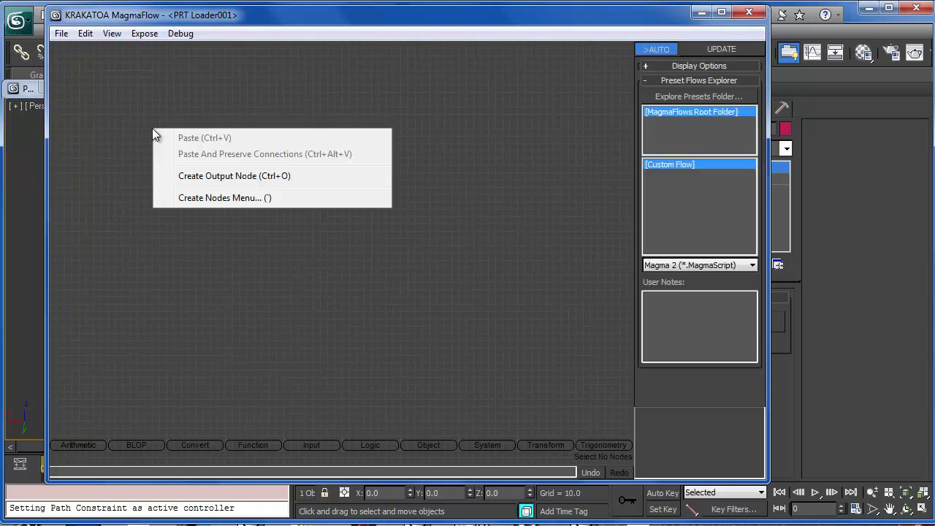
pyautogui.click(117, 190)
pyautogui.moveTo(308, 450)
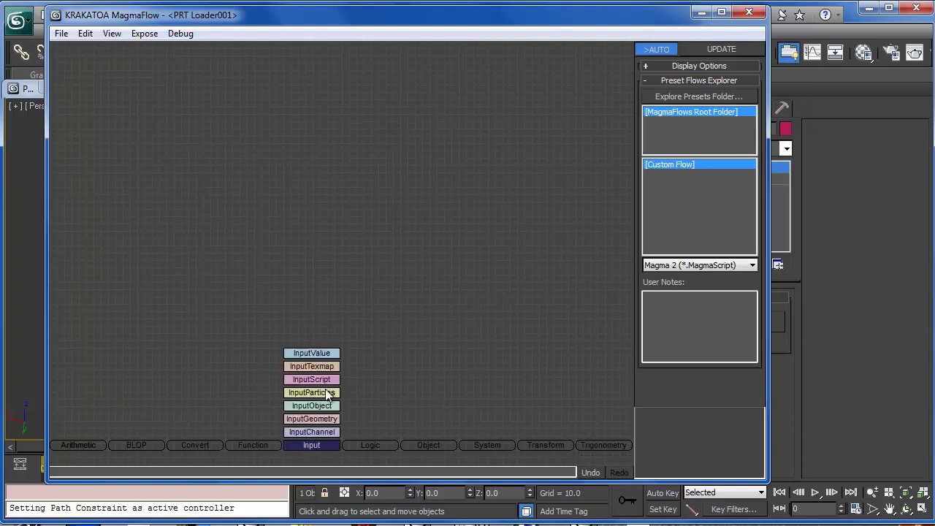
pyautogui.moveTo(312, 432); pyautogui.dragTo(212, 211)
pyautogui.click(684, 150)
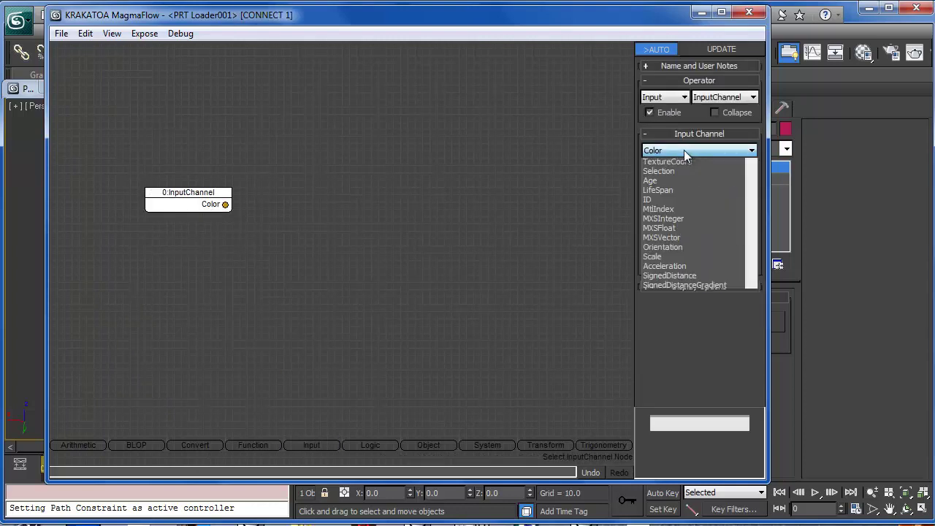
pyautogui.click(676, 259)
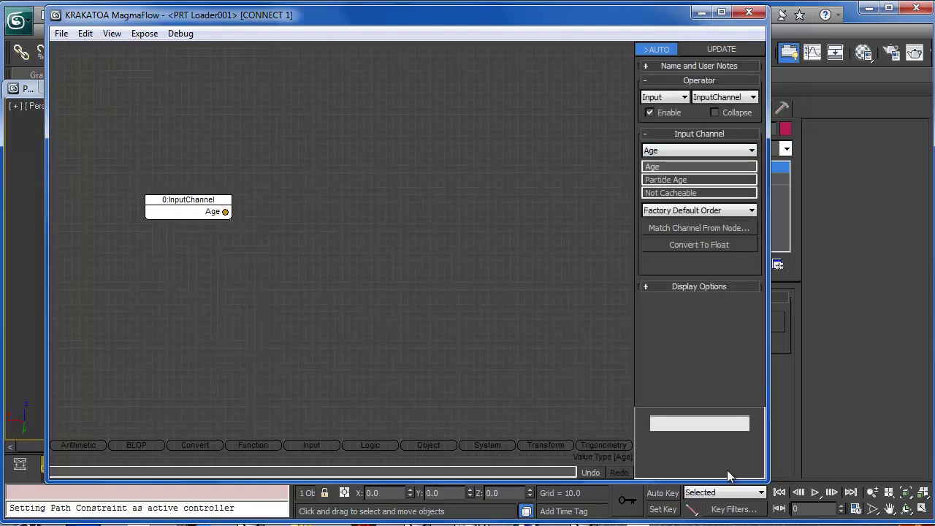
# - Add an InputObject node below the Age channel node and pick the SoundDriver helper as its scene object
pyautogui.moveTo(363, 384); pyautogui.dragTo(404, 369, button='middle')
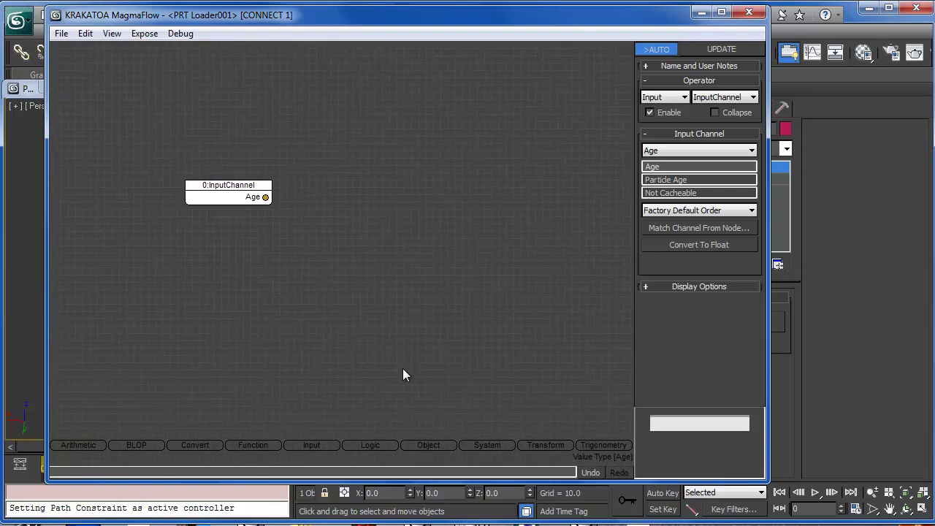
pyautogui.click(317, 387)
pyautogui.moveTo(315, 444)
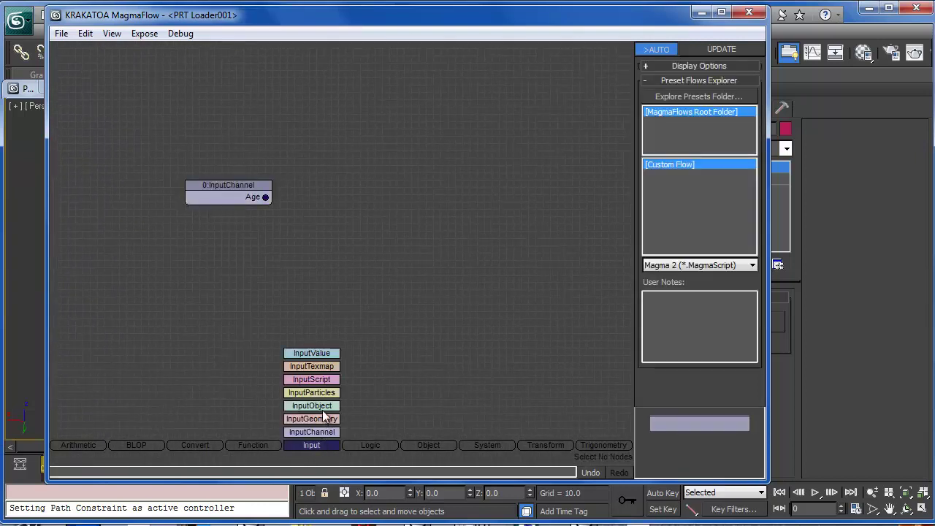
pyautogui.moveTo(333, 415); pyautogui.dragTo(224, 300)
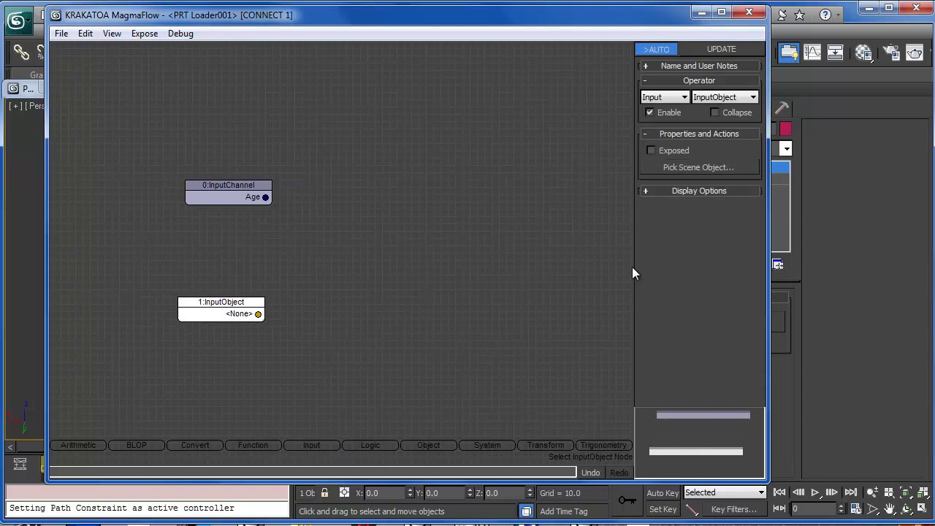
pyautogui.click(677, 168)
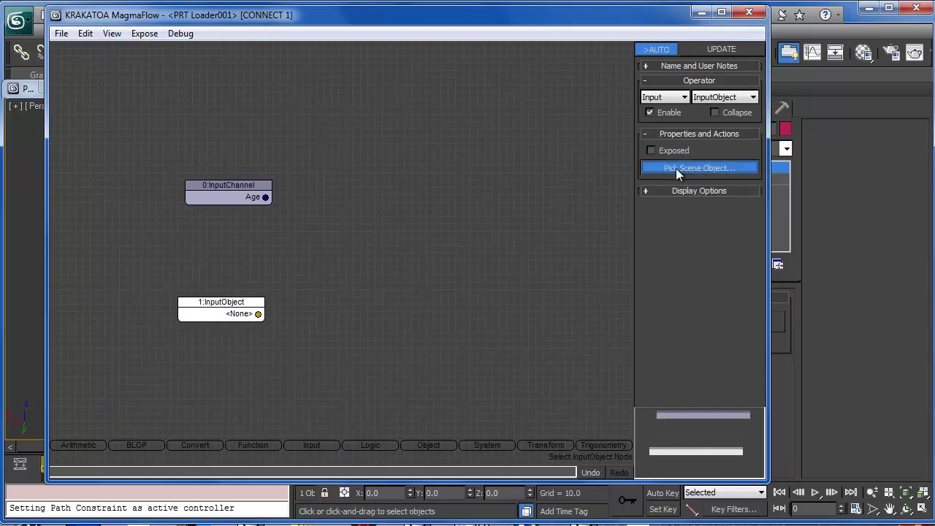
pyautogui.click(700, 14)
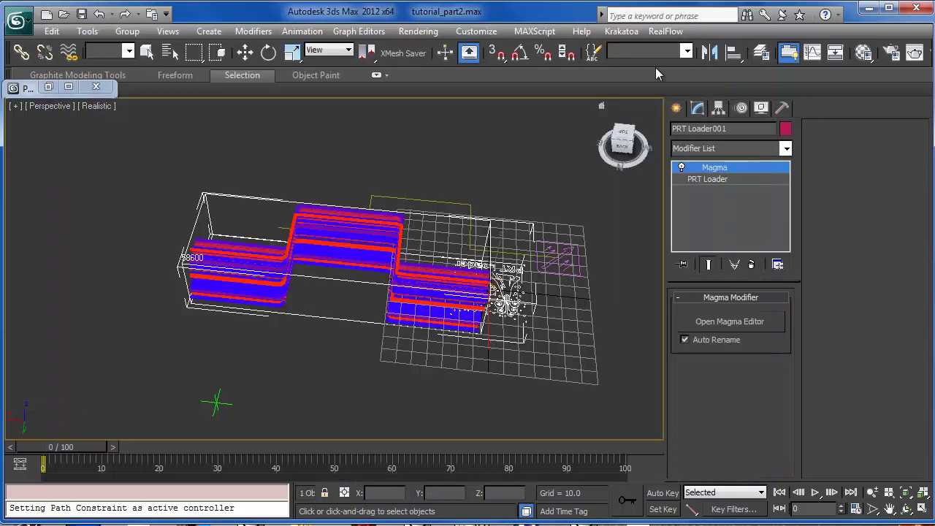
pyautogui.moveTo(343, 405); pyautogui.dragTo(278, 200, button='middle')
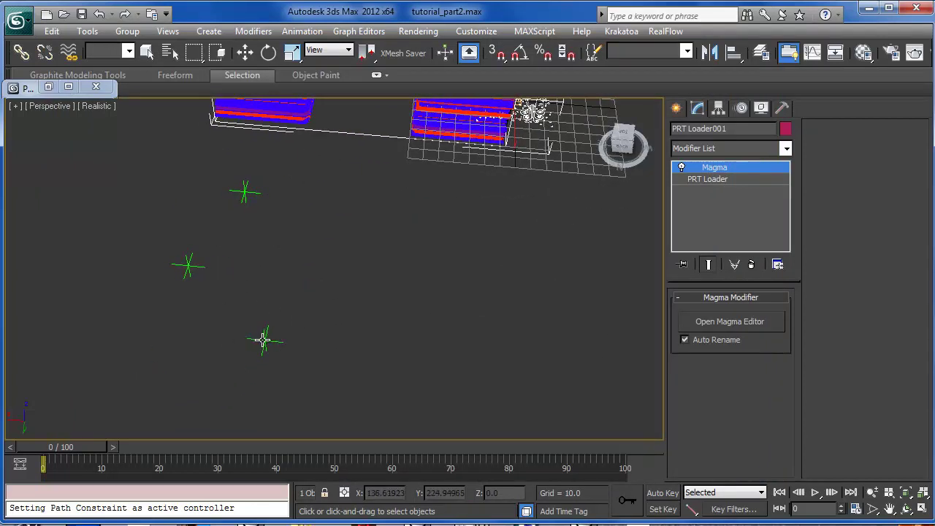
pyautogui.press('w')
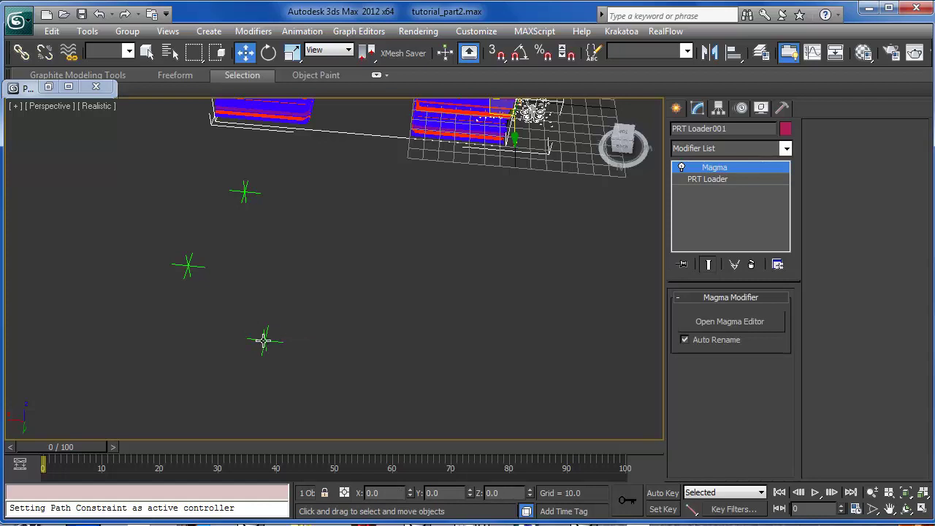
pyautogui.click(716, 322)
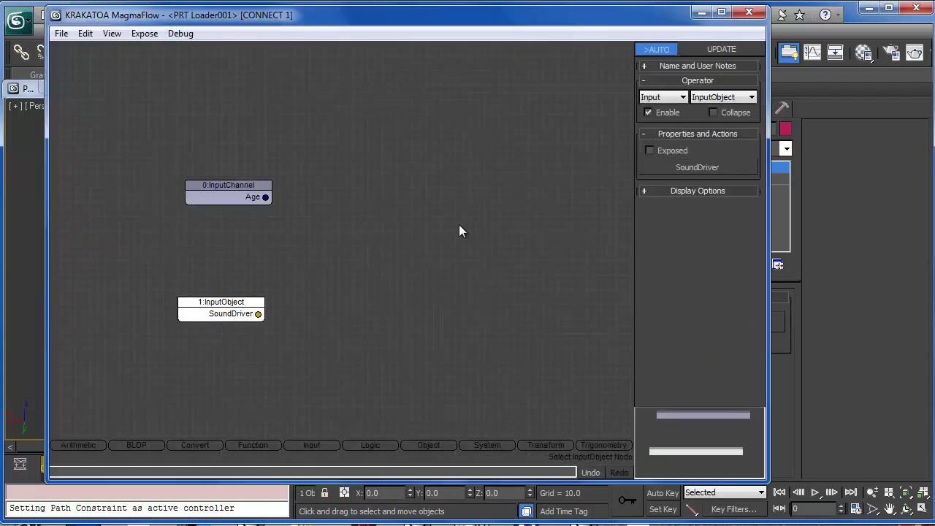
pyautogui.moveTo(312, 343); pyautogui.dragTo(284, 348, button='middle')
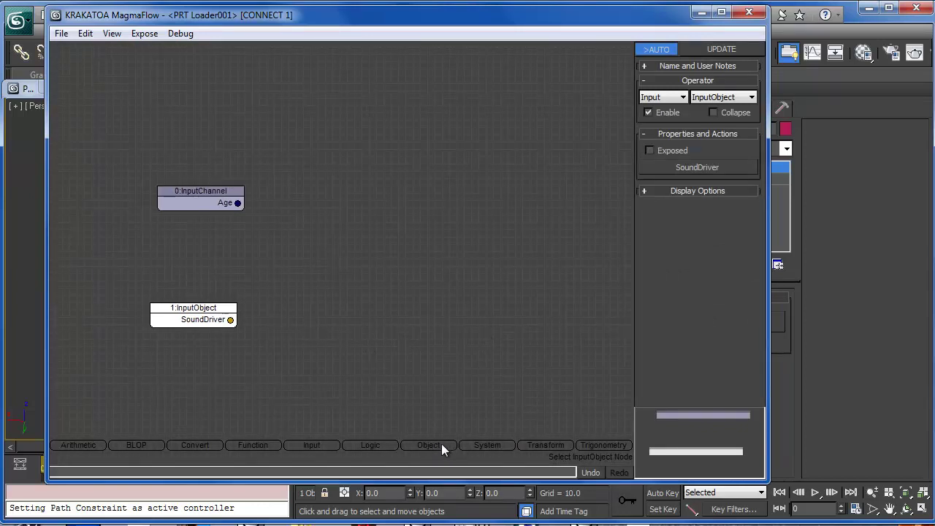
# - Add a PropertyQuery node that reads the Pos property of the SoundDriver InputObject
pyautogui.moveTo(436, 445)
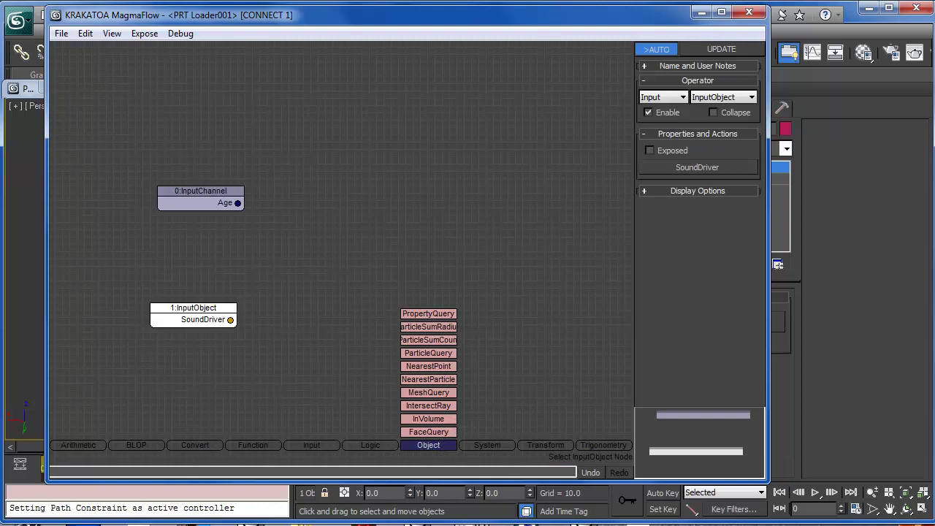
pyautogui.moveTo(428, 313)
pyautogui.mouseDown()
pyautogui.moveTo(298, 311)
pyautogui.moveTo(432, 314)
pyautogui.mouseUp()
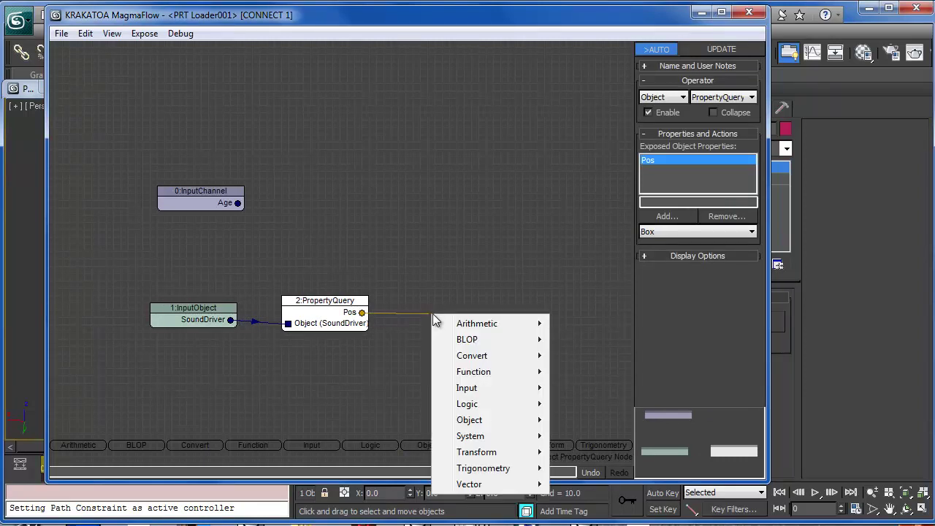
pyautogui.moveTo(476, 358)
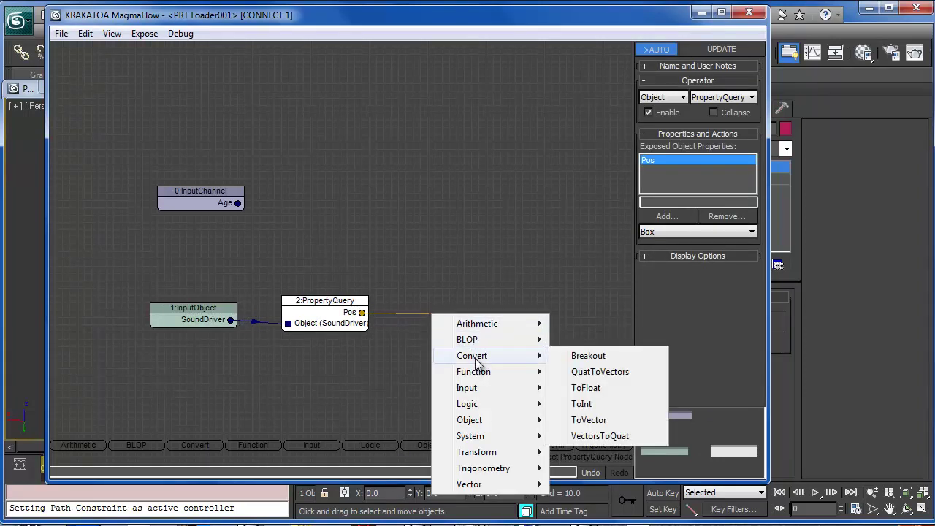
pyautogui.click(599, 388)
pyautogui.moveTo(429, 317); pyautogui.dragTo(447, 315)
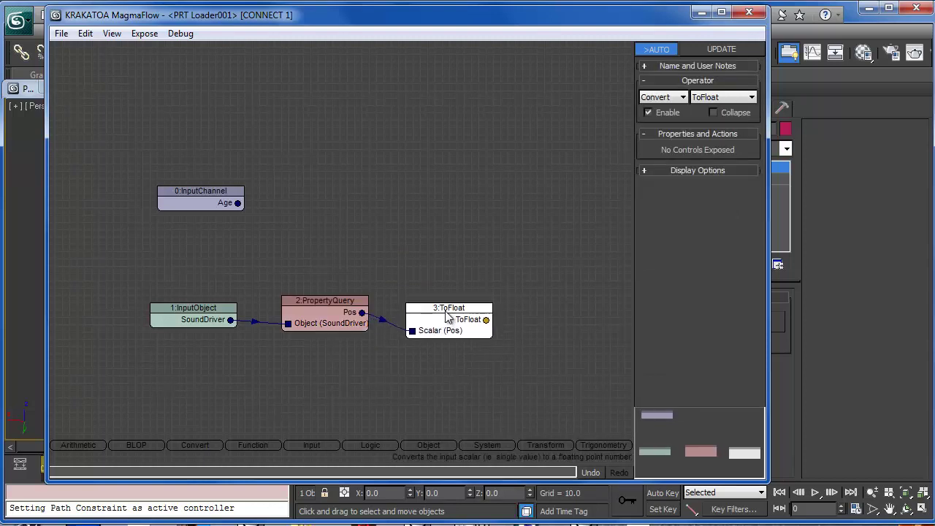
pyautogui.click(384, 319)
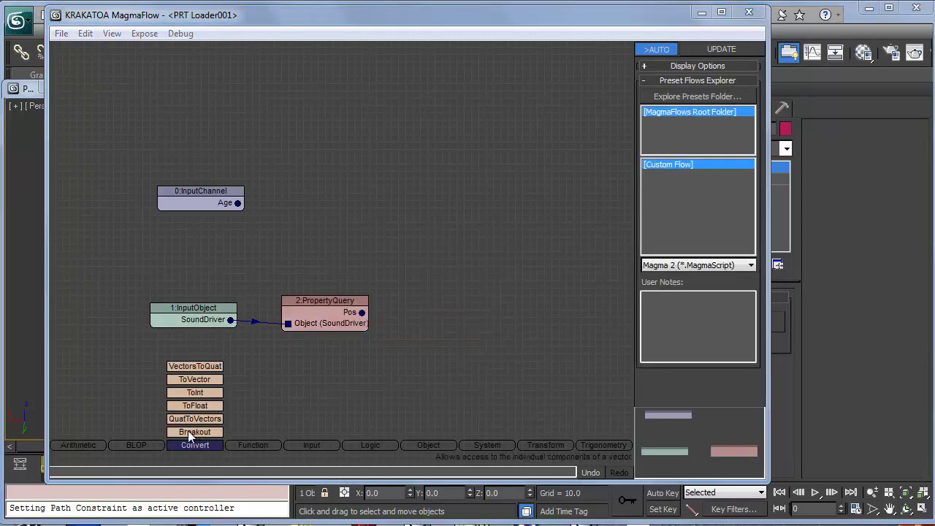
# - Add a Breakout node after the PropertyQuery node and feed the Pos output into its Vector input
pyautogui.moveTo(187, 430); pyautogui.dragTo(438, 270)
pyautogui.moveTo(362, 312); pyautogui.dragTo(404, 317)
pyautogui.moveTo(543, 322); pyautogui.dragTo(485, 351, button='middle')
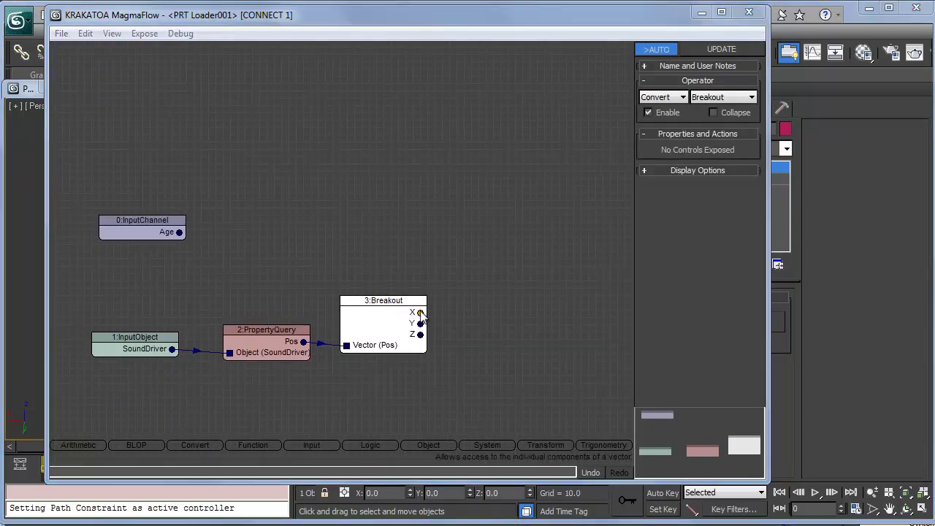
pyautogui.click(509, 311)
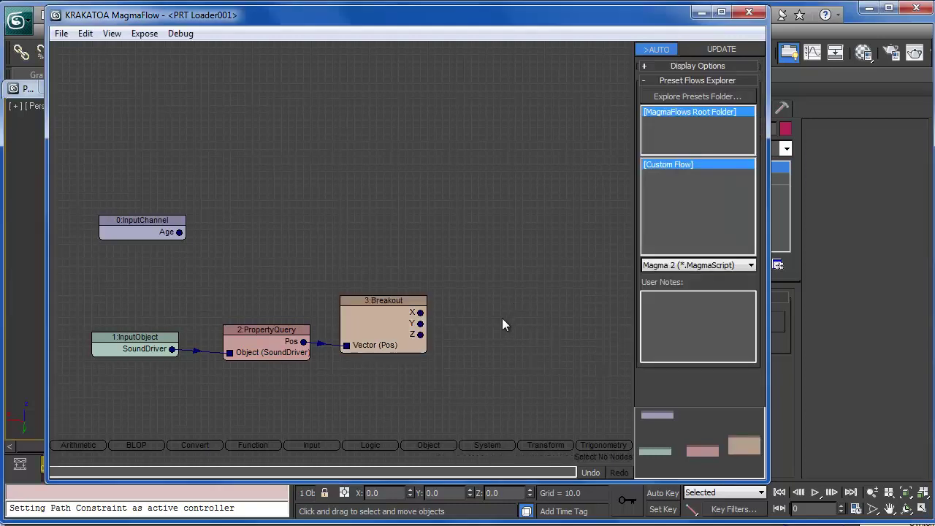
# - Add a Multiply node, connect the Breakout's Z output to its Left Value and set its Right Value to 100
pyautogui.click(78, 445)
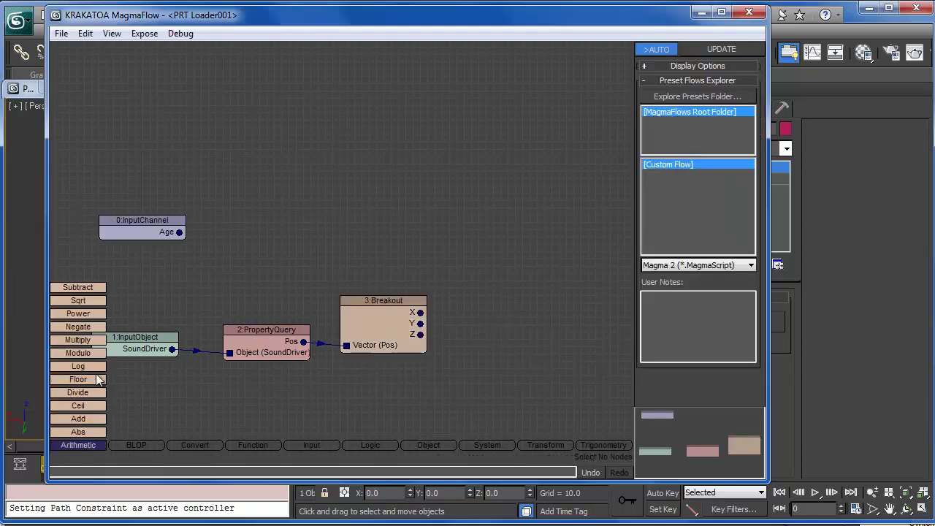
pyautogui.click(75, 344)
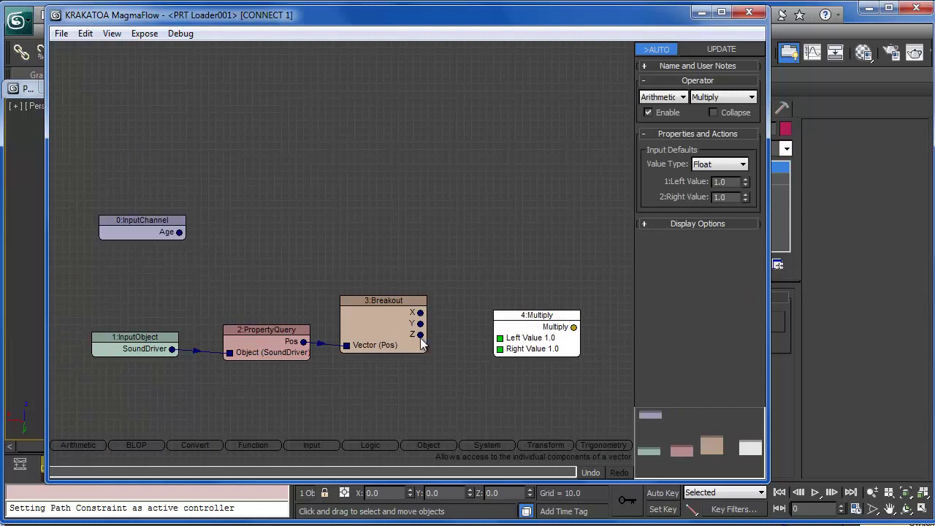
pyautogui.moveTo(421, 336); pyautogui.dragTo(510, 311)
pyautogui.doubleClick(722, 181)
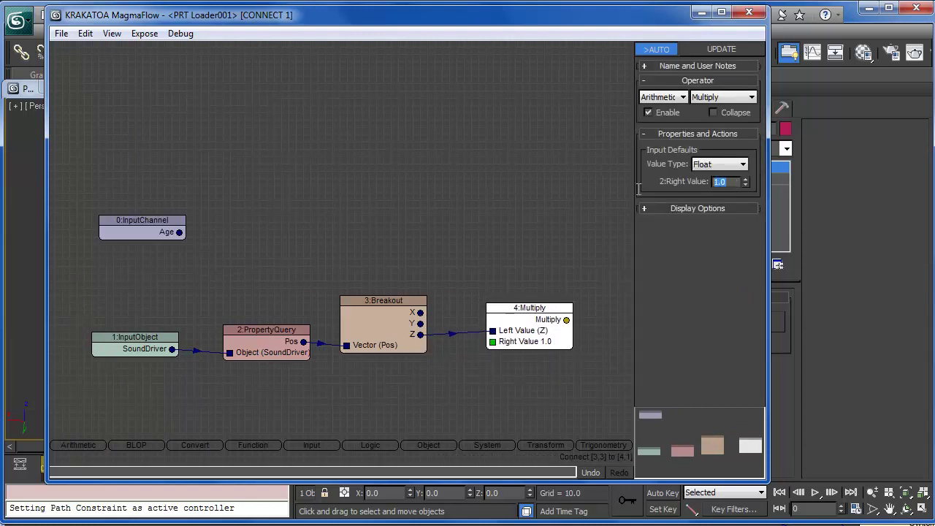
pyautogui.write('100')
pyautogui.press('Return')
pyautogui.moveTo(578, 311); pyautogui.dragTo(459, 311, button='middle')
pyautogui.click(502, 312)
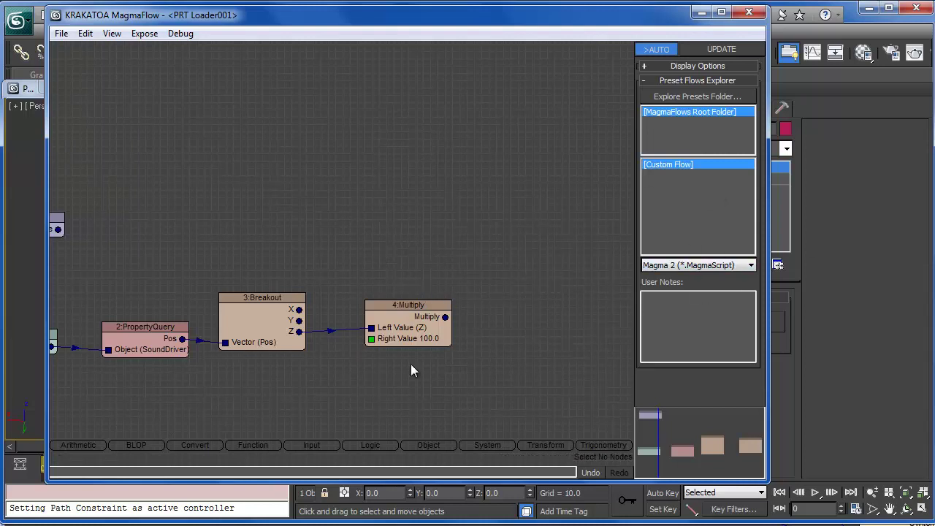
# - Add a Subtract node with the Multiply output as its Right Value and set its Left Value to 50
pyautogui.moveTo(538, 355); pyautogui.dragTo(514, 351, button='middle')
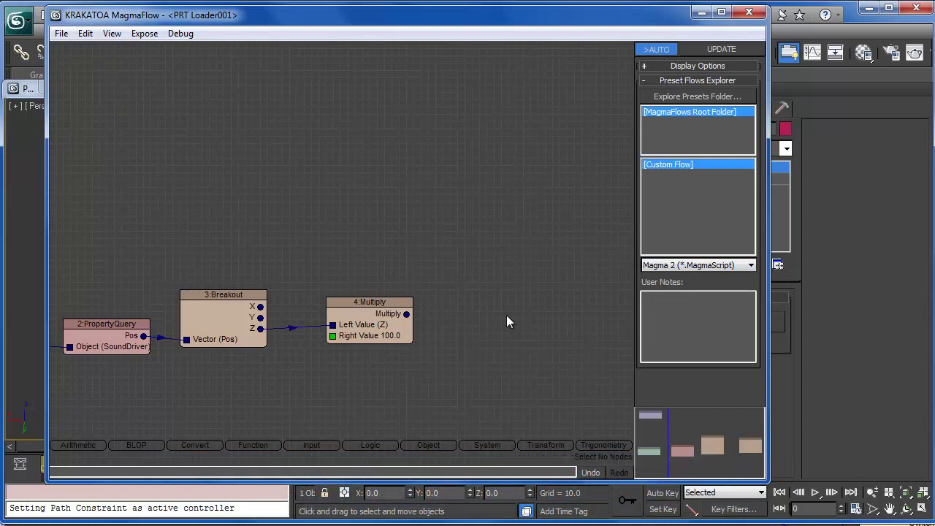
pyautogui.click(81, 446)
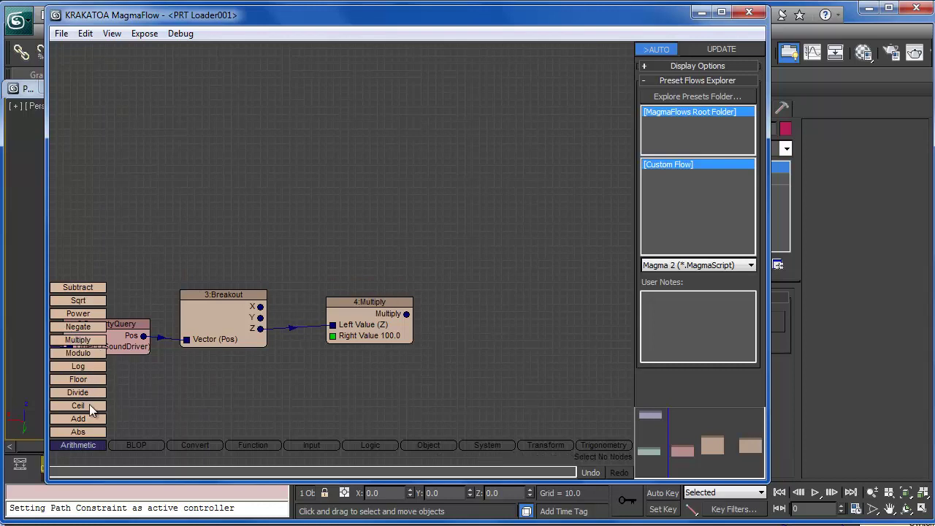
pyautogui.moveTo(78, 287); pyautogui.dragTo(546, 269)
pyautogui.moveTo(406, 313); pyautogui.dragTo(488, 286)
pyautogui.doubleClick(727, 181)
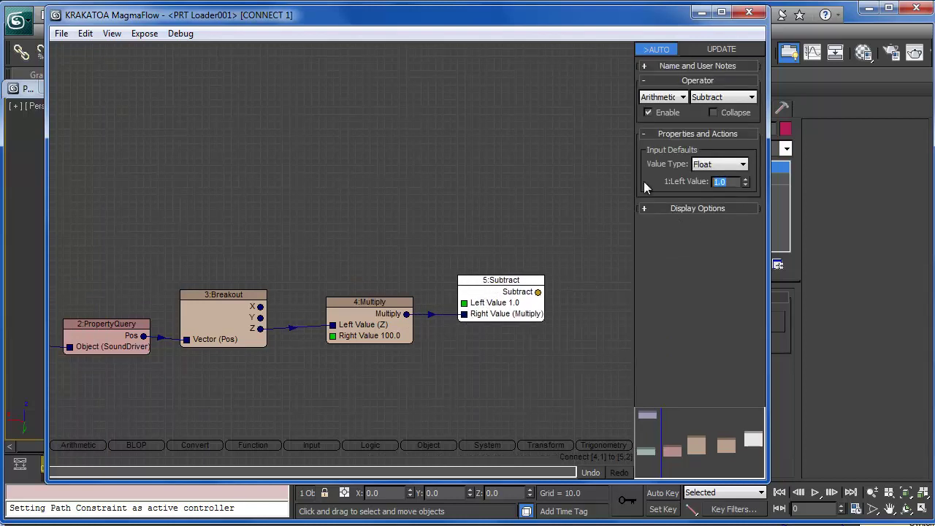
pyautogui.write('50')
pyautogui.press('Return')
pyautogui.moveTo(523, 344); pyautogui.dragTo(364, 348, button='middle')
pyautogui.click(489, 311)
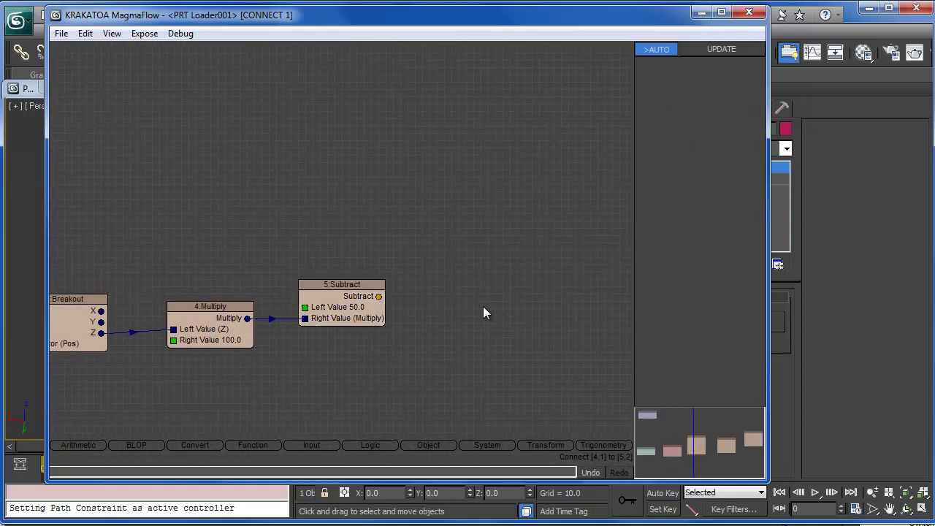
# - Add a second Multiply node fed by the Subtract output in its Left Value and set its Right Value to 160
pyautogui.click(89, 448)
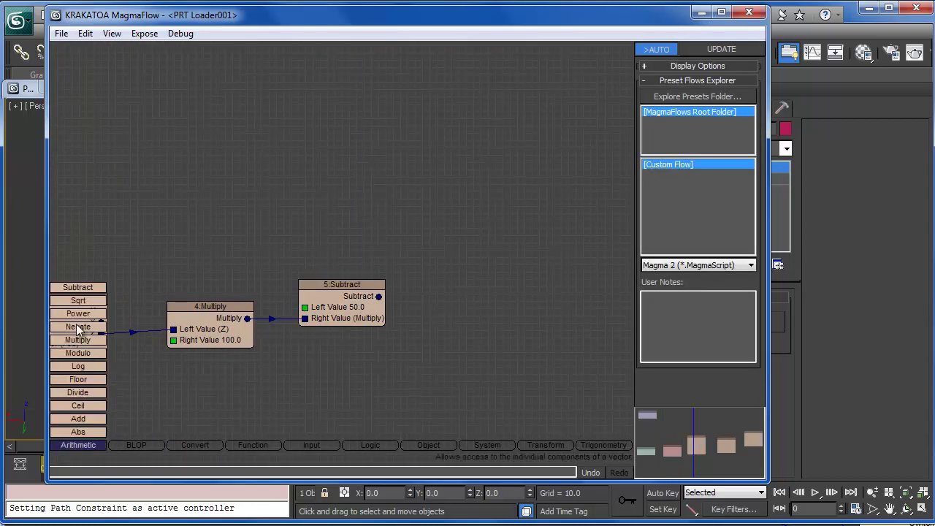
pyautogui.moveTo(79, 340); pyautogui.dragTo(499, 285)
pyautogui.moveTo(379, 297); pyautogui.dragTo(474, 292)
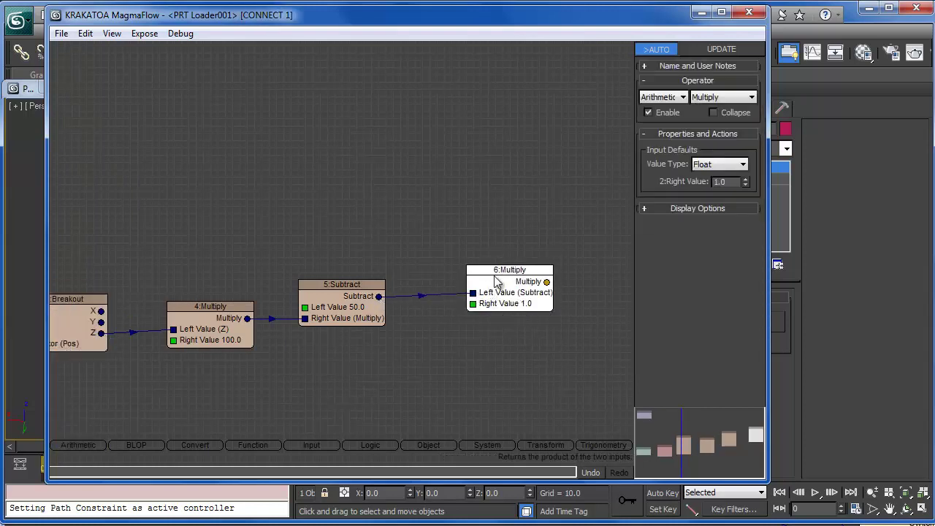
pyautogui.moveTo(735, 184); pyautogui.dragTo(634, 182)
pyautogui.write('160')
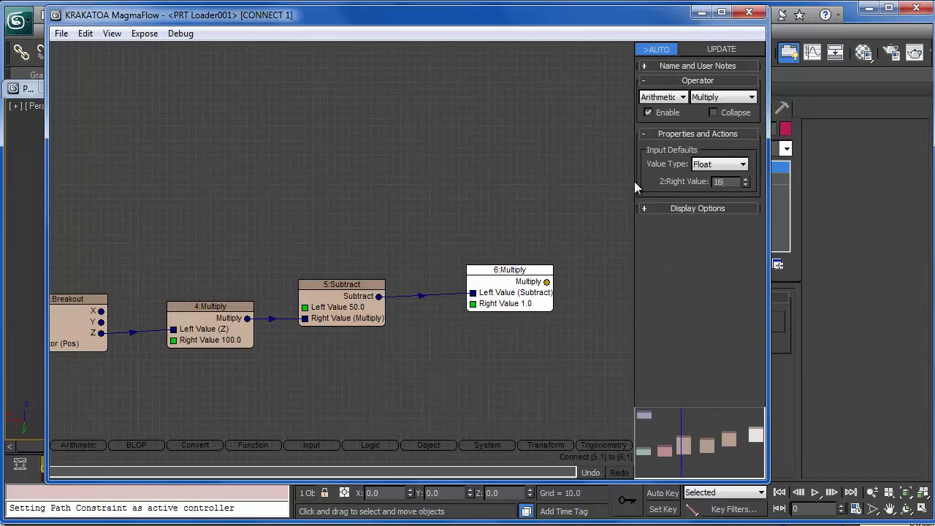
pyautogui.press('Return')
# - Switch to Calculator and enter 4800 divided by 30 beside the Magma node chain
pyautogui.press('super')
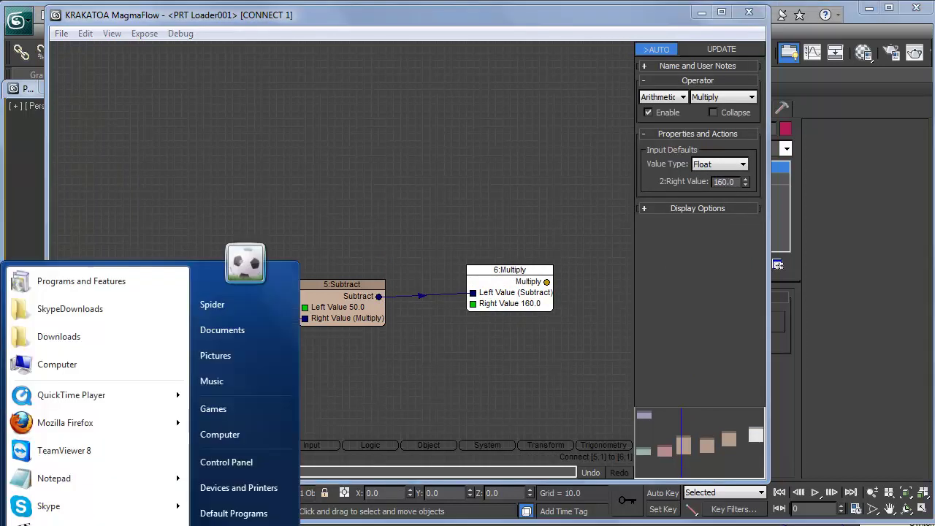
pyautogui.write('calc')
pyautogui.press('Return')
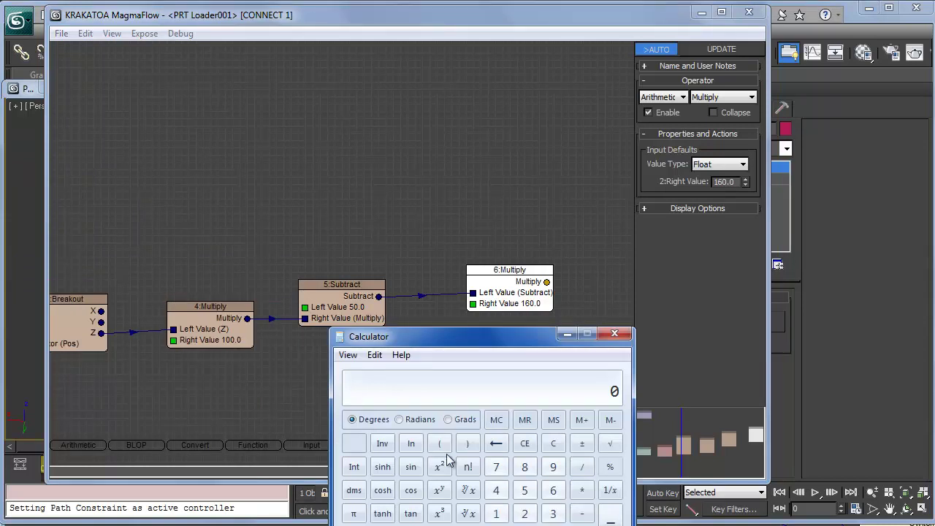
pyautogui.moveTo(485, 341); pyautogui.dragTo(392, 215)
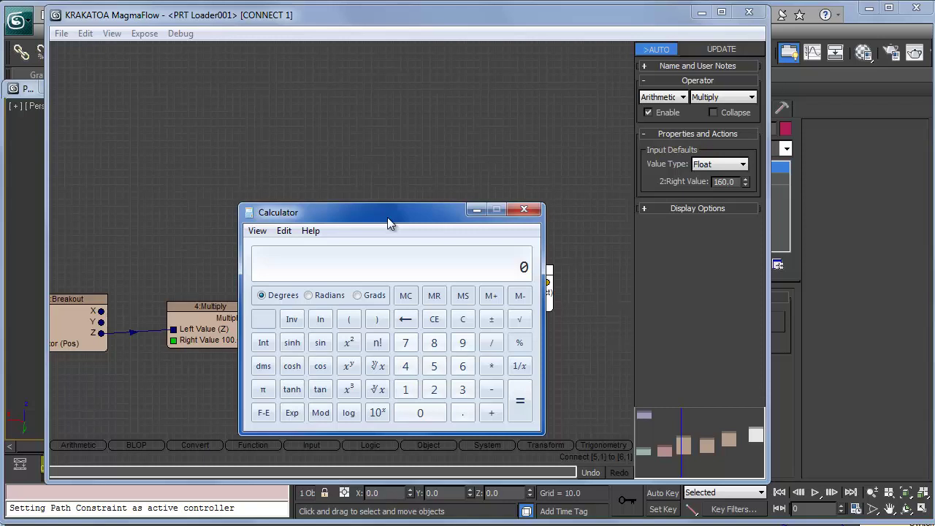
pyautogui.moveTo(387, 221); pyautogui.dragTo(265, 35)
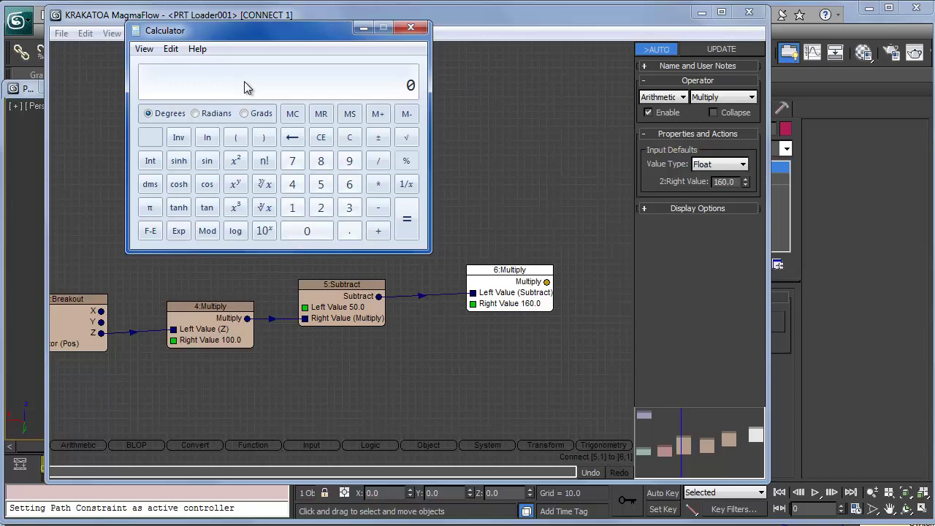
pyautogui.write('4800')
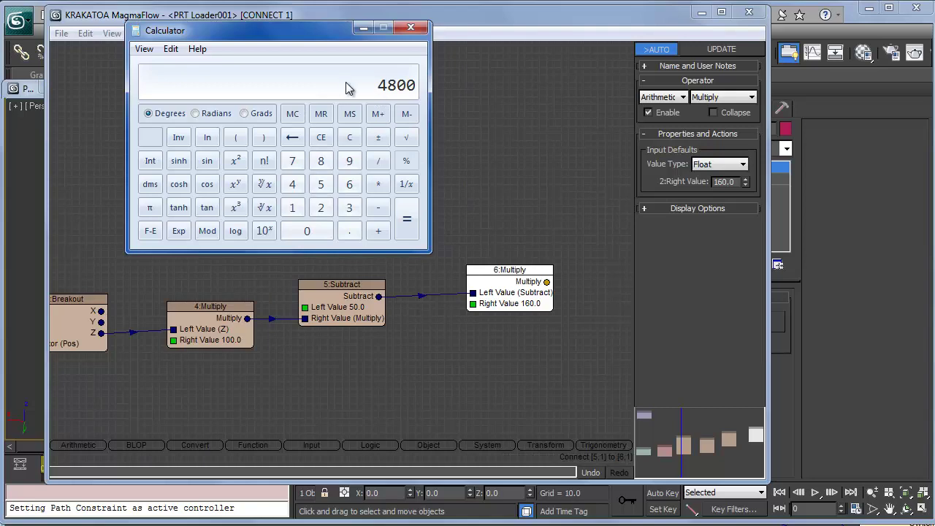
pyautogui.press('/')
pyautogui.write('30')
# - Inspect the particle setup in the 3ds Max perspective viewport and evaluate the entered division in Calculator
pyautogui.click(701, 13)
pyautogui.moveTo(530, 191); pyautogui.dragTo(482, 366, button='middle')
pyautogui.click(557, 218)
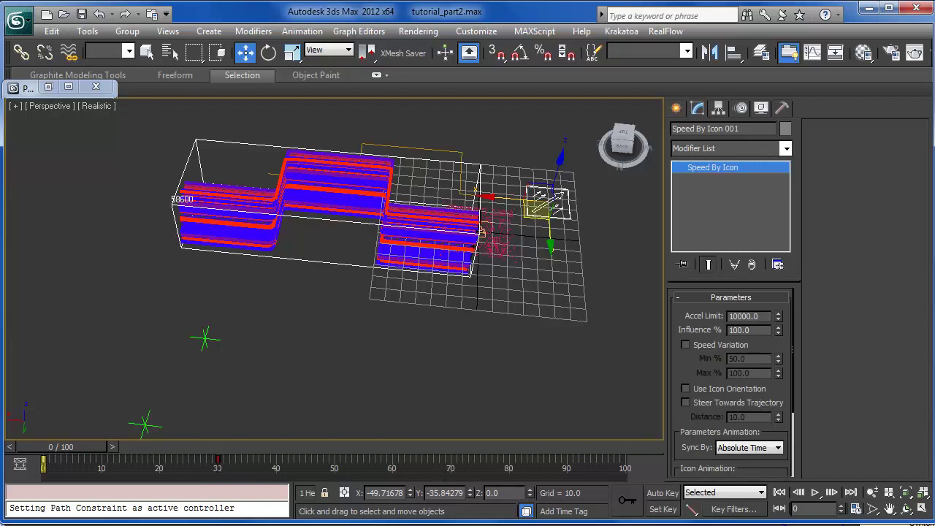
pyautogui.hotkey('alt', 'Tab')
pyautogui.click(407, 231)
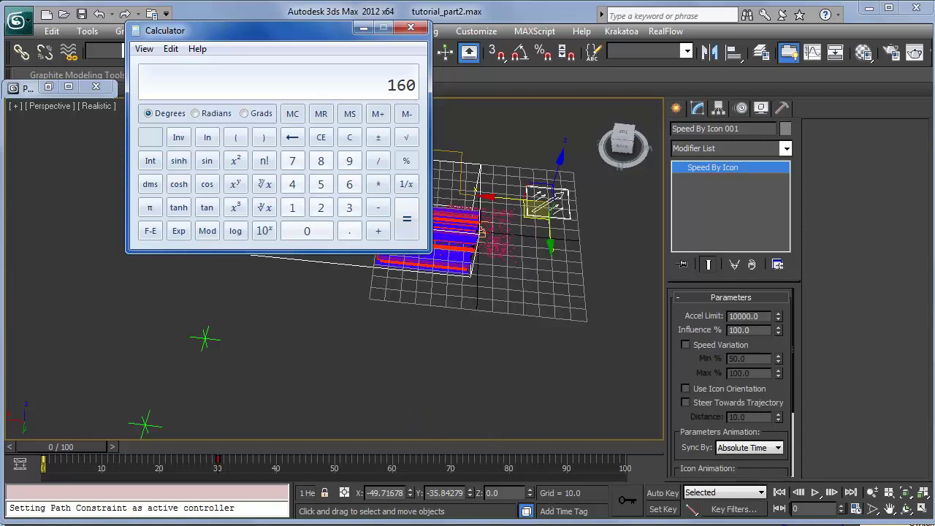
pyautogui.hotkey('alt', 'Tab')
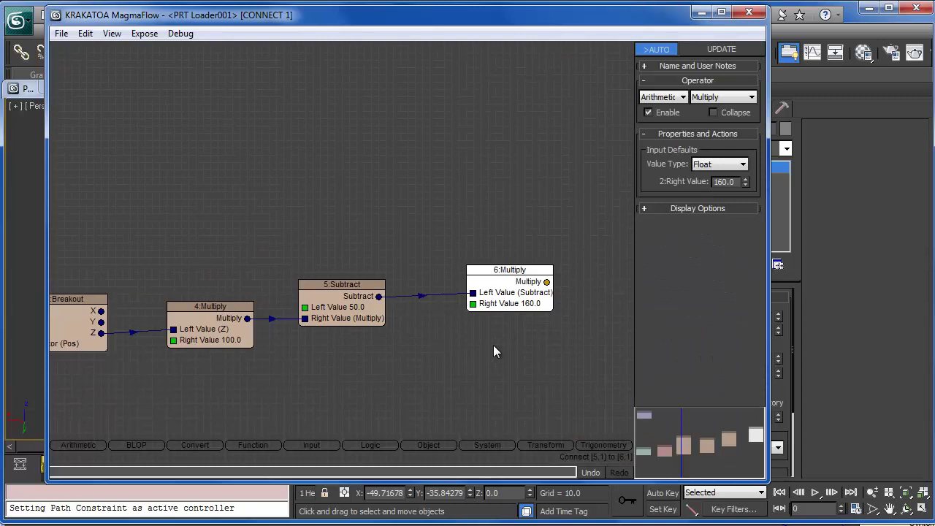
# - Move the Age InputChannel node above the Subtract and Multiply chain and convert its output to float
pyautogui.moveTo(332, 194); pyautogui.dragTo(579, 249, button='middle')
pyautogui.moveTo(102, 277); pyautogui.dragTo(504, 212)
pyautogui.moveTo(550, 267); pyautogui.dragTo(357, 314, button='middle')
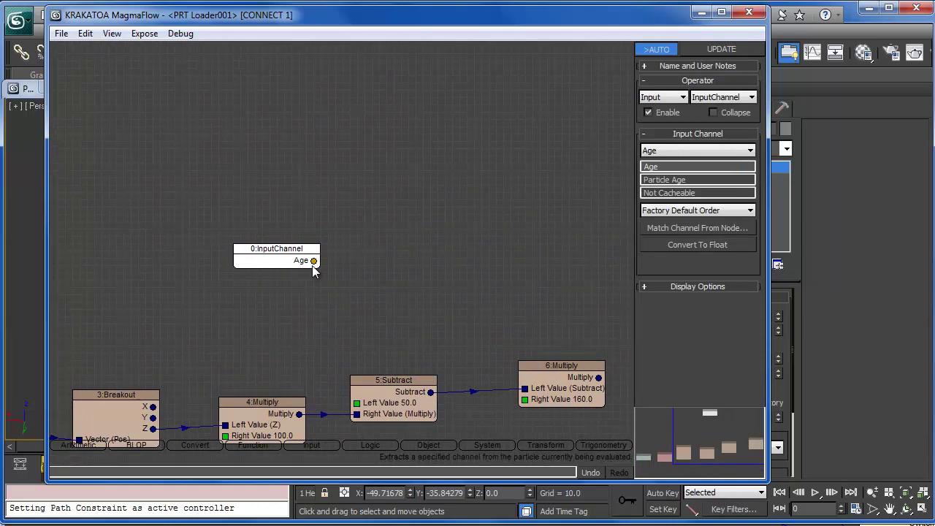
pyautogui.click(682, 244)
pyautogui.moveTo(530, 305); pyautogui.dragTo(395, 283, button='middle')
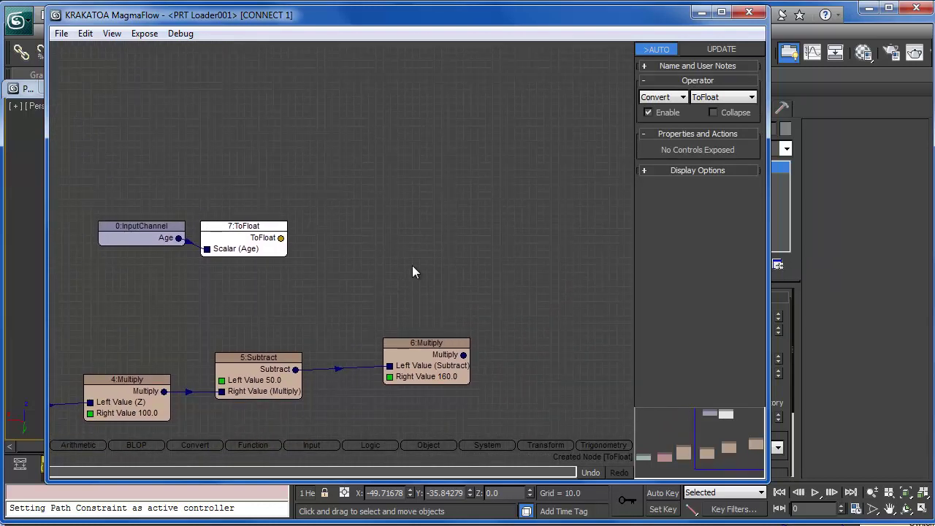
pyautogui.click(418, 270)
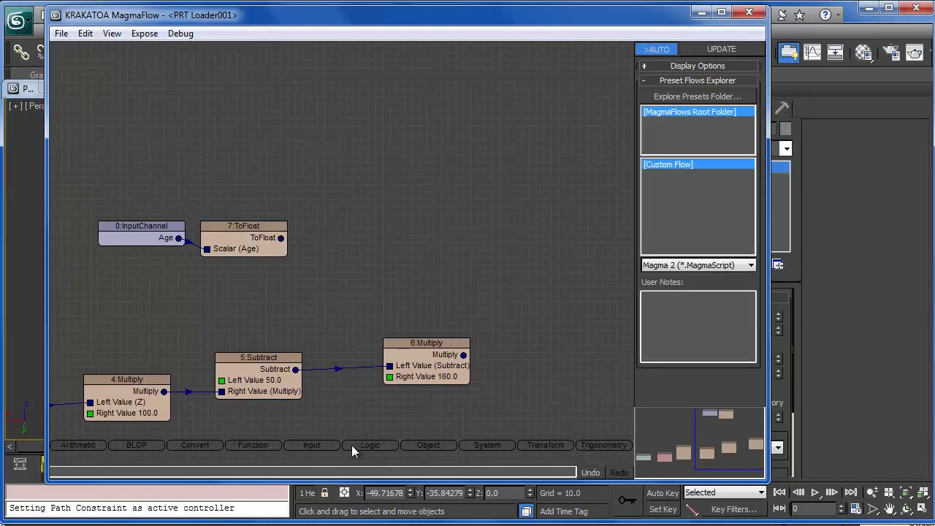
# - Add a GreaterOrEqual node comparing the Age ToFloat output as Left Scalar with the last Multiply output as Right Scalar
pyautogui.moveTo(370, 445)
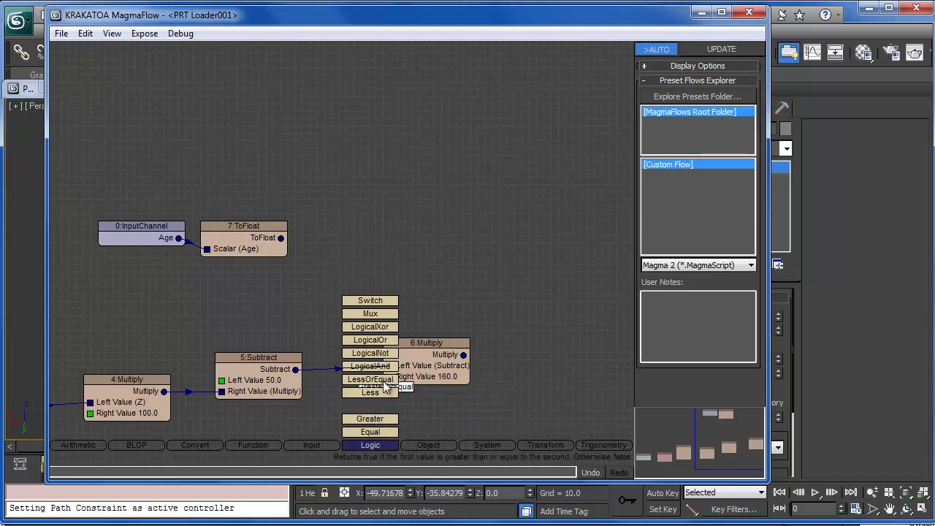
pyautogui.moveTo(370, 406); pyautogui.dragTo(429, 223)
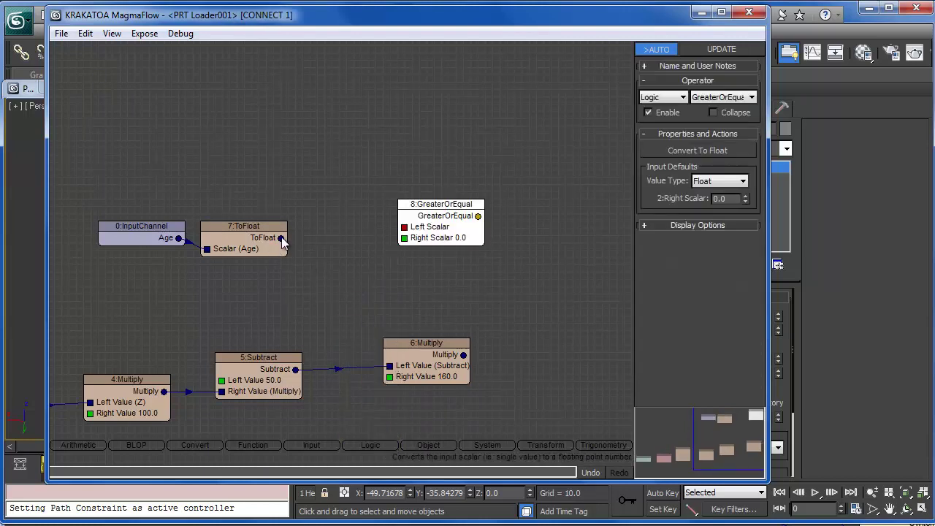
pyautogui.moveTo(282, 237); pyautogui.dragTo(464, 355)
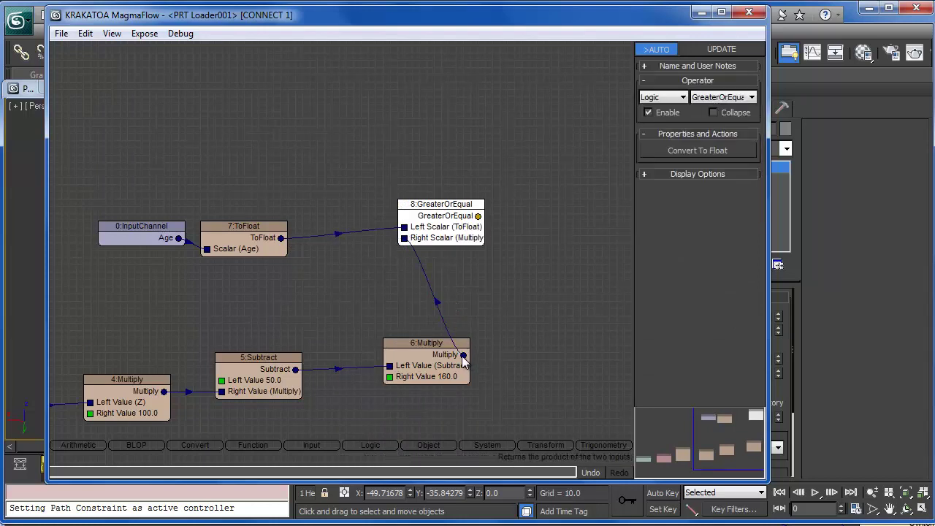
pyautogui.moveTo(550, 289); pyautogui.dragTo(424, 298, button='middle')
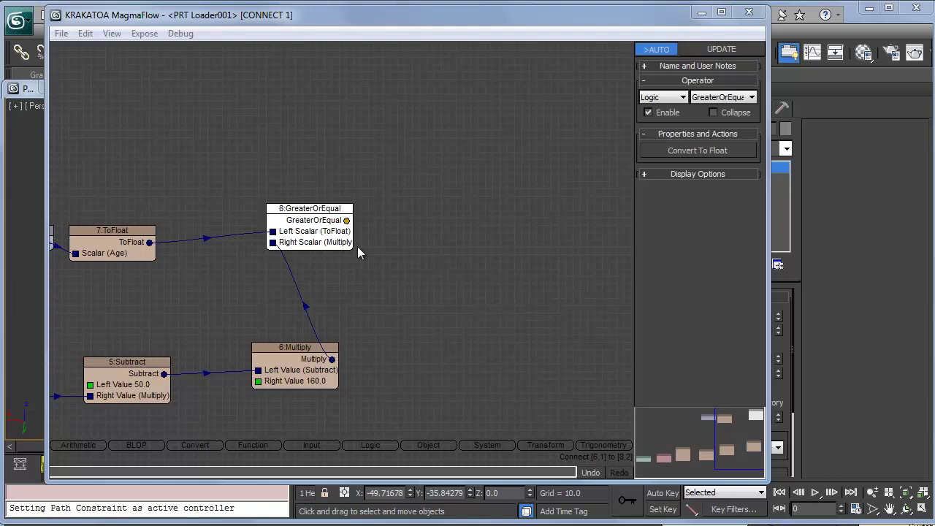
pyautogui.moveTo(303, 217); pyautogui.dragTo(361, 216)
# - Add a Switch logic node after the comparison and connect the GreaterOrEqual output to its Boolean input
pyautogui.click(529, 193)
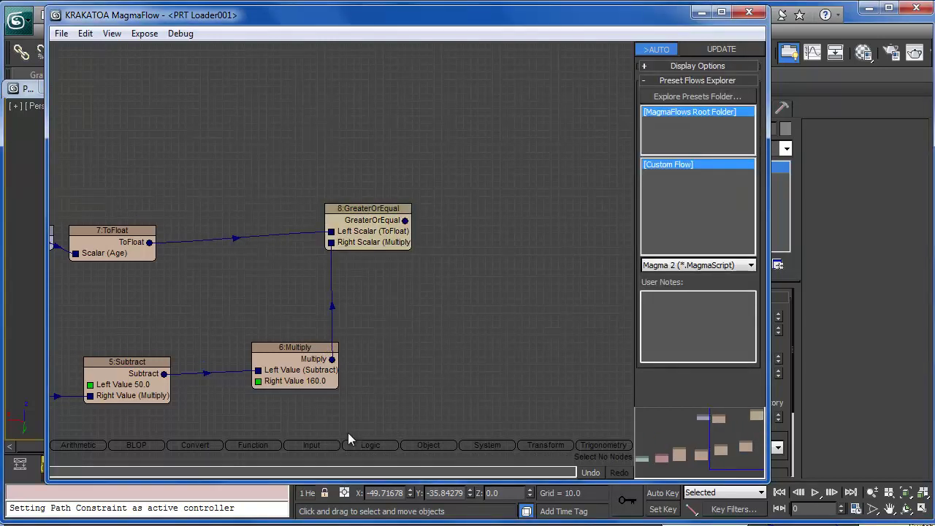
pyautogui.moveTo(363, 447)
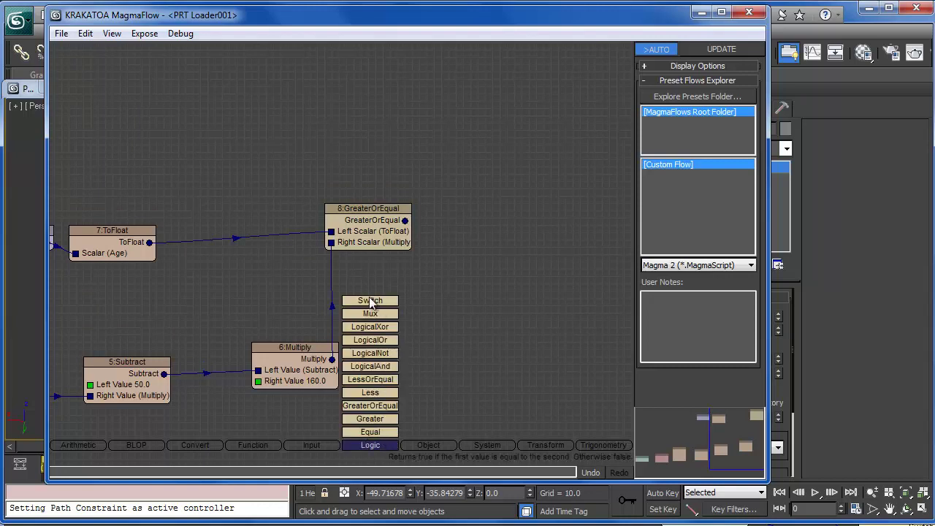
pyautogui.moveTo(371, 303); pyautogui.dragTo(504, 186)
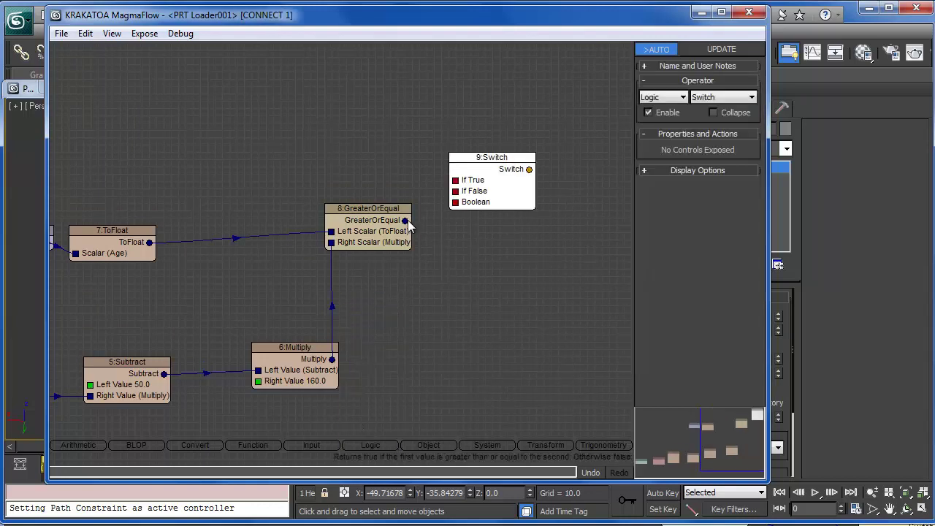
pyautogui.moveTo(405, 220); pyautogui.dragTo(449, 208)
pyautogui.click(300, 127)
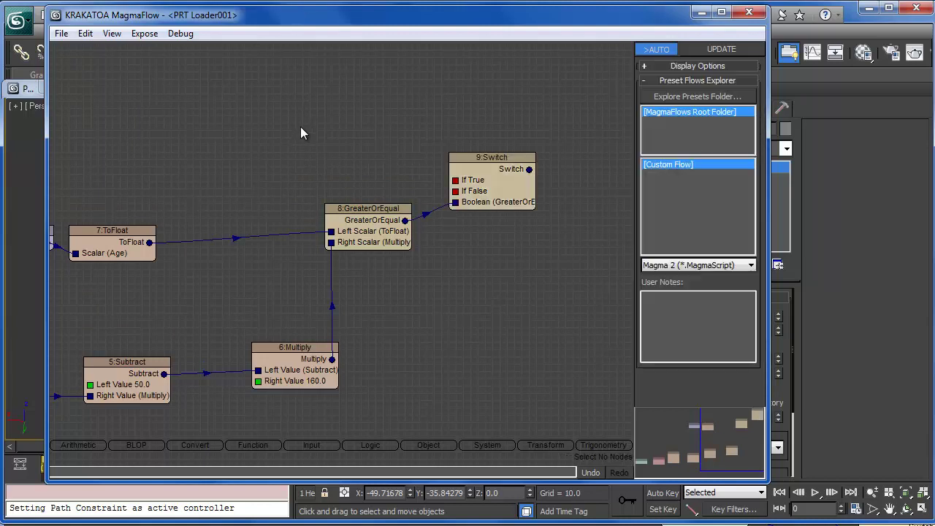
# - Add an InputChannel node set to the Density channel and connect it to the Switch node's If True input
pyautogui.rightClick(301, 124)
pyautogui.press('Escape')
pyautogui.click(292, 445)
pyautogui.moveTo(311, 432); pyautogui.dragTo(318, 80)
pyautogui.click(696, 151)
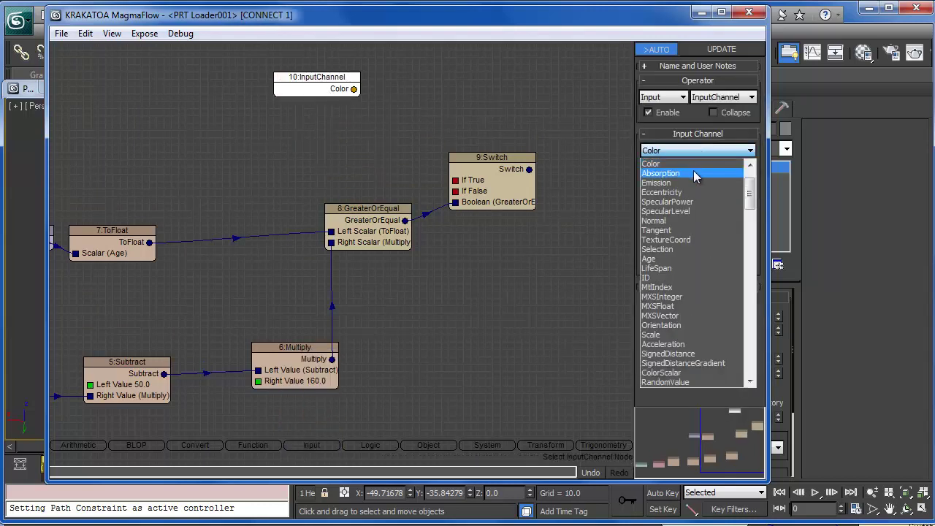
pyautogui.scroll(2, 661, 230)
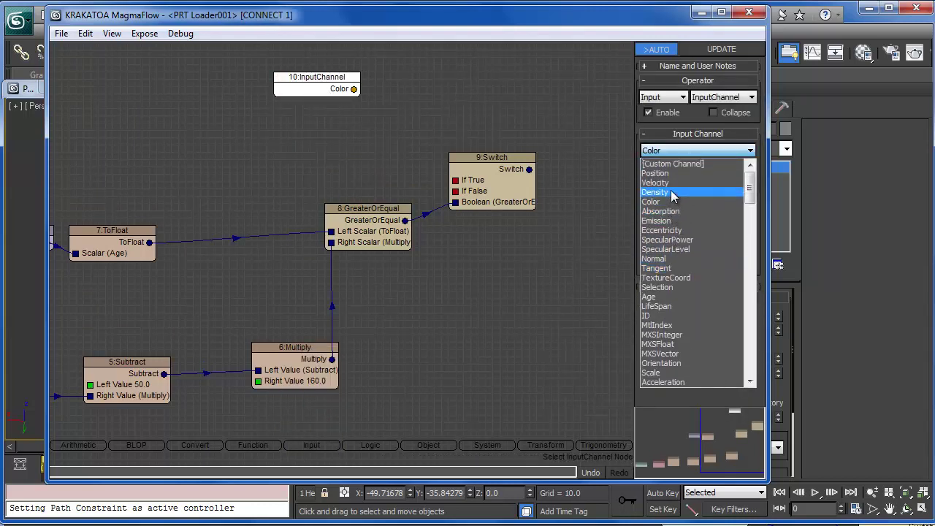
pyautogui.click(673, 193)
pyautogui.moveTo(354, 89); pyautogui.dragTo(455, 176)
pyautogui.moveTo(354, 89); pyautogui.dragTo(454, 180)
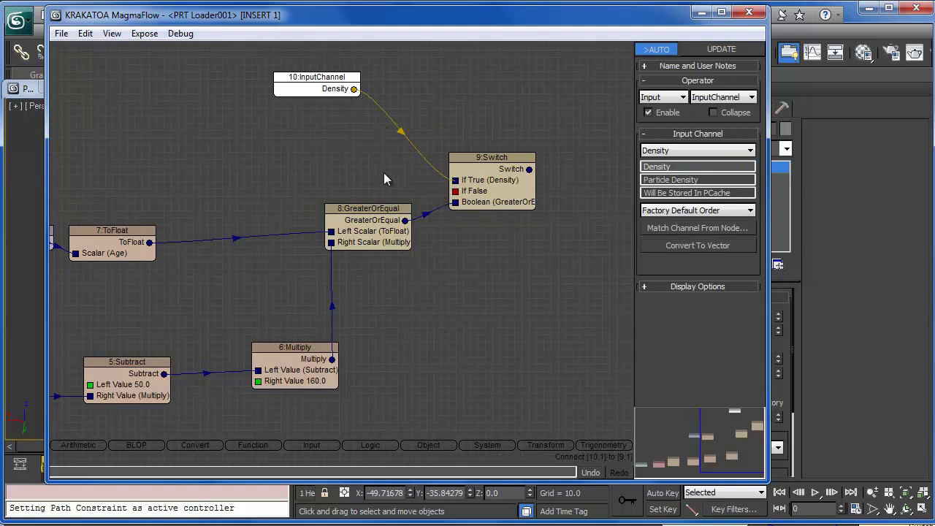
# - Add a Float InputValue node of 0.0 feeding the Switch node's If False input and place it under the Density node
pyautogui.rightClick(330, 153)
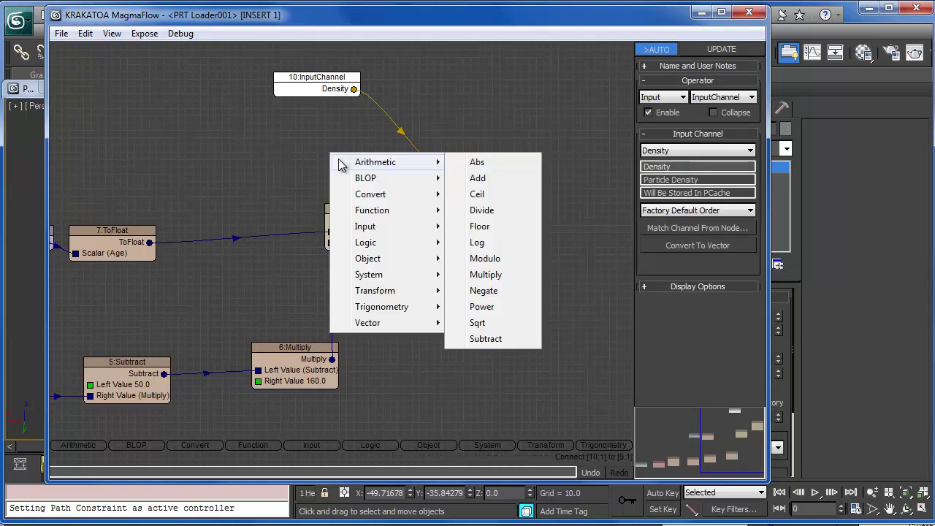
pyautogui.moveTo(365, 227)
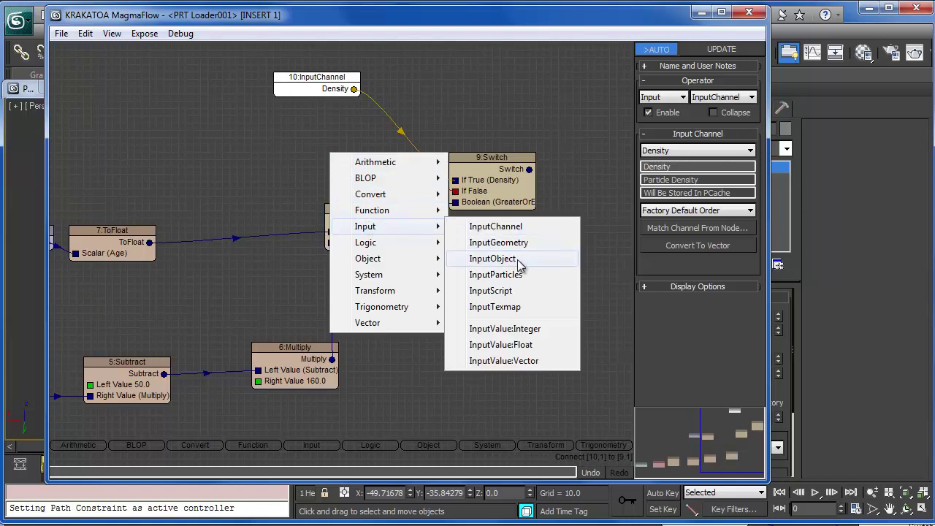
pyautogui.click(516, 346)
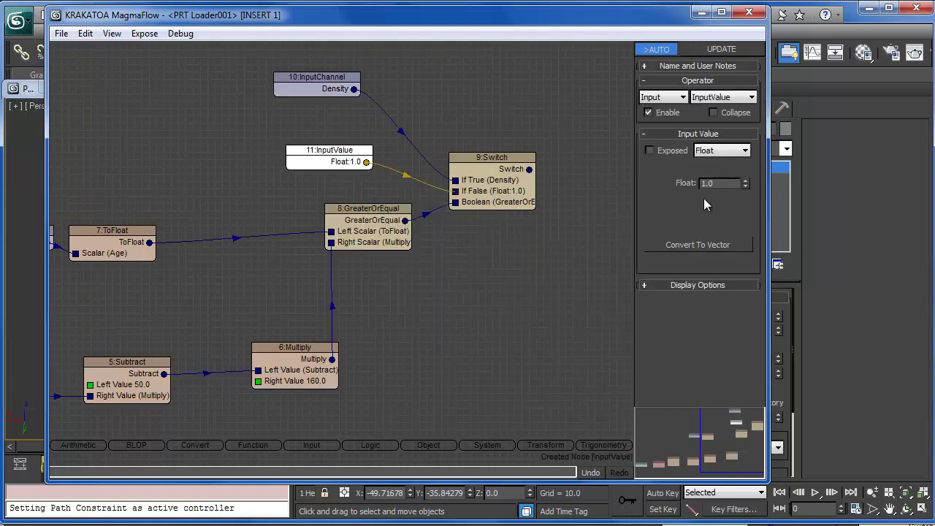
pyautogui.rightClick(744, 188)
pyautogui.moveTo(314, 162); pyautogui.dragTo(287, 169)
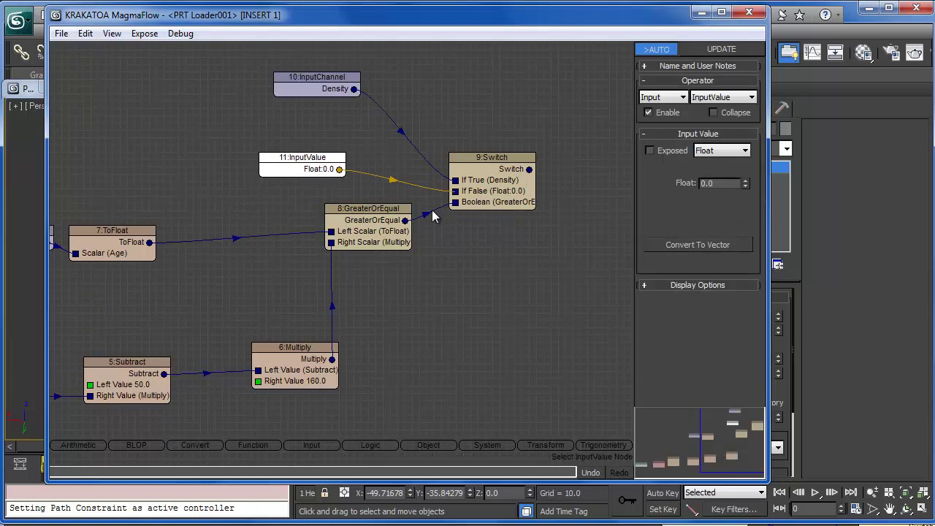
# - Create an output node, set its channel to Density, and connect the Switch output to it
pyautogui.moveTo(545, 269); pyautogui.dragTo(523, 327, button='middle')
pyautogui.moveTo(563, 224); pyautogui.dragTo(520, 209, button='middle')
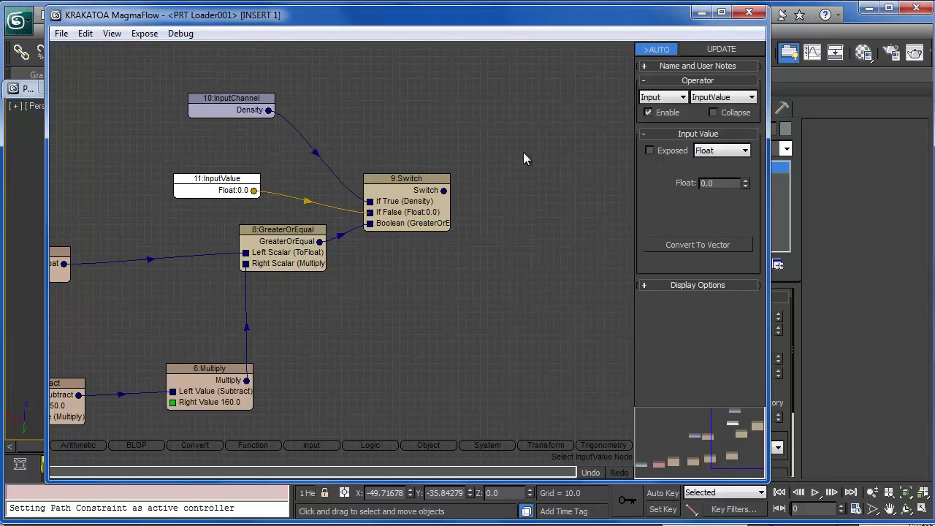
pyautogui.rightClick(538, 86)
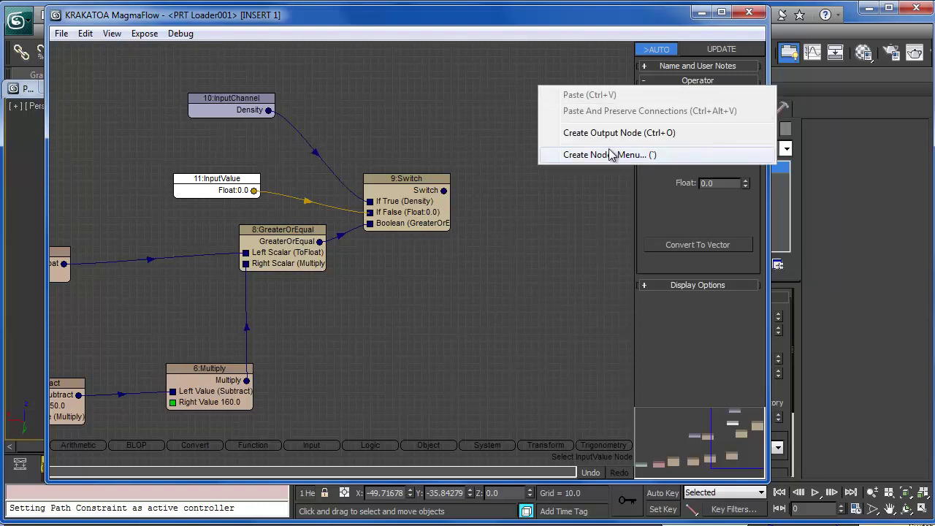
pyautogui.click(605, 133)
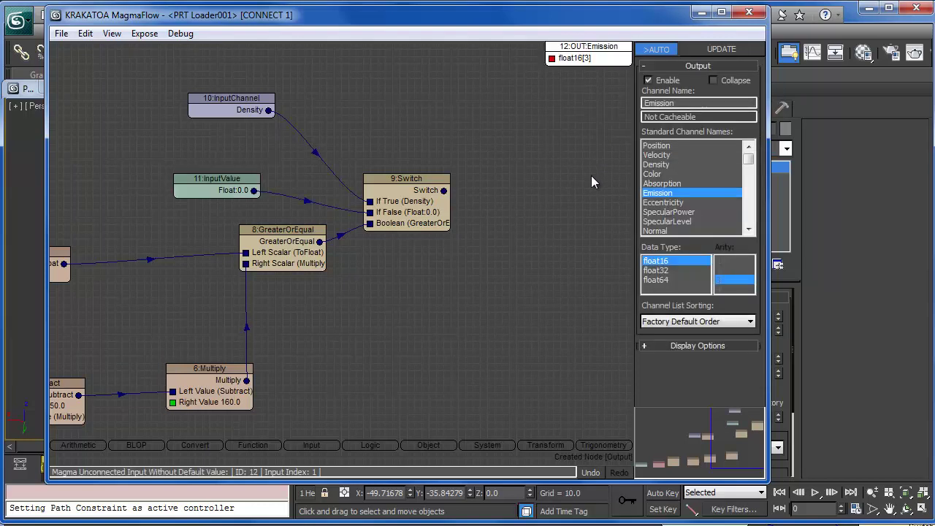
pyautogui.hotkey('ctrl', 'd')
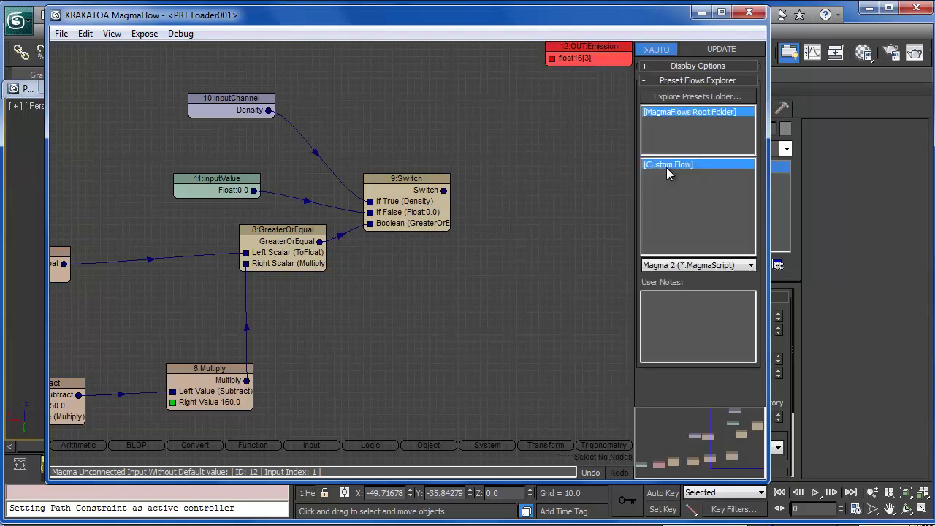
pyautogui.click(573, 45)
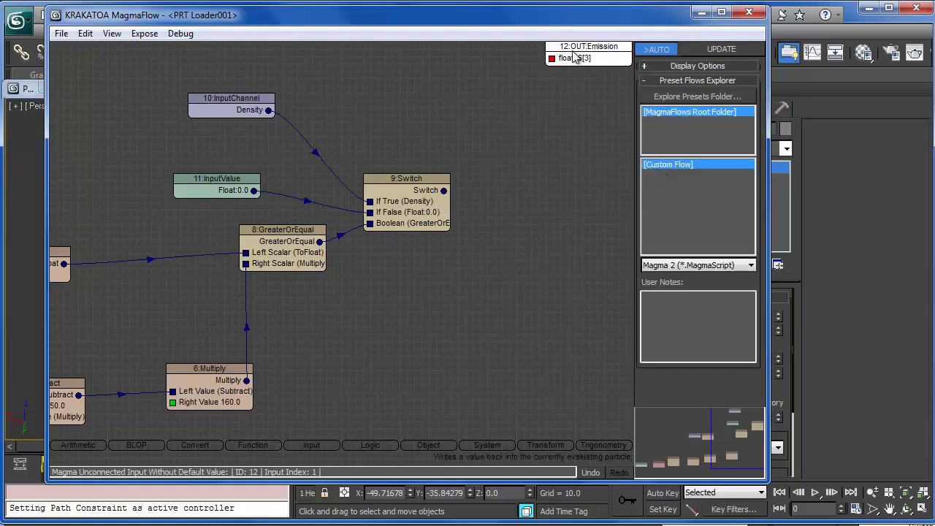
pyautogui.click(659, 167)
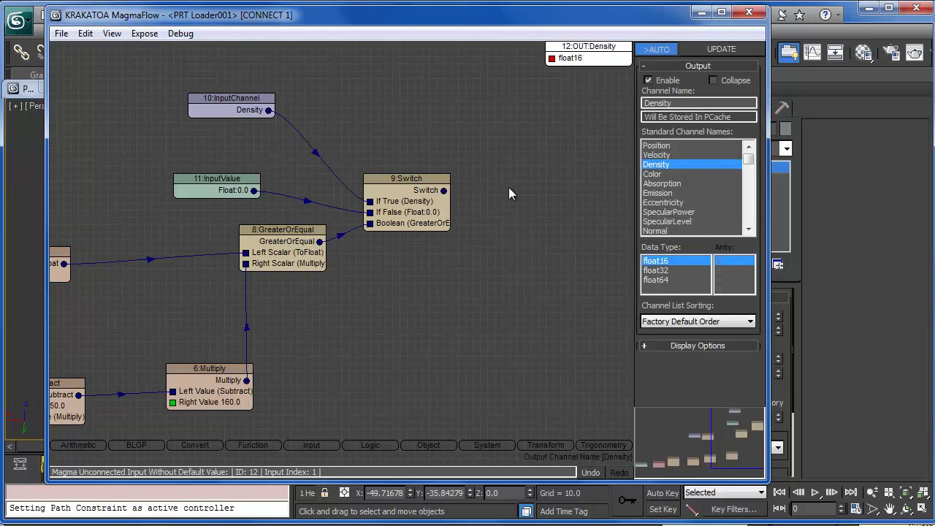
pyautogui.moveTo(443, 191); pyautogui.dragTo(556, 61)
pyautogui.moveTo(107, 16); pyautogui.dragTo(106, 54)
pyautogui.click(79, 17)
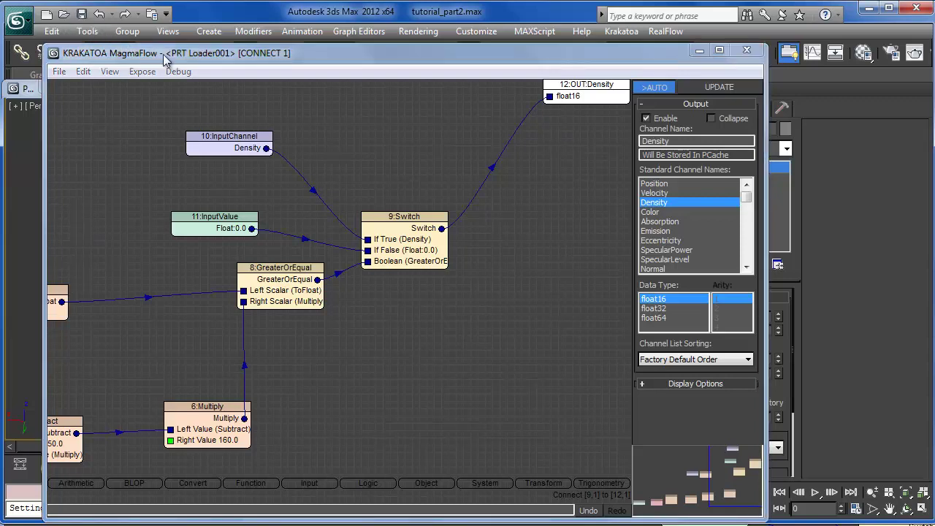
pyautogui.moveTo(236, 61); pyautogui.dragTo(241, 29)
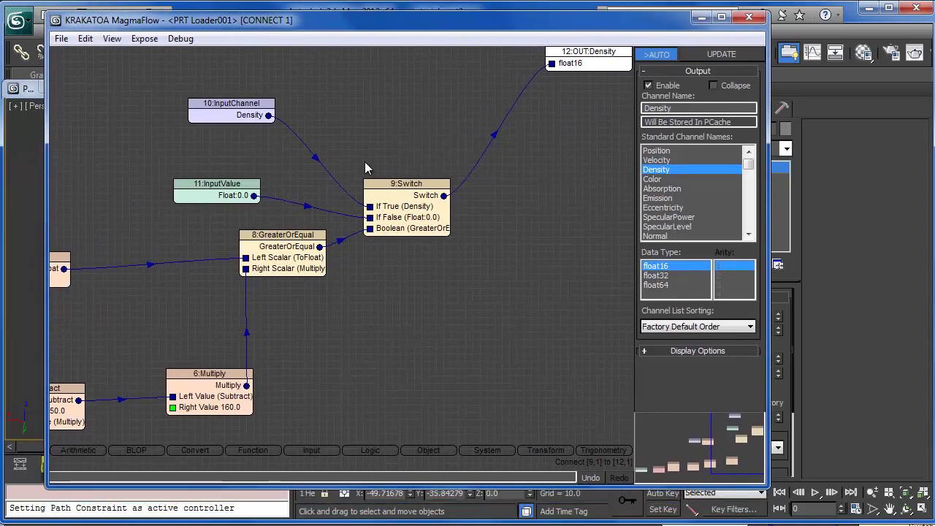
pyautogui.moveTo(528, 243)
pyautogui.mouseDown(button='middle')
pyautogui.moveTo(490, 268)
pyautogui.moveTo(519, 240)
pyautogui.mouseUp(button='middle')
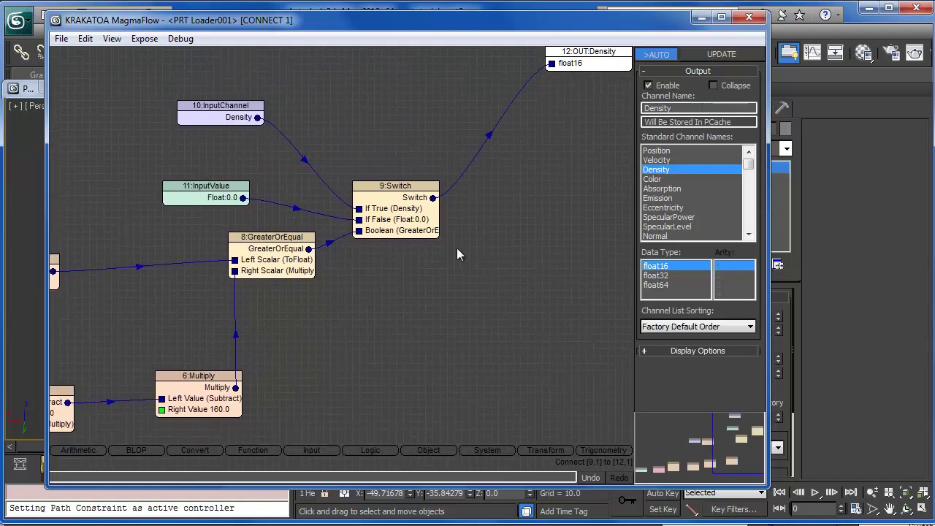
pyautogui.moveTo(457, 247); pyautogui.dragTo(579, 243, button='middle')
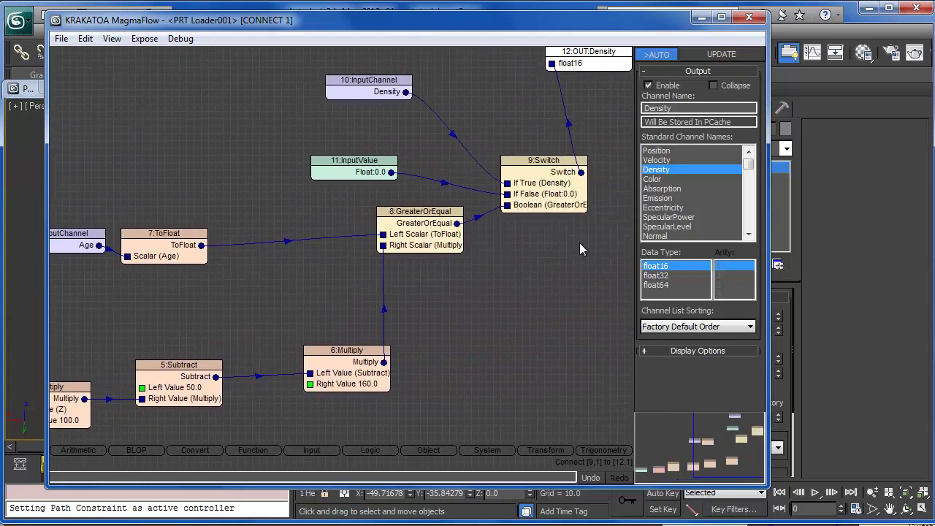
# - Render the perspective view at frame 0 to check the particle densities and advance the timeline to frame 11
pyautogui.click(701, 16)
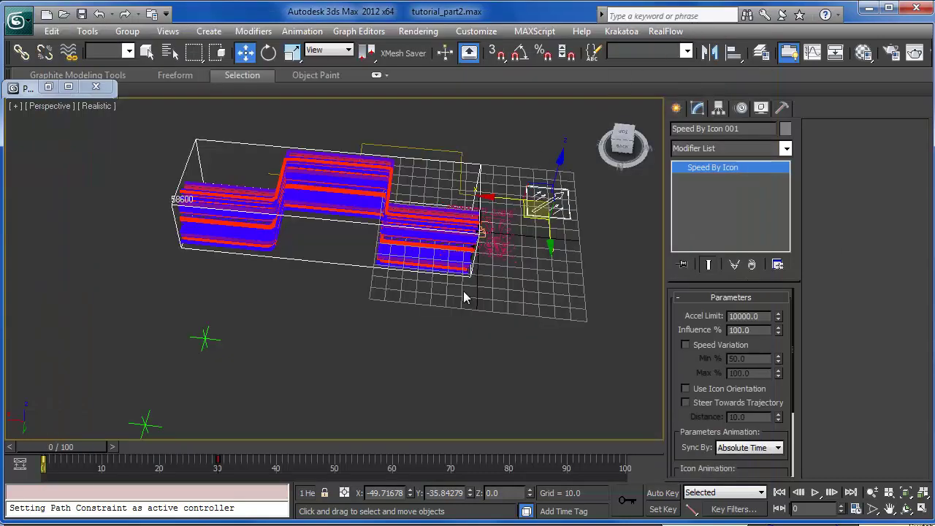
pyautogui.hotkey('shift', 'q')
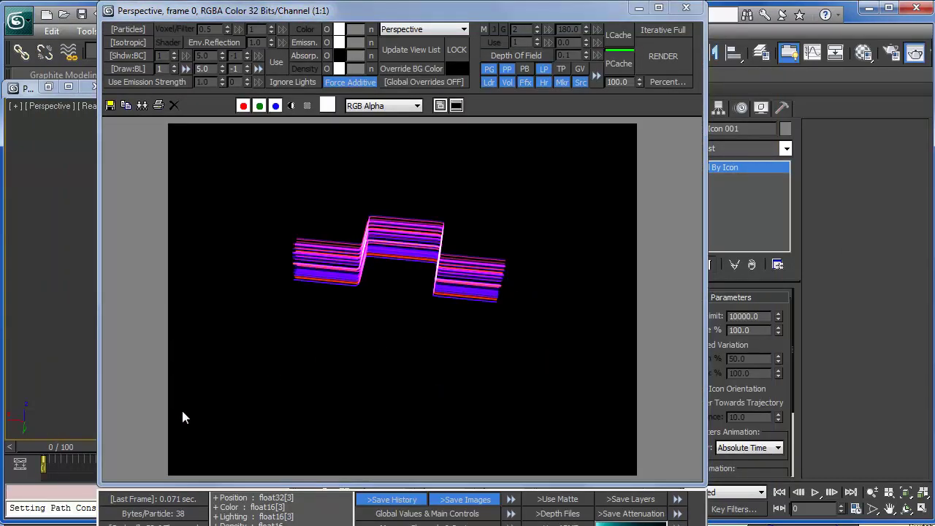
pyautogui.moveTo(63, 449); pyautogui.dragTo(86, 449)
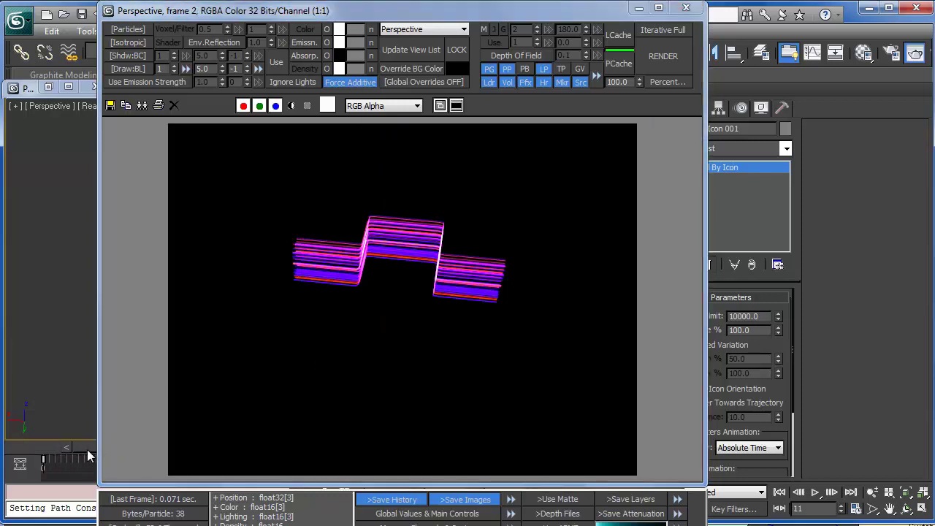
pyautogui.click(639, 8)
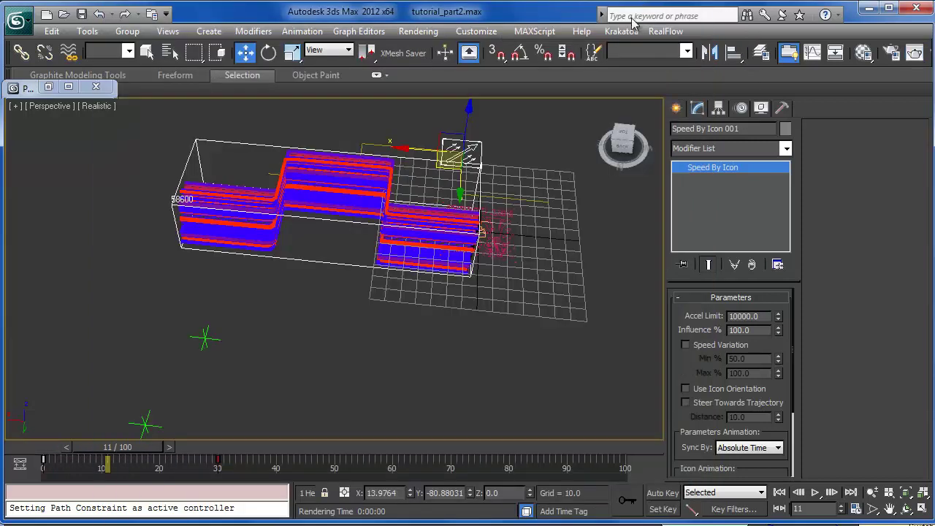
# - Enable Debug Mode for the PRT Loader001 Magma flow and examine the per-particle Age and node values in the debugger
pyautogui.click(406, 242)
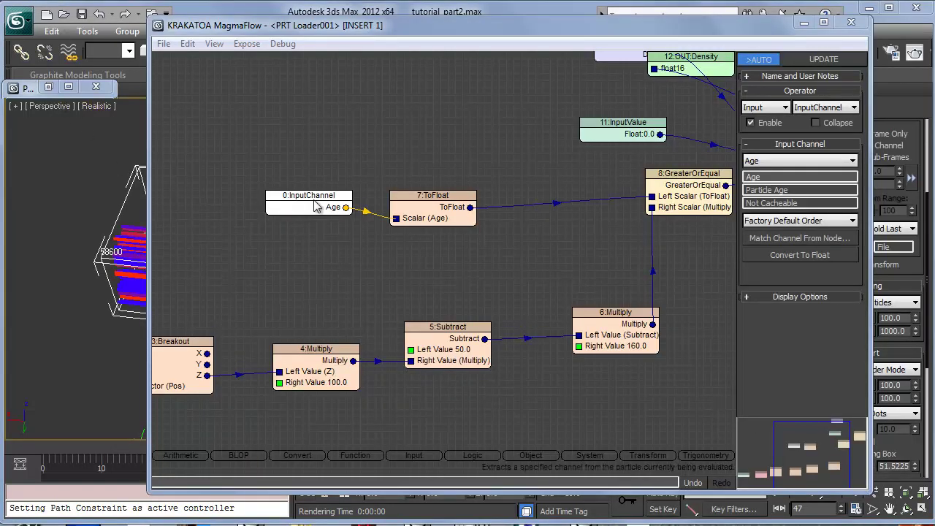
pyautogui.moveTo(311, 199); pyautogui.dragTo(282, 201)
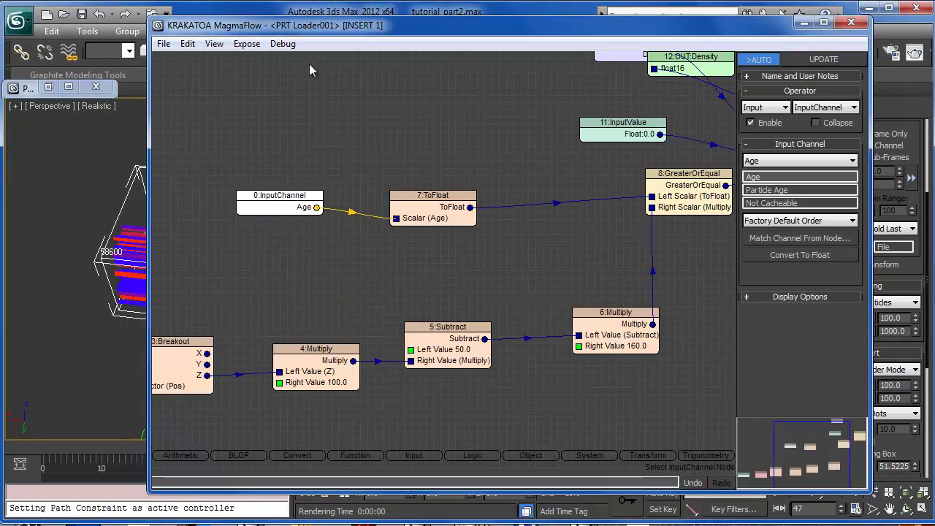
pyautogui.click(282, 46)
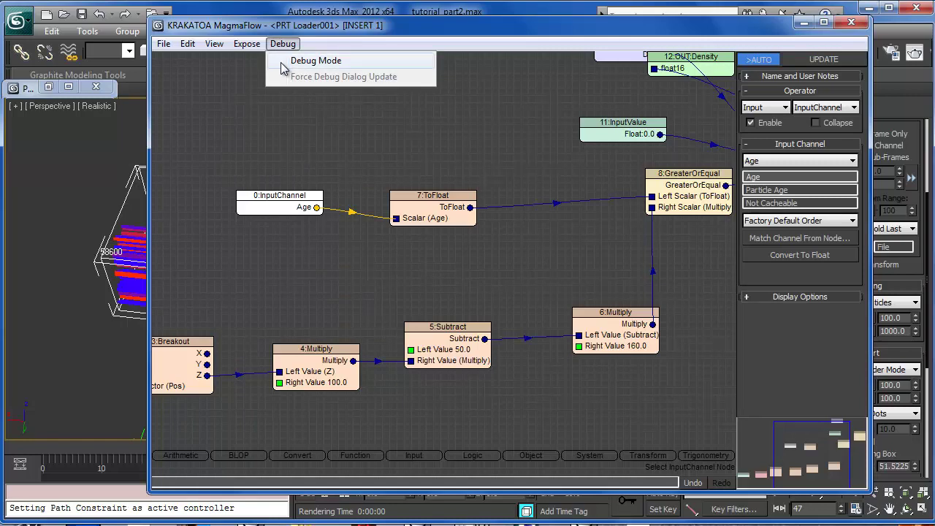
pyautogui.click(293, 61)
pyautogui.moveTo(409, 501); pyautogui.dragTo(393, 119)
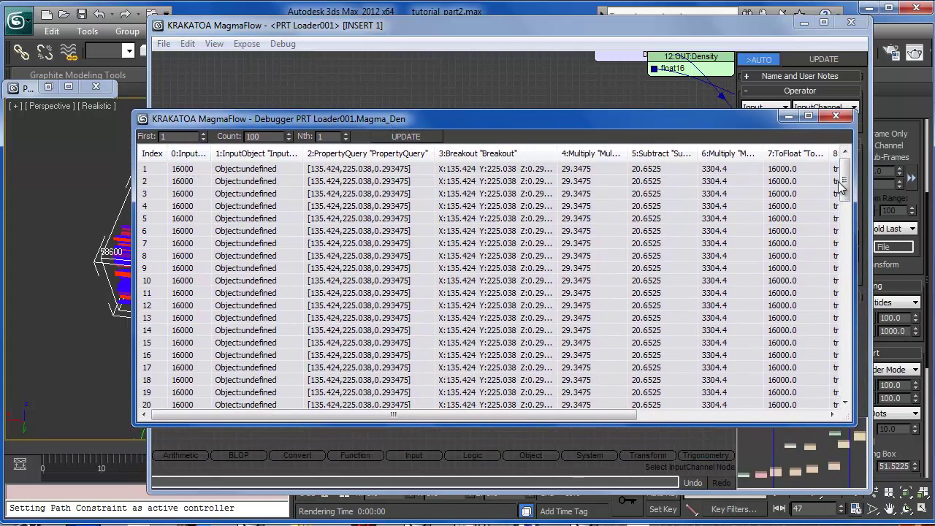
pyautogui.moveTo(845, 180); pyautogui.dragTo(862, 162)
pyautogui.click(188, 194)
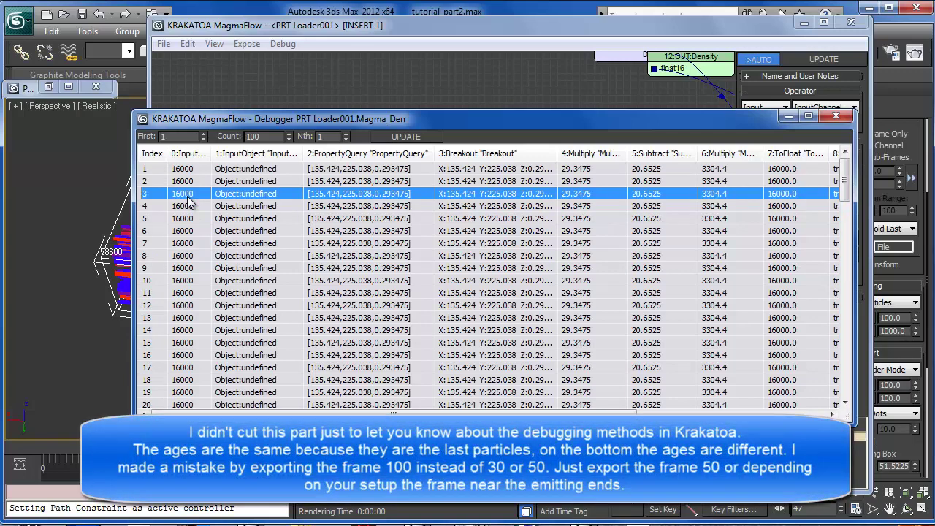
pyautogui.click(836, 118)
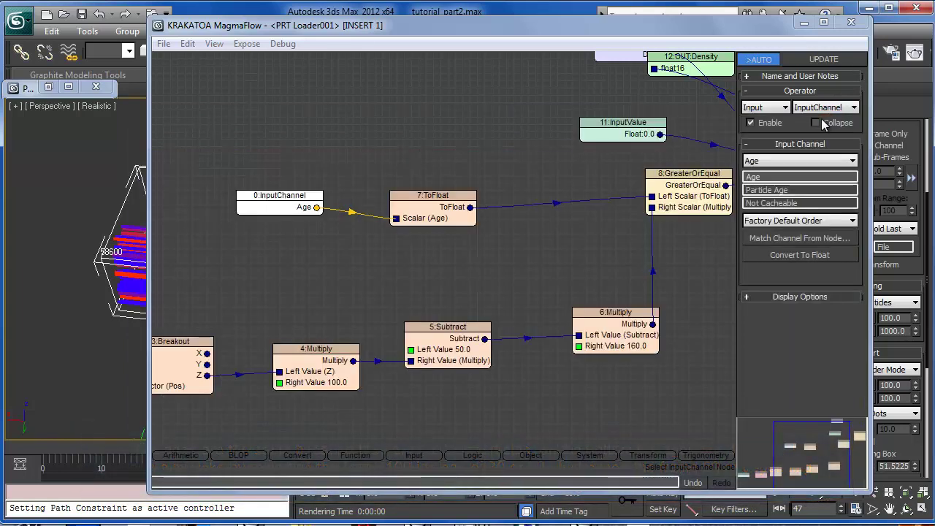
# - Remove the Strand1_0100.prt file sequence from PRT Loader001's particle file list
pyautogui.click(803, 24)
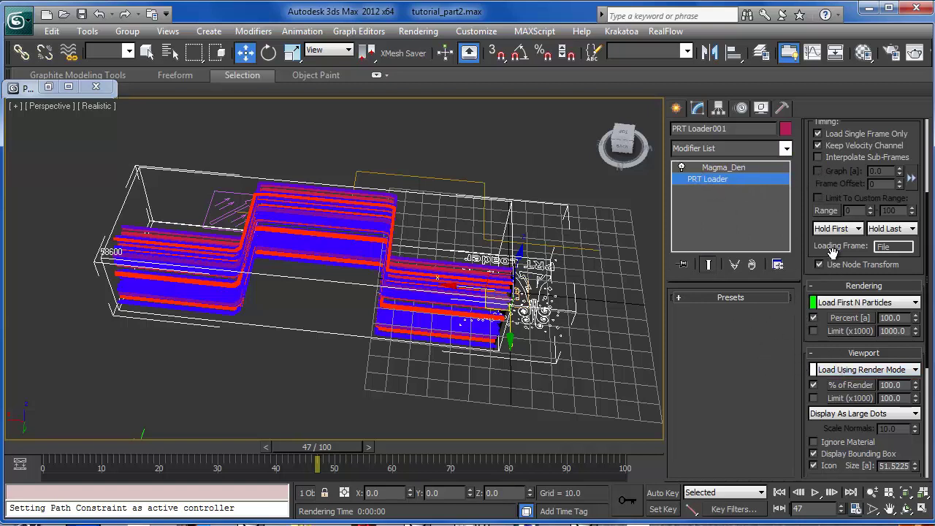
pyautogui.scroll(5, 833, 253)
pyautogui.click(840, 158)
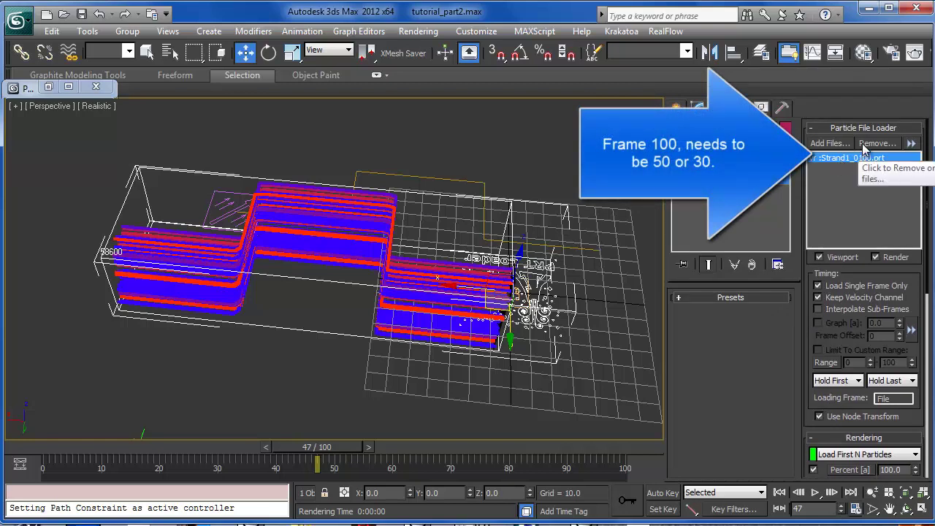
pyautogui.click(869, 143)
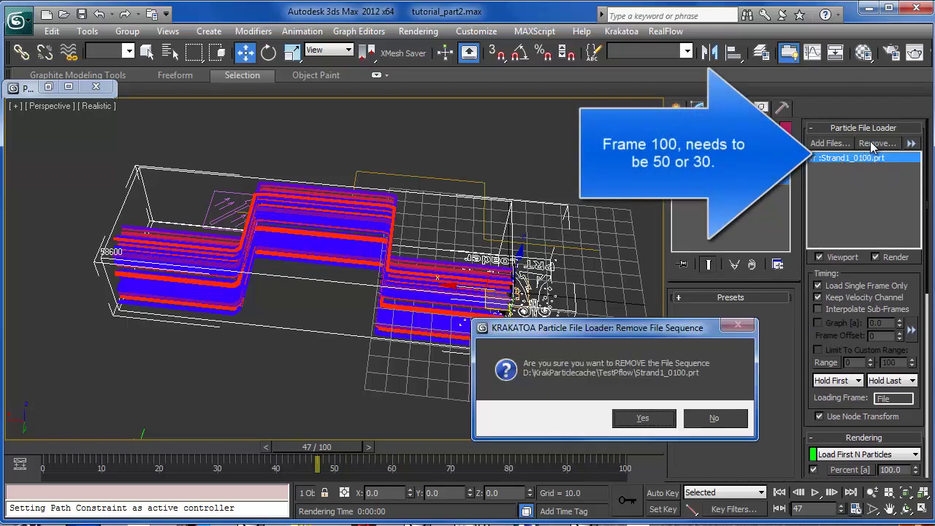
pyautogui.click(643, 418)
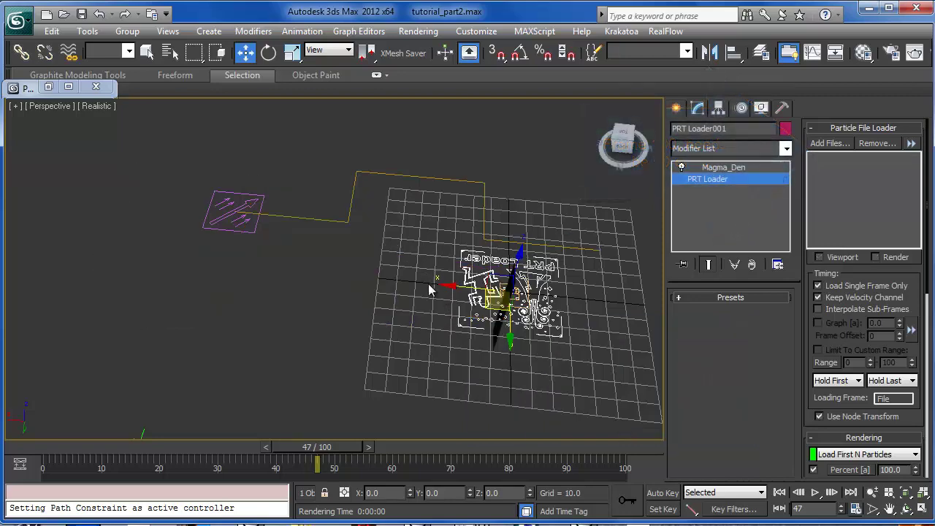
# - Open Particle View and turn the PF Source 001 particle system back on
pyautogui.press('6')
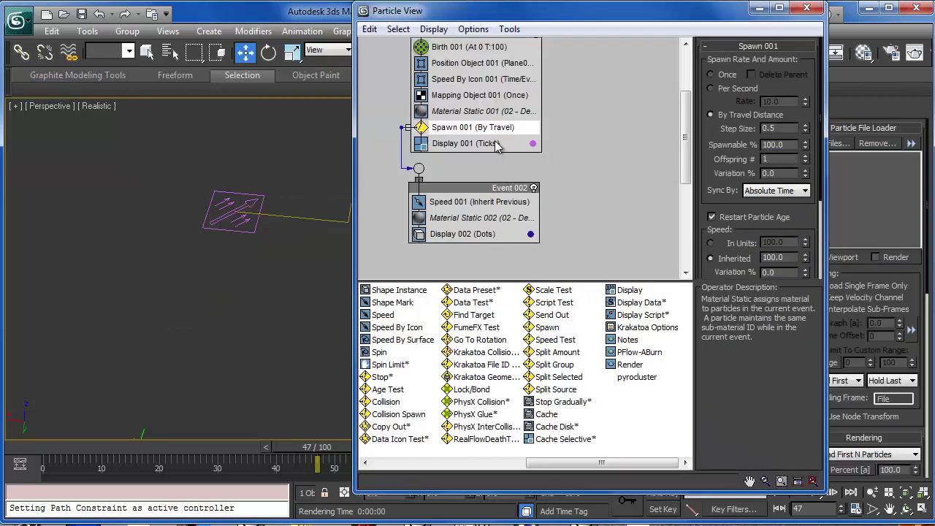
pyautogui.scroll(2, 584, 234)
pyautogui.click(536, 67)
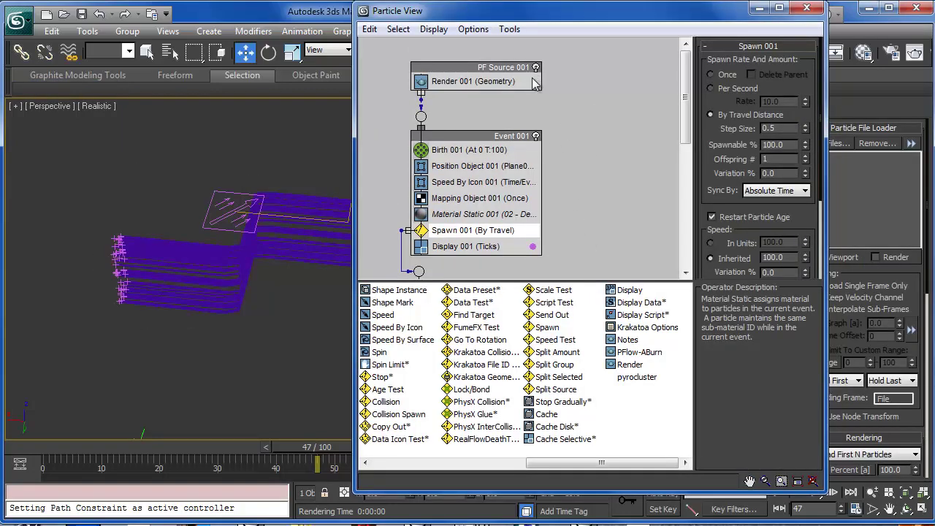
# - Set the render time output to the frame range 0 to 100
pyautogui.press('F10')
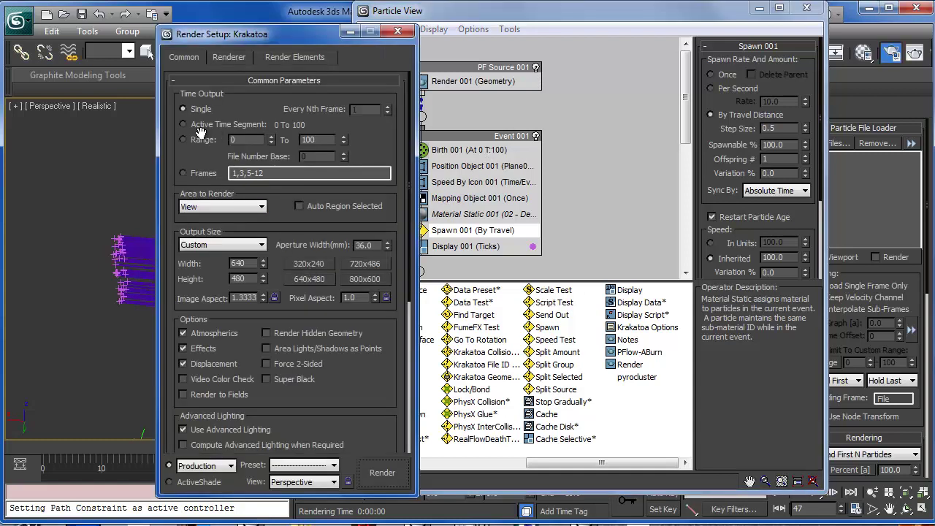
pyautogui.scroll(-3, 207, 158)
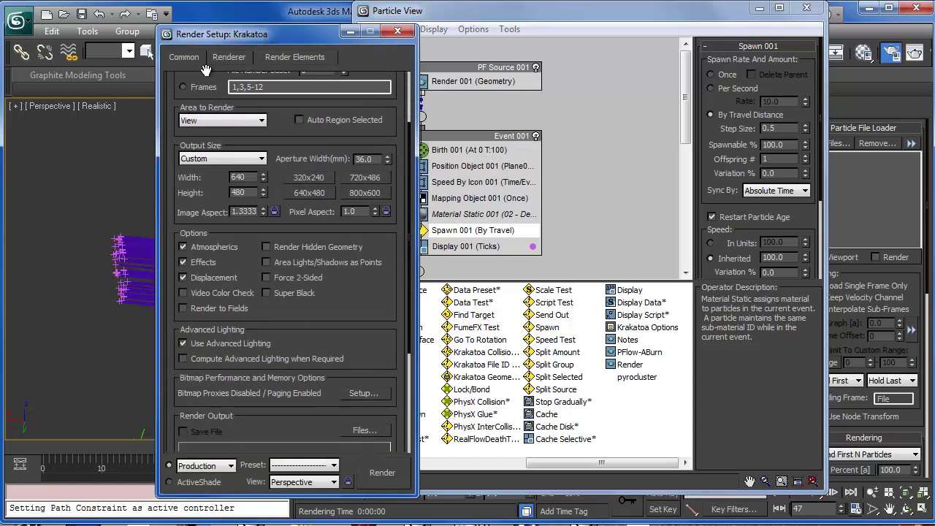
pyautogui.scroll(3, 209, 130)
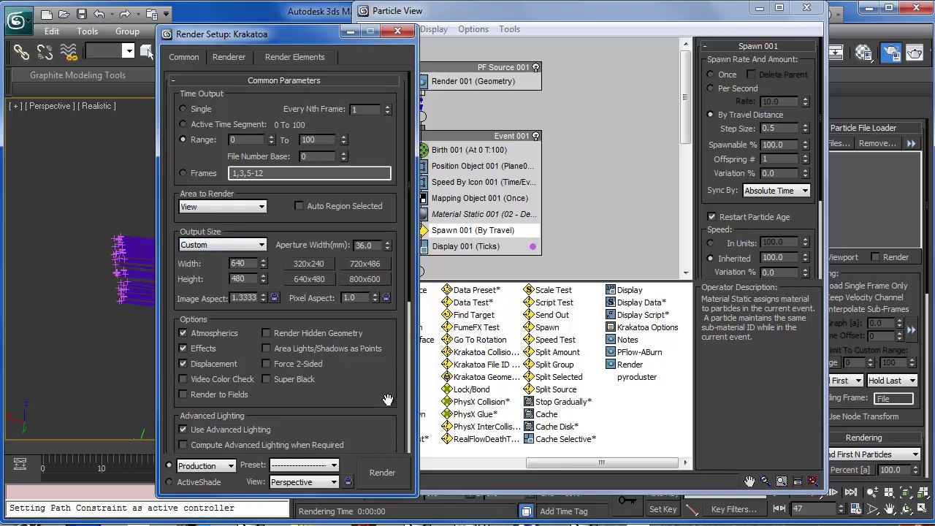
# - Open the Krakatoa render controls and set the render mode to Save Particles To File Sequence
pyautogui.click(228, 58)
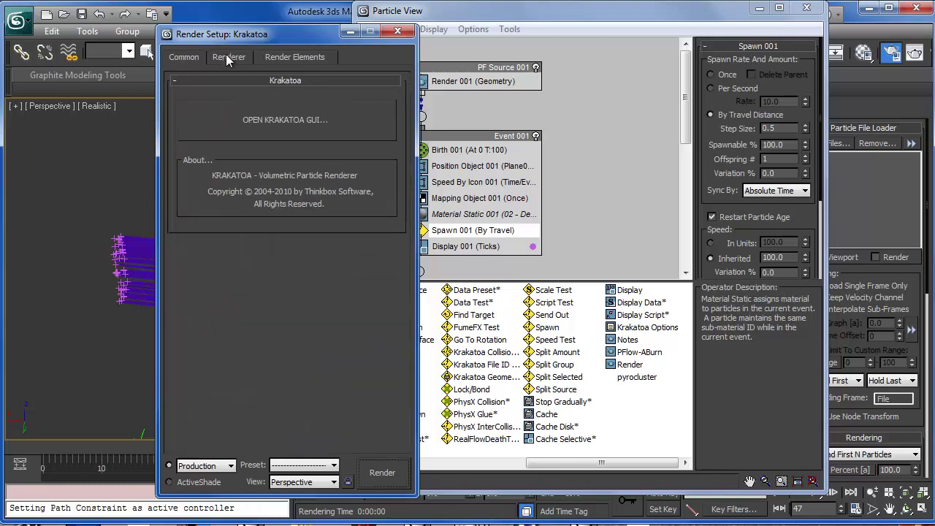
pyautogui.click(291, 131)
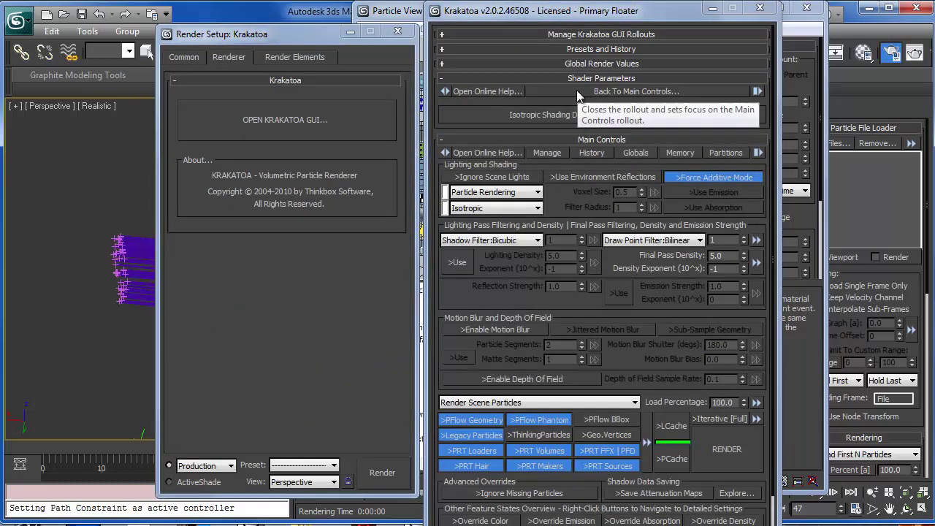
pyautogui.scroll(-3, 519, 315)
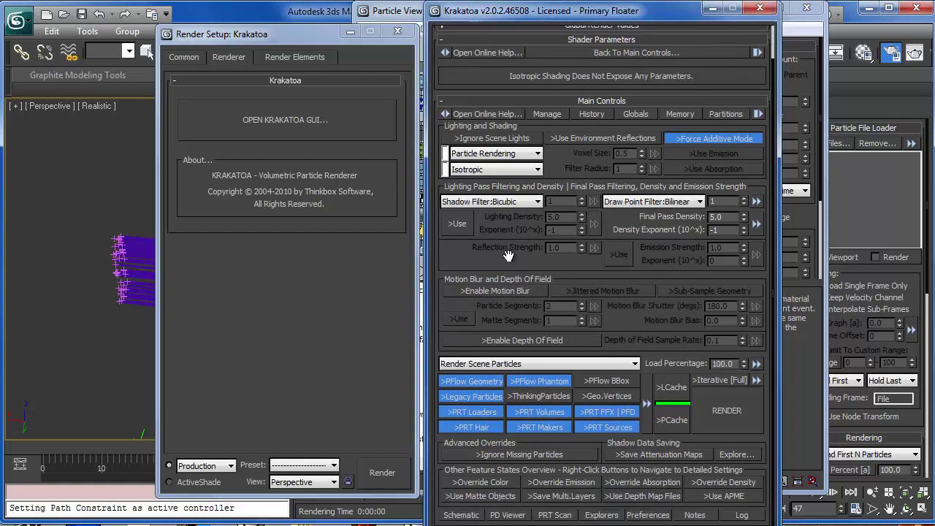
pyautogui.click(520, 324)
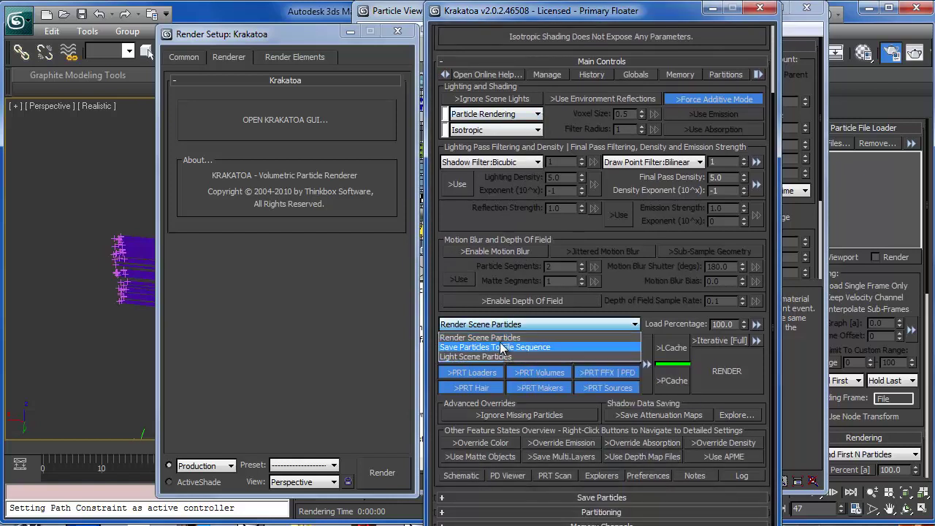
pyautogui.click(494, 343)
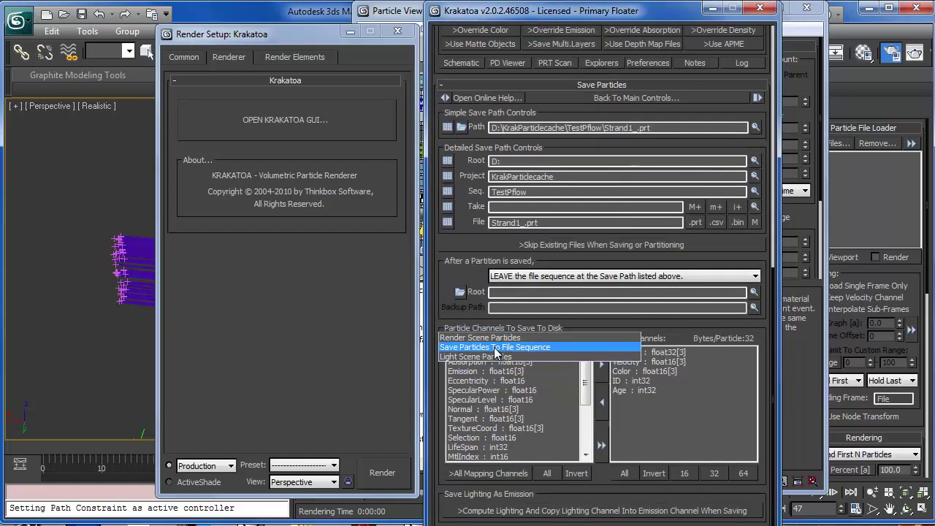
# - Check that Age is among the save channels, then save the particles to the Strand1_.prt sequence in TestPflow, overwriting the existing files
pyautogui.click(640, 391)
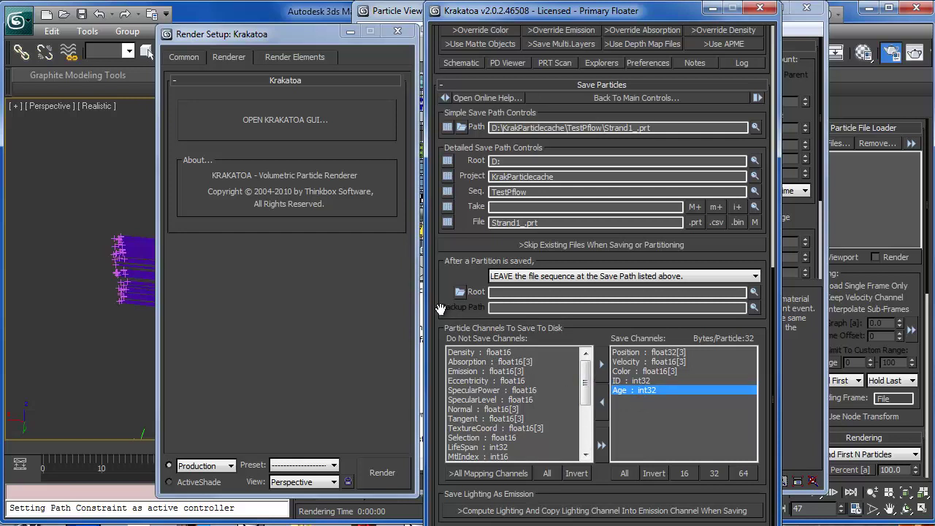
pyautogui.moveTo(440, 309); pyautogui.dragTo(440, 454)
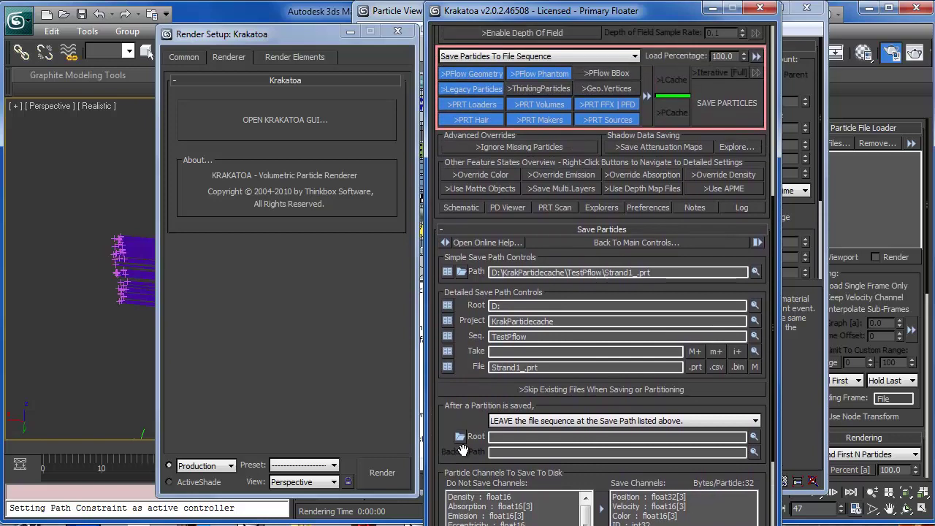
pyautogui.click(731, 103)
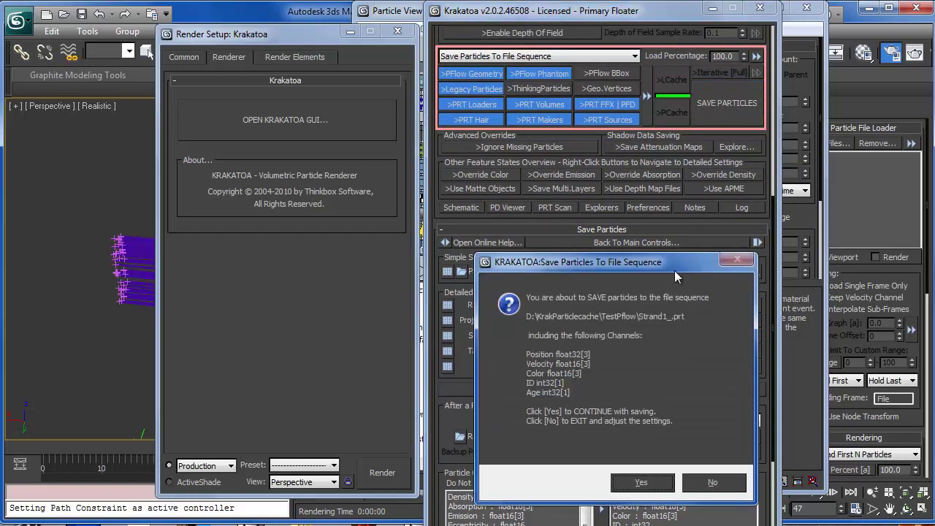
pyautogui.click(629, 485)
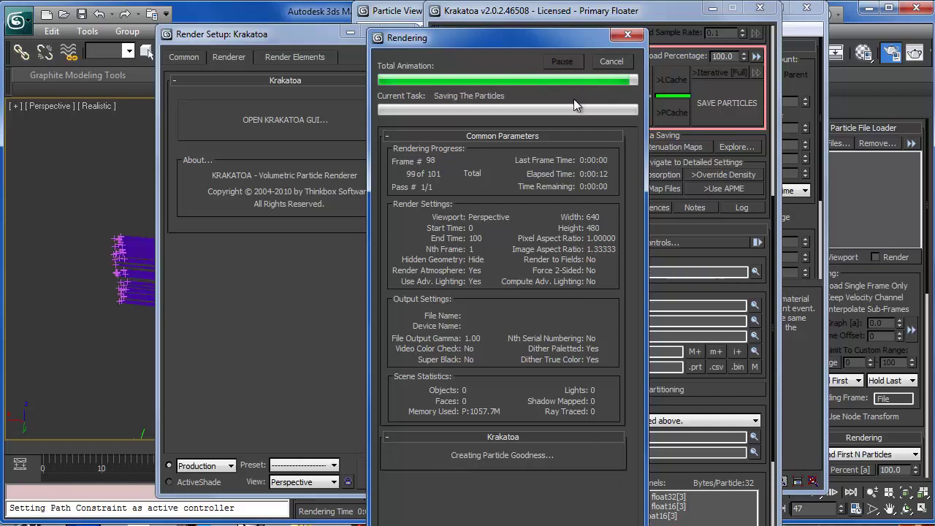
pyautogui.moveTo(688, 332); pyautogui.dragTo(682, 313)
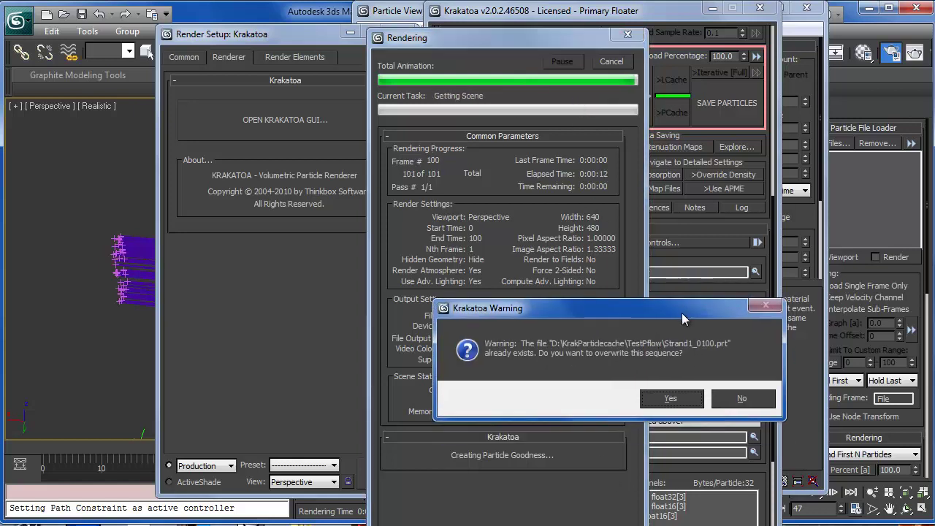
pyautogui.click(670, 398)
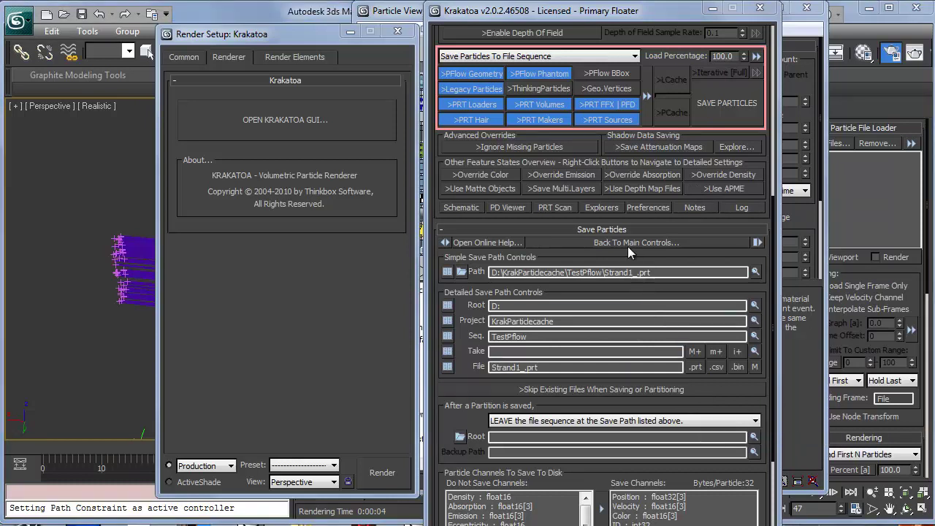
# - Minimize the Krakatoa, Render Setup and Particle View windows and add the Strand1_0050.prt sequence to PRT Loader001
pyautogui.click(712, 8)
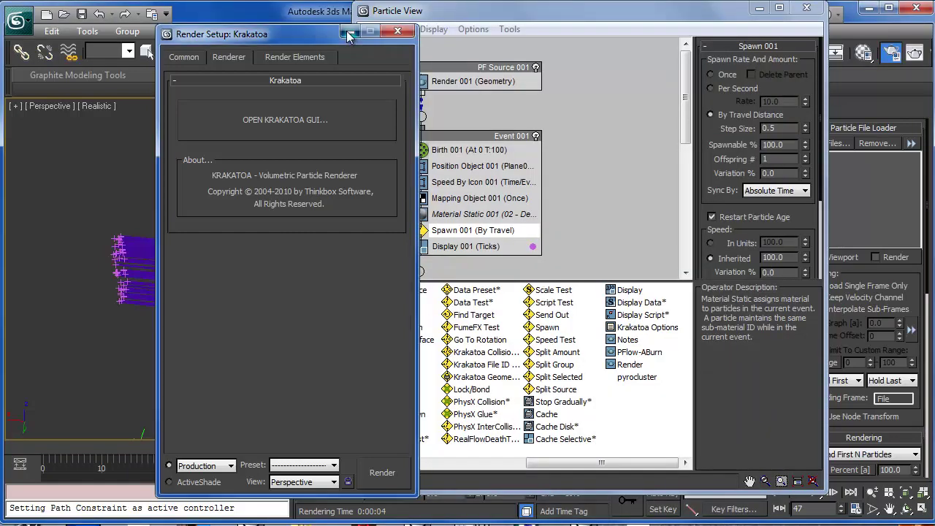
pyautogui.click(348, 35)
pyautogui.click(760, 8)
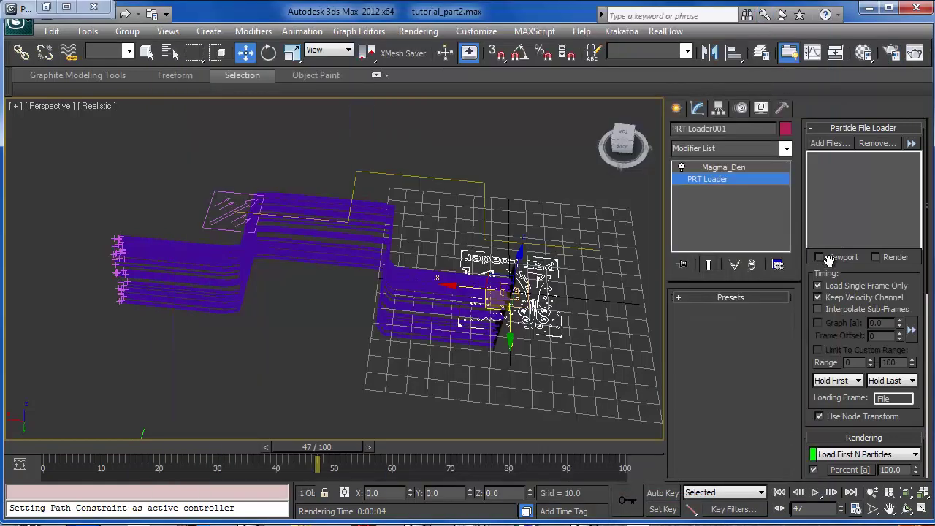
pyautogui.click(828, 144)
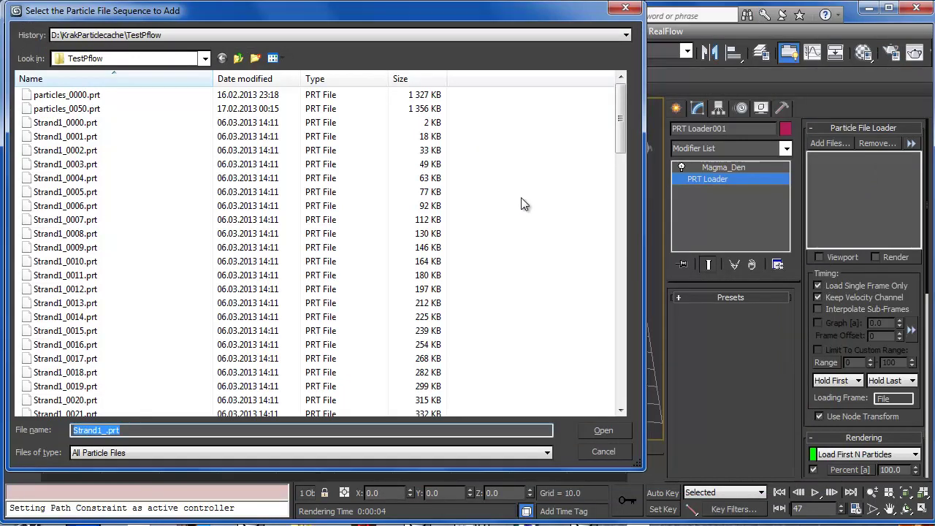
pyautogui.scroll(-20, 144, 234)
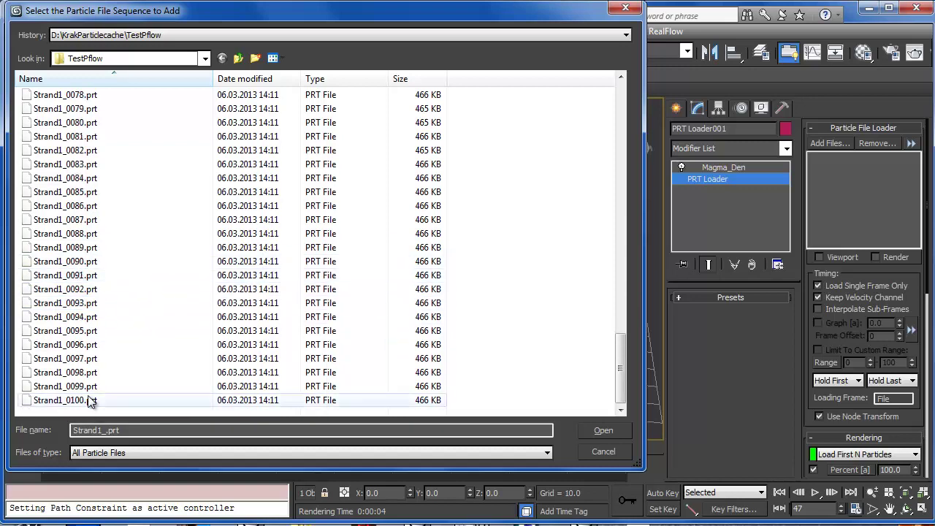
pyautogui.scroll(9, 104, 247)
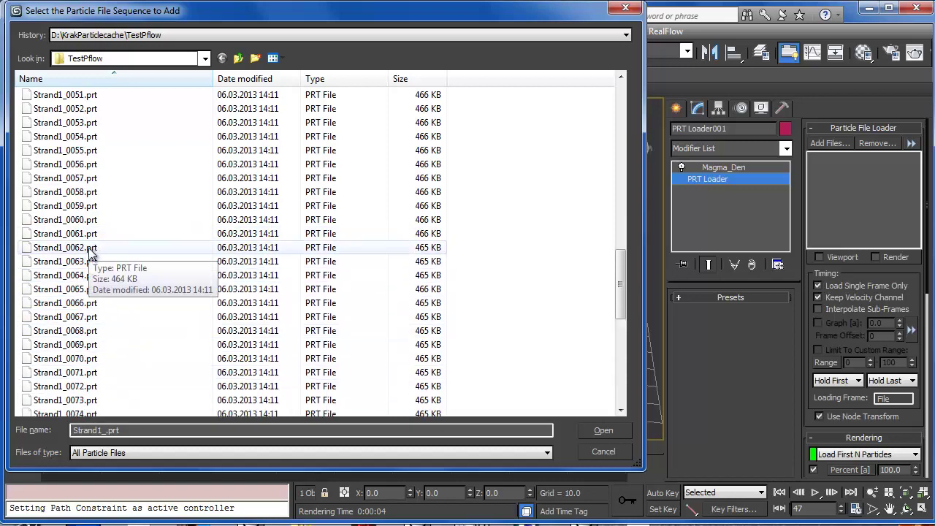
pyautogui.scroll(2, 103, 227)
pyautogui.click(78, 167)
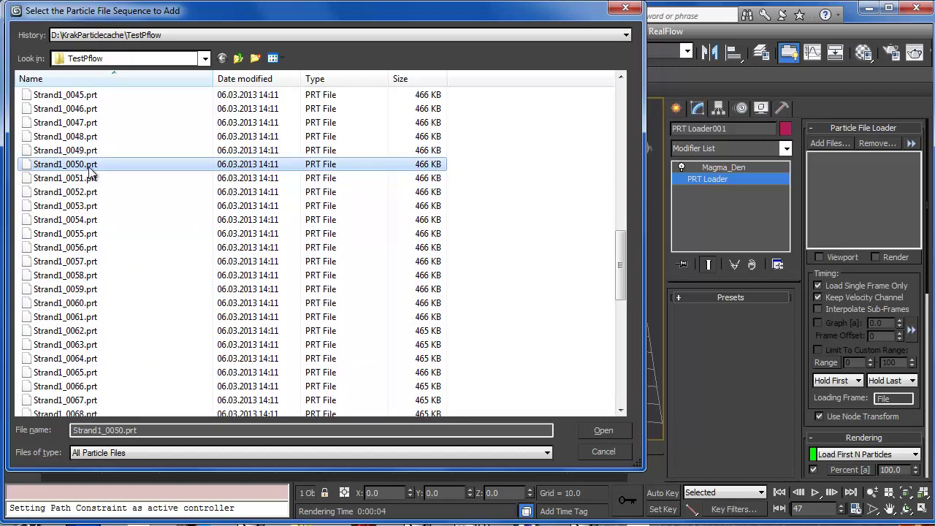
pyautogui.doubleClick(78, 168)
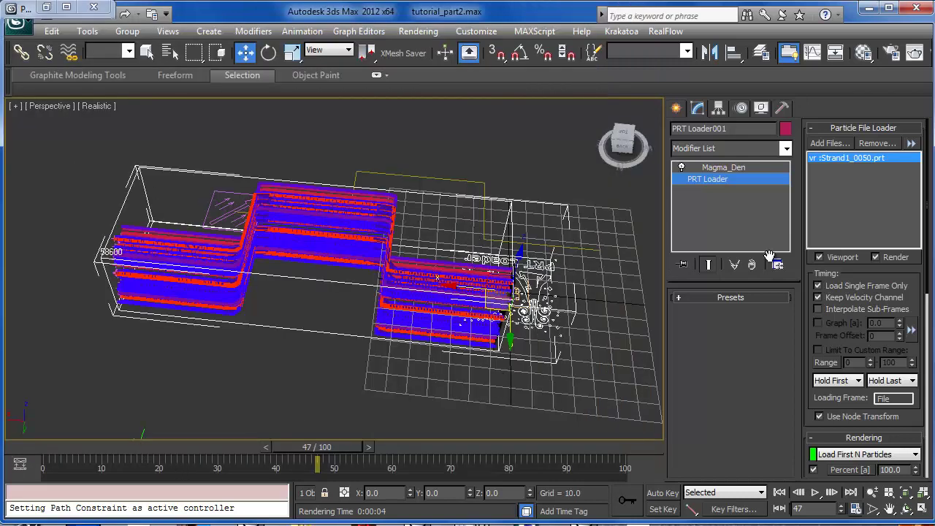
pyautogui.click(727, 169)
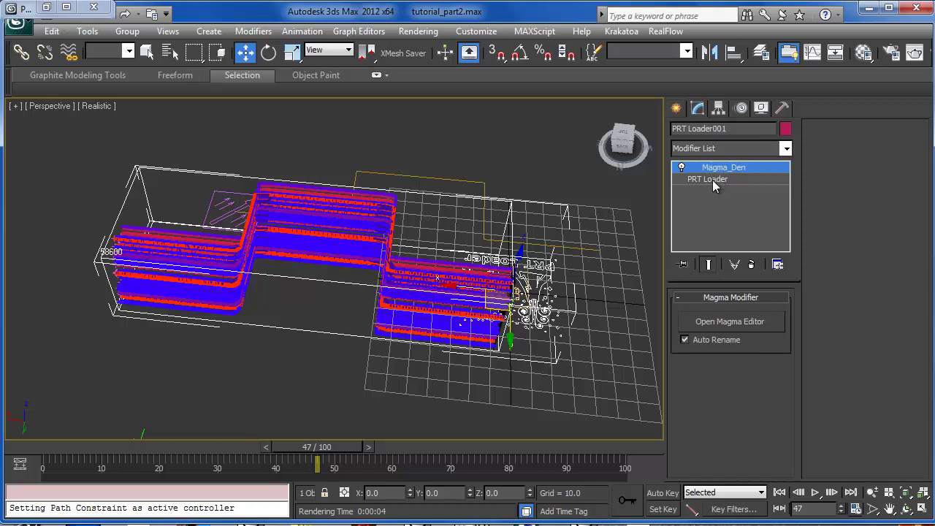
pyautogui.hotkey('shift', 'q')
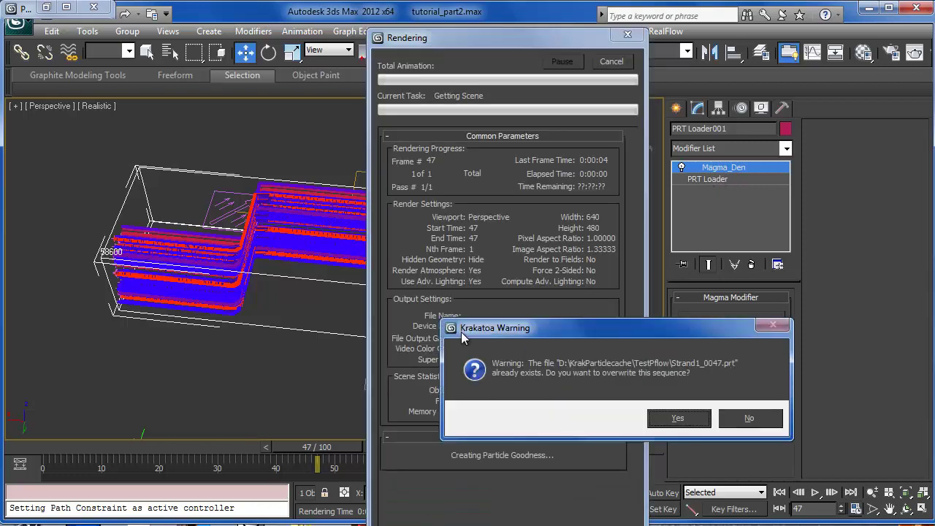
pyautogui.click(769, 424)
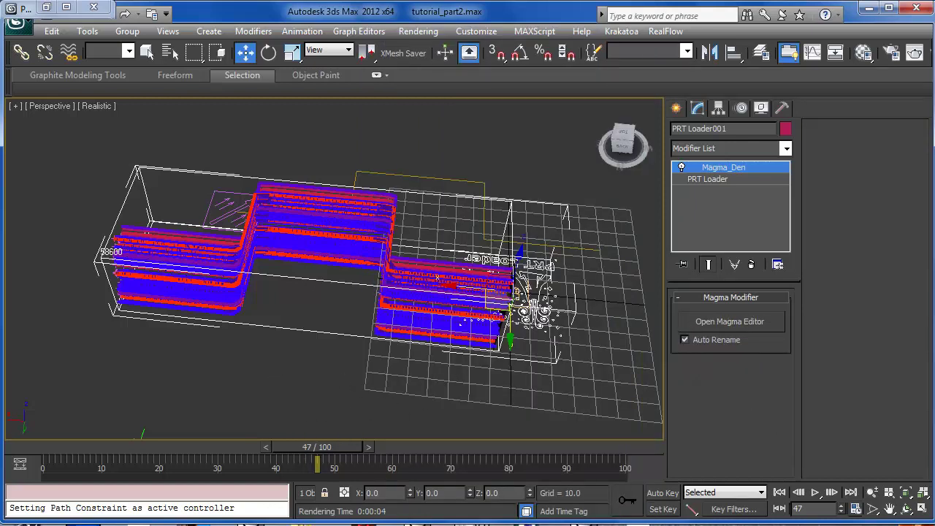
pyautogui.click(570, 525)
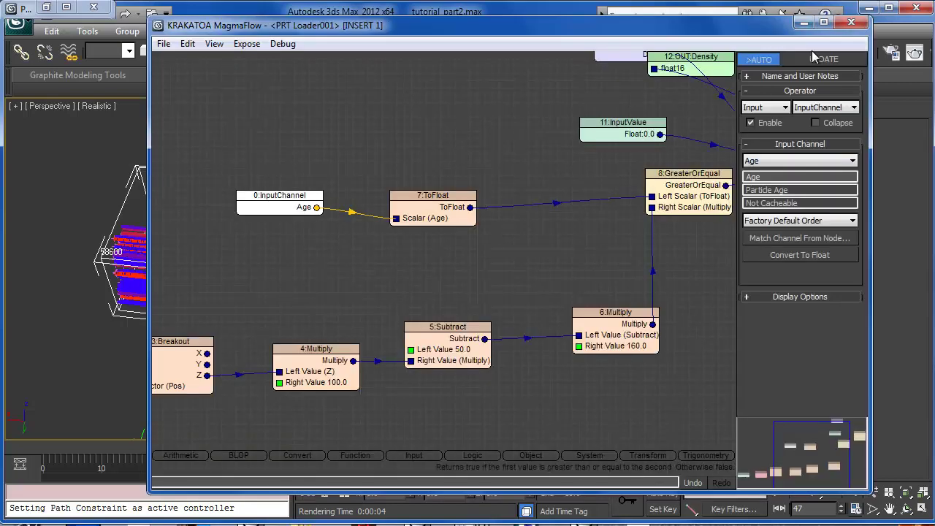
pyautogui.click(803, 23)
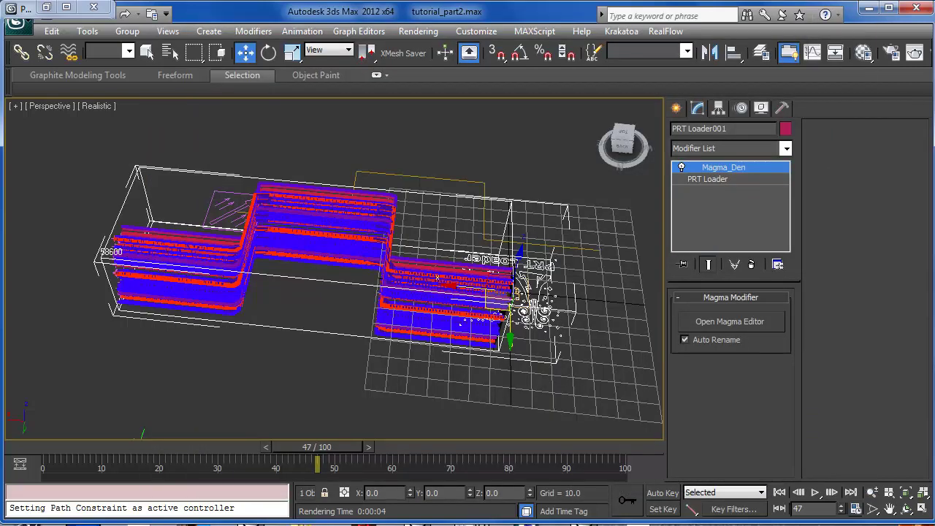
# - Switch the Krakatoa render mode back to Render Scene Particles
pyautogui.click(553, 525)
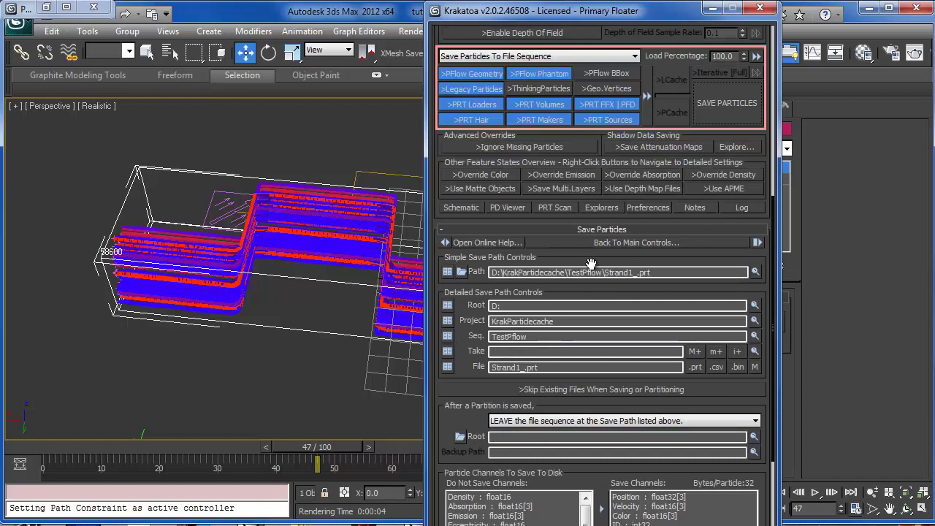
pyautogui.click(559, 57)
pyautogui.click(529, 66)
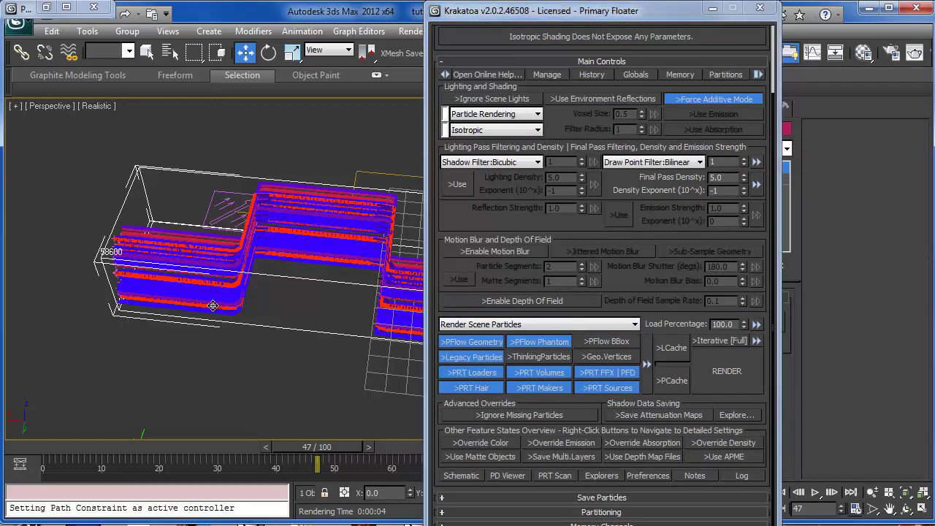
# - Render the perspective view at frames 47 and 21 to compare the particle densities
pyautogui.hotkey('shift', 'q')
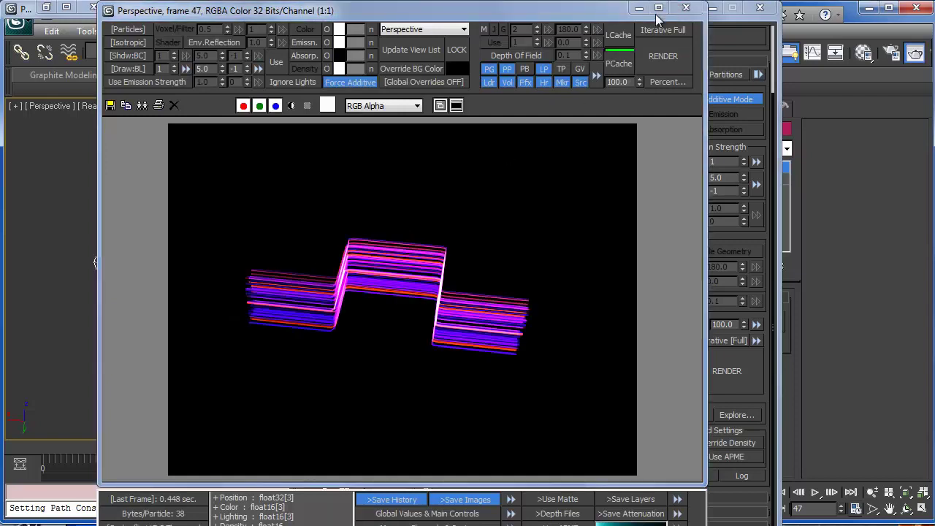
pyautogui.click(685, 7)
pyautogui.moveTo(322, 447); pyautogui.dragTo(177, 460)
pyautogui.hotkey('shift', 'q')
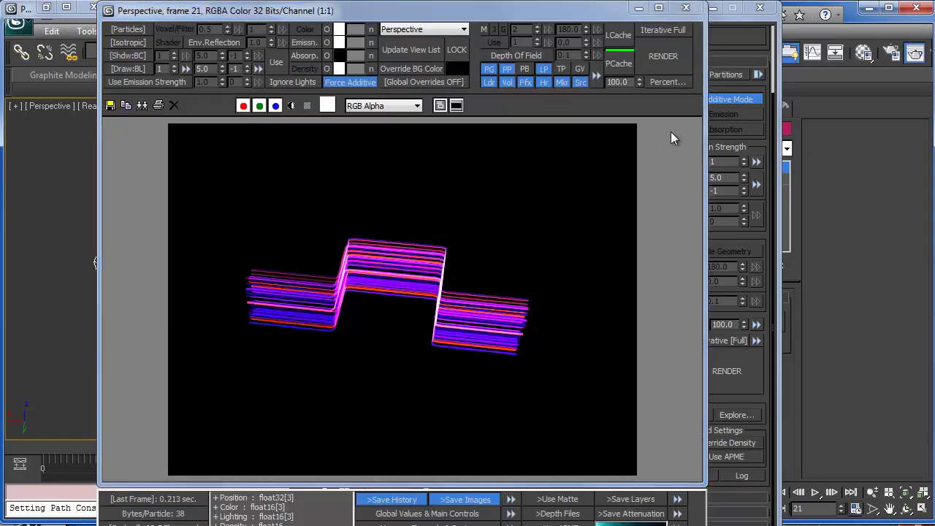
pyautogui.click(687, 7)
# - Open the Particle Data Viewer and load PRT Loader001's data at frame 21 to examine the Age and Density channels
pyautogui.click(713, 8)
pyautogui.click(707, 179)
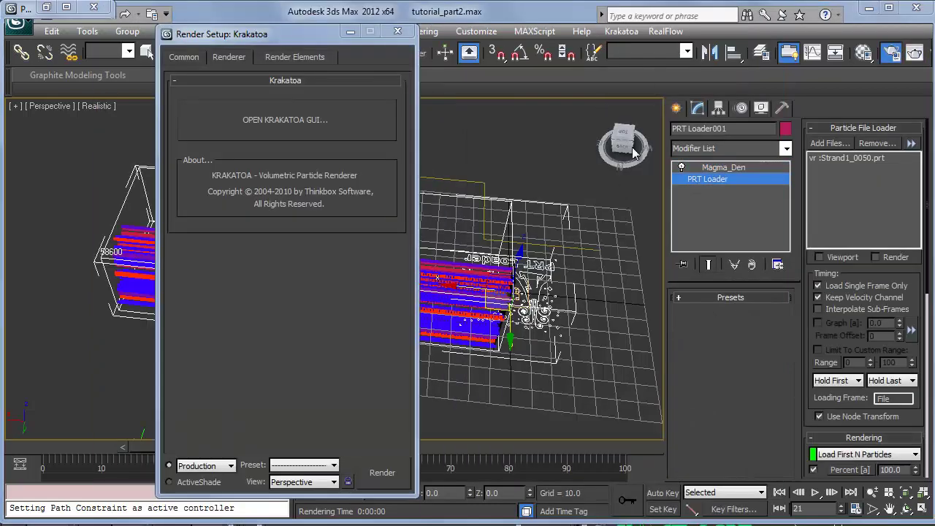
pyautogui.click(610, 33)
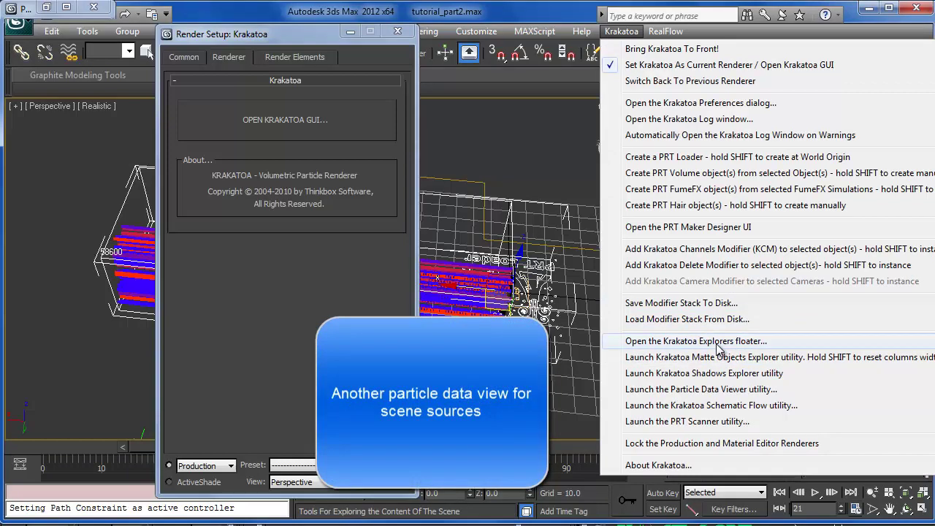
pyautogui.click(692, 392)
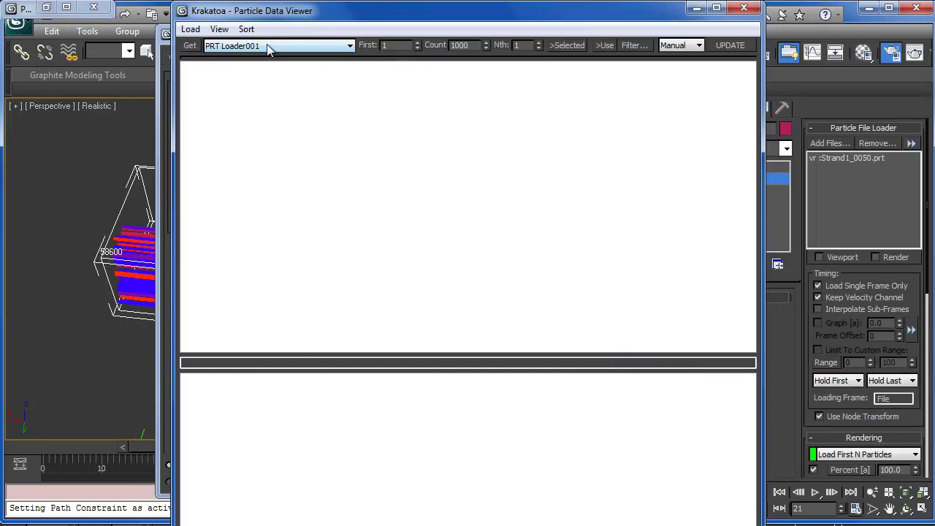
pyautogui.click(730, 45)
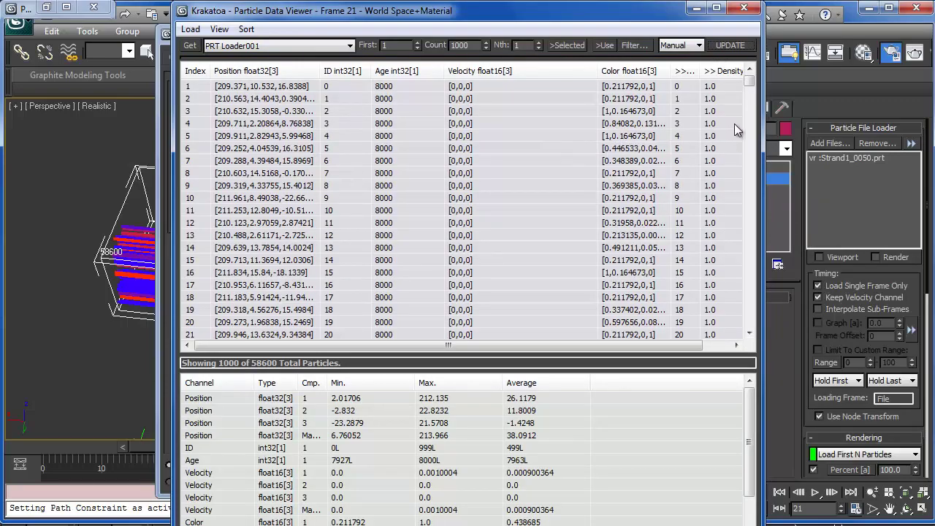
pyautogui.moveTo(748, 82)
pyautogui.mouseDown()
pyautogui.moveTo(753, 219)
pyautogui.moveTo(753, 86)
pyautogui.moveTo(728, 352)
pyautogui.moveTo(741, 89)
pyautogui.moveTo(747, 332)
pyautogui.moveTo(745, 98)
pyautogui.mouseUp()
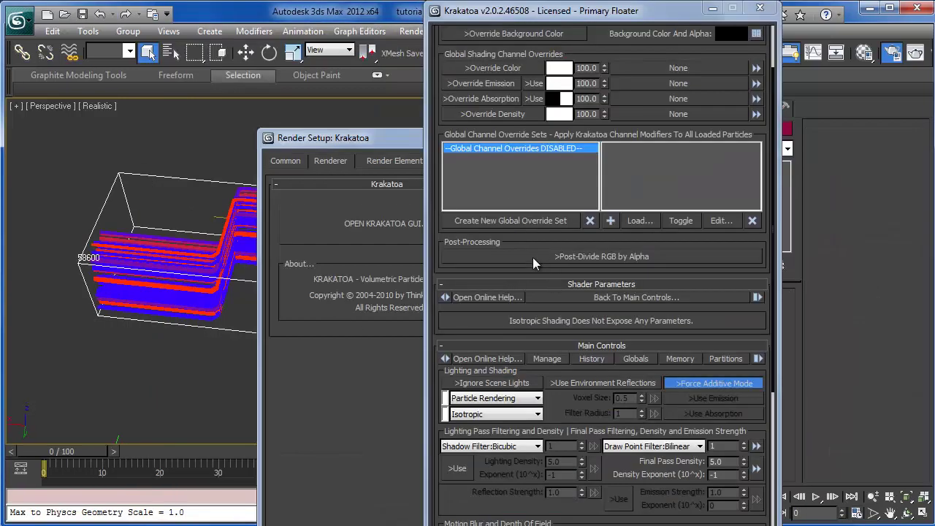
pyautogui.click(512, 220)
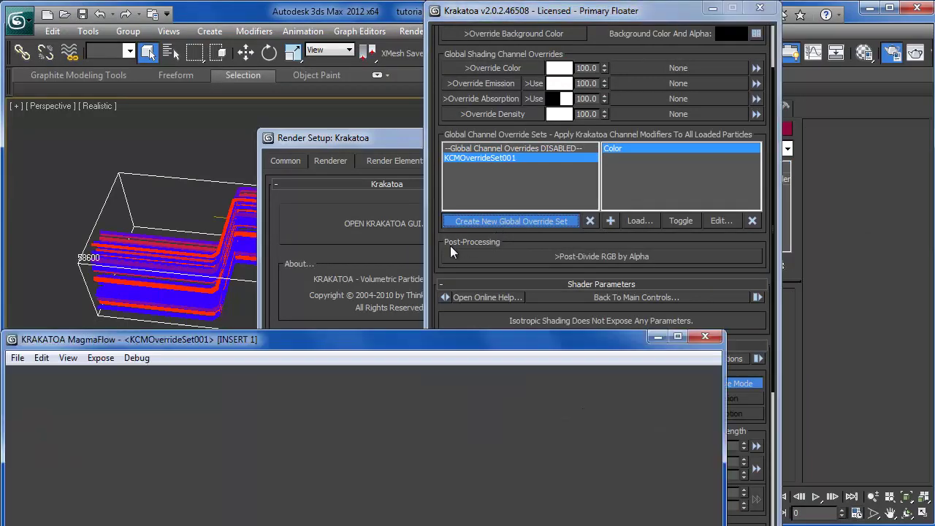
pyautogui.click(698, 338)
pyautogui.click(611, 221)
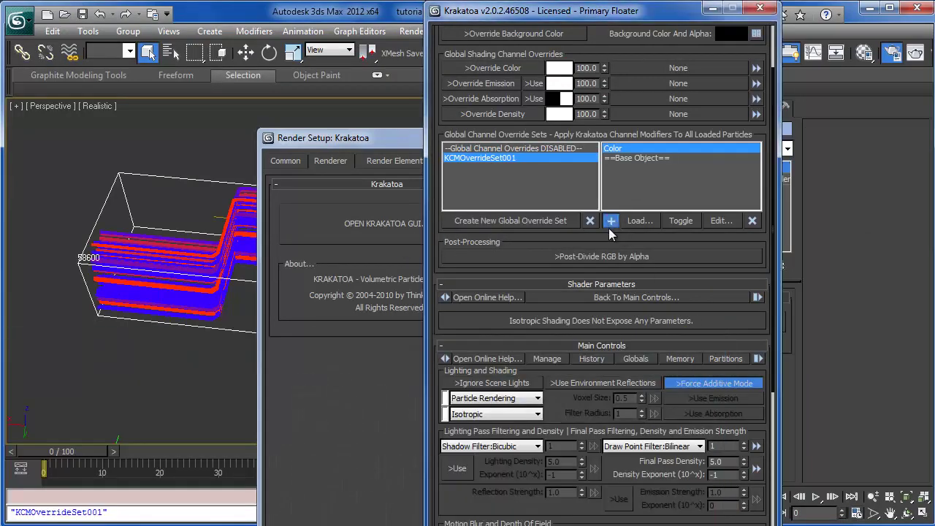
pyautogui.click(589, 221)
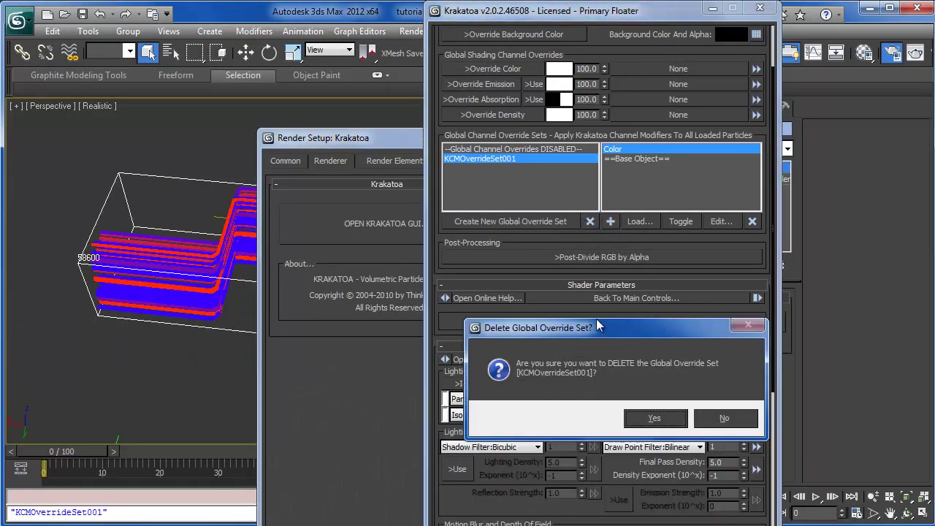
pyautogui.click(654, 424)
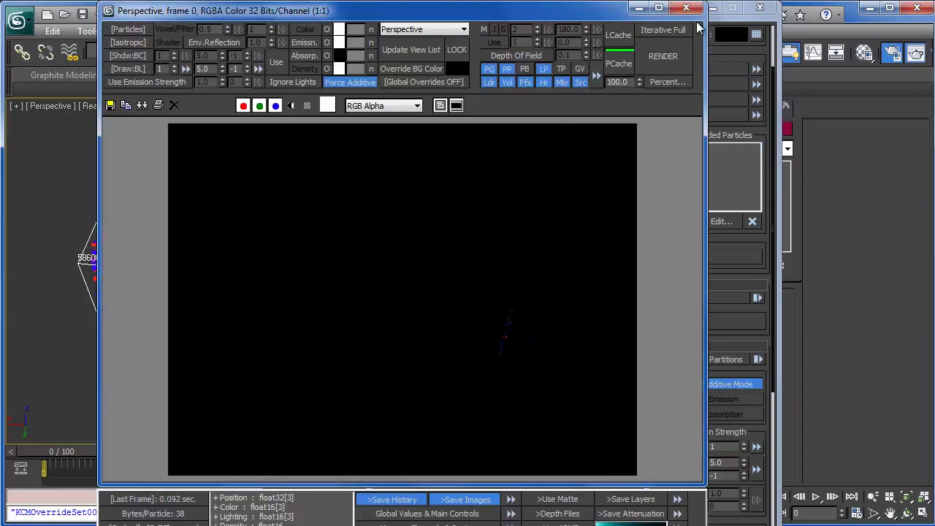
# - Put the render and Krakatoa windows away and connect Subtract to the left value of the final Multiply node in PRT Loader001's Magma flow
pyautogui.click(687, 8)
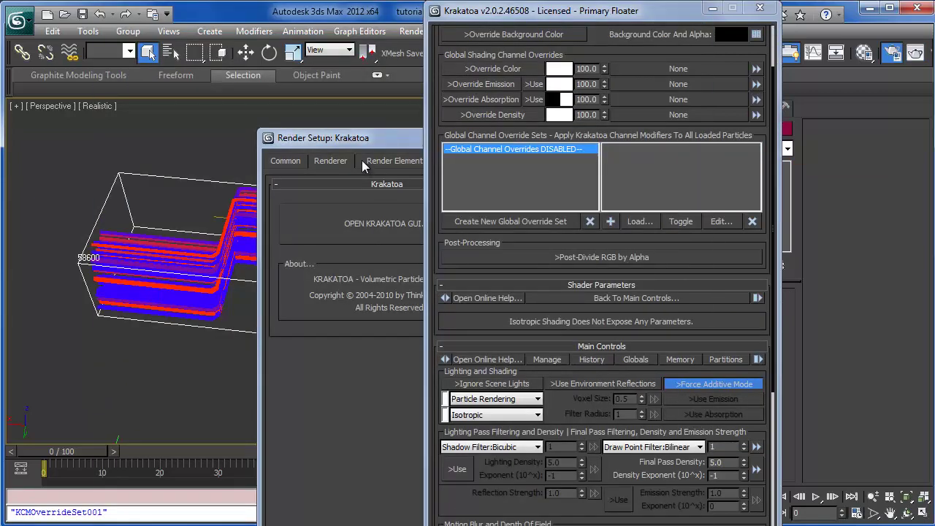
pyautogui.moveTo(362, 142); pyautogui.dragTo(340, 121)
pyautogui.click(713, 8)
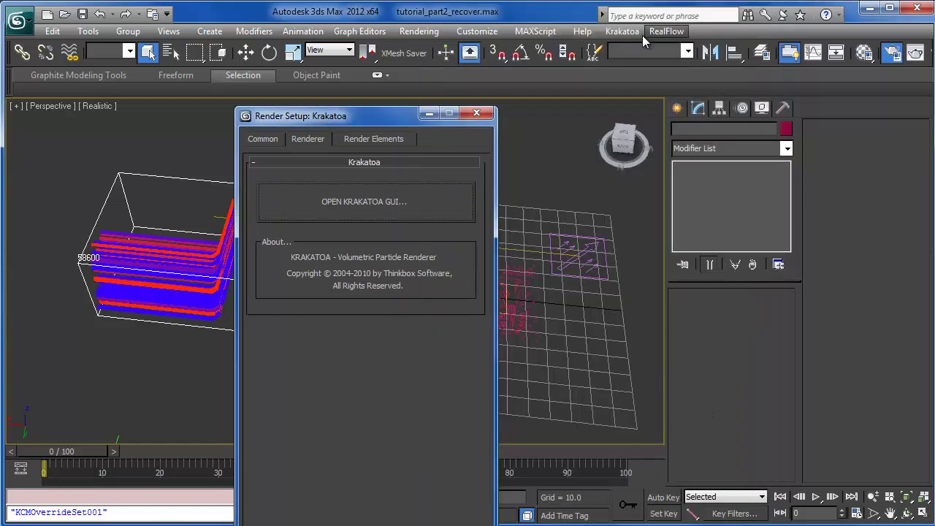
pyautogui.click(424, 116)
pyautogui.click(301, 221)
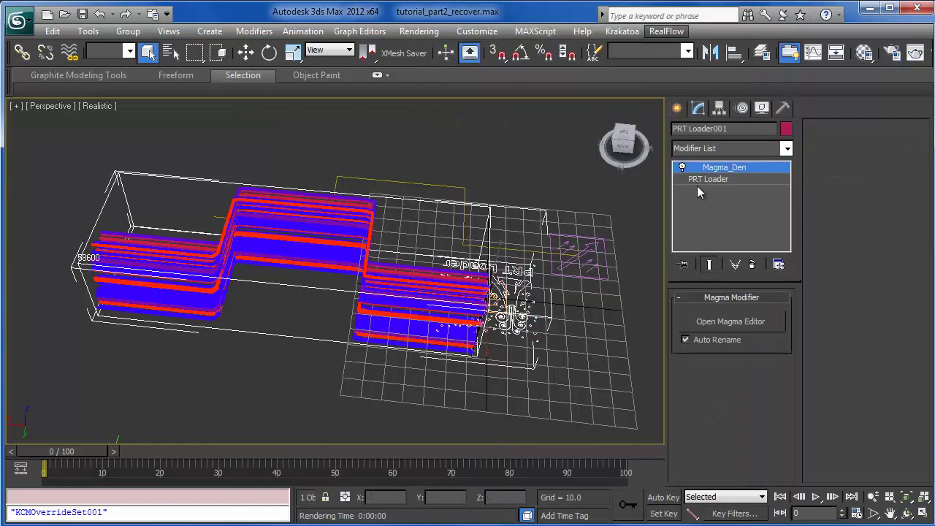
pyautogui.click(730, 321)
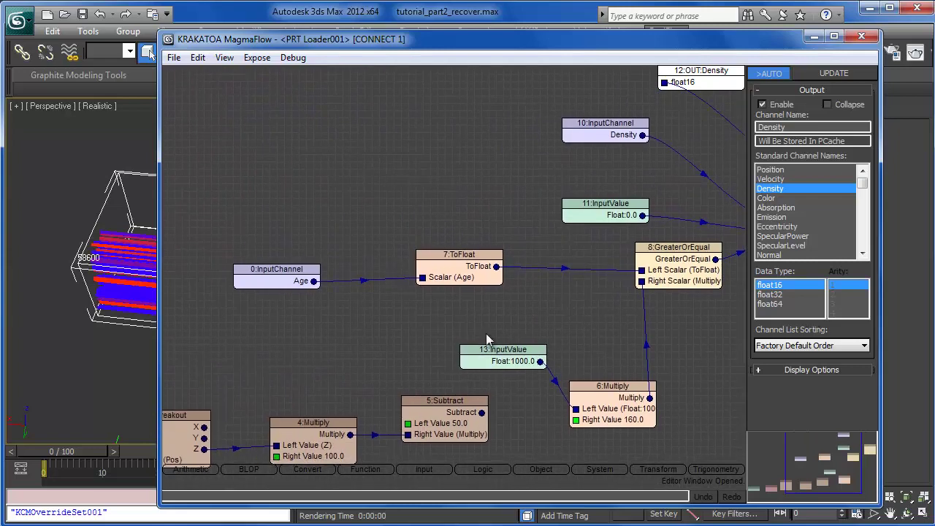
pyautogui.moveTo(486, 334); pyautogui.dragTo(442, 295, button='middle')
pyautogui.moveTo(436, 375); pyautogui.dragTo(536, 371)
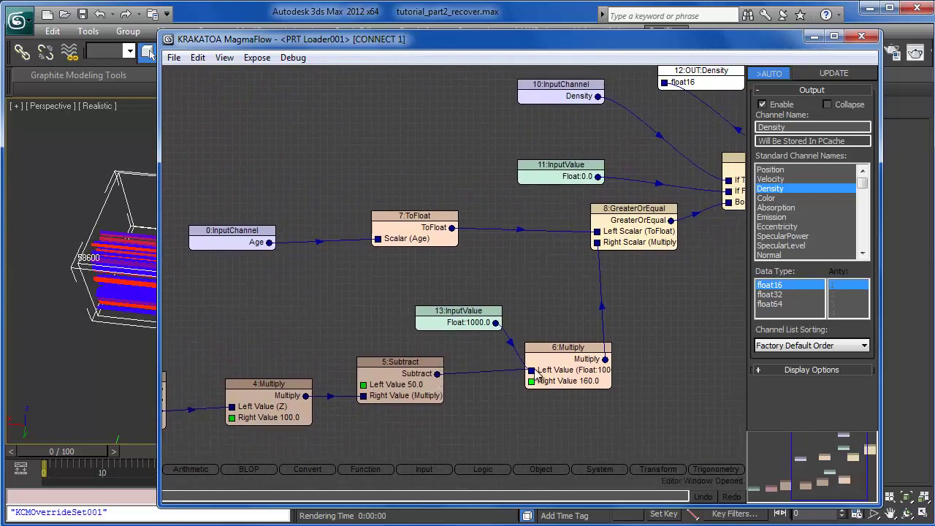
# - Render the perspective view at frames 0, 7 and 23 to compare the particle densities
pyautogui.hotkey('shift', 'q')
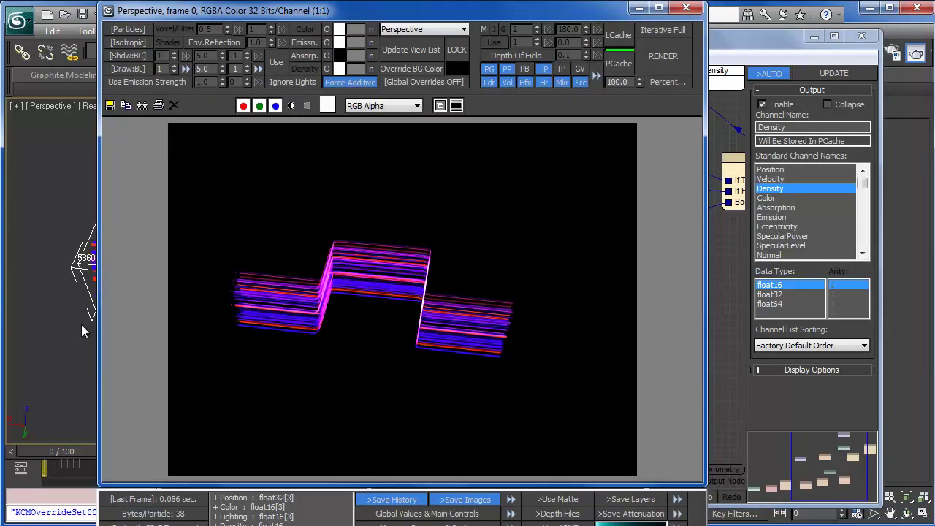
pyautogui.click(686, 8)
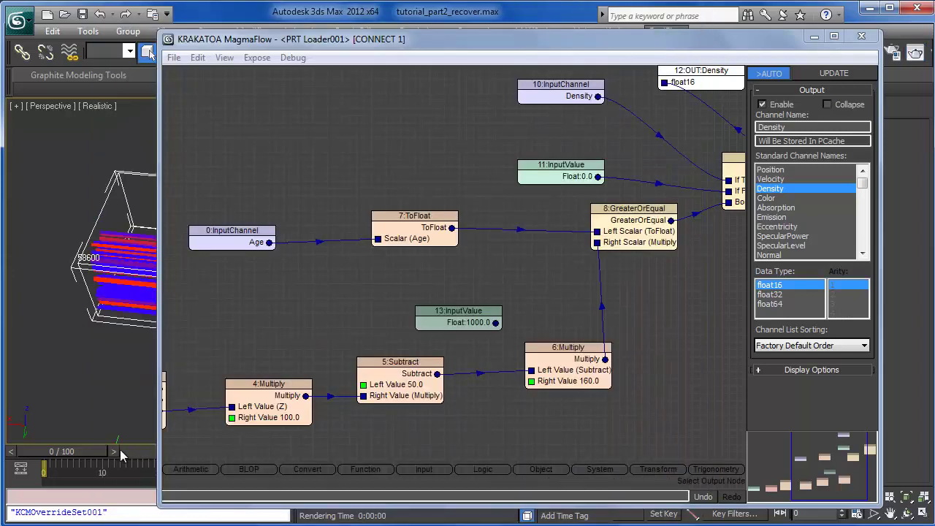
pyautogui.moveTo(71, 455); pyautogui.dragTo(108, 459)
pyautogui.hotkey('shift', 'q')
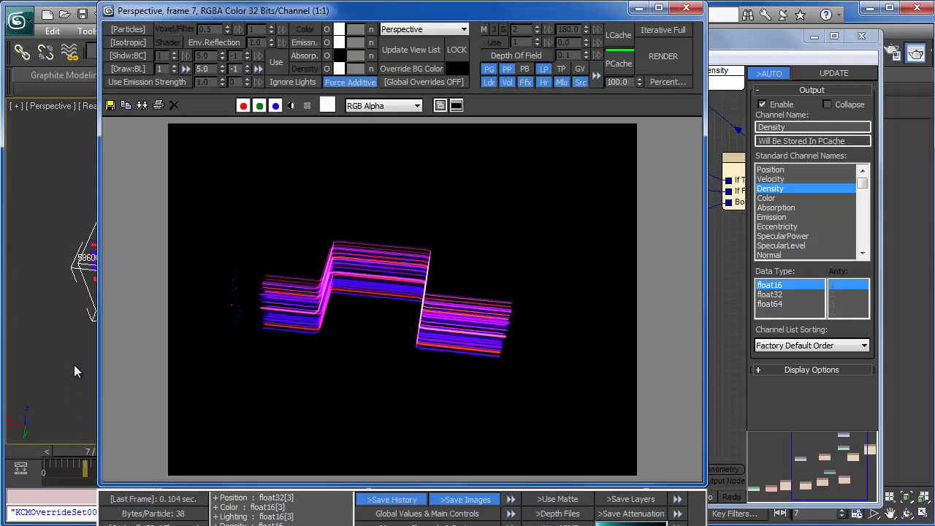
pyautogui.click(686, 8)
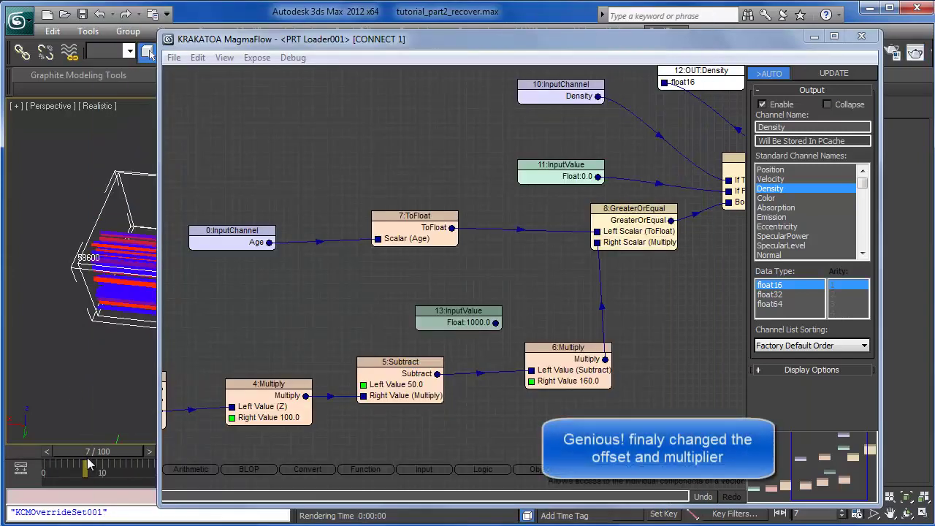
pyautogui.moveTo(88, 464); pyautogui.dragTo(175, 458)
pyautogui.hotkey('shift', 'q')
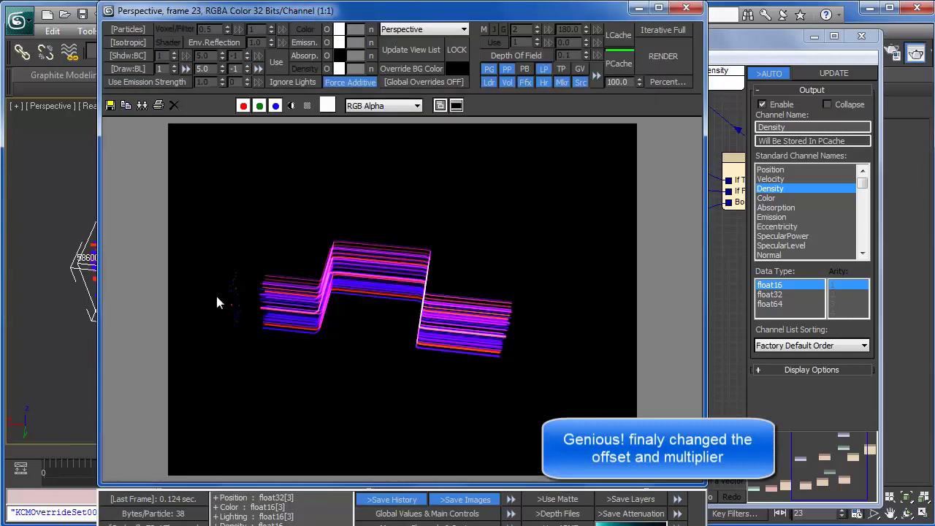
pyautogui.click(686, 8)
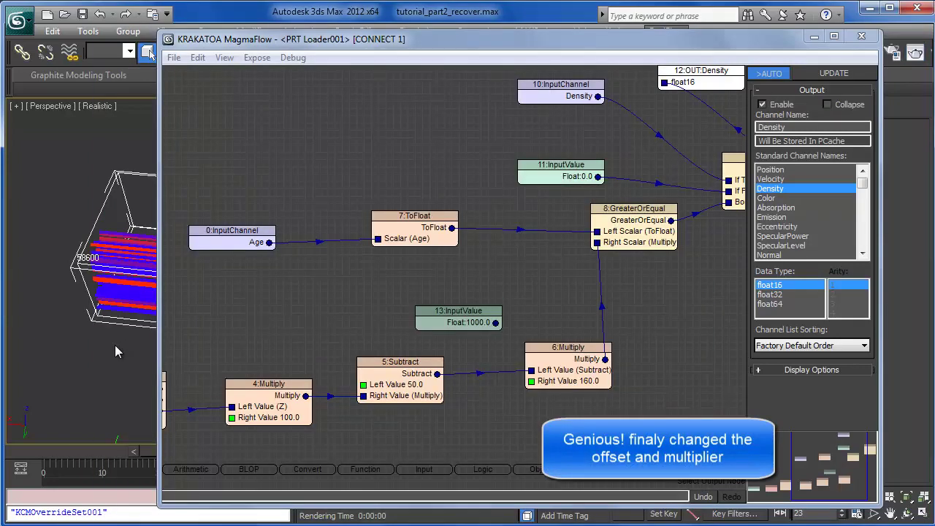
# - Render the perspective view at frames 60 and 5 to check the particle densities
pyautogui.moveTo(144, 458); pyautogui.dragTo(380, 460)
pyautogui.hotkey('shift', 'q')
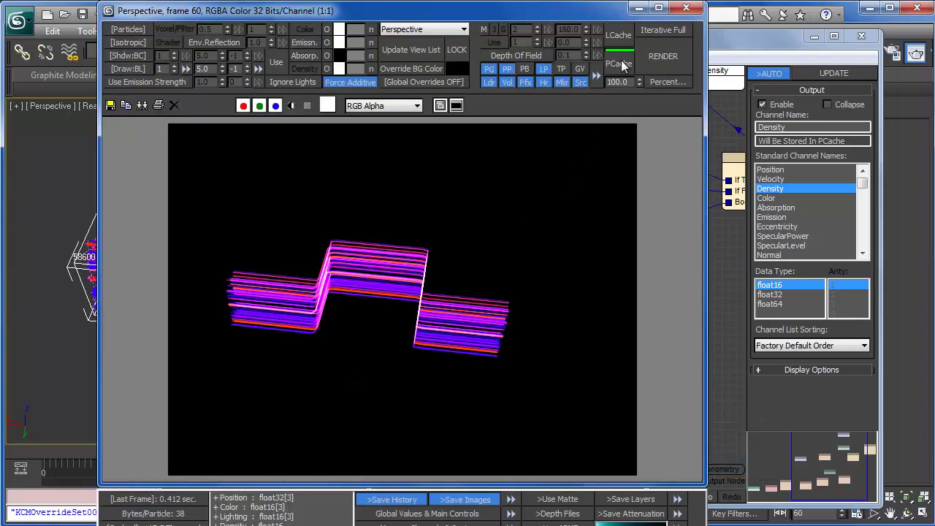
pyautogui.click(686, 8)
pyautogui.moveTo(110, 460); pyautogui.dragTo(93, 462)
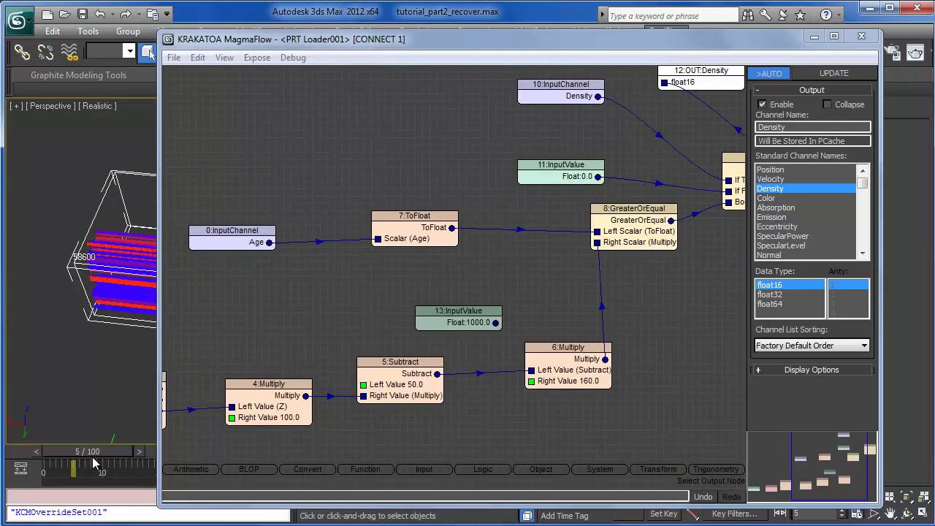
pyautogui.hotkey('shift', 'q')
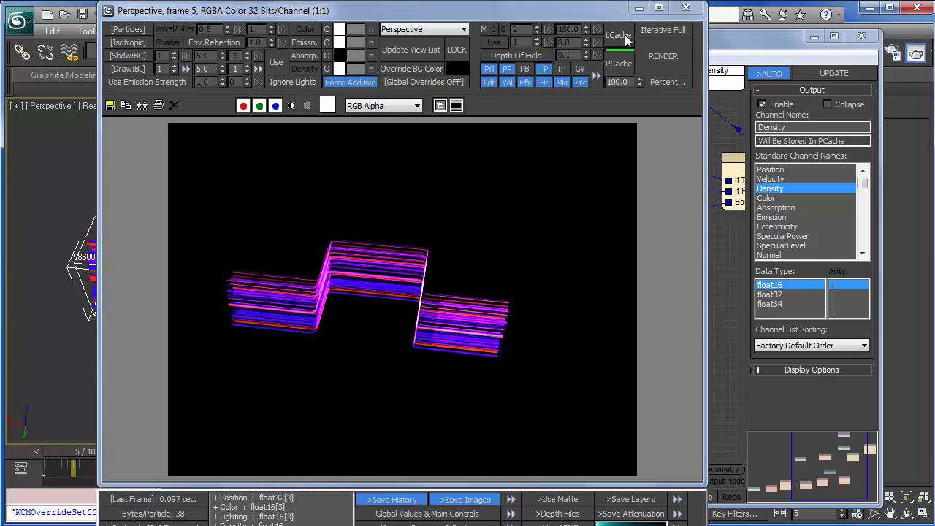
pyautogui.click(686, 8)
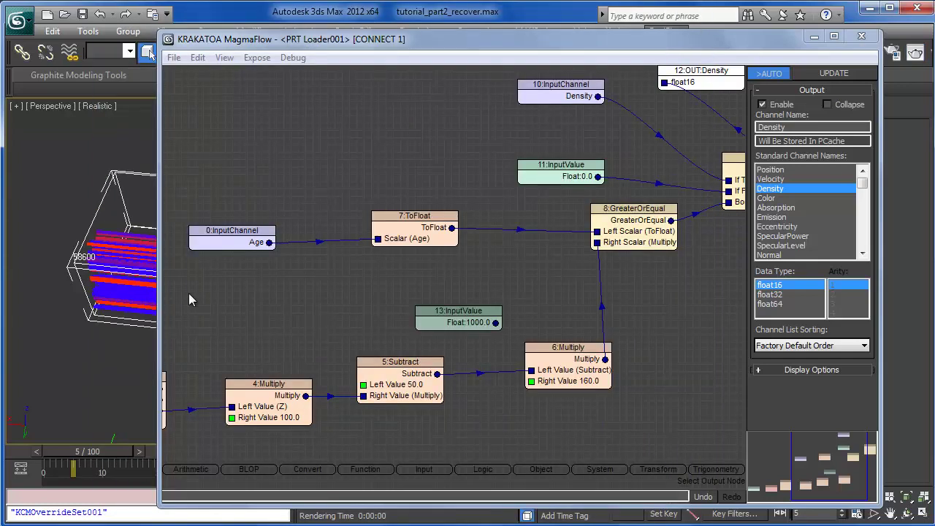
# - In Particle View, disable PF Source 001's Render 001 operator and set Display 001's type to None
pyautogui.press('6')
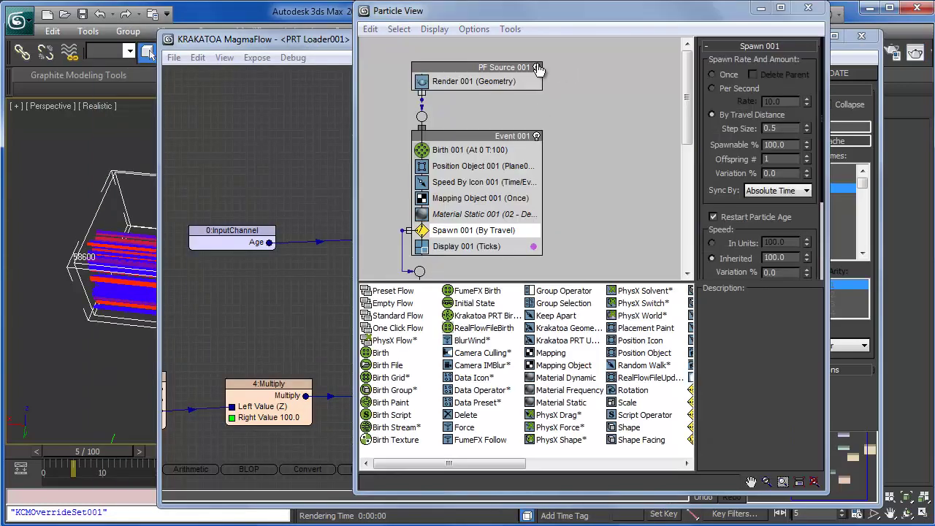
pyautogui.click(421, 77)
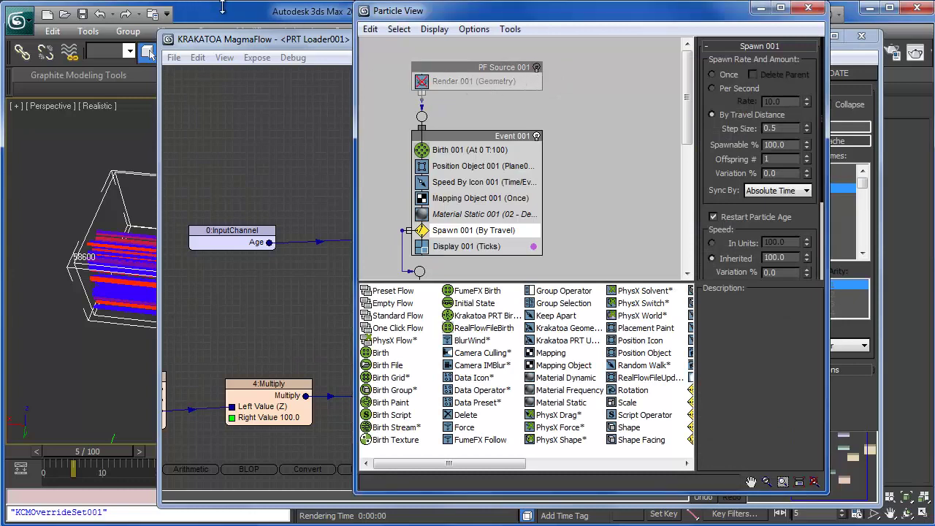
pyautogui.click(506, 251)
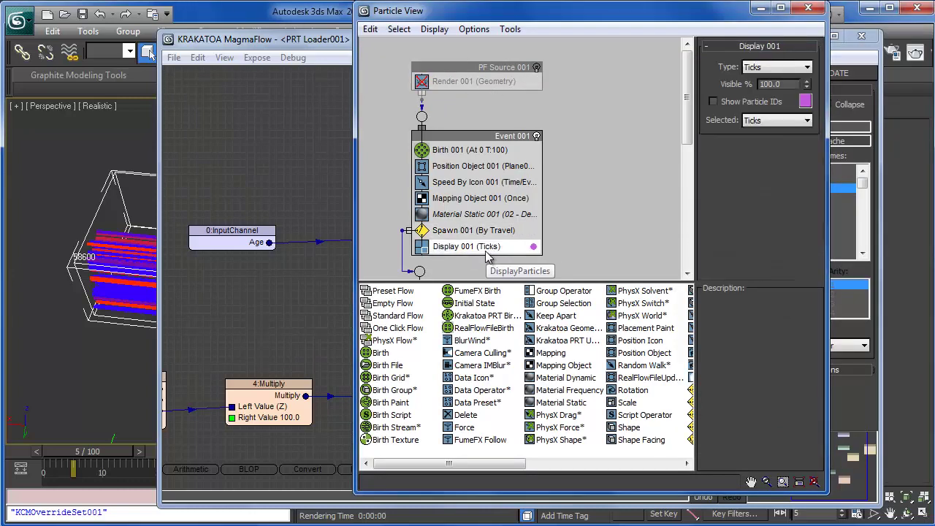
pyautogui.click(775, 69)
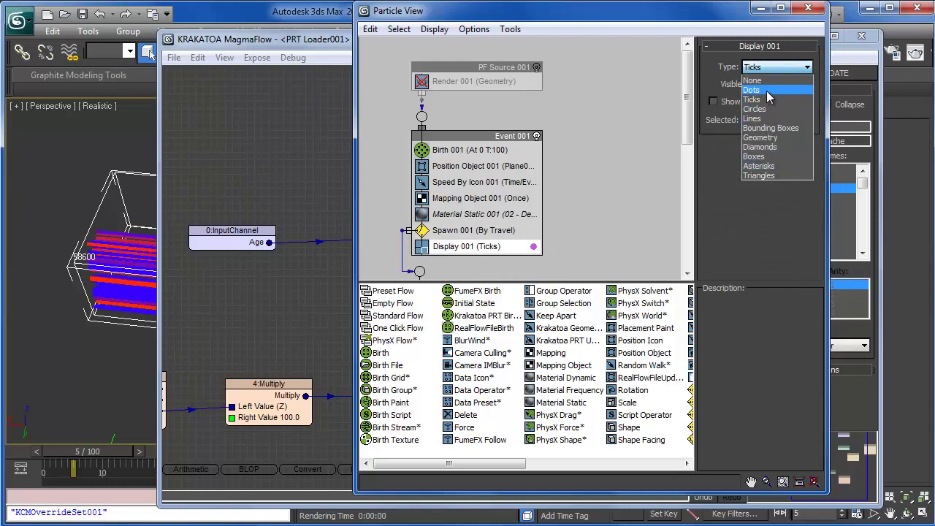
pyautogui.click(763, 81)
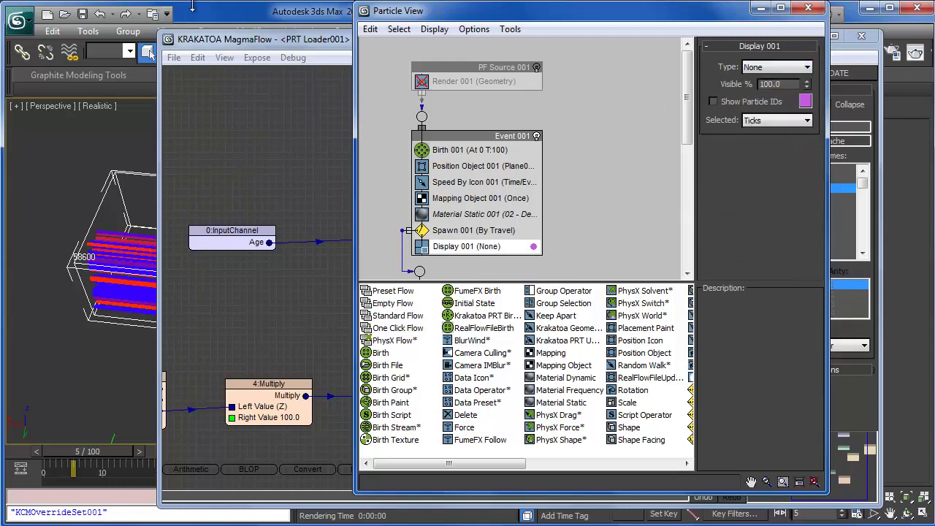
# - Set the right value of the Multiply node fed by the Z breakout to 10 and render frame 7
pyautogui.hotkey('shift', 'q')
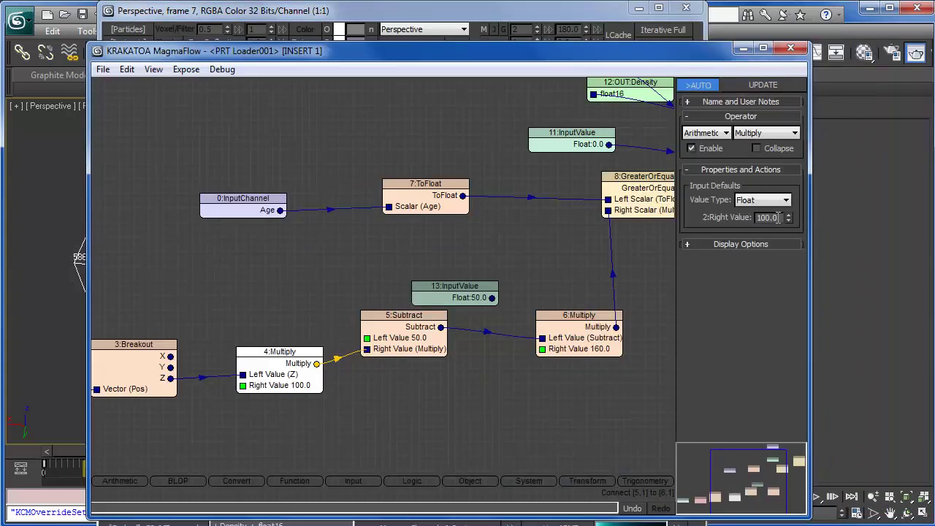
pyautogui.hotkey('shift', 'q')
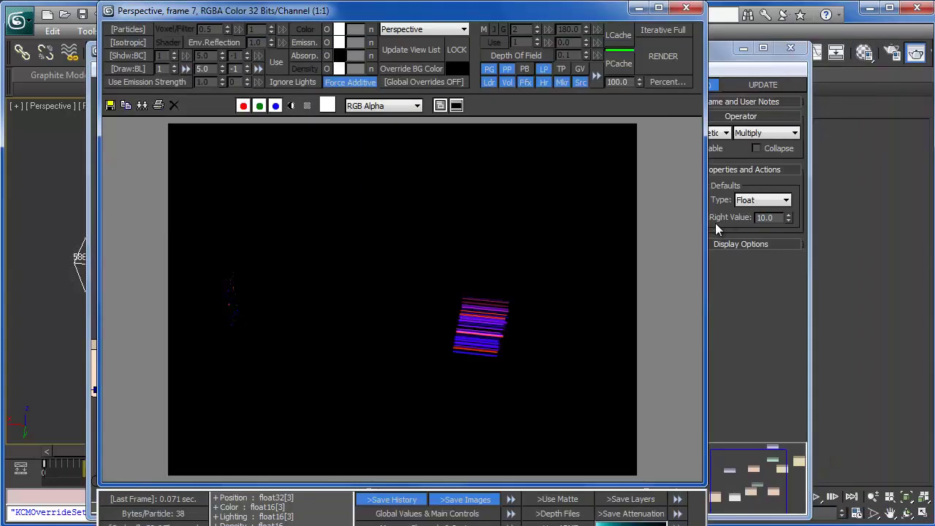
pyautogui.moveTo(775, 219); pyautogui.dragTo(710, 222)
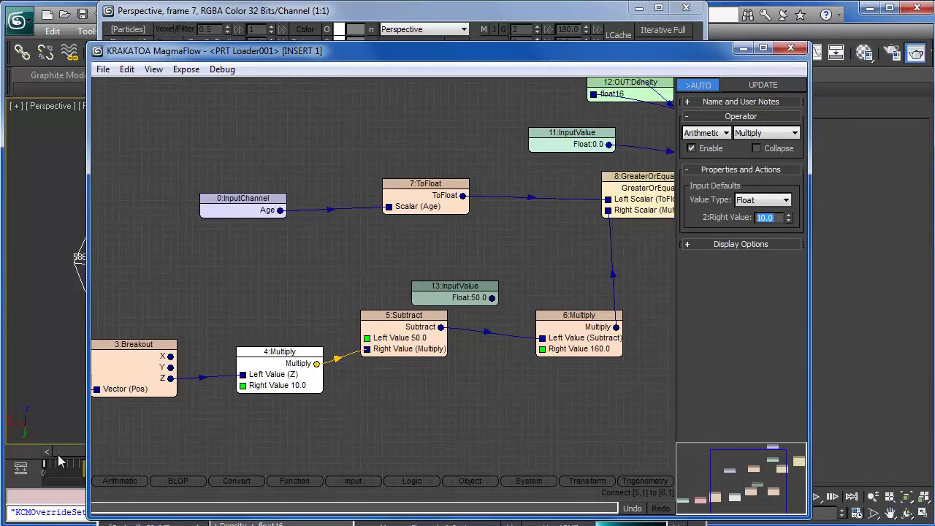
# - Render the perspective view as a sequence, continuing without an assigned output file
pyautogui.press('F10')
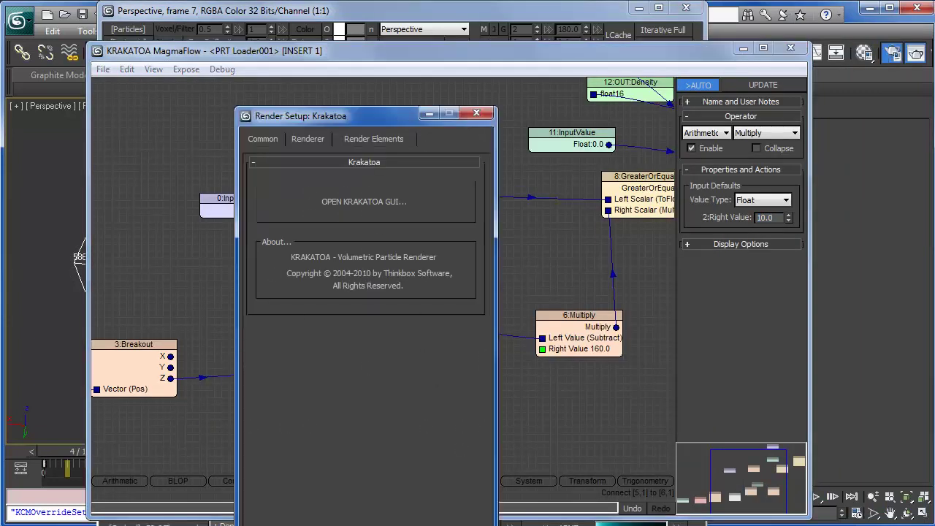
pyautogui.hotkey('shift', 'q')
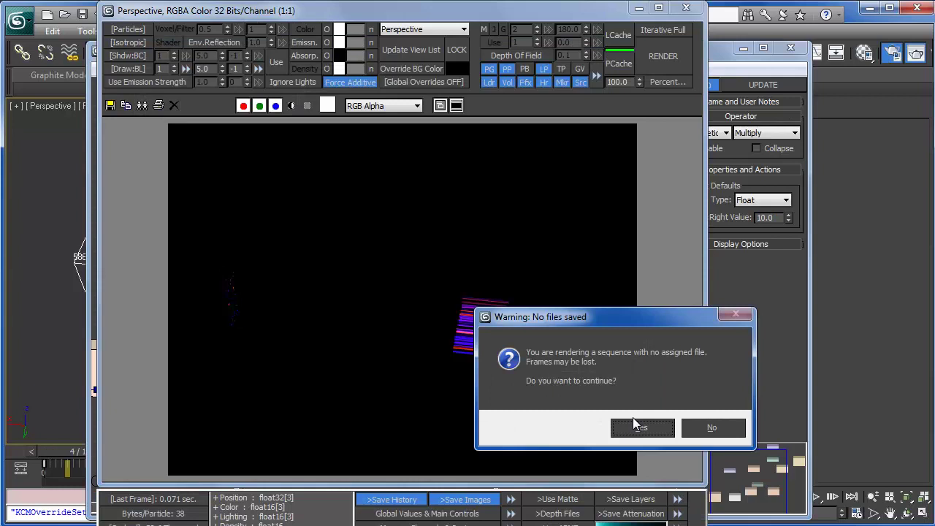
pyautogui.click(640, 426)
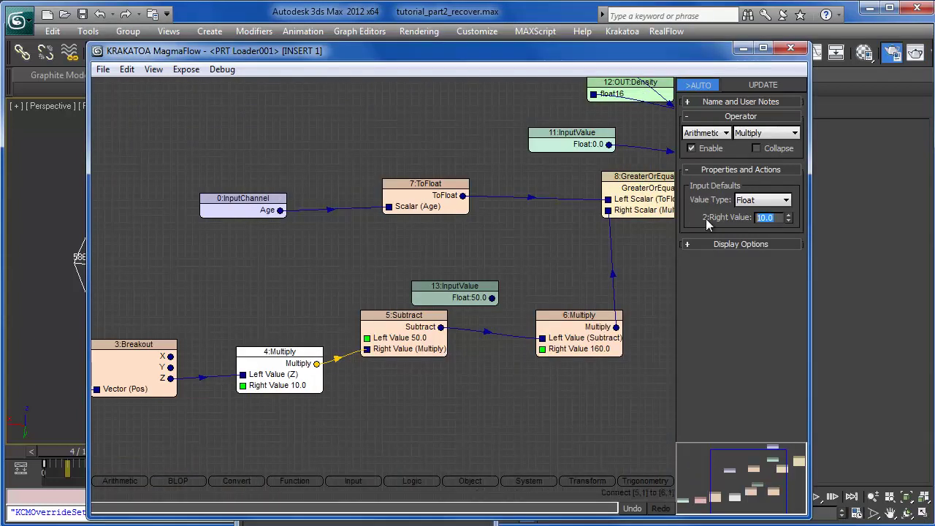
# - Try a right value of 100 on the Multiply node fed by the Z breakout, rendering part of the sequence before cancelling
pyautogui.write('100')
pyautogui.press('Return')
pyautogui.press('F10')
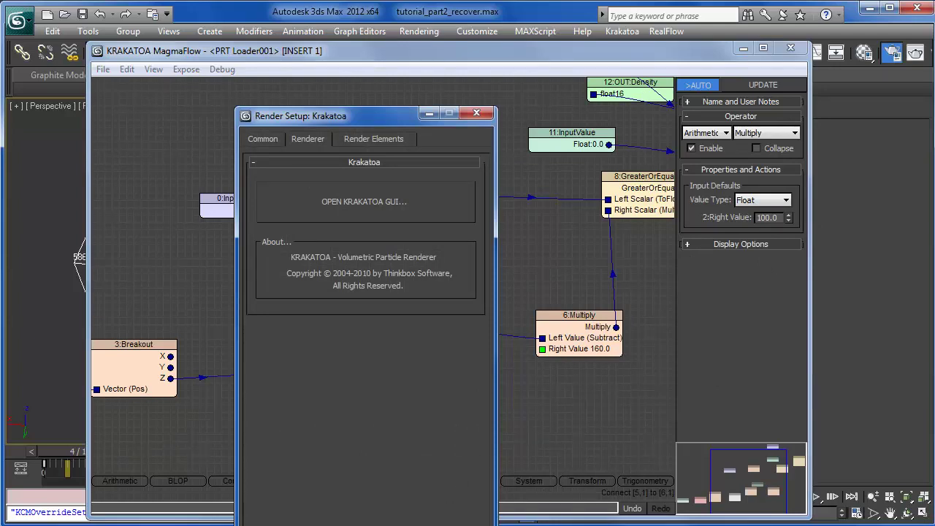
pyautogui.hotkey('shift', 'q')
pyautogui.click(642, 427)
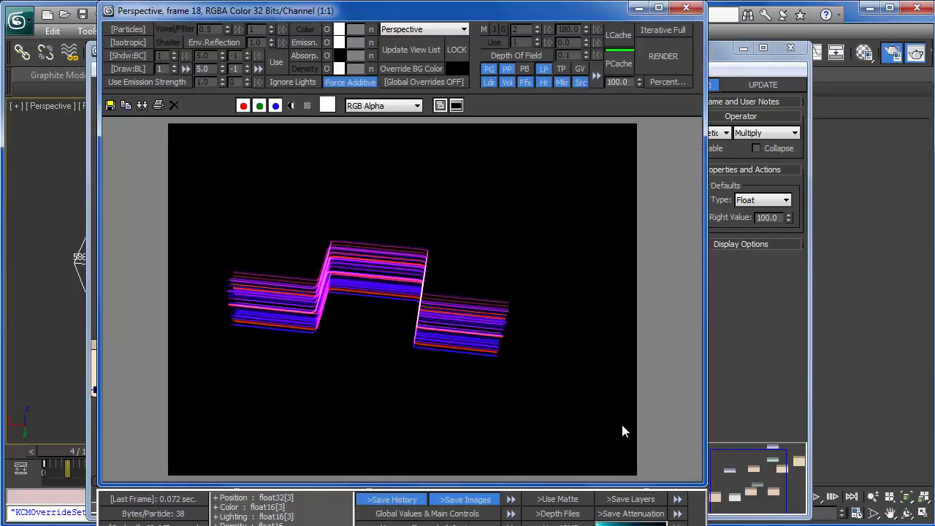
pyautogui.moveTo(565, 15); pyautogui.dragTo(531, 227)
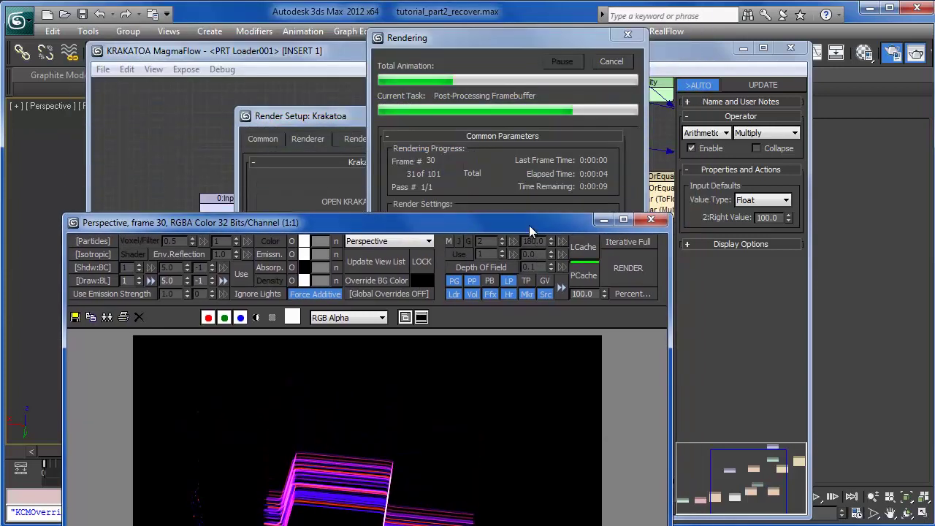
pyautogui.click(609, 62)
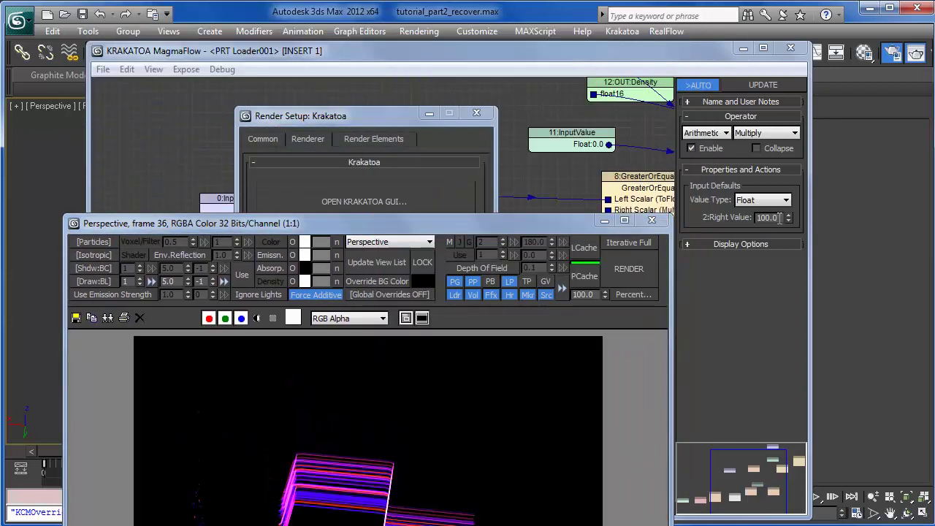
# - Set the right value of the Multiply node fed by the Z breakout to 70 and render the full perspective sequence
pyautogui.click(698, 227)
pyautogui.write('70')
pyautogui.press('Return')
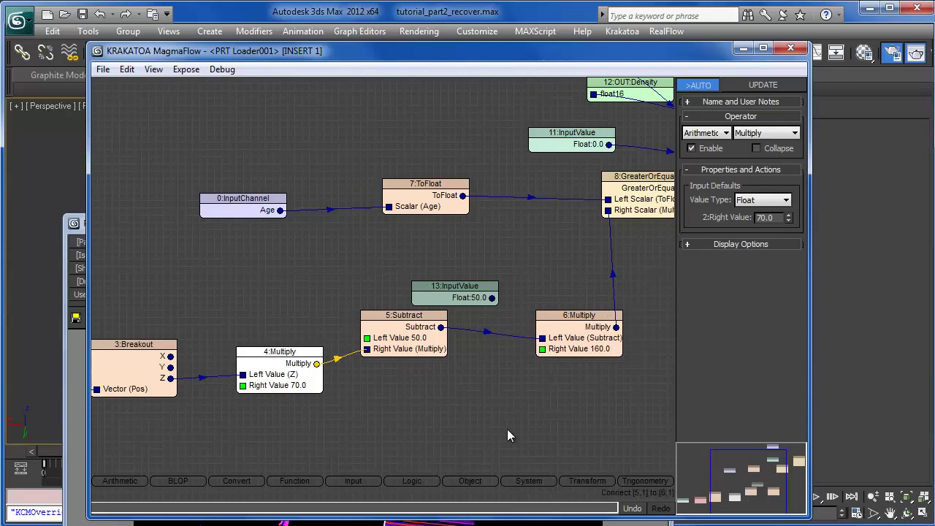
pyautogui.click(509, 524)
pyautogui.moveTo(469, 225); pyautogui.dragTo(473, 42)
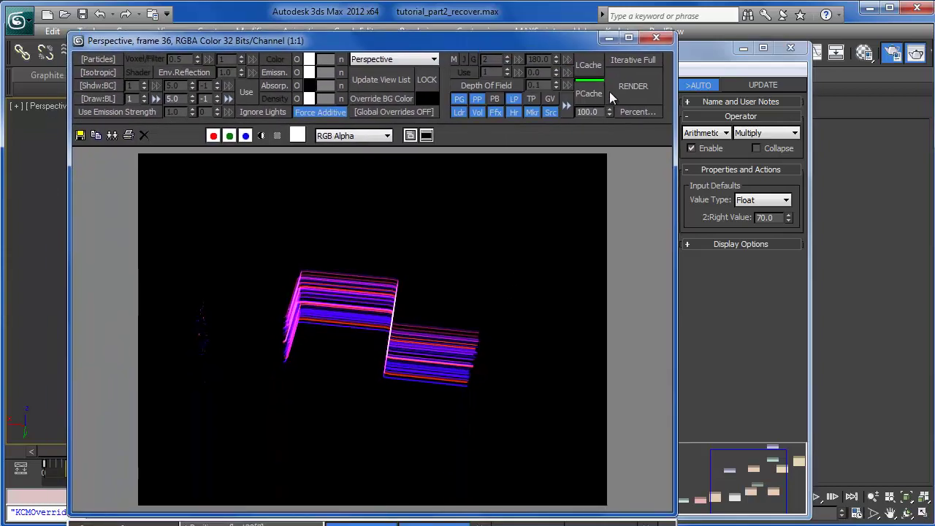
pyautogui.click(627, 88)
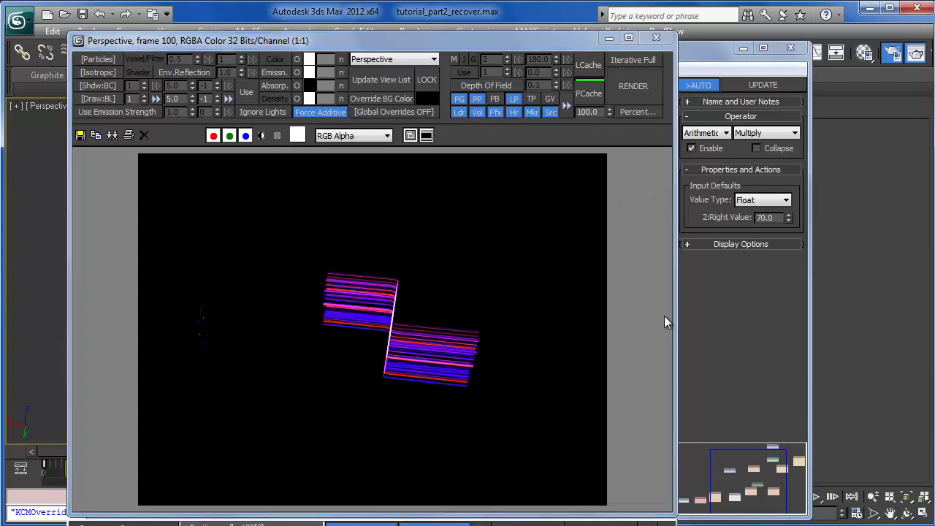
# - Put the render window away and review the Magma flow from the unconnected InputValue node through GreaterOrEqual and Switch to the Density output
pyautogui.click(604, 40)
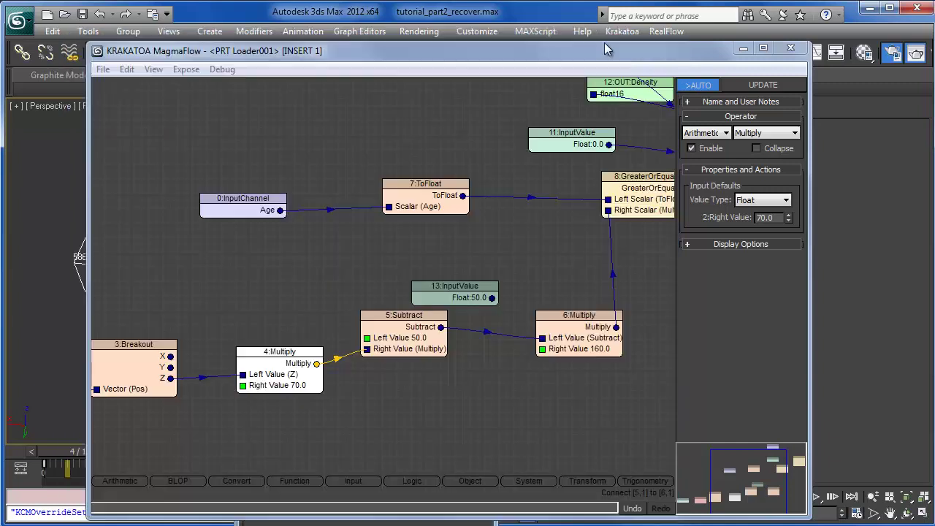
pyautogui.moveTo(450, 406); pyautogui.dragTo(410, 404, button='middle')
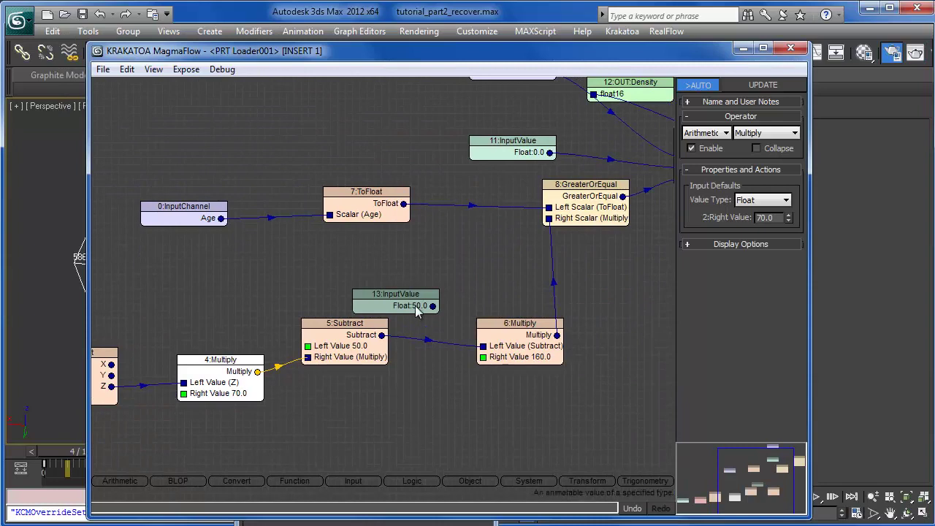
pyautogui.click(396, 294)
pyautogui.moveTo(510, 269); pyautogui.dragTo(367, 376, button='middle')
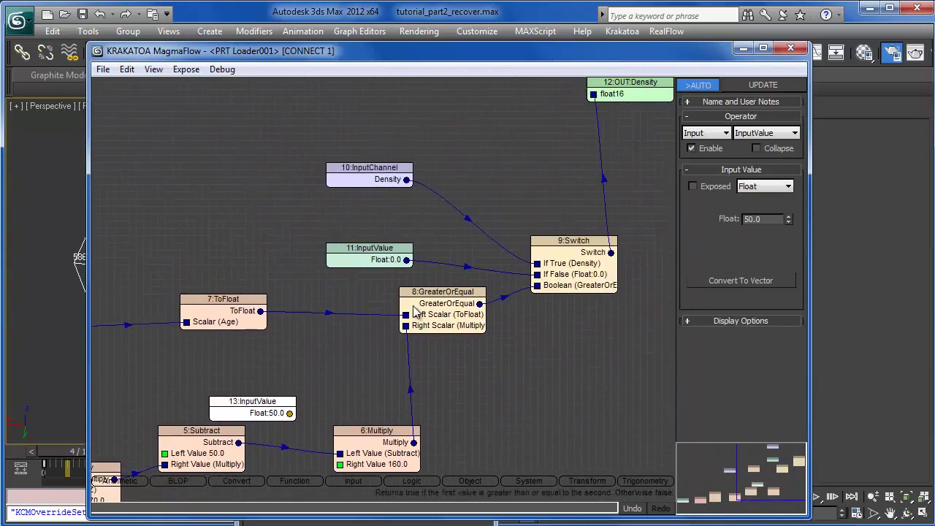
pyautogui.moveTo(538, 362)
pyautogui.mouseDown(button='middle')
pyautogui.moveTo(445, 395)
pyautogui.moveTo(451, 381)
pyautogui.moveTo(507, 346)
pyautogui.mouseUp(button='middle')
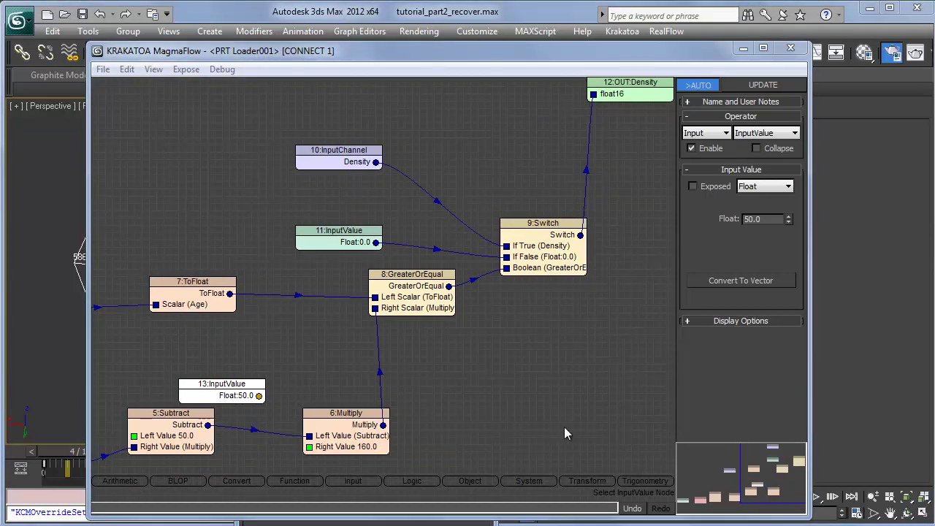
pyautogui.moveTo(564, 426); pyautogui.dragTo(419, 305, button='middle')
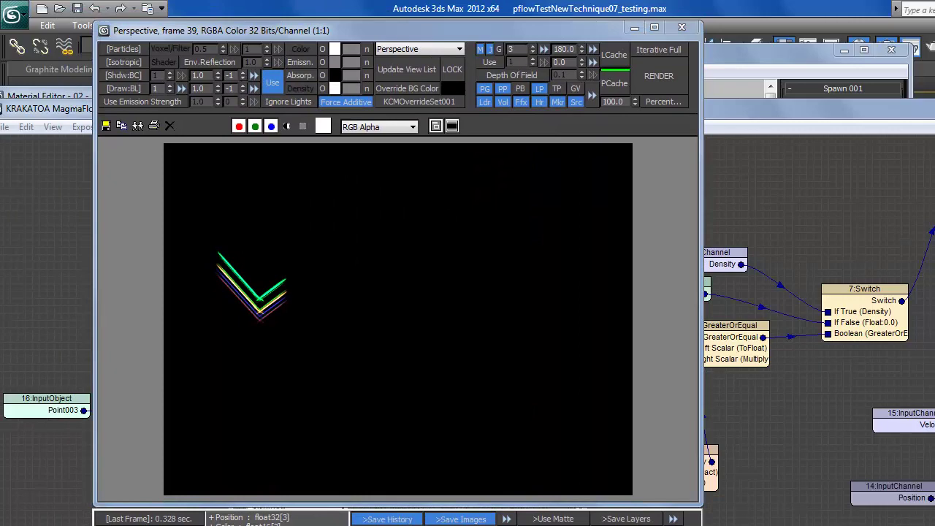
# - In pflowTestNewTechnique07_testing.max, render frame 44 of the perspective view from several framings to inspect the finished strands
pyautogui.press('F9')
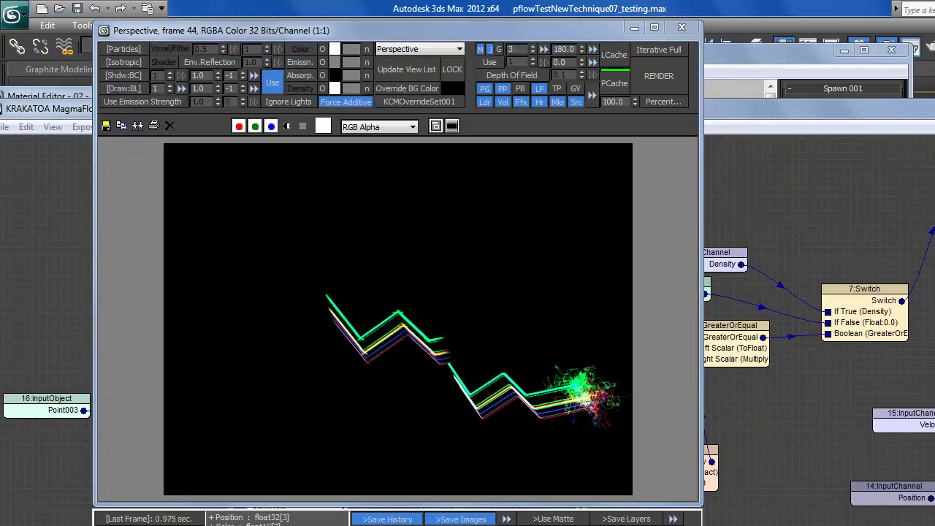
pyautogui.press('F9')
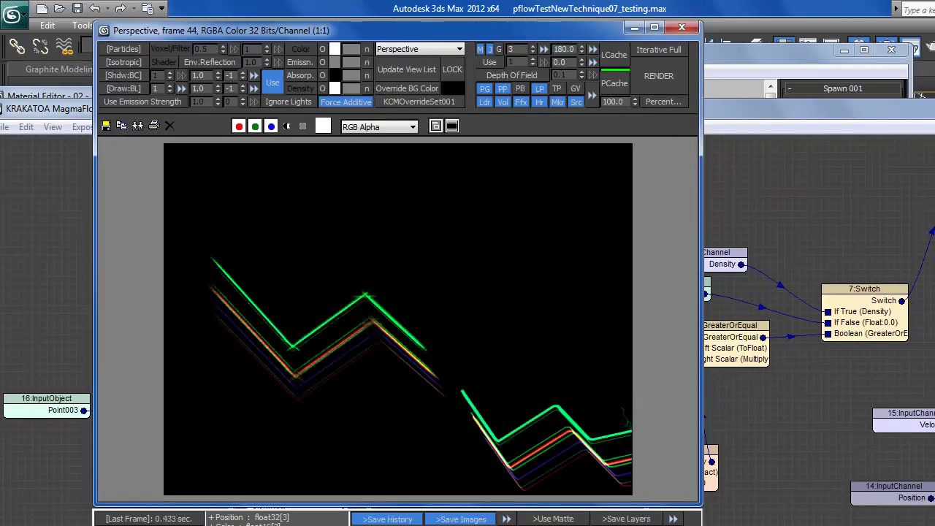
pyautogui.hotkey('alt', 'Tab')
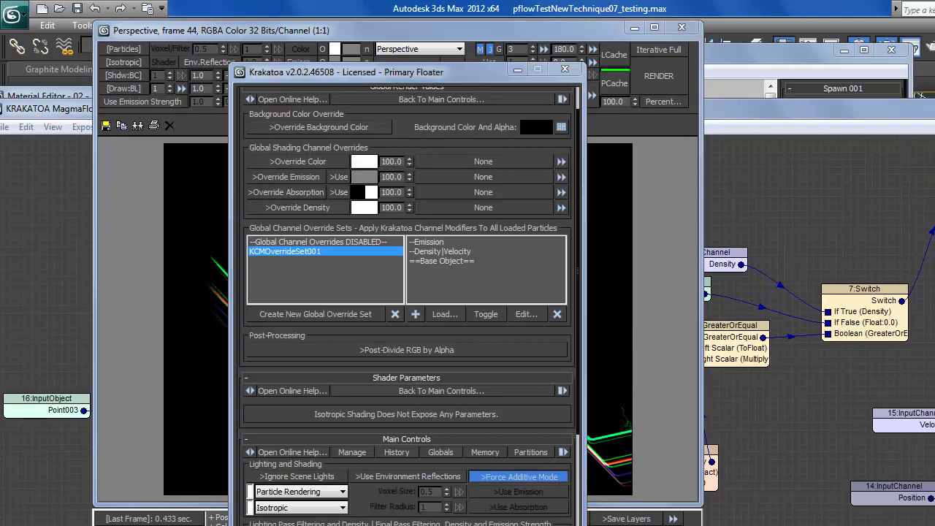
pyautogui.press('F9')
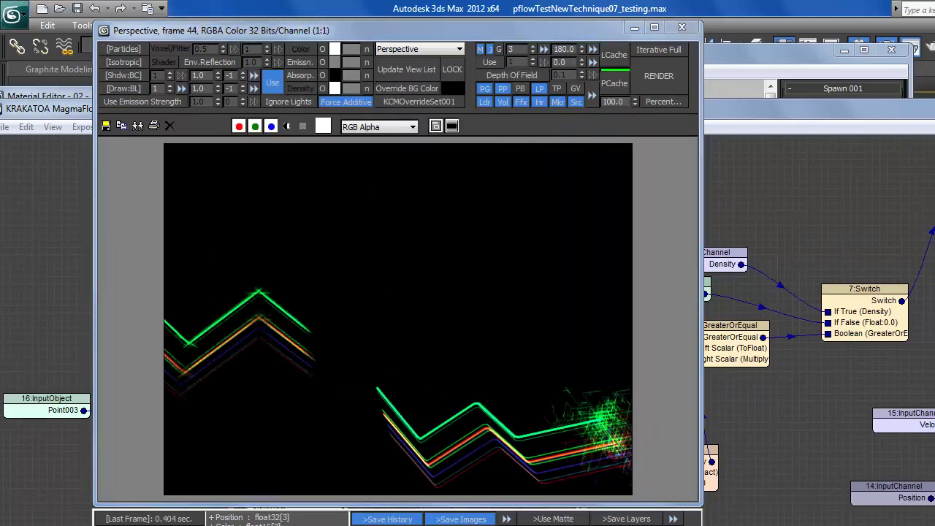
pyautogui.press('F9')
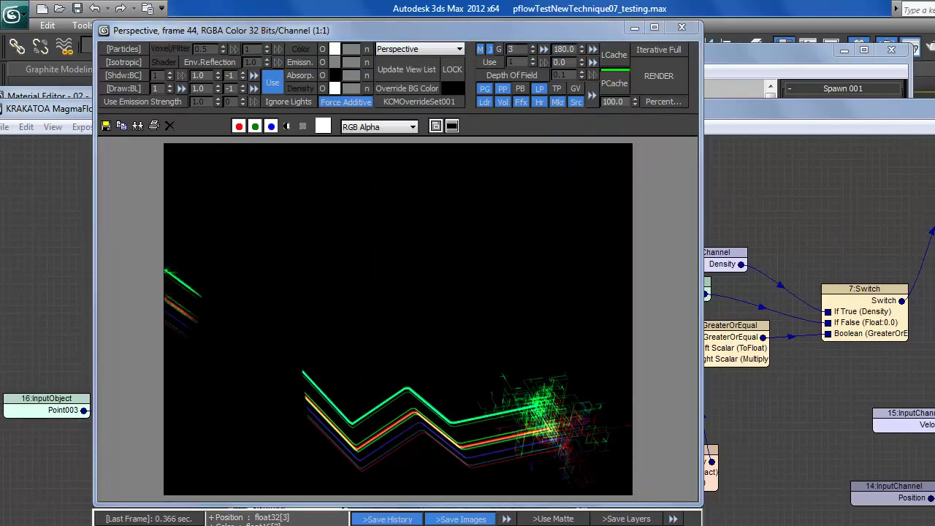
# - Minimize the Particle View and MagmaFlow windows and render the branching strand ends in the perspective view from new framings
pyautogui.click(844, 49)
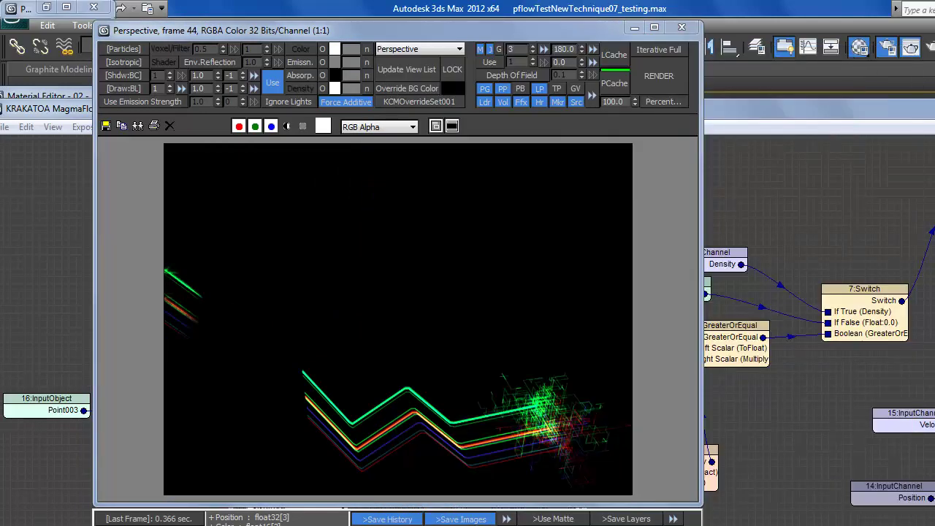
pyautogui.click(934, 107)
pyautogui.moveTo(829, 472); pyautogui.dragTo(766, 353, button='middle')
pyautogui.scroll(-2, 814, 388)
pyautogui.keyDown('alt'); pyautogui.moveTo(814, 388); pyautogui.dragTo(583, 118, button='middle'); pyautogui.keyUp('alt')
pyautogui.moveTo(810, 342); pyautogui.dragTo(402, 172, button='middle')
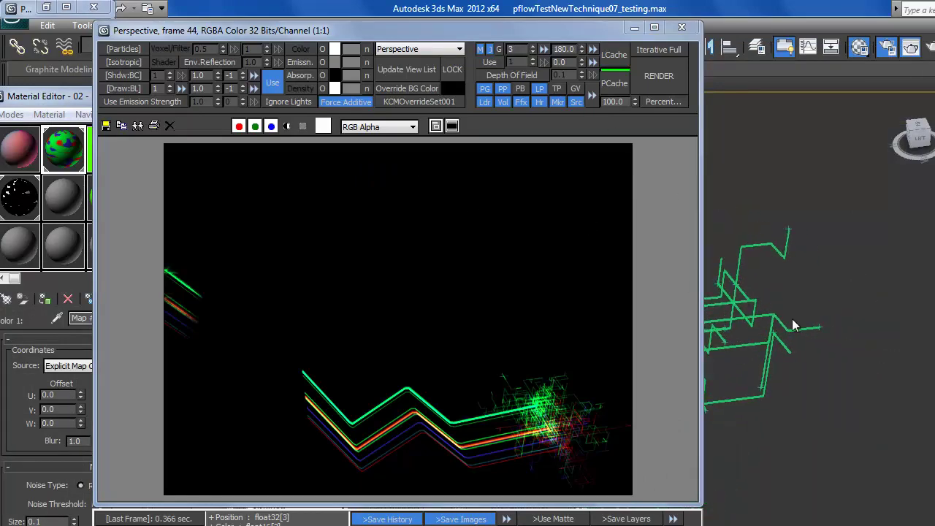
pyautogui.moveTo(795, 326); pyautogui.dragTo(803, 266, button='middle')
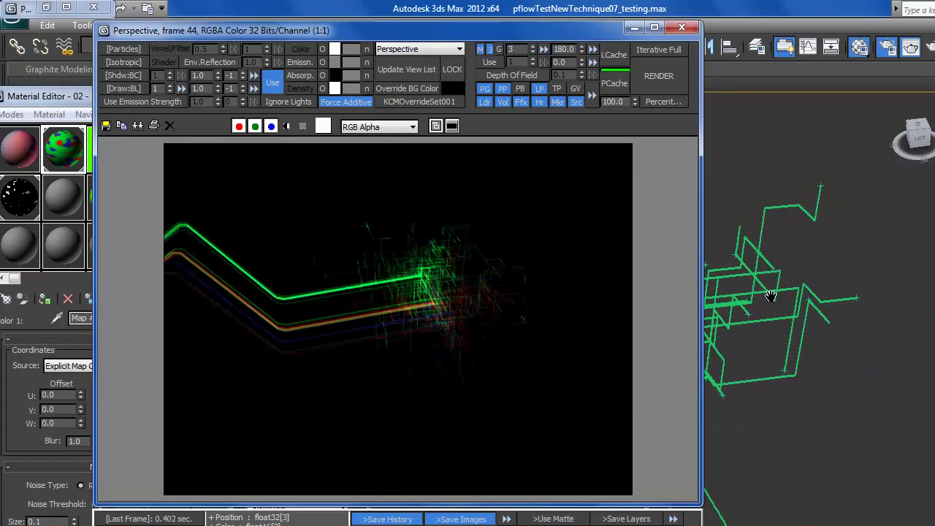
pyautogui.moveTo(771, 296); pyautogui.dragTo(774, 253, button='middle')
pyautogui.scroll(2, 773, 298)
pyautogui.scroll(-4, 753, 315)
pyautogui.hotkey('shift', 'q')
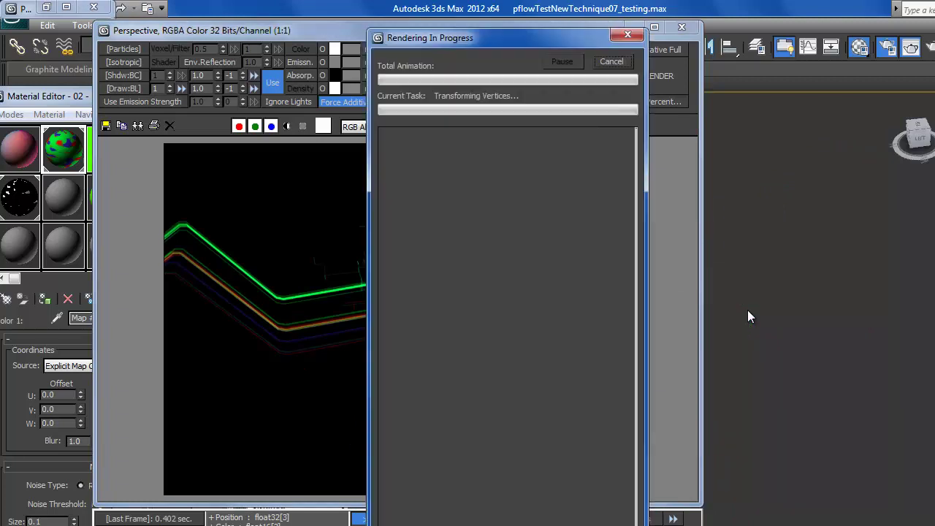